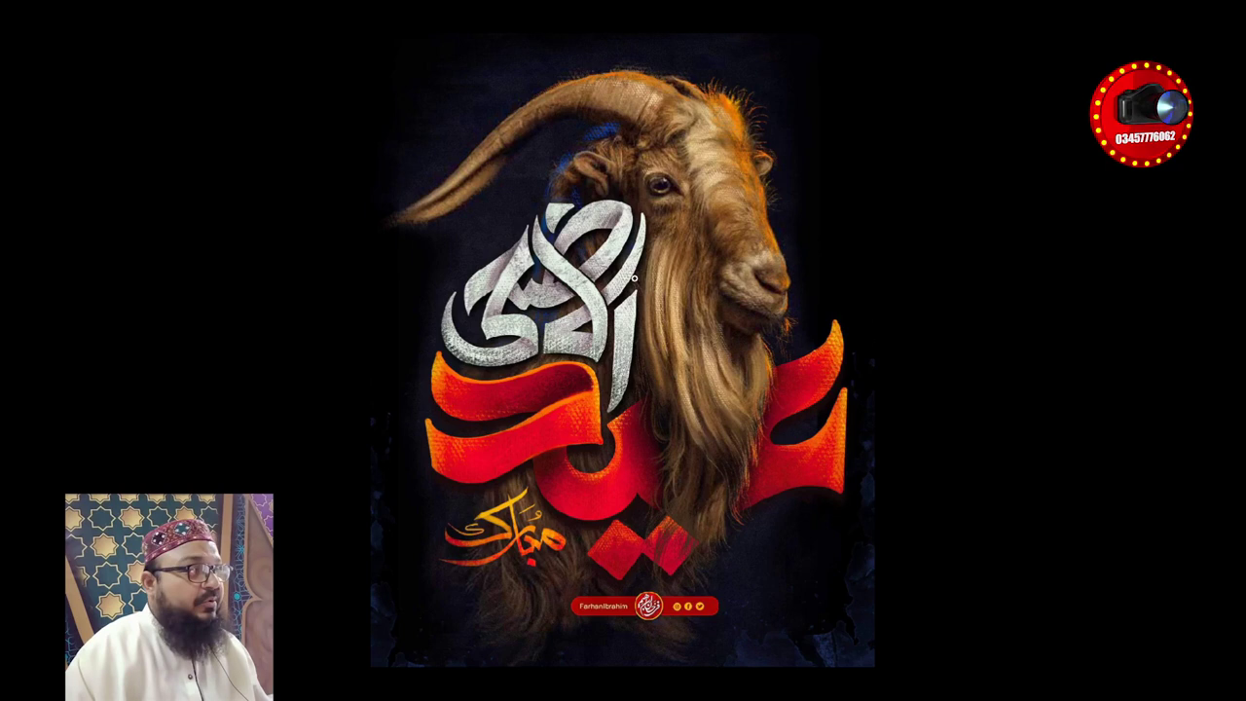
# - Examine the finished Eid goat artwork up close, from the calligraphy to the goat's face
pyautogui.rightClick(631, 274)
pyautogui.click(660, 302)
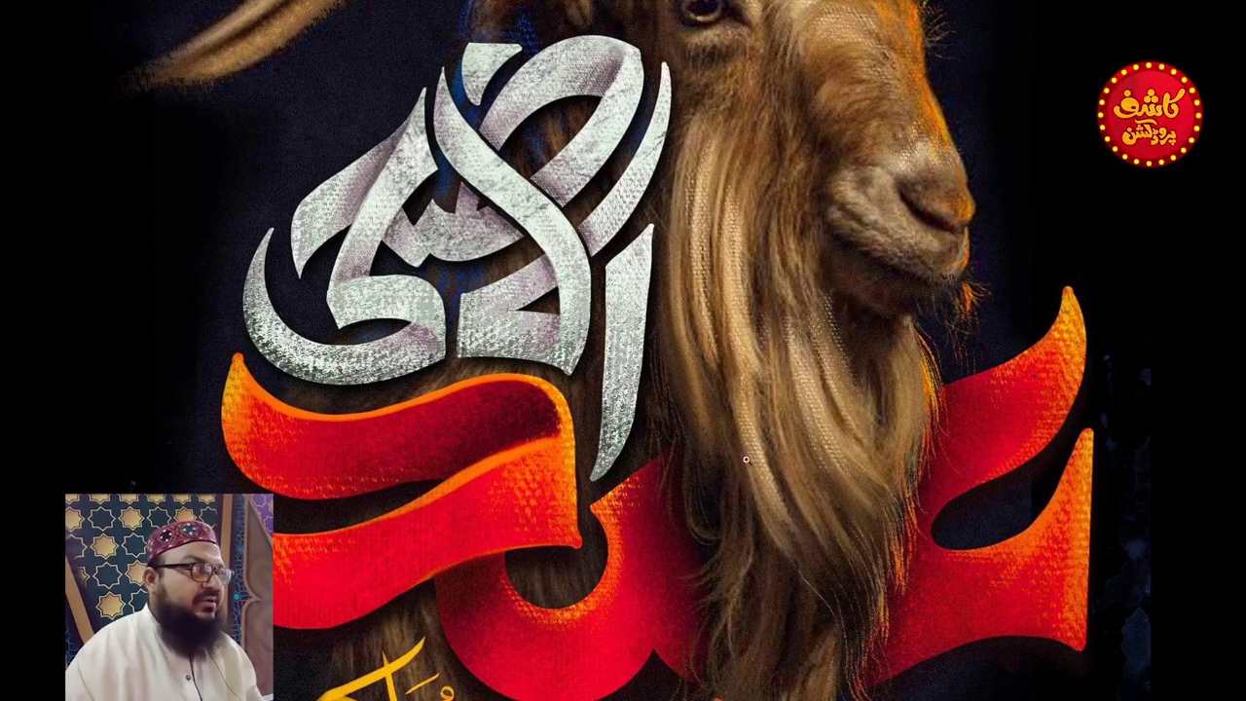
pyautogui.moveTo(764, 364); pyautogui.dragTo(631, 531)
pyautogui.moveTo(703, 355); pyautogui.dragTo(703, 393)
pyautogui.keyDown('ctrl'); pyautogui.click(857, 197); pyautogui.keyUp('ctrl')
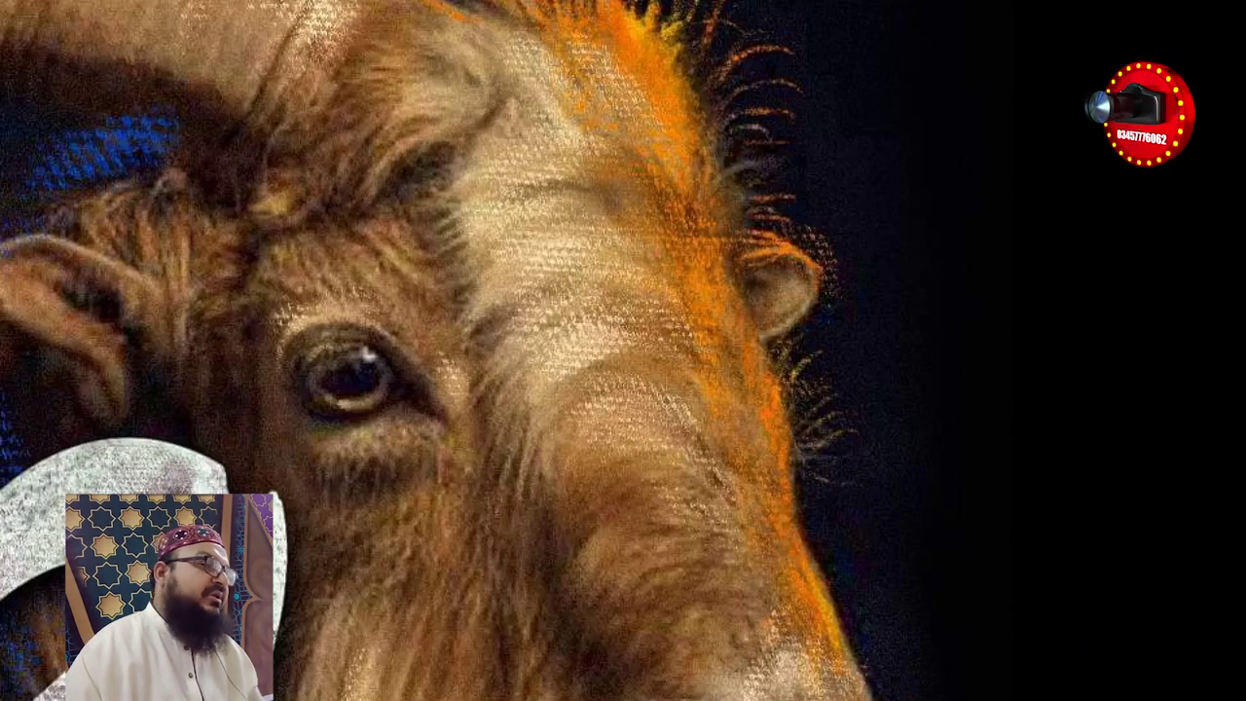
# - Compare the original goat photo's horn, head and beard with the painted goat in the finished artwork
pyautogui.hotkey('alt', 'Tab')
pyautogui.hotkey('alt', 'Tab')
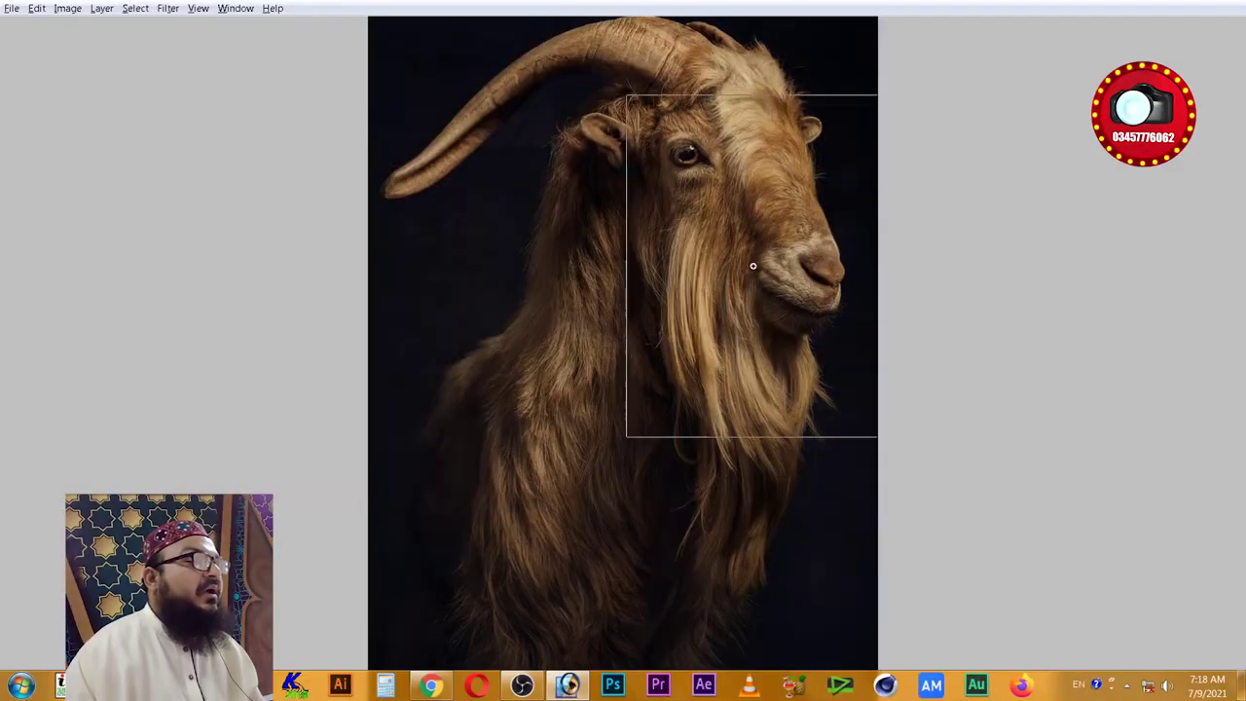
pyautogui.click(752, 266)
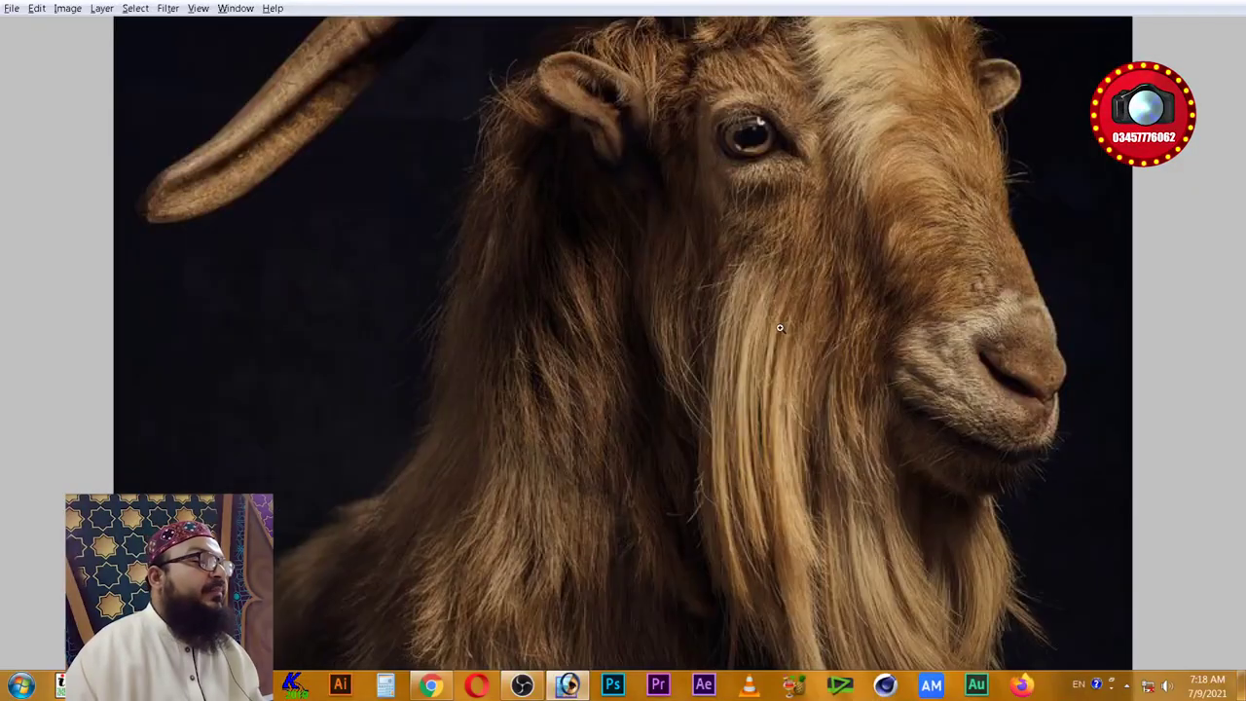
pyautogui.scroll(1, 901, 413)
pyautogui.moveTo(857, 289); pyautogui.dragTo(860, 492)
pyautogui.scroll(1, 858, 406)
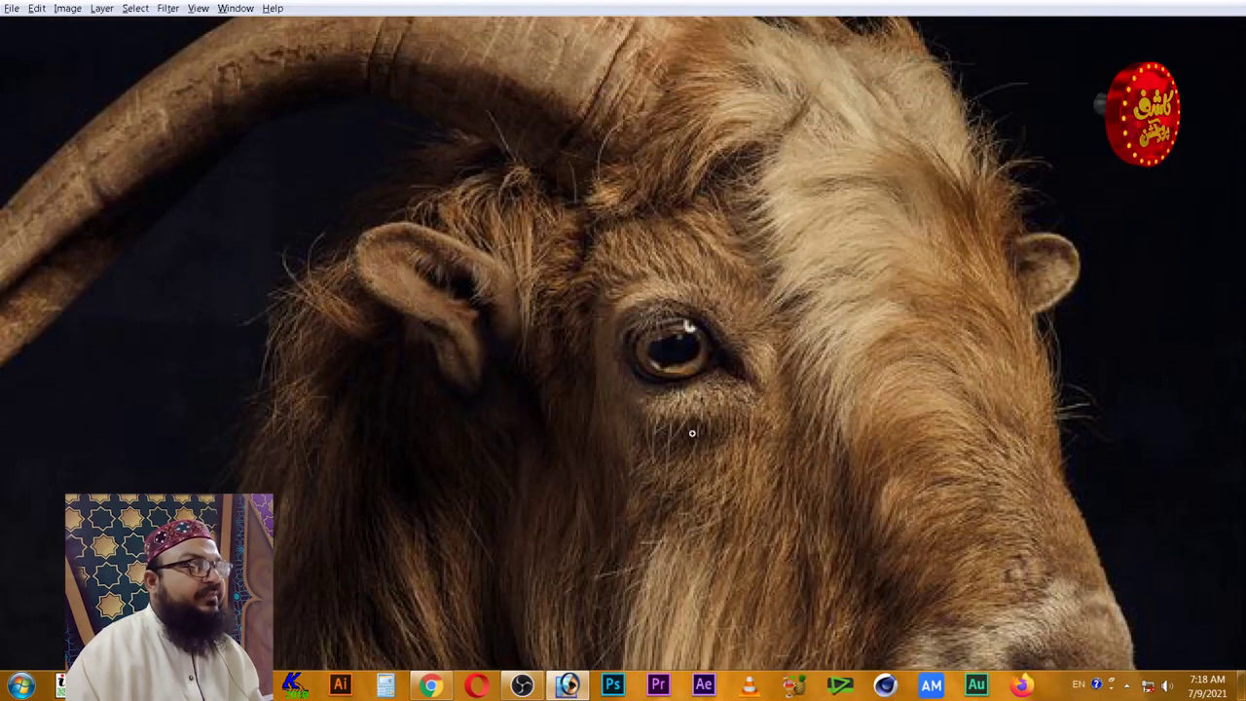
pyautogui.scroll(-6, 598, 301)
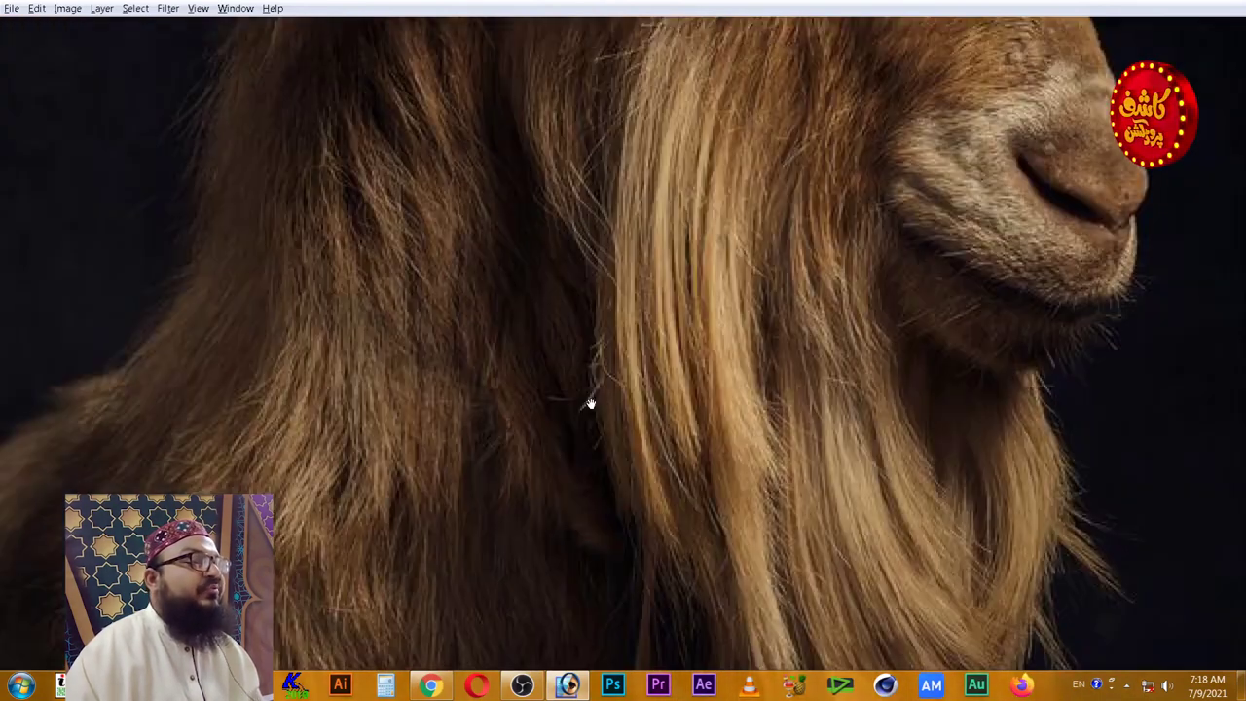
pyautogui.scroll(5, 591, 469)
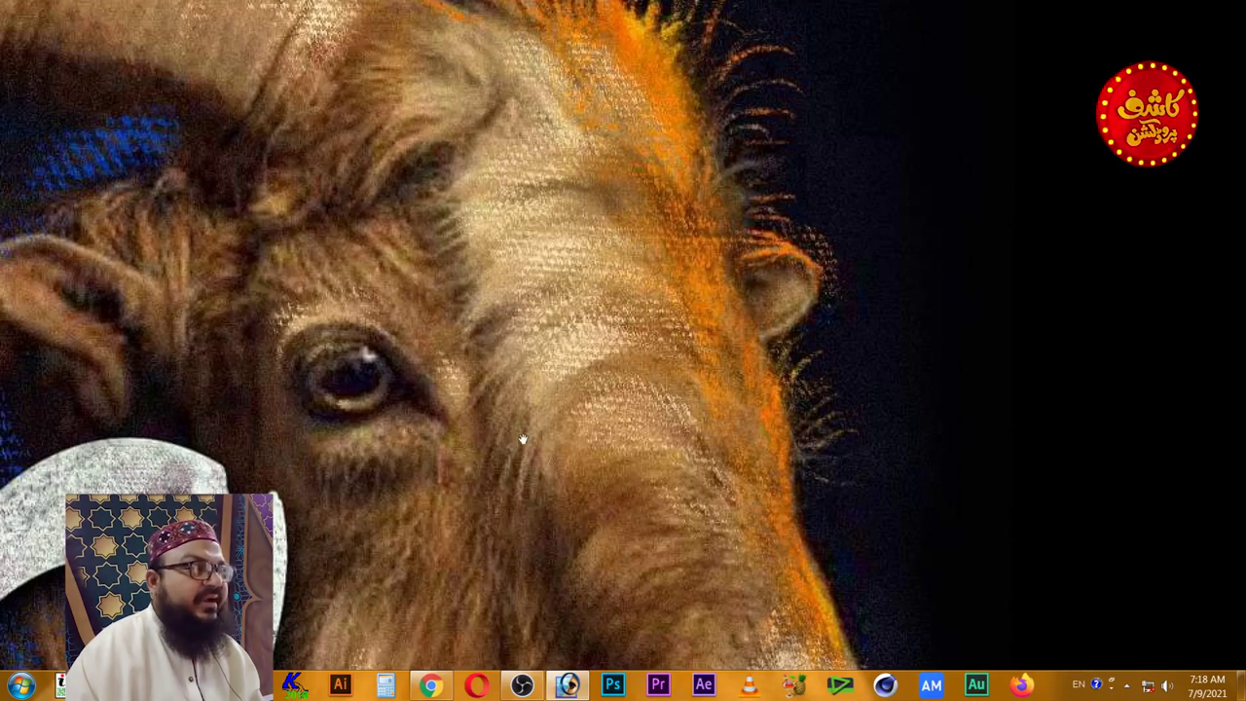
pyautogui.scroll(2, 524, 439)
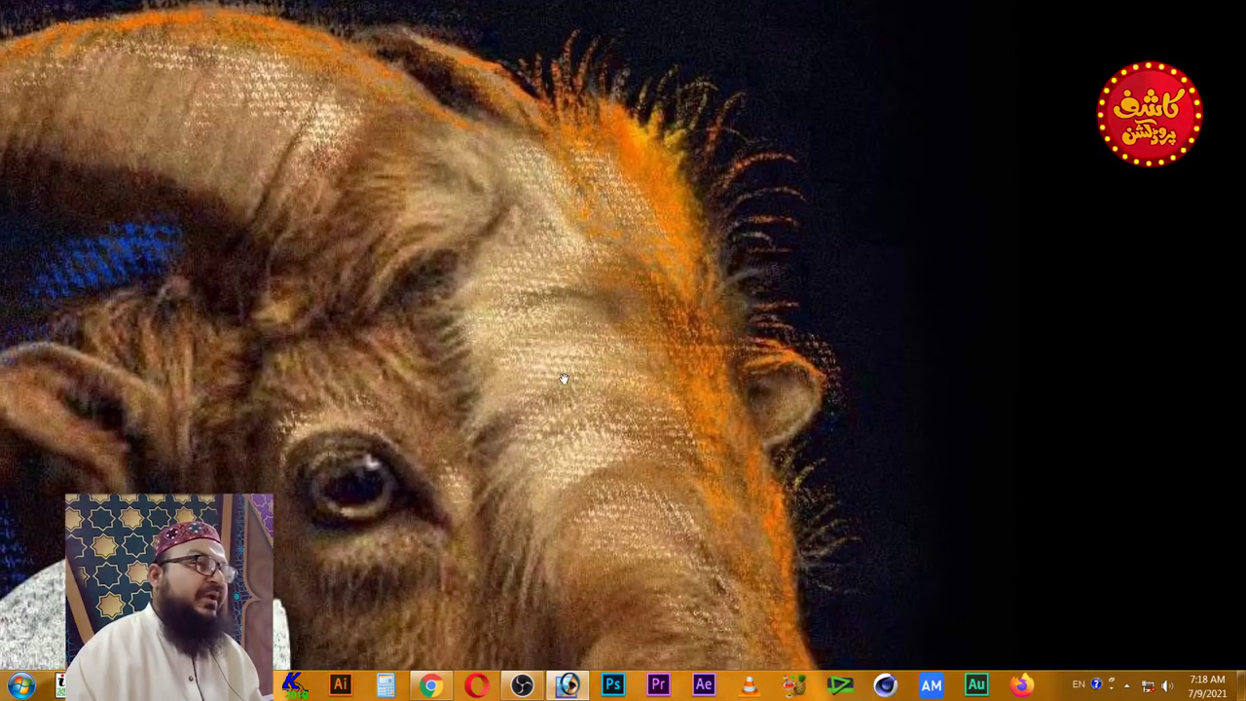
pyautogui.scroll(1, 560, 390)
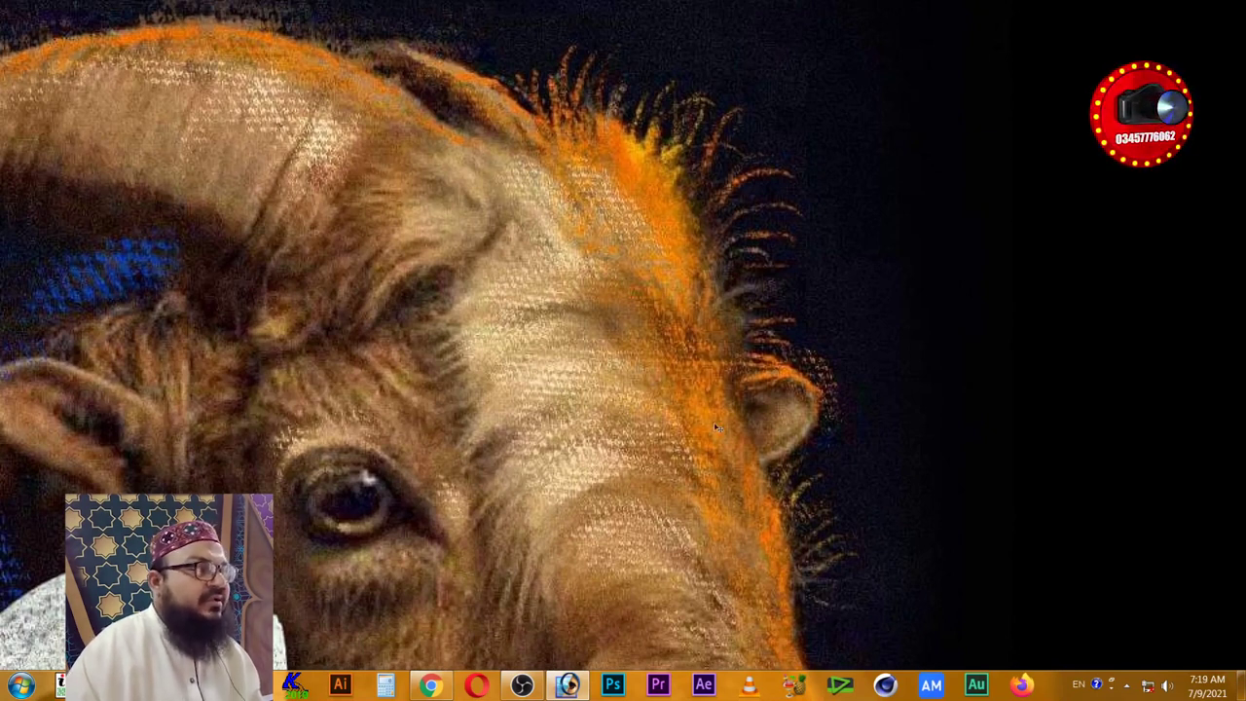
pyautogui.hotkey('ctrl', 'Tab')
pyautogui.scroll(3, 943, 205)
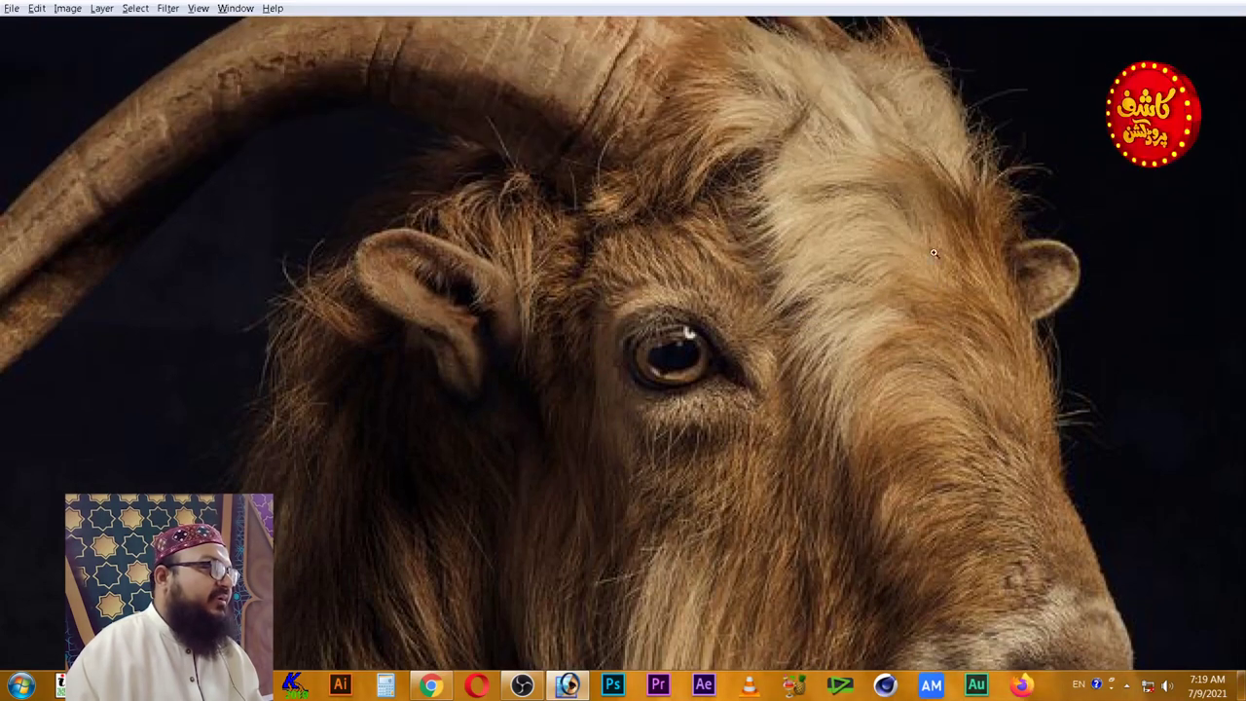
pyautogui.hotkey('ctrl', 'Tab')
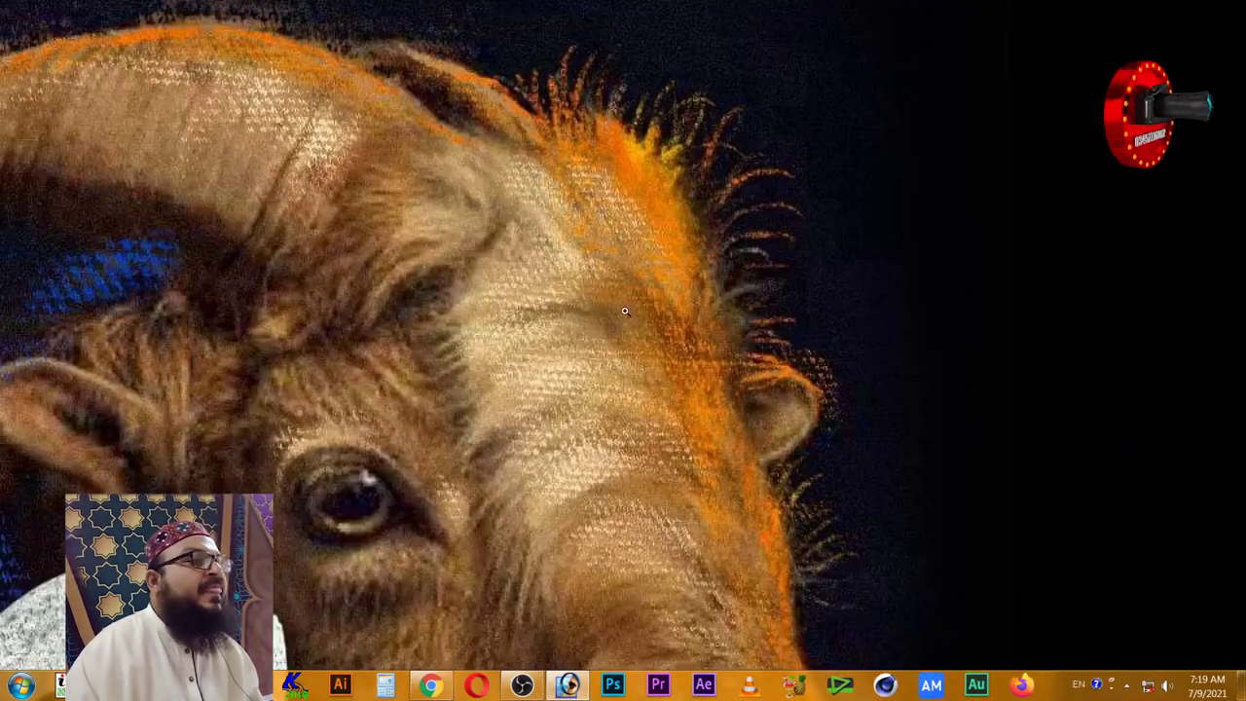
# - Inspect the textured orange and blue brush strokes along the painted goat's horn, head and ear
pyautogui.moveTo(404, 248); pyautogui.dragTo(732, 305)
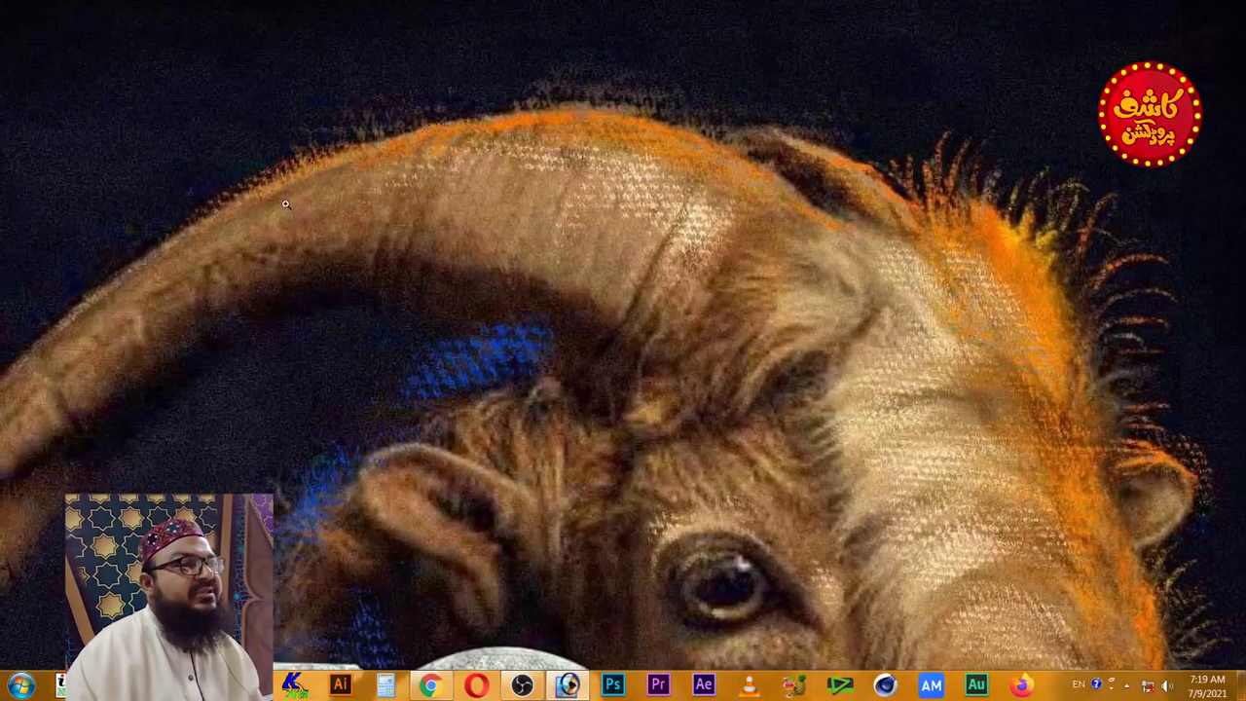
pyautogui.moveTo(288, 205); pyautogui.dragTo(519, 139)
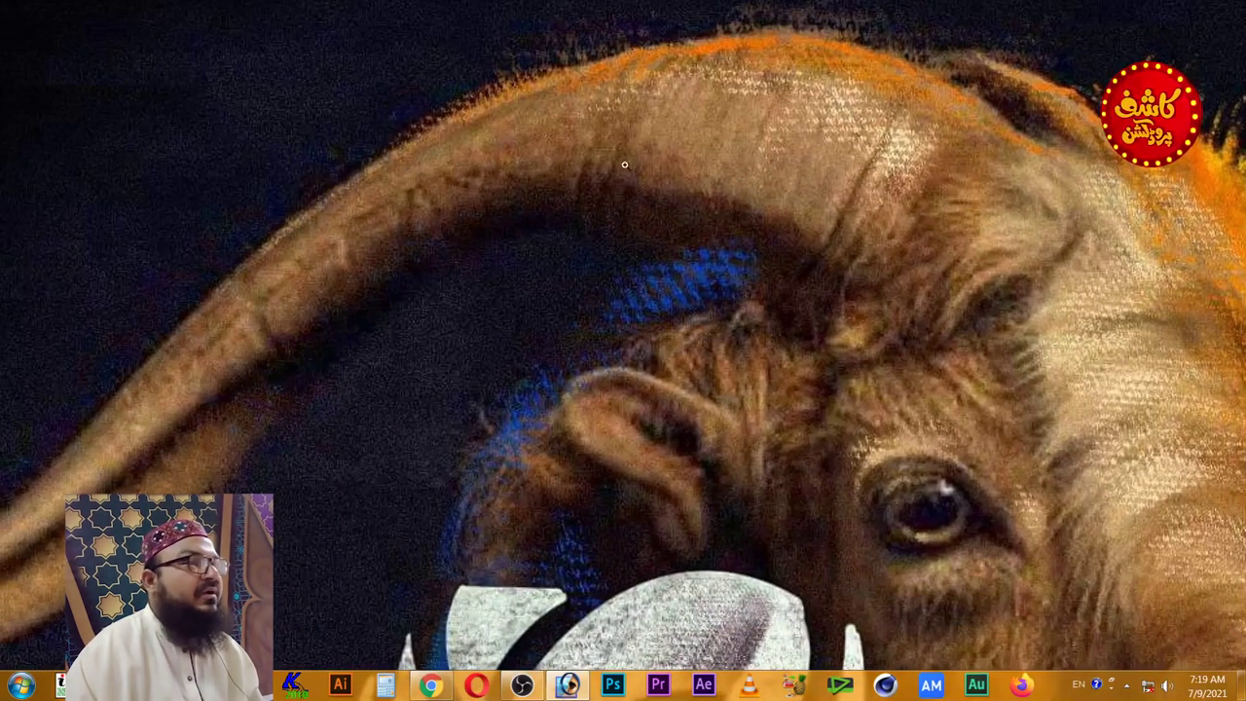
pyautogui.moveTo(427, 143); pyautogui.dragTo(311, 215)
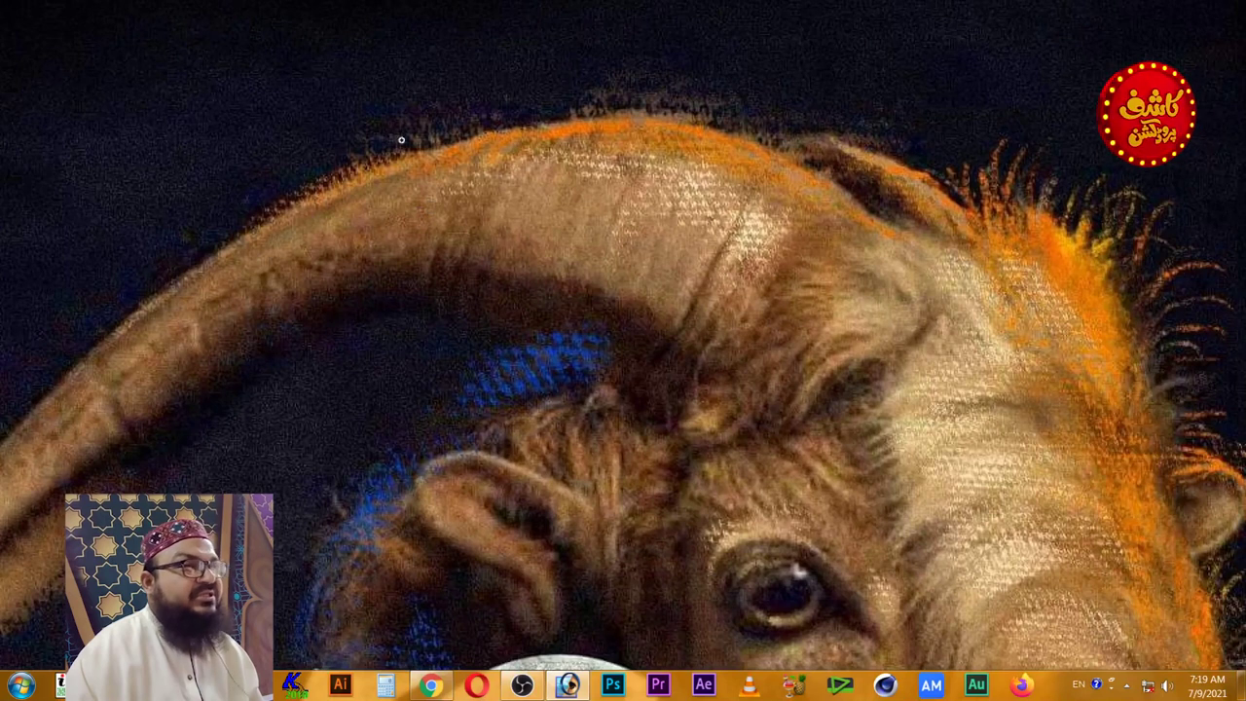
pyautogui.moveTo(707, 296)
pyautogui.mouseDown()
pyautogui.moveTo(440, 232)
pyautogui.moveTo(279, 129)
pyautogui.mouseUp()
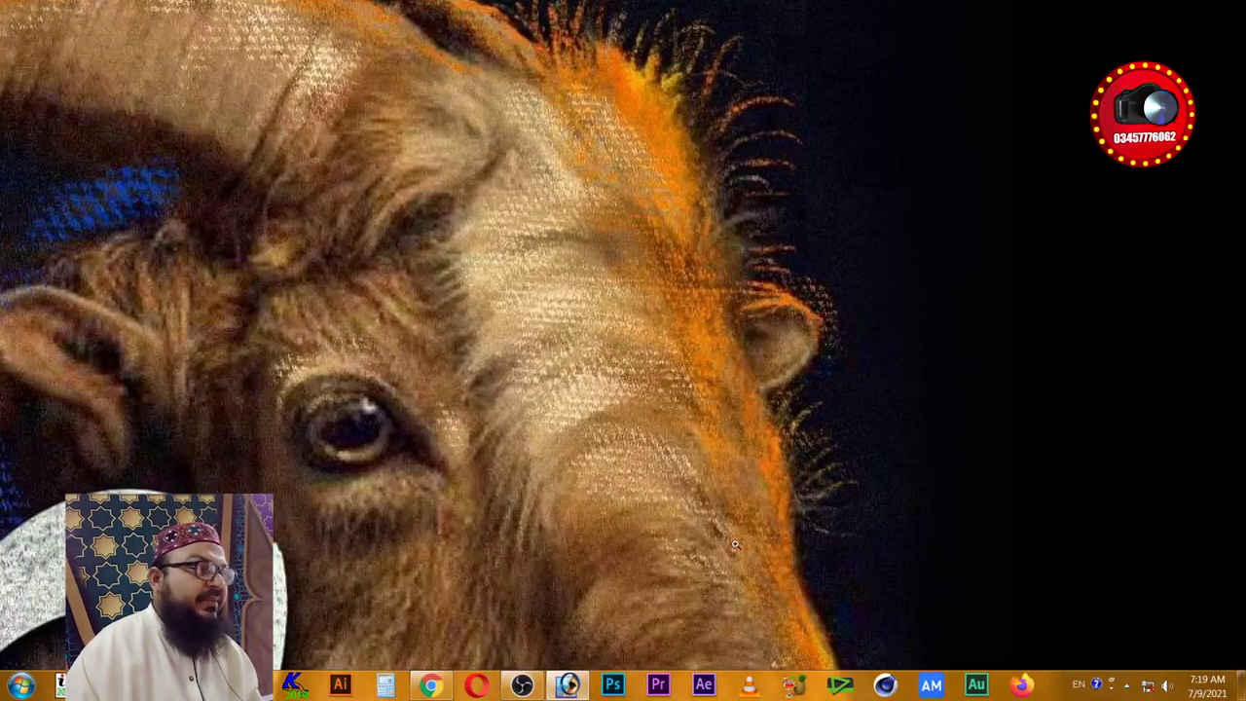
pyautogui.moveTo(622, 492); pyautogui.dragTo(937, 187)
pyautogui.moveTo(751, 332); pyautogui.dragTo(783, 443)
pyautogui.moveTo(699, 337); pyautogui.dragTo(758, 494)
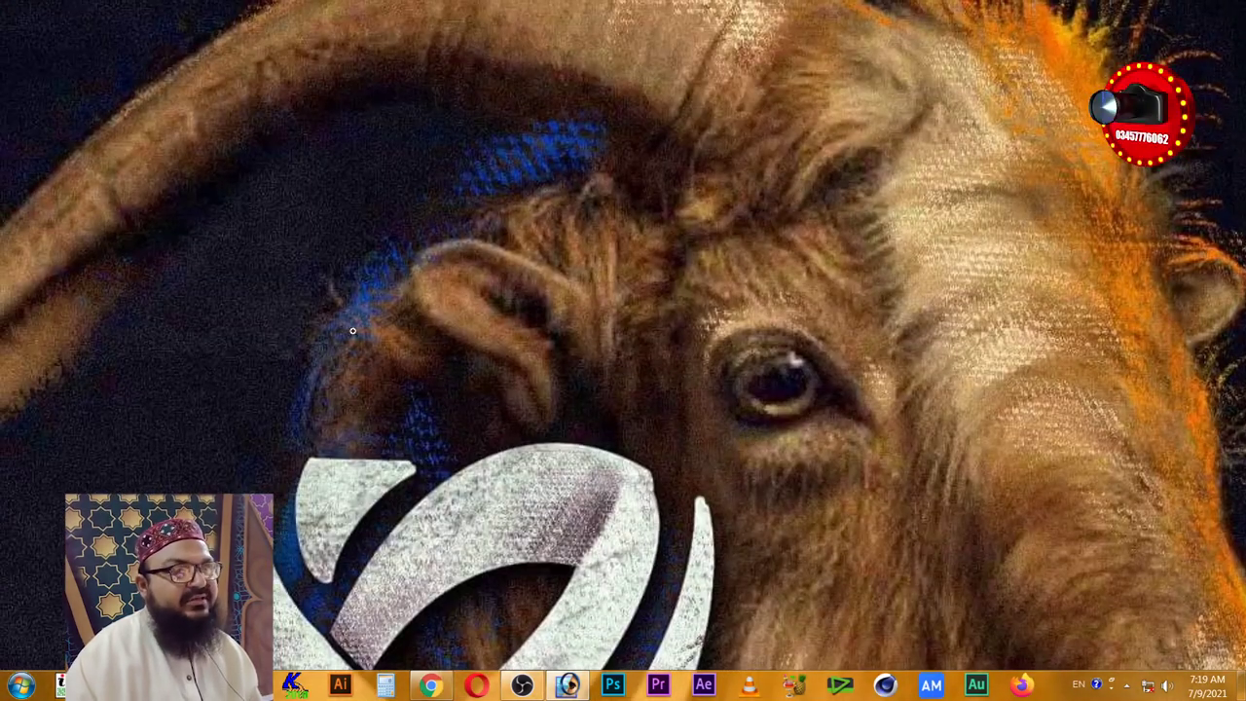
# - Inspect the texture and shading of the white calligraphy and the red lettering in the finished artwork
pyautogui.moveTo(463, 371)
pyautogui.mouseDown()
pyautogui.moveTo(508, 321)
pyautogui.moveTo(515, 254)
pyautogui.mouseUp()
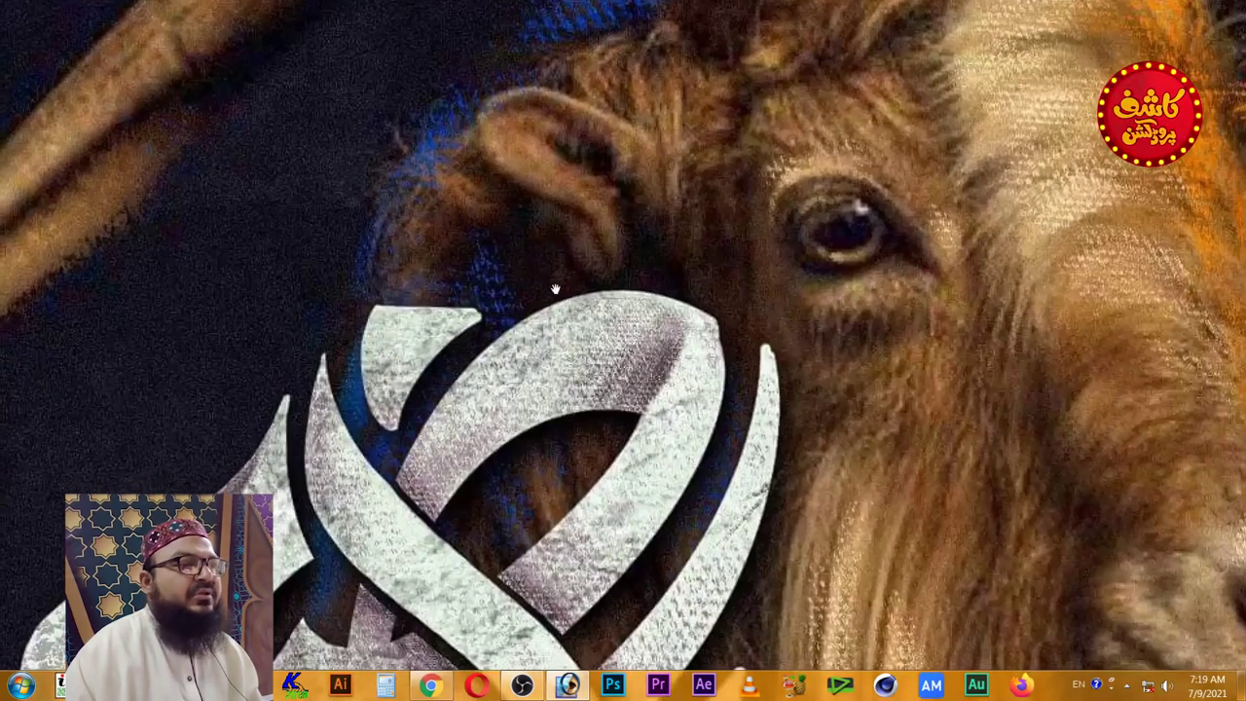
pyautogui.moveTo(523, 343); pyautogui.dragTo(511, 292)
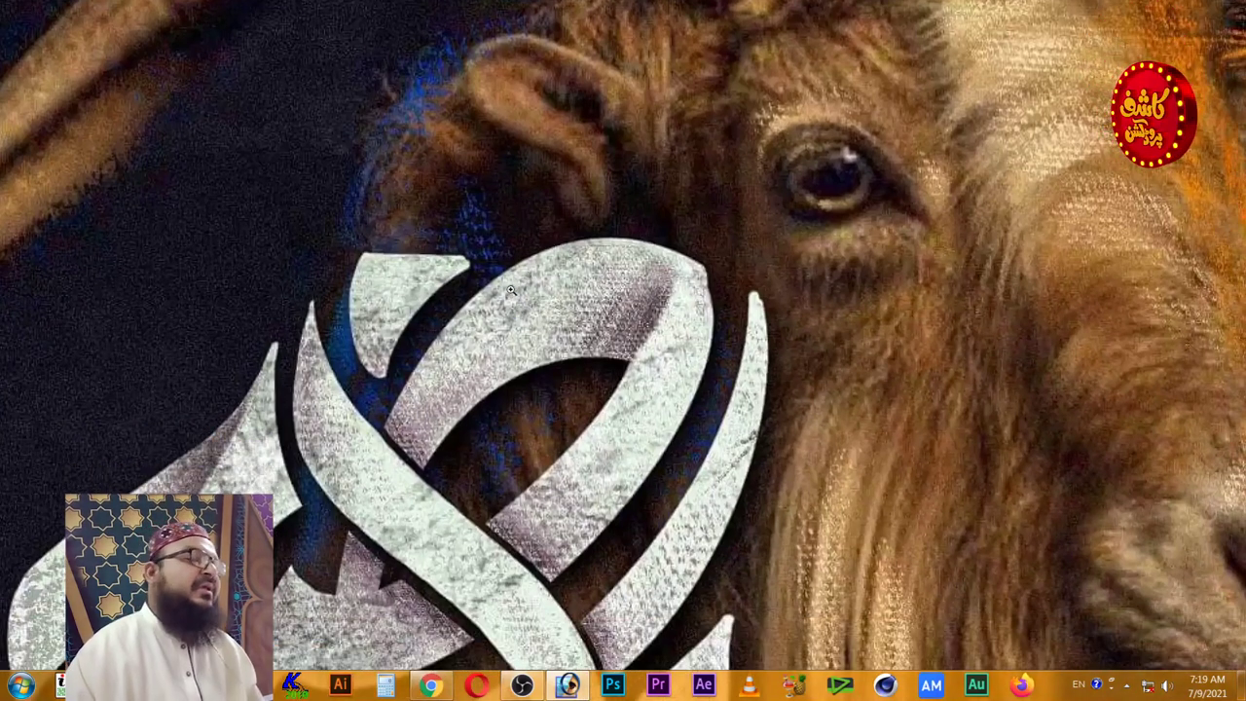
pyautogui.moveTo(509, 434)
pyautogui.mouseDown()
pyautogui.moveTo(483, 264)
pyautogui.moveTo(524, 327)
pyautogui.mouseUp()
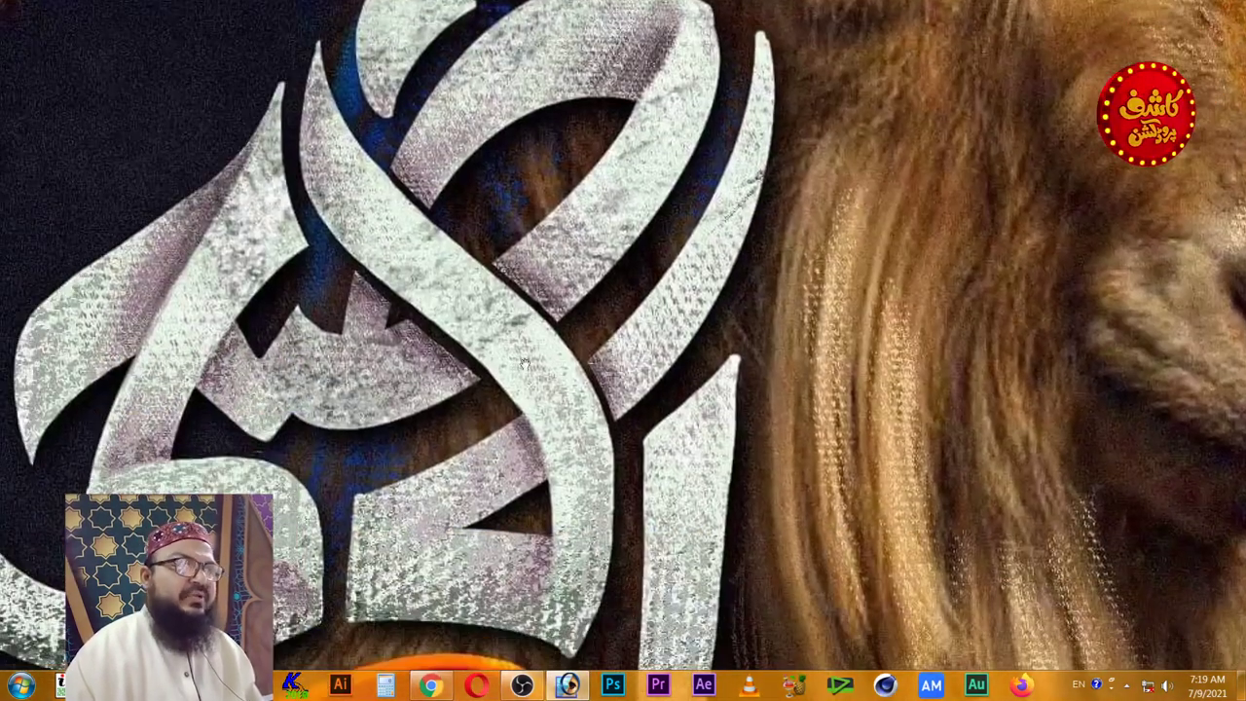
pyautogui.moveTo(524, 452); pyautogui.dragTo(695, 307)
pyautogui.moveTo(613, 444); pyautogui.dragTo(658, 360)
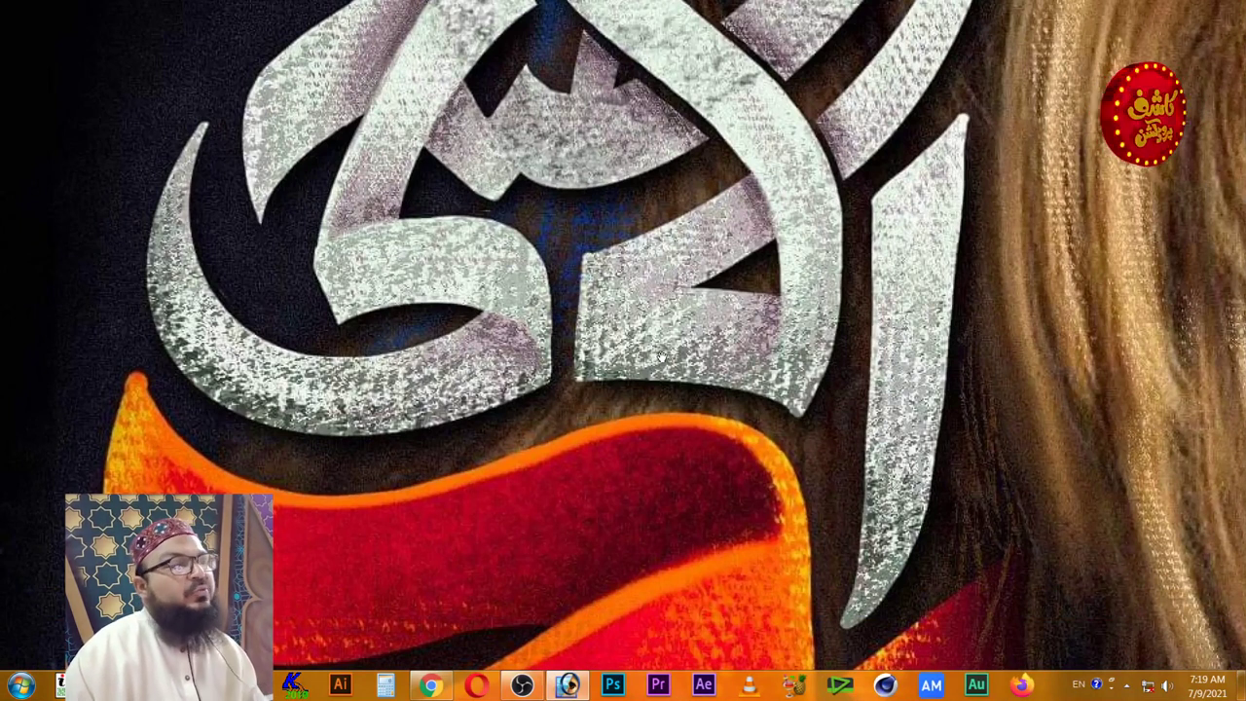
pyautogui.moveTo(605, 418)
pyautogui.mouseDown()
pyautogui.moveTo(587, 264)
pyautogui.moveTo(412, 286)
pyautogui.mouseUp()
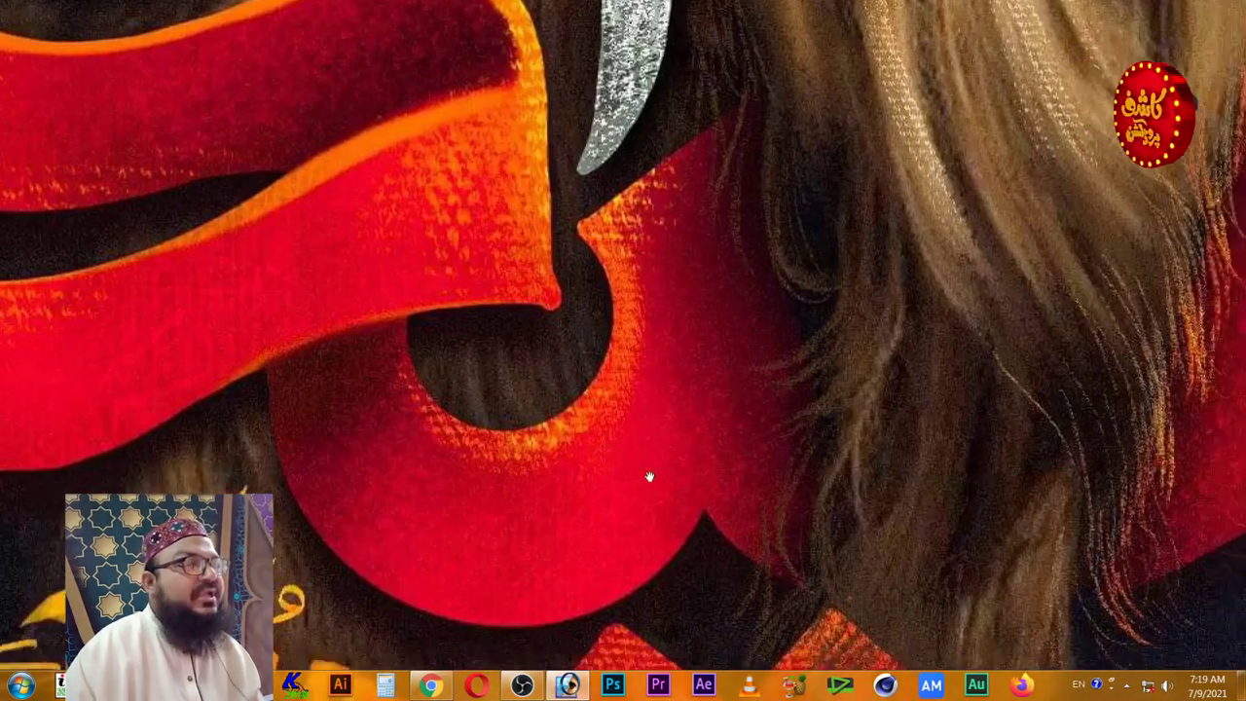
pyautogui.moveTo(649, 476); pyautogui.dragTo(581, 241)
pyautogui.moveTo(630, 537)
pyautogui.mouseDown()
pyautogui.moveTo(592, 517)
pyautogui.moveTo(662, 438)
pyautogui.mouseUp()
pyautogui.moveTo(614, 473)
pyautogui.mouseDown()
pyautogui.moveTo(762, 434)
pyautogui.moveTo(755, 375)
pyautogui.moveTo(718, 361)
pyautogui.mouseUp()
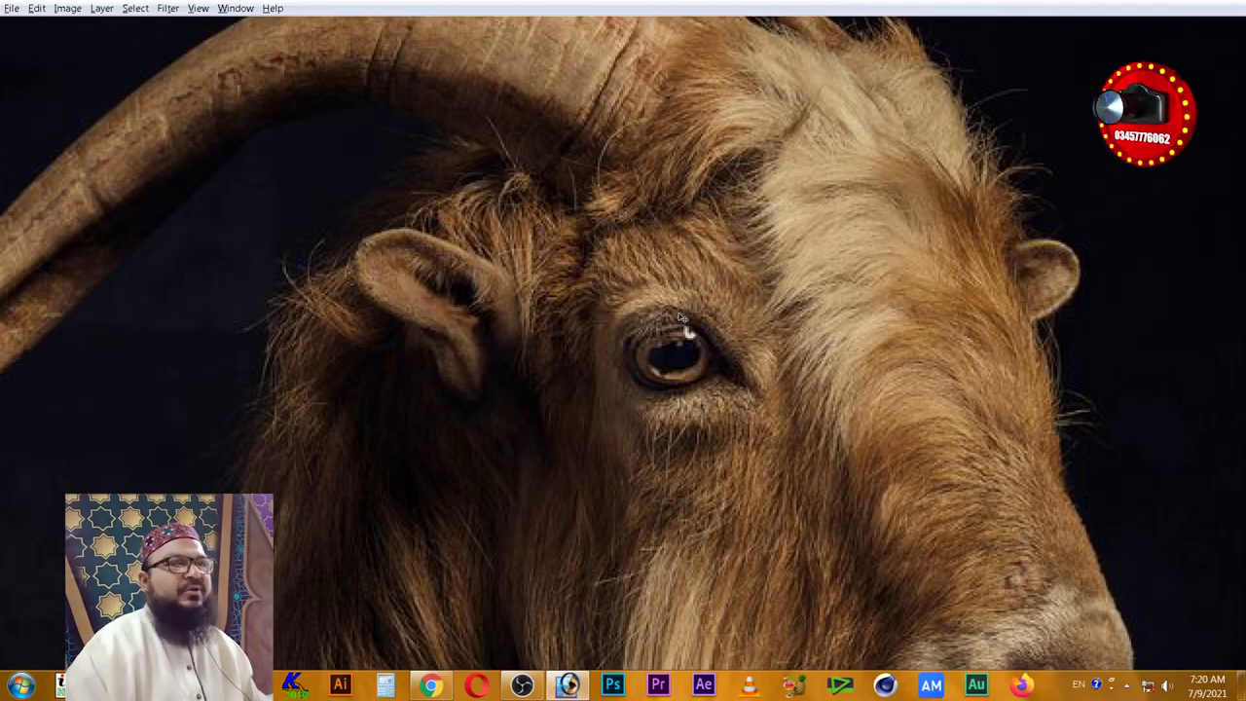
pyautogui.click(8, 9)
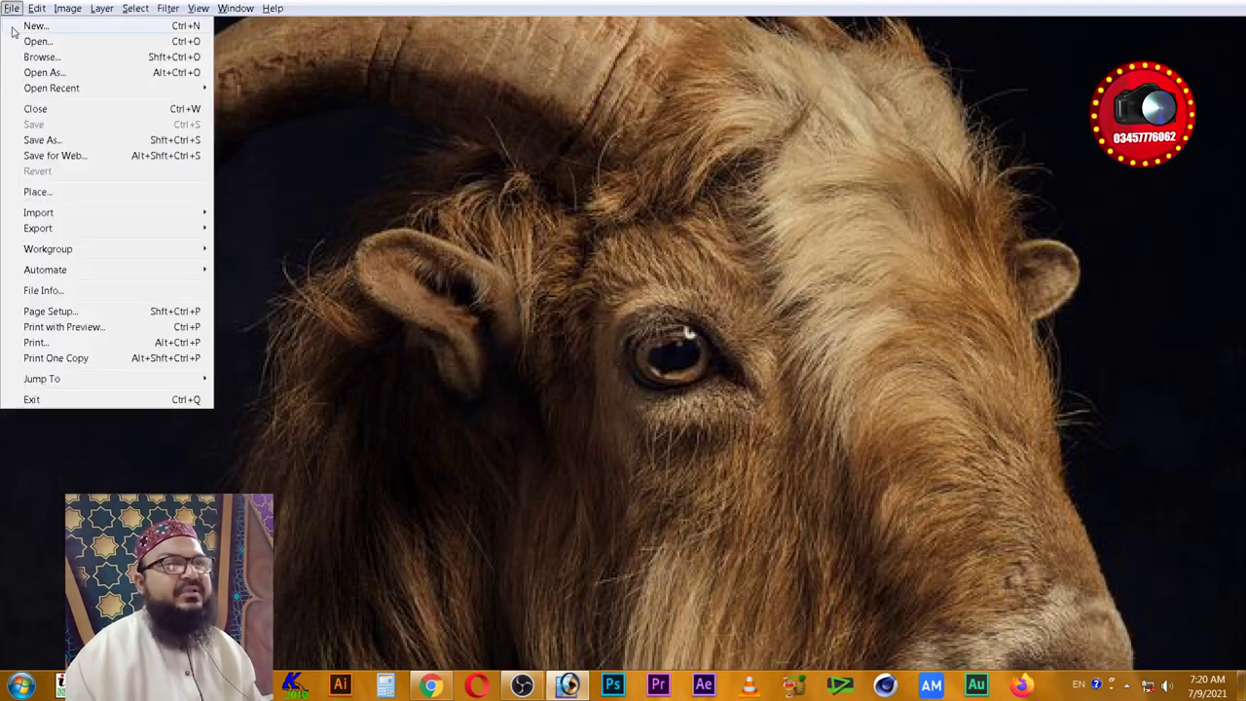
pyautogui.moveTo(41, 12)
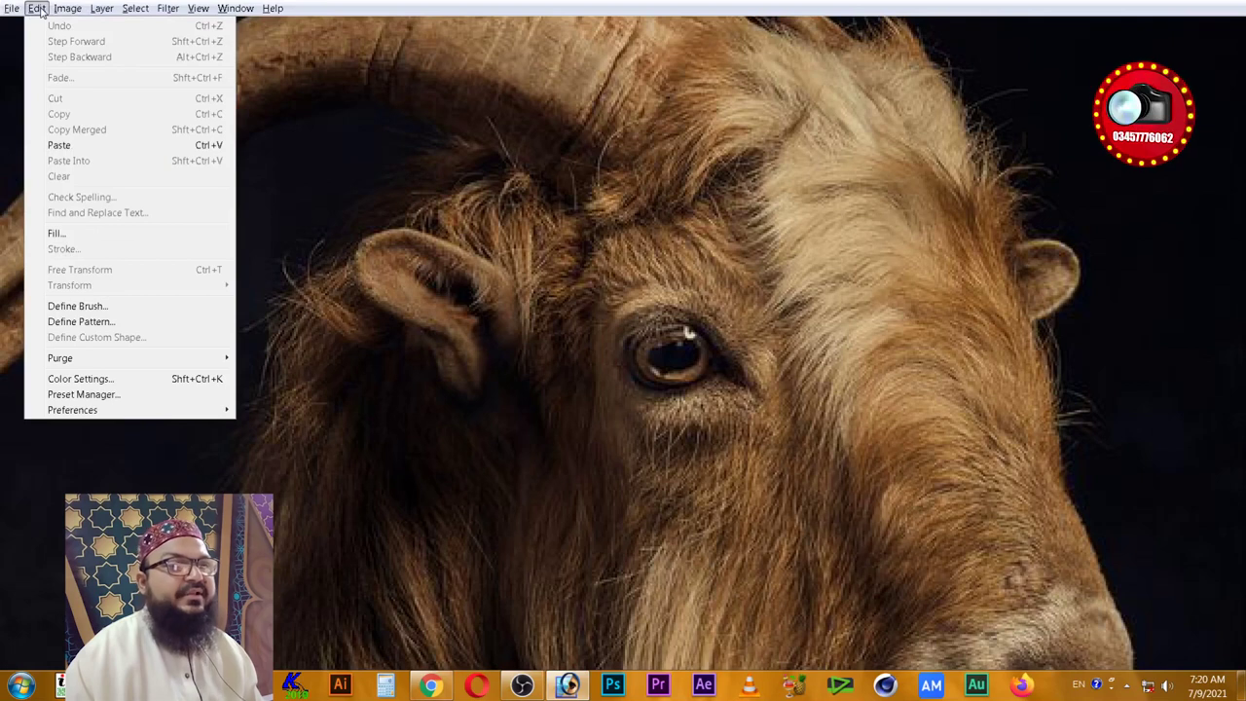
pyautogui.click(443, 6)
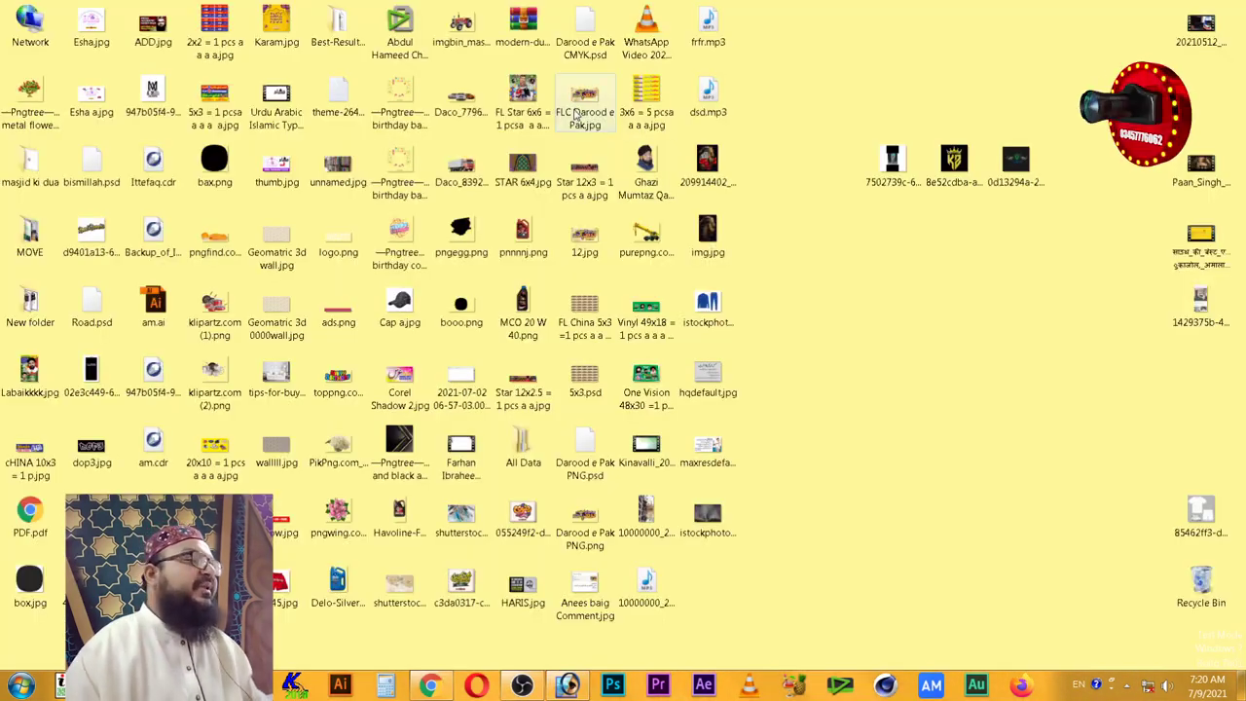
pyautogui.doubleClick(712, 526)
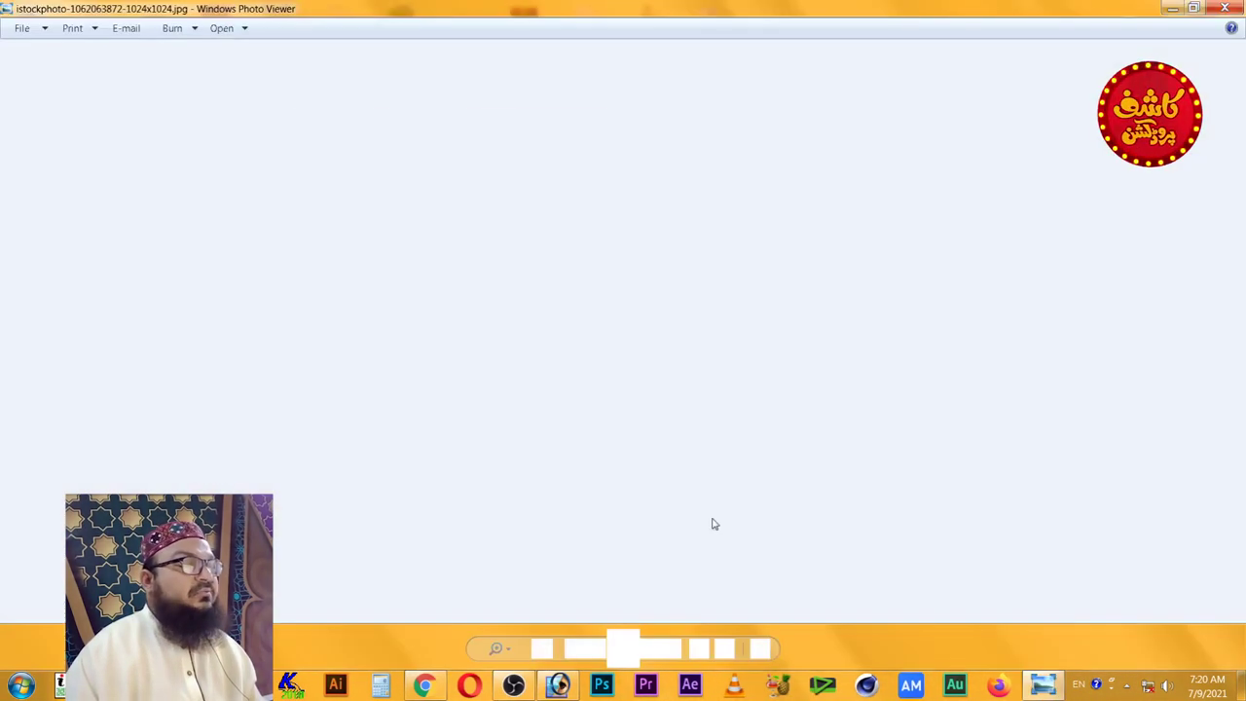
pyautogui.scroll(2, 869, 455)
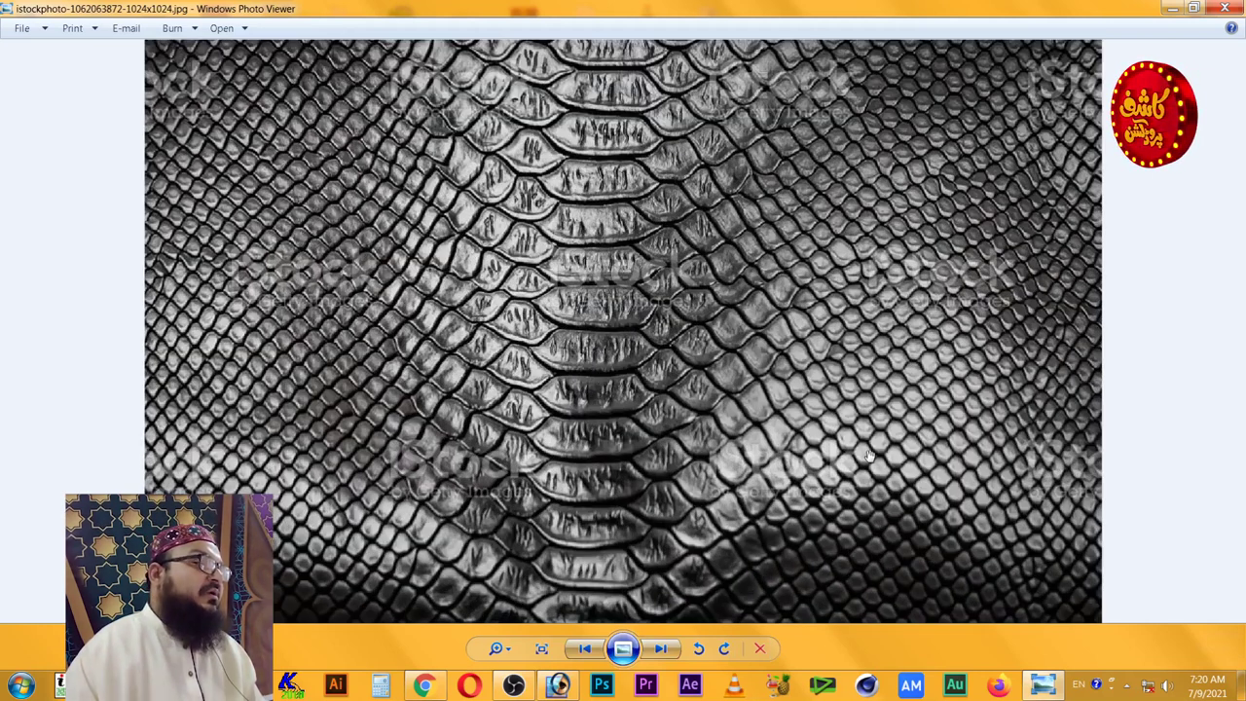
pyautogui.moveTo(952, 312); pyautogui.dragTo(928, 353)
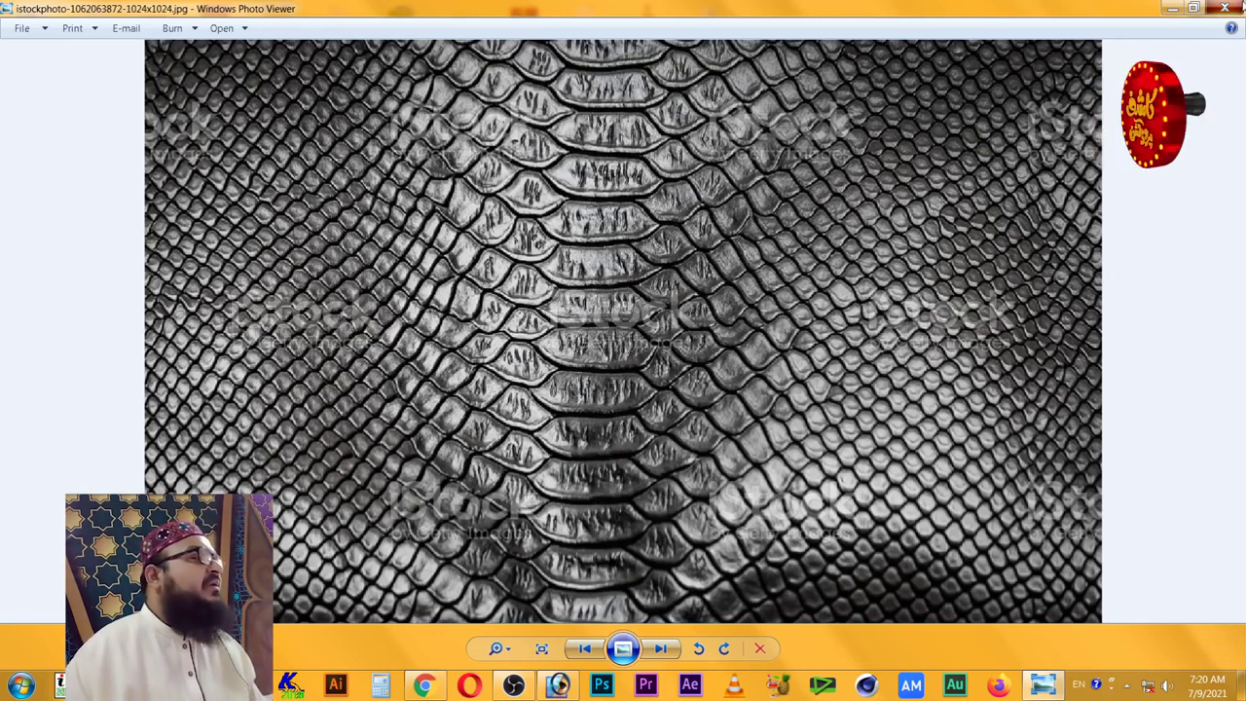
pyautogui.click(1234, 8)
# - Open the snakeskin texture image in Photoshop and display it enlarged in full-screen mode
pyautogui.moveTo(708, 514); pyautogui.dragTo(601, 341)
pyautogui.rightClick(374, 185)
pyautogui.click(463, 222)
pyautogui.press('f')
pyautogui.press('f')
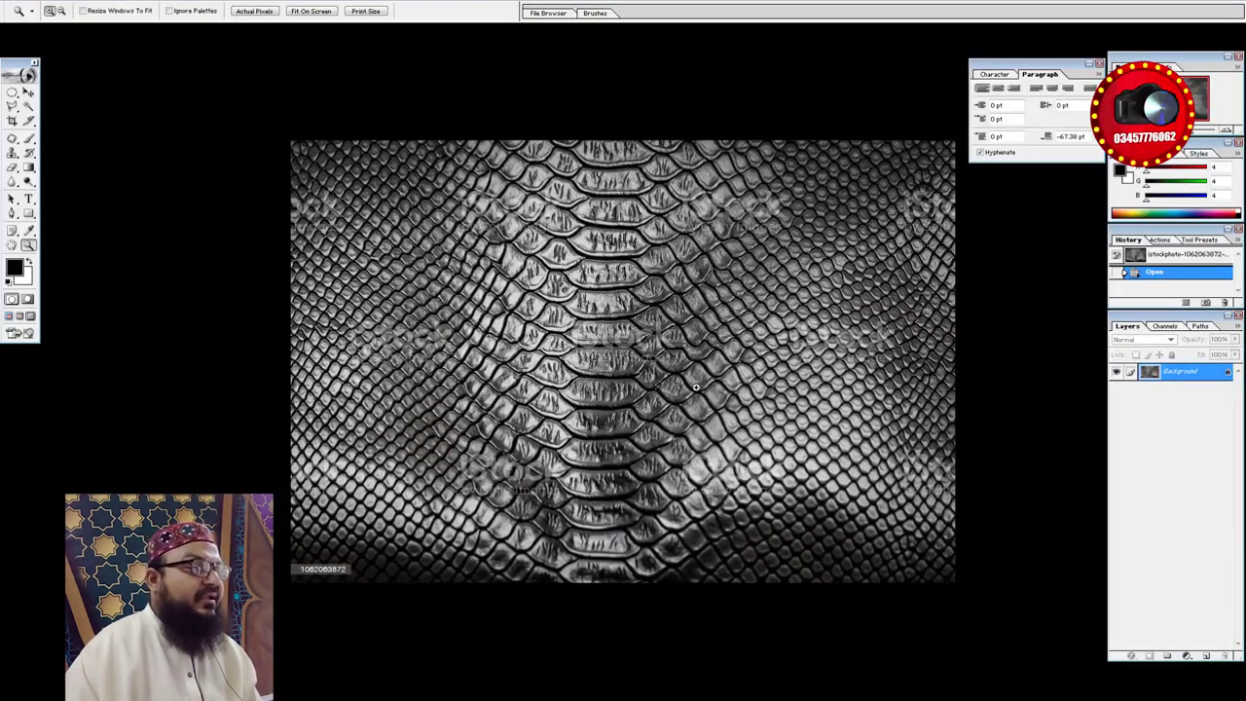
pyautogui.click(682, 393)
pyautogui.press('Tab')
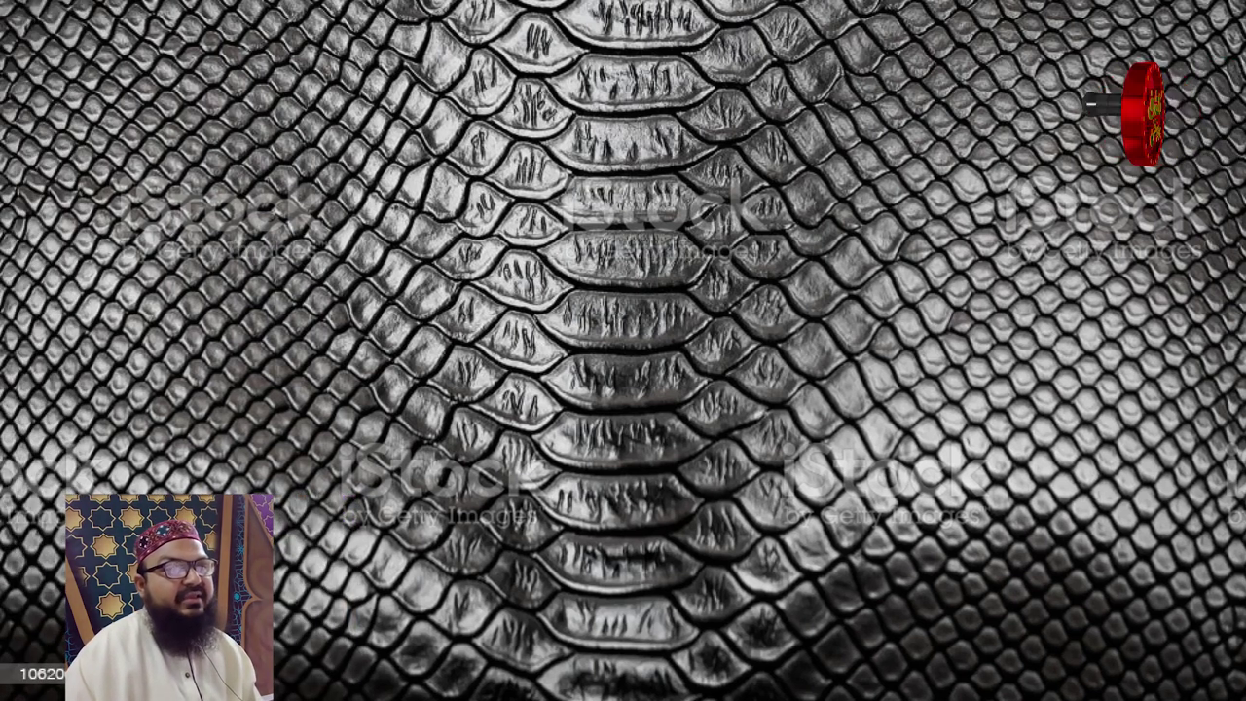
pyautogui.press('Tab')
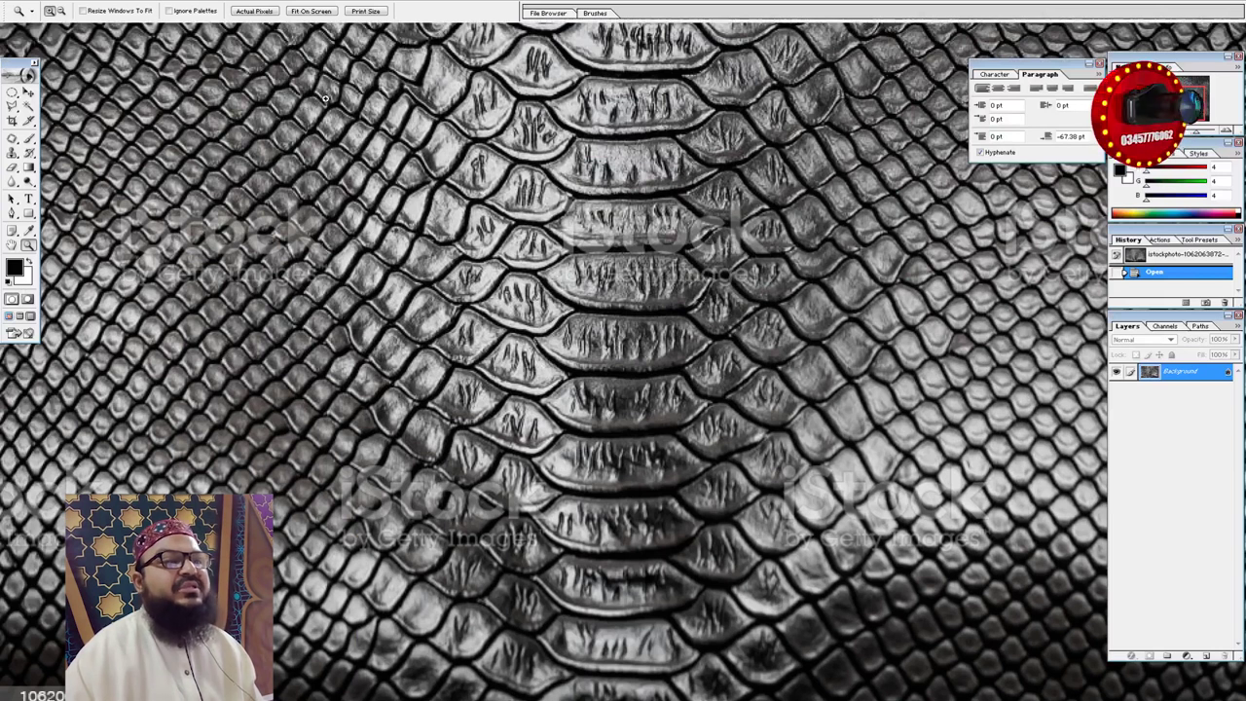
# - Make a circular Elliptical Marquee selection on the snakeskin and move it over the small scales on the image's left side
pyautogui.click(13, 93)
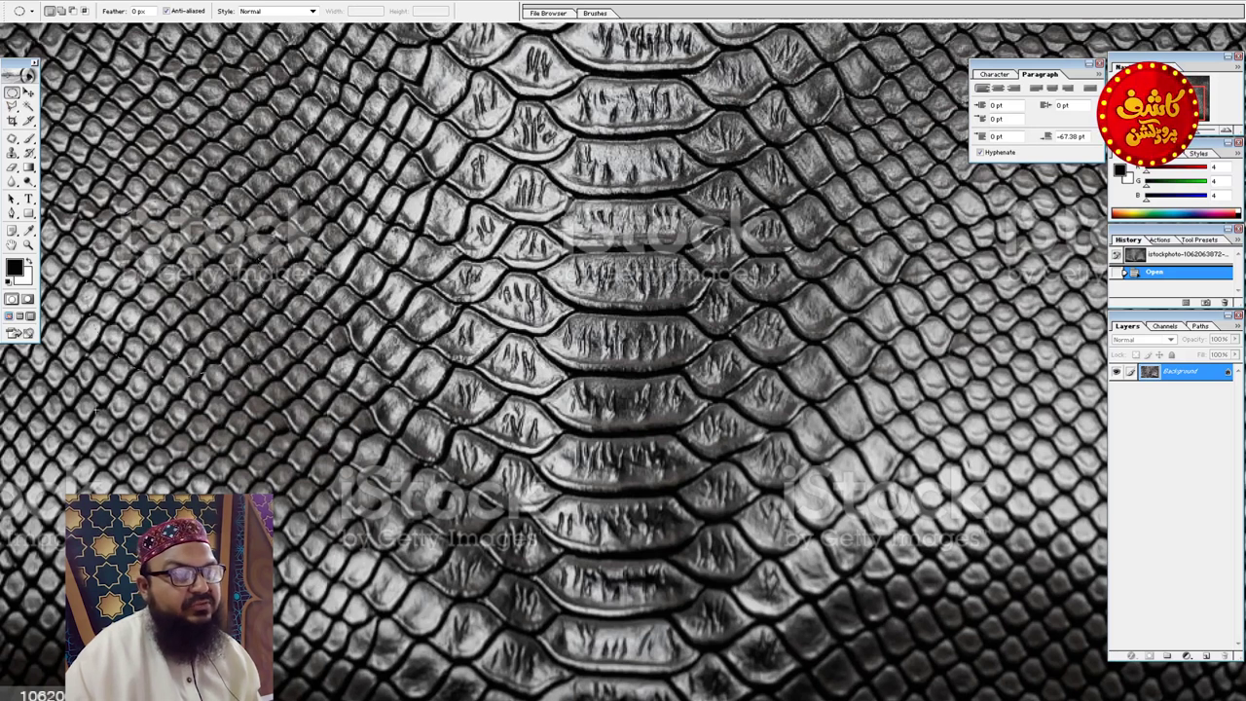
pyautogui.moveTo(438, 434); pyautogui.dragTo(657, 653)
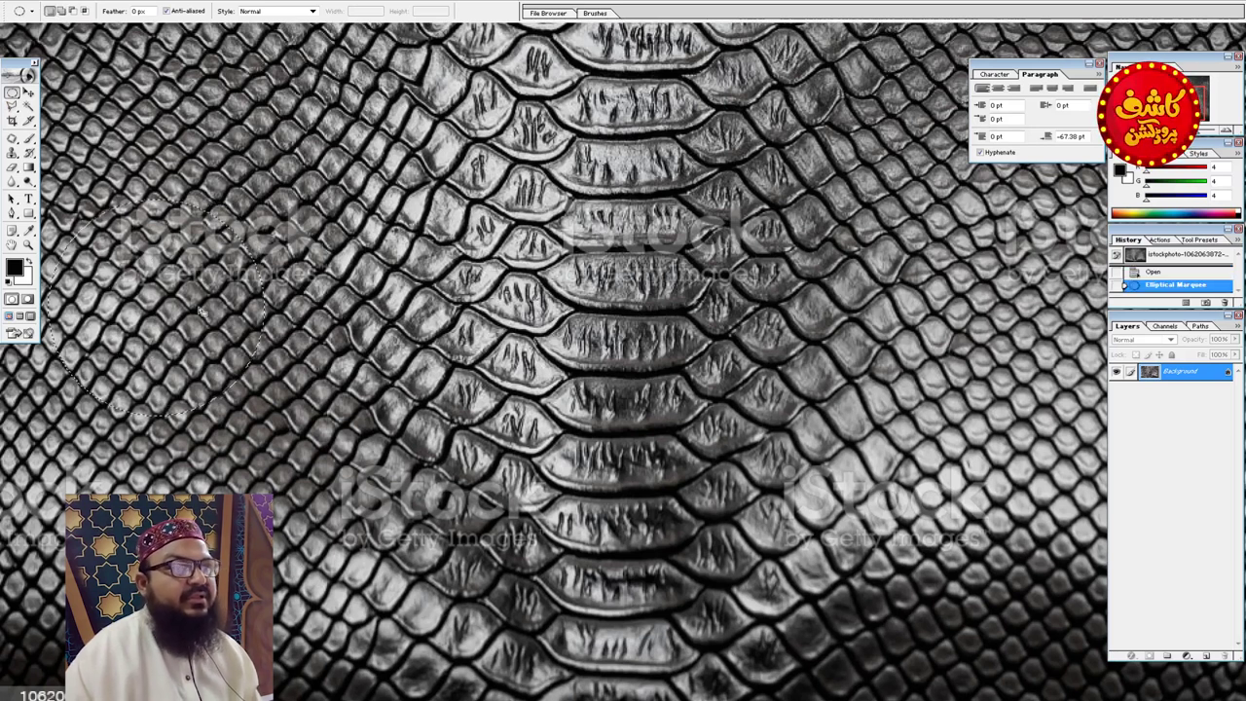
pyautogui.moveTo(556, 523); pyautogui.dragTo(223, 312)
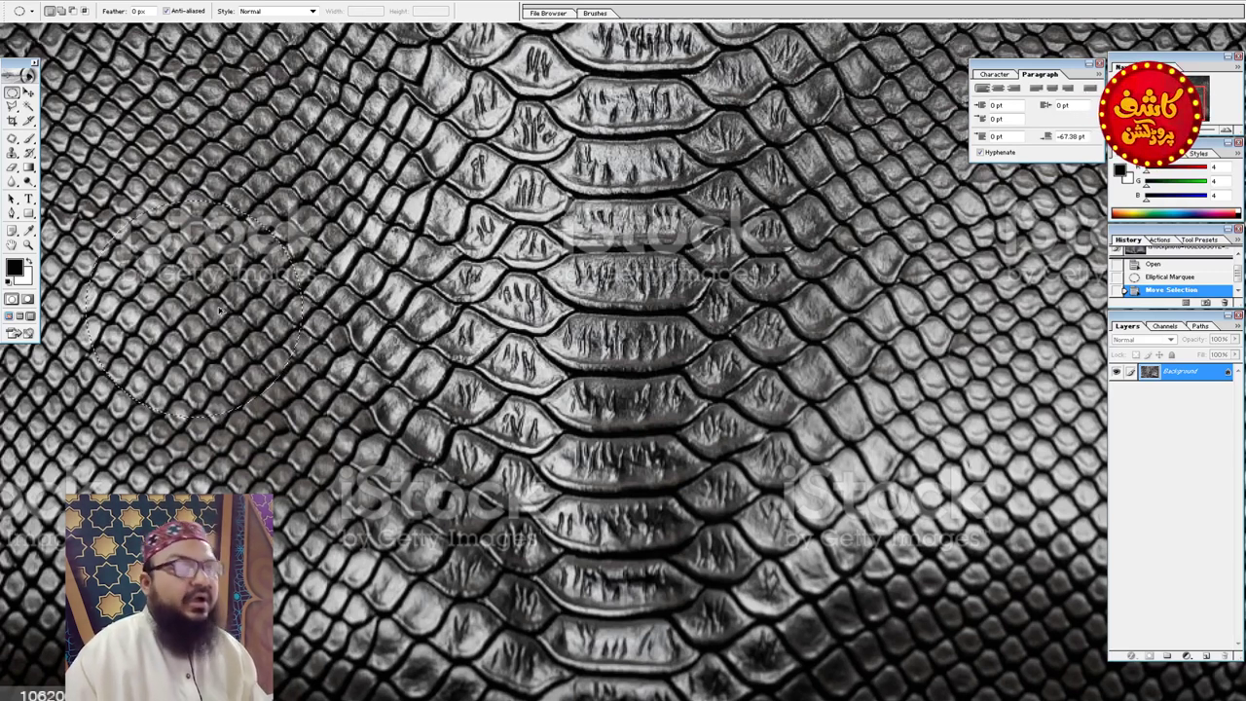
# - Feather the circular snakeskin selection by 20 pixels and paste the sample into a new 265 x 265 pixel white RGB document
pyautogui.hotkey('ctrl', 'alt', 'd')
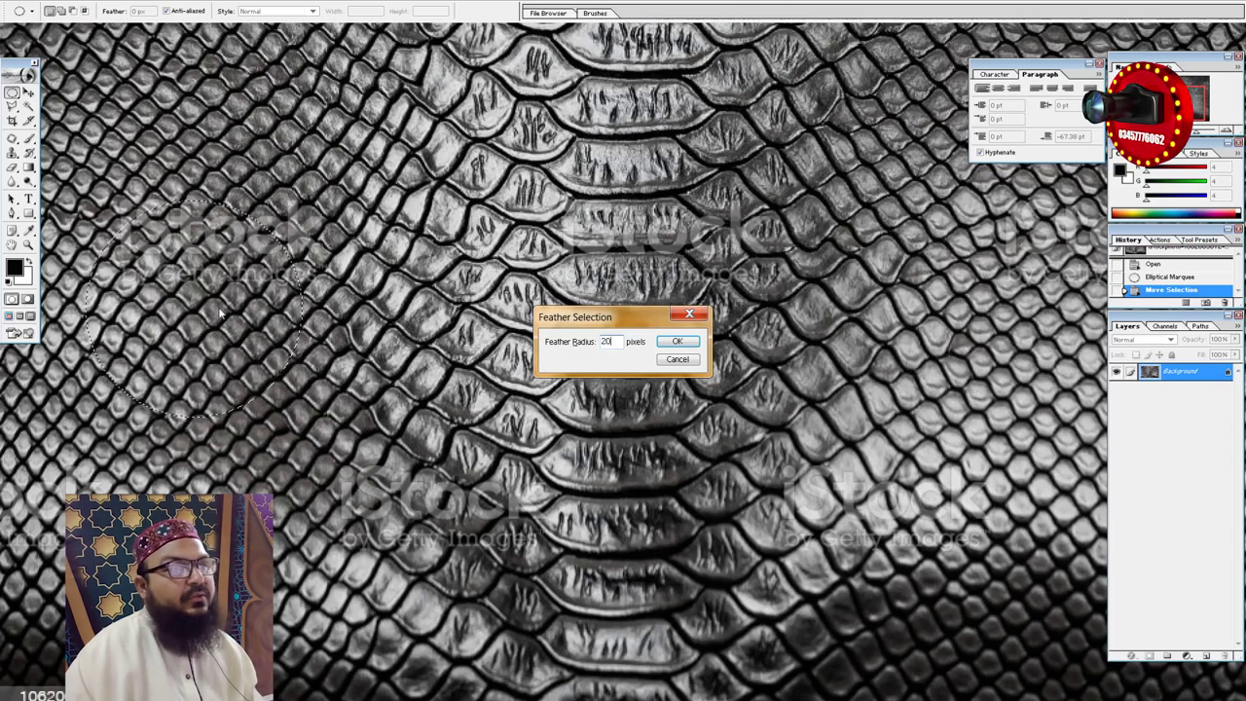
pyautogui.press('Return')
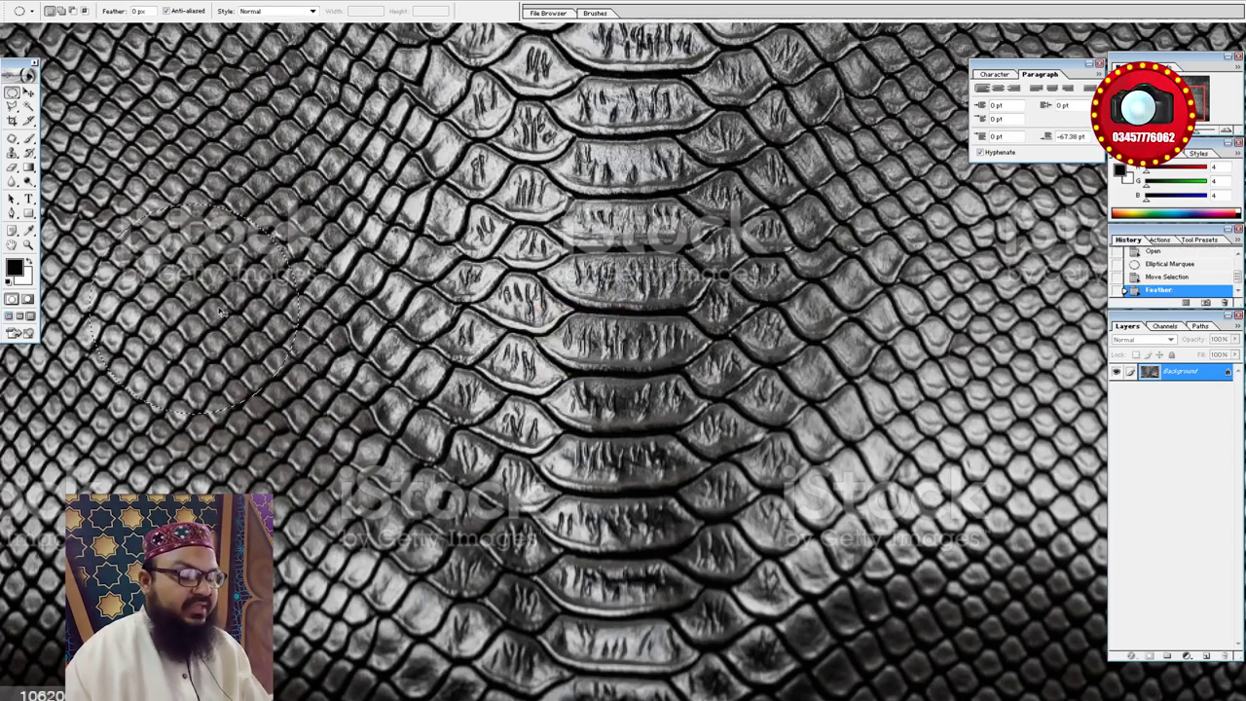
pyautogui.hotkey('ctrl', 'n')
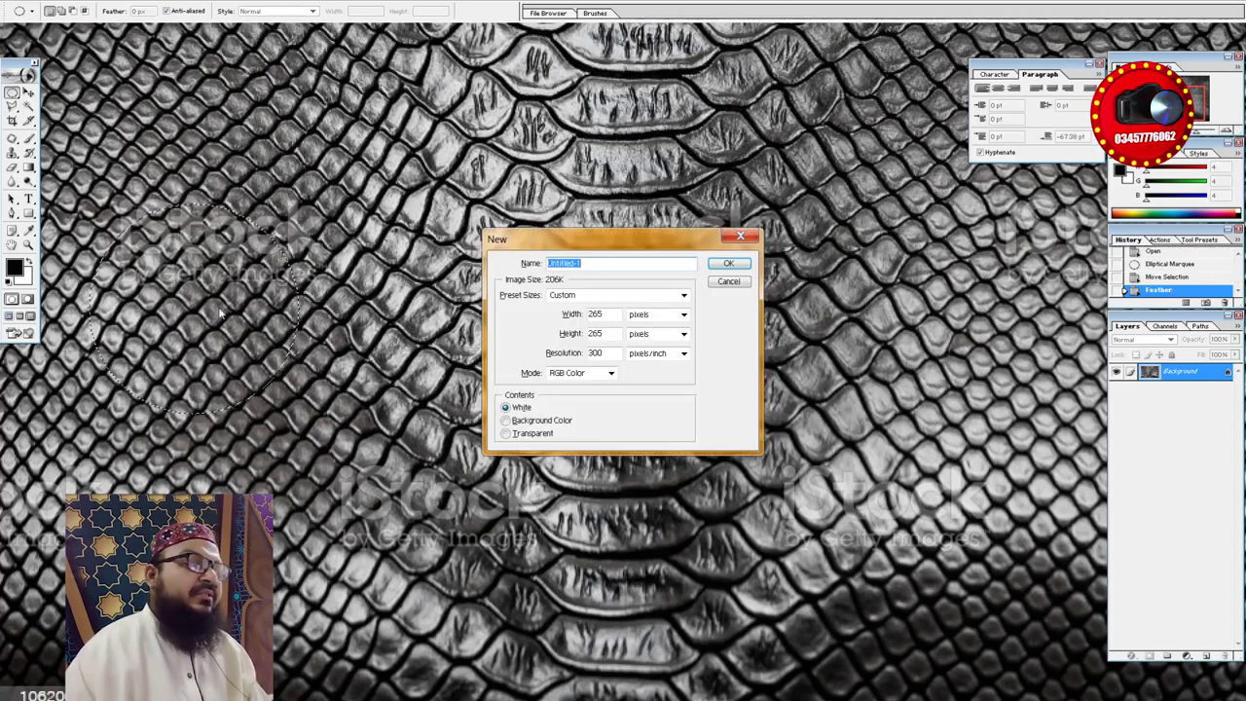
pyautogui.press('Return')
pyautogui.hotkey('ctrl', 'v')
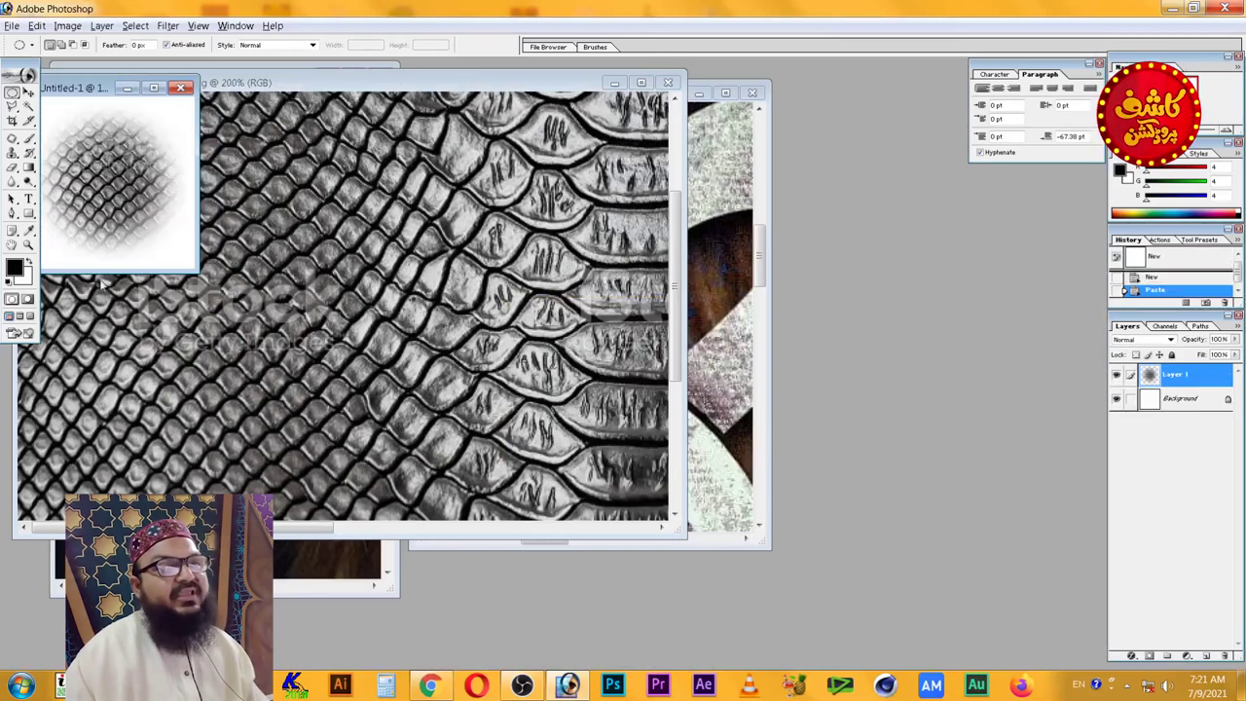
pyautogui.moveTo(89, 90); pyautogui.dragTo(326, 134)
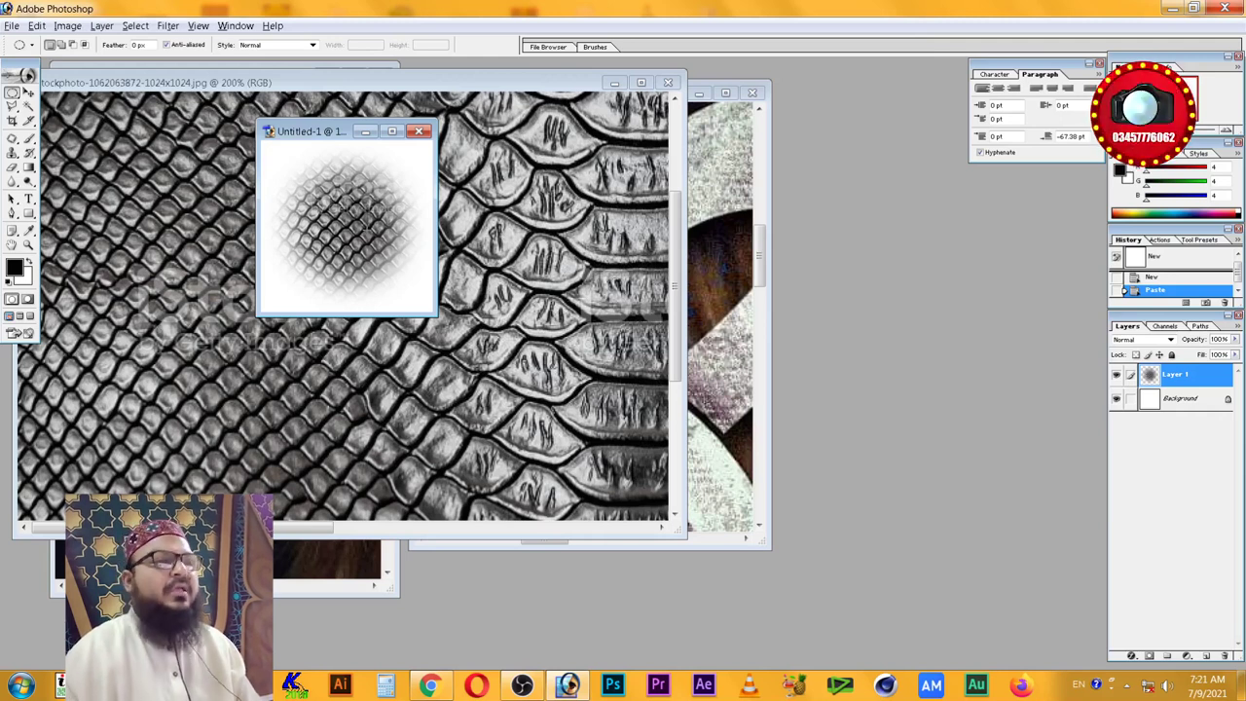
# - Define the pasted snakeskin sample as a brush named "Snake Skin a"
pyautogui.click(36, 25)
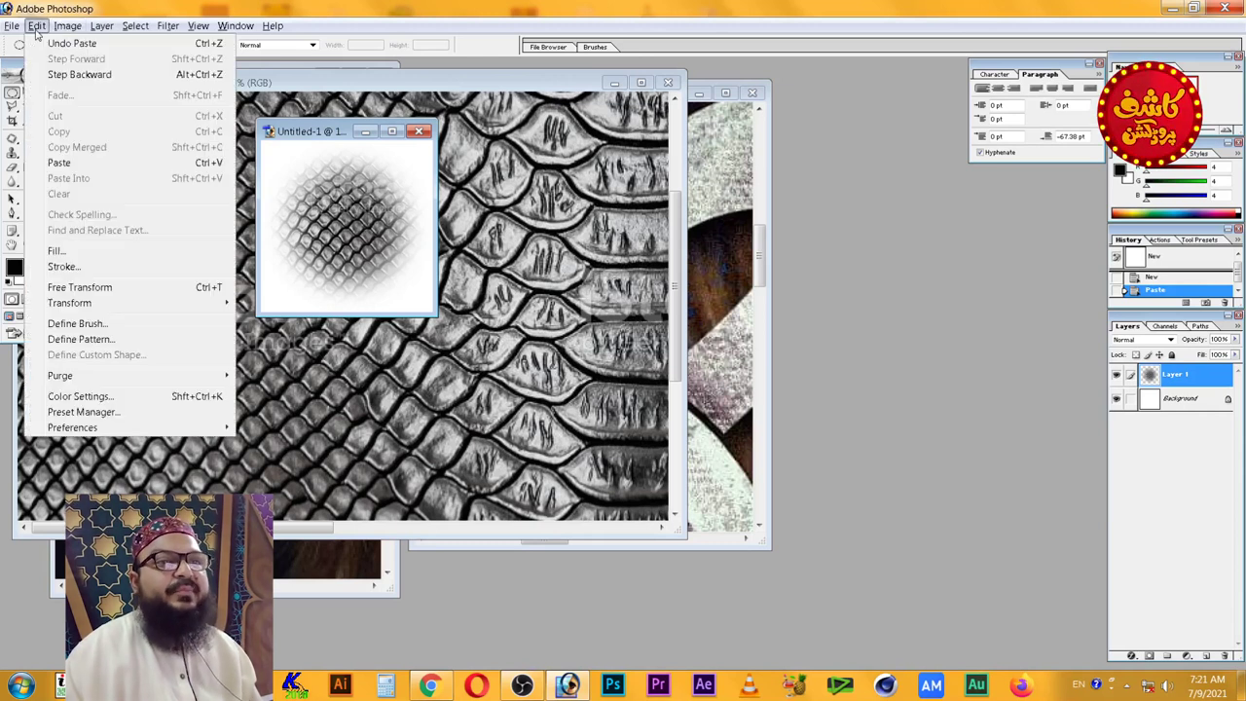
pyautogui.click(78, 323)
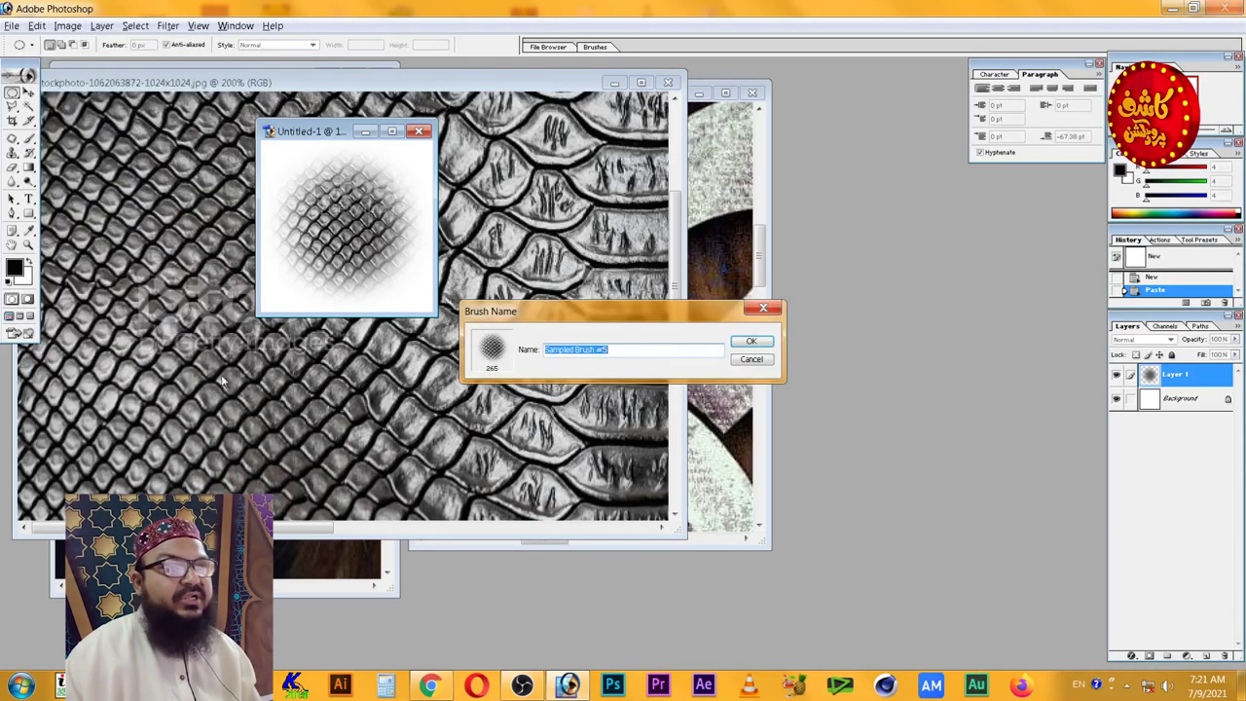
pyautogui.write('Snake S')
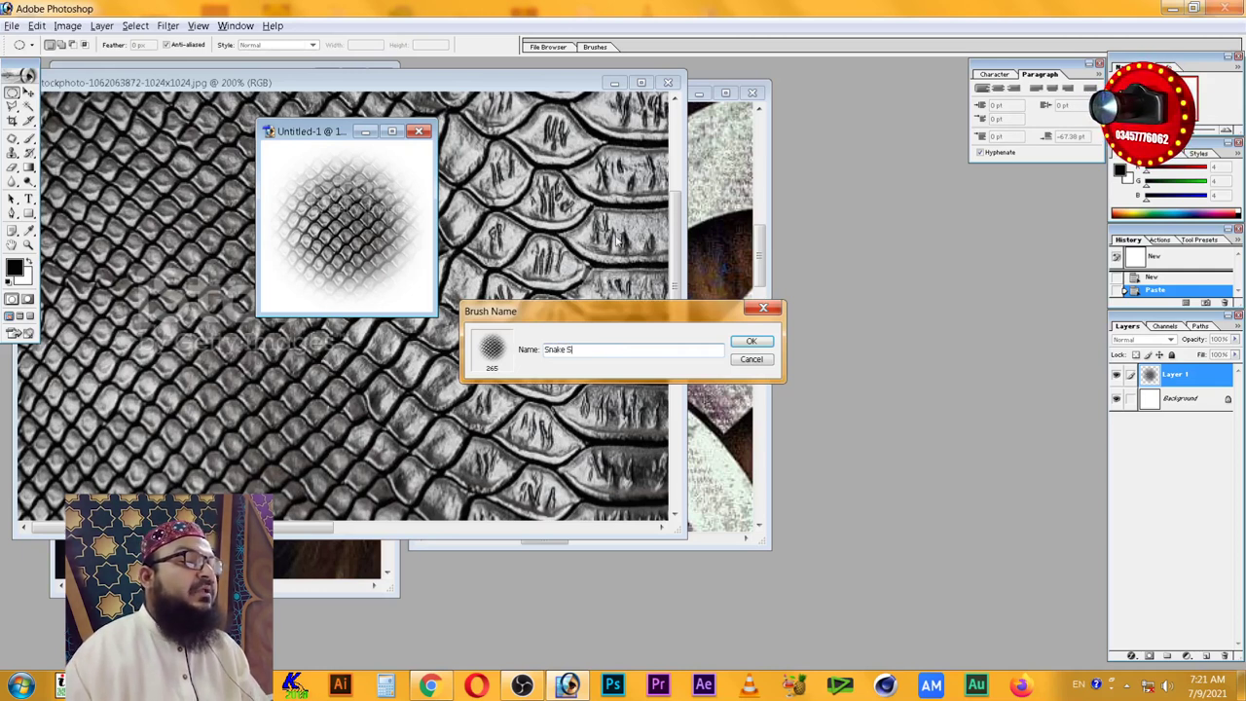
pyautogui.write('kin a')
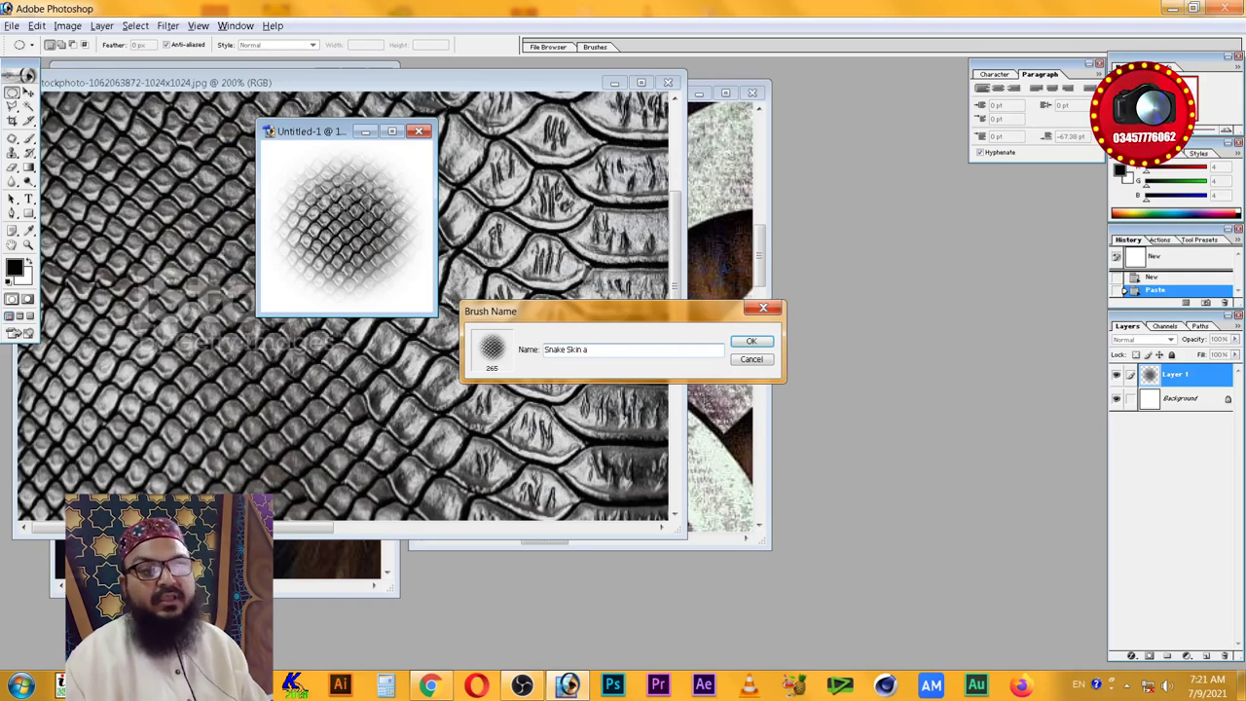
pyautogui.press('Return')
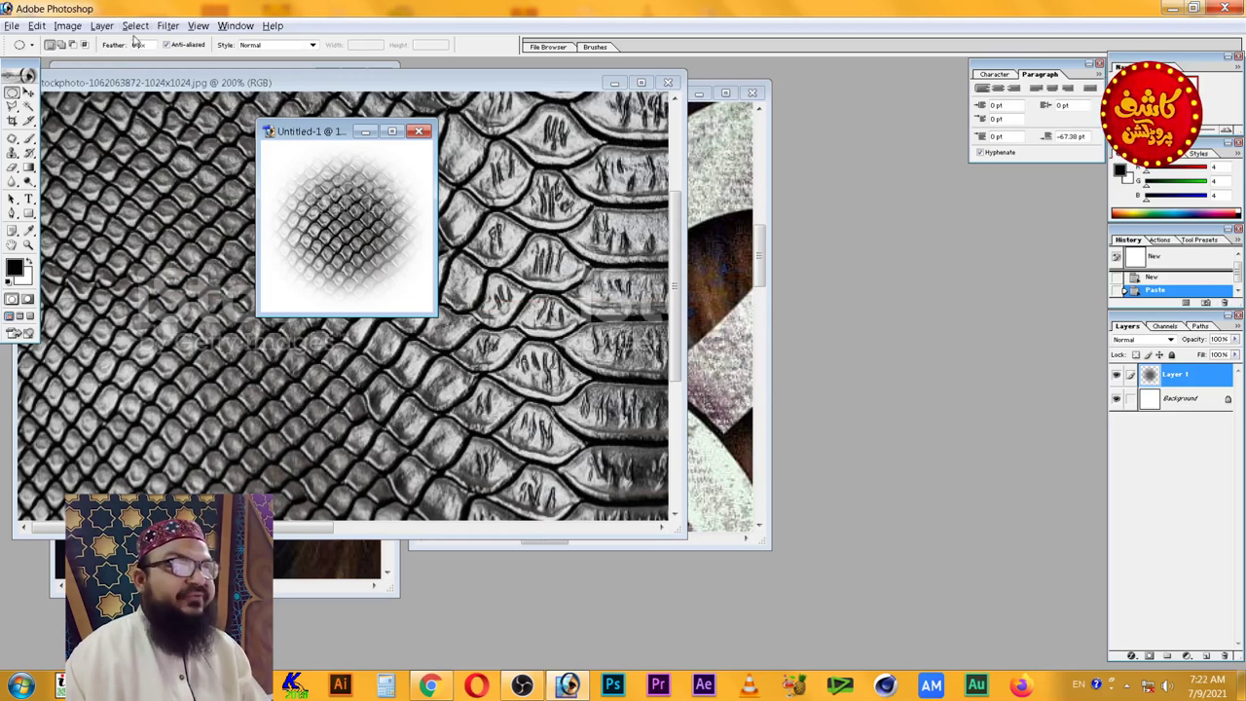
# - Invert the snakeskin sample layer and define it as a second brush named "Snake Skin b"
pyautogui.hotkey('ctrl', 'i')
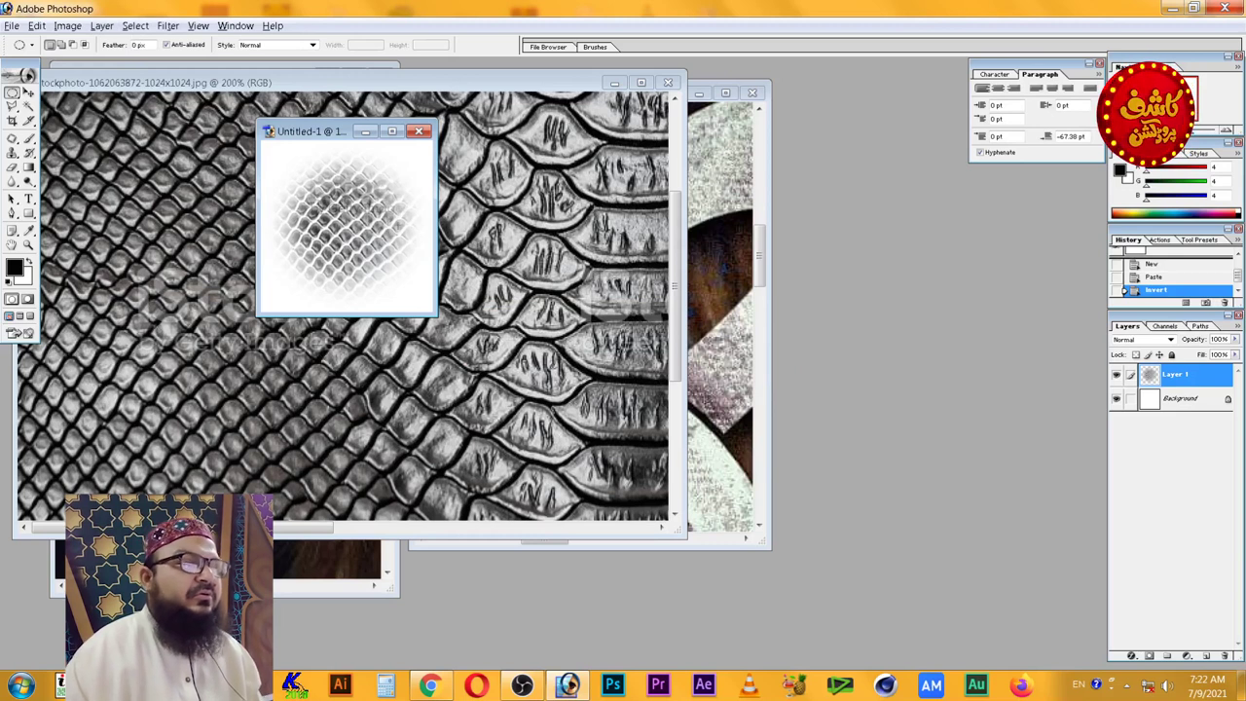
pyautogui.click(36, 27)
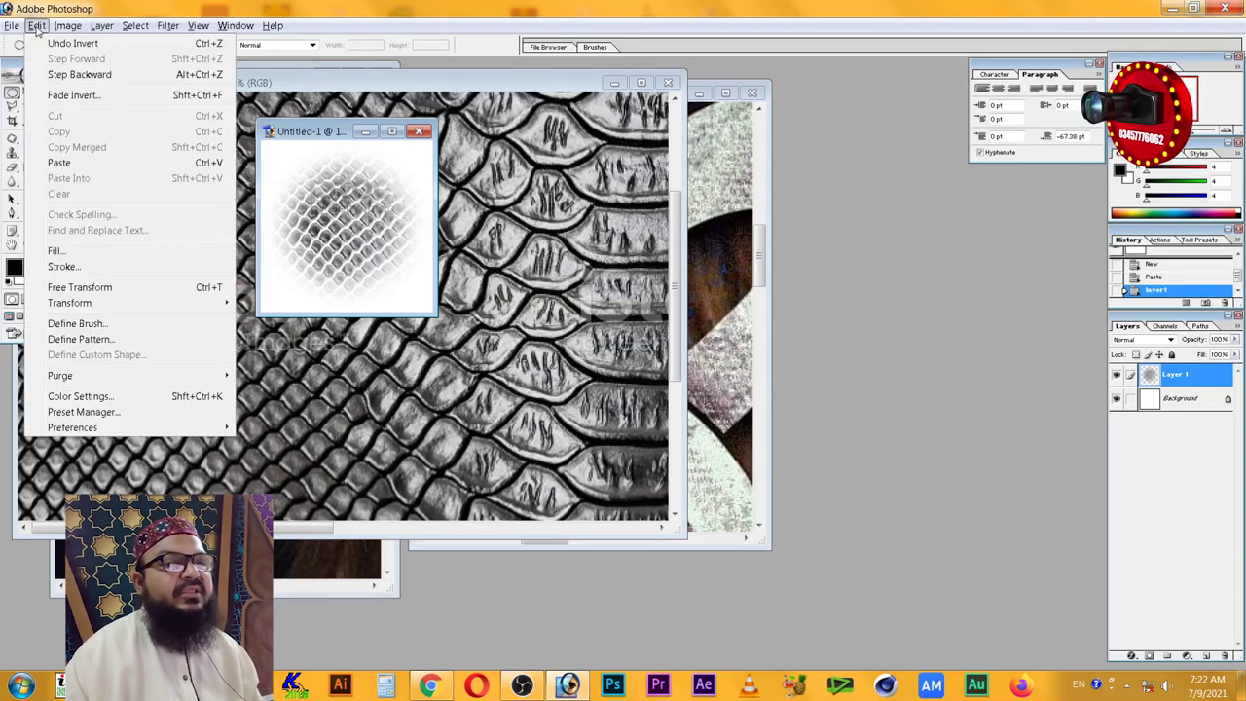
pyautogui.click(82, 327)
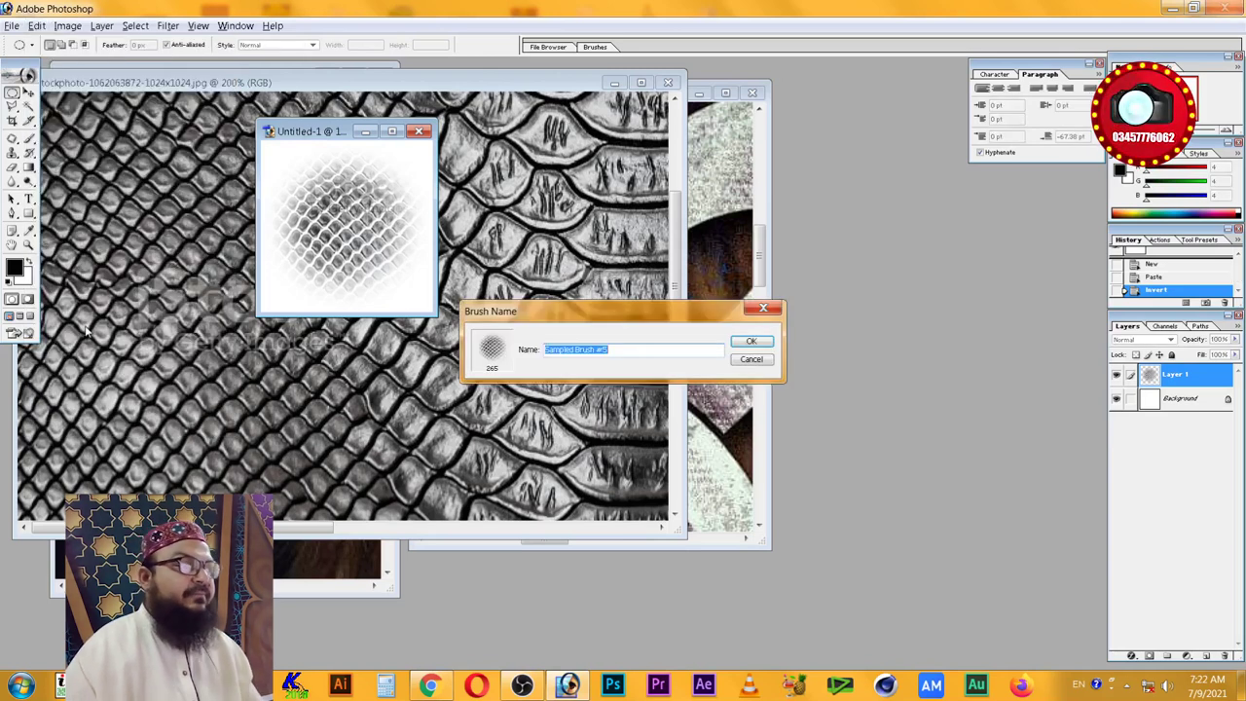
pyautogui.write('Snake ')
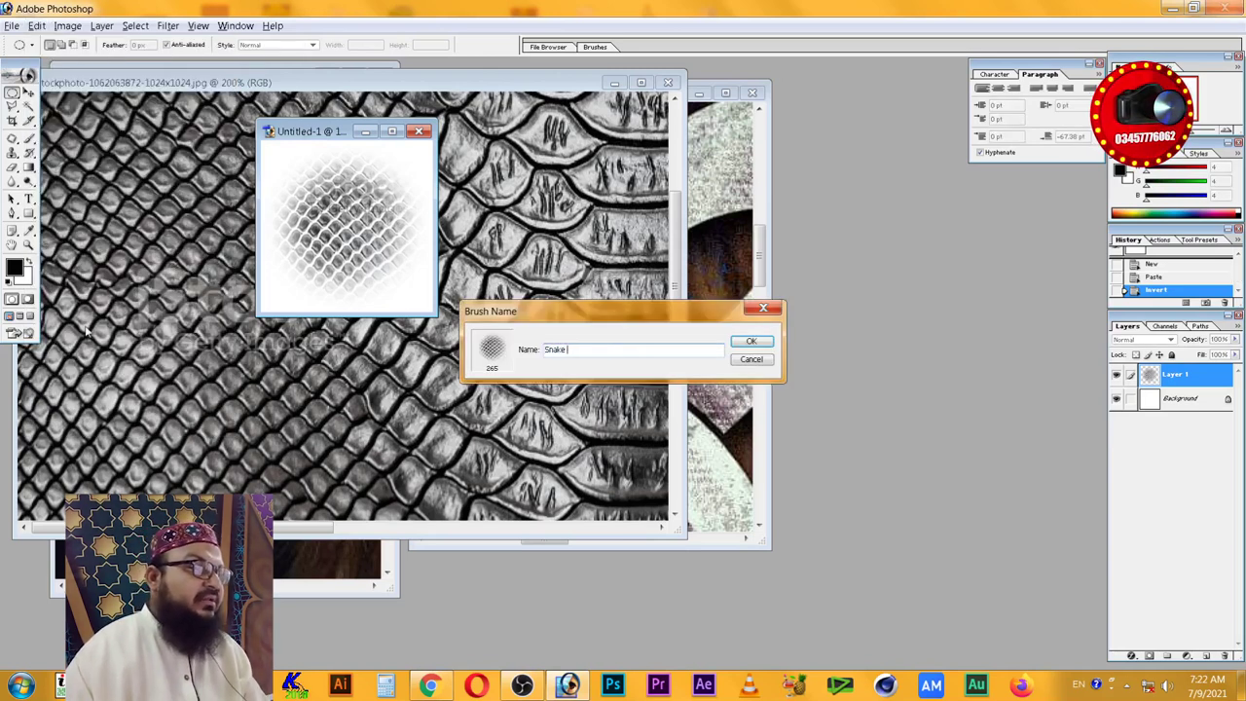
pyautogui.write('Skin ')
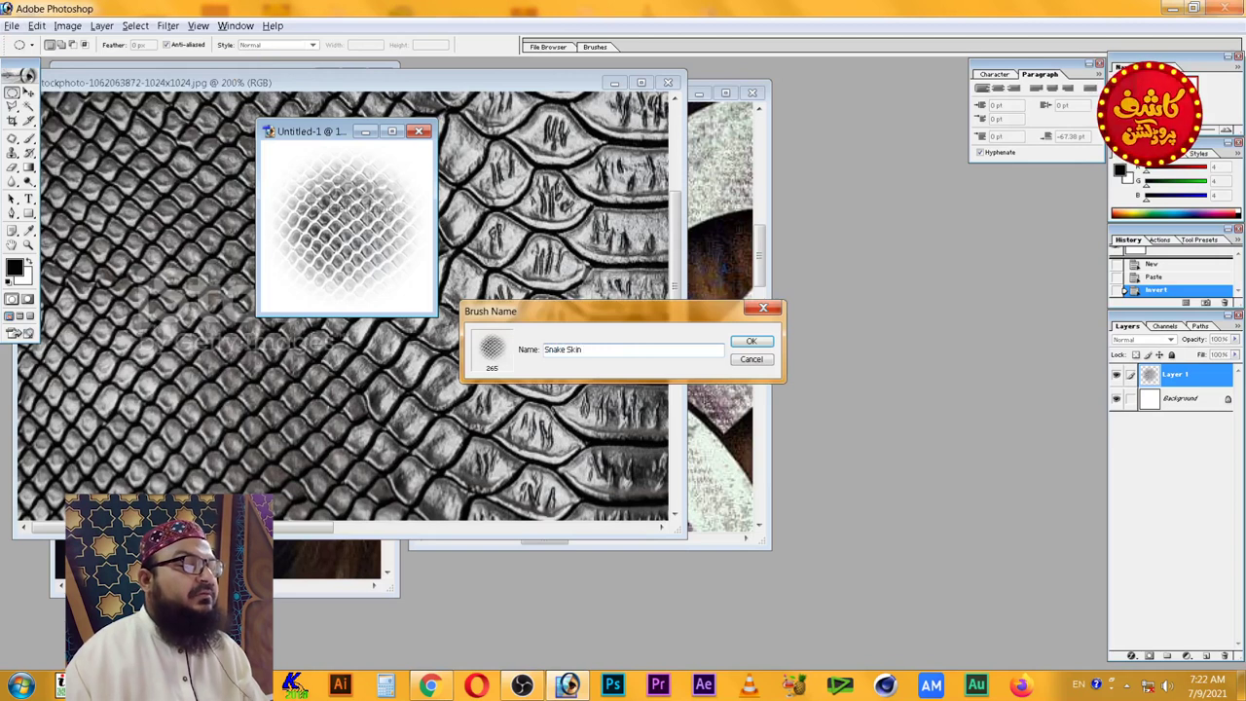
pyautogui.write('b')
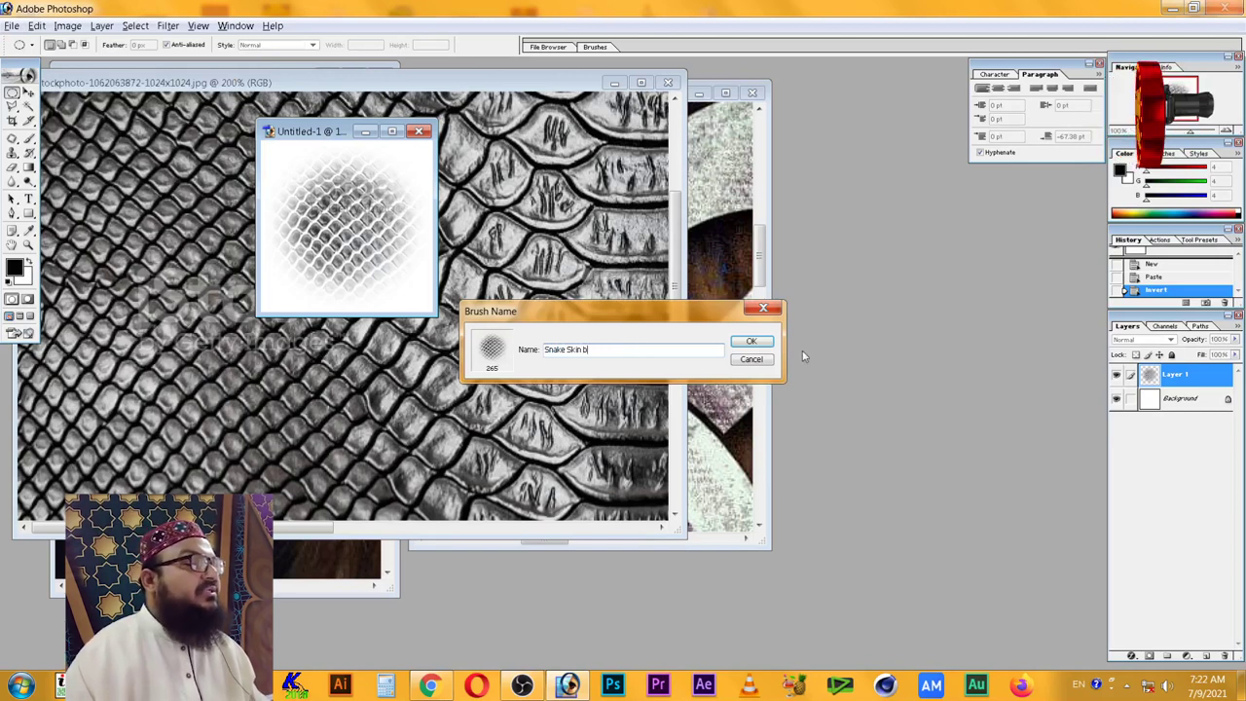
pyautogui.click(752, 346)
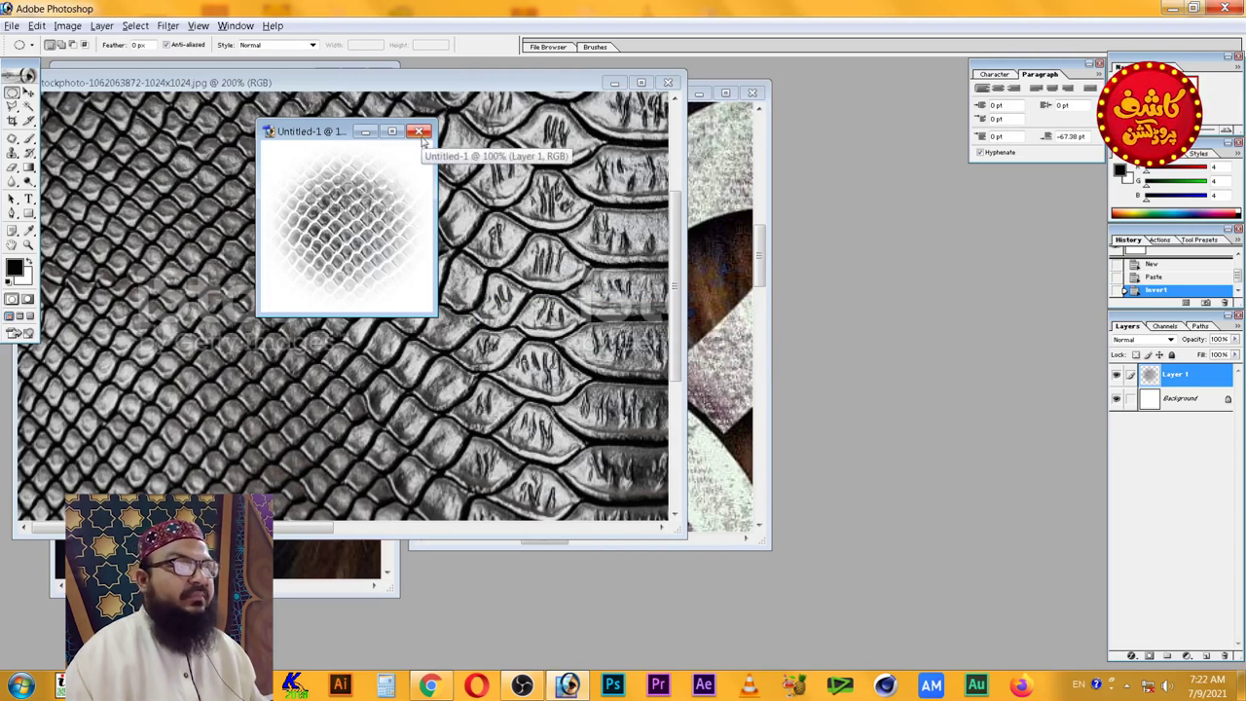
# - Close the untitled sample document and display the goat photo in full-screen mode without the palettes
pyautogui.click(419, 132)
pyautogui.click(624, 259)
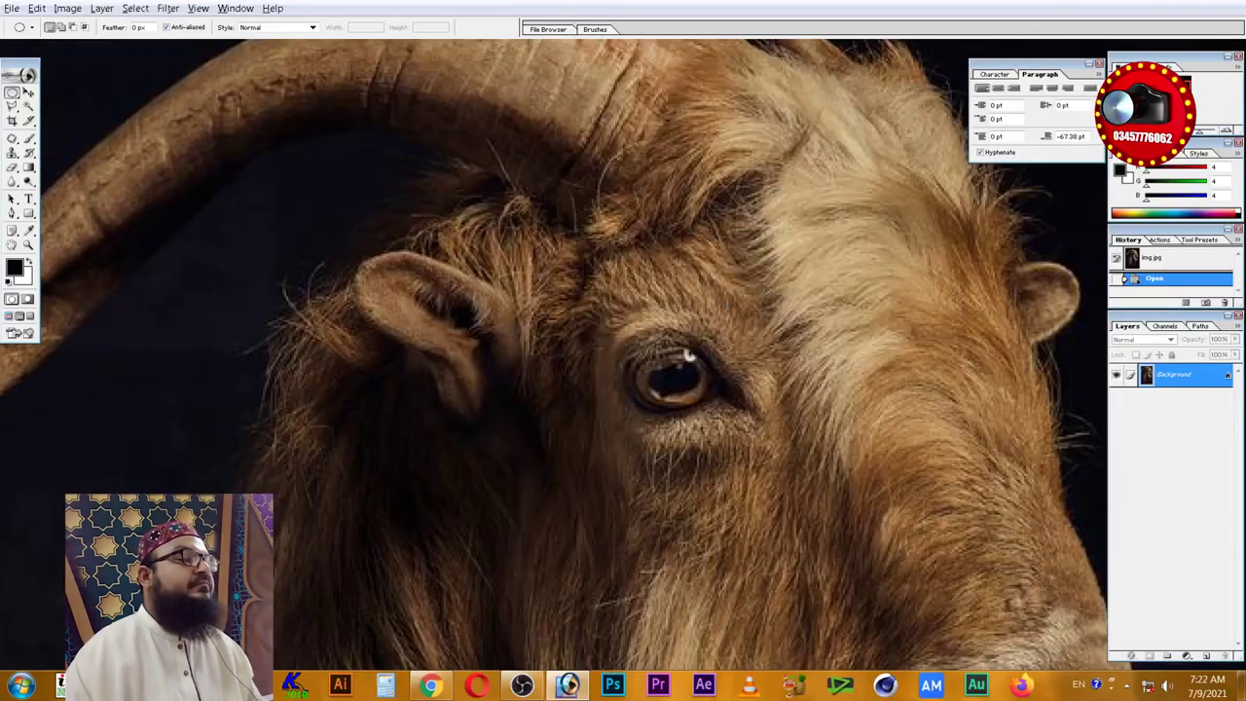
pyautogui.moveTo(863, 300); pyautogui.dragTo(441, 237)
pyautogui.scroll(-3, 441, 236)
pyautogui.press('Tab')
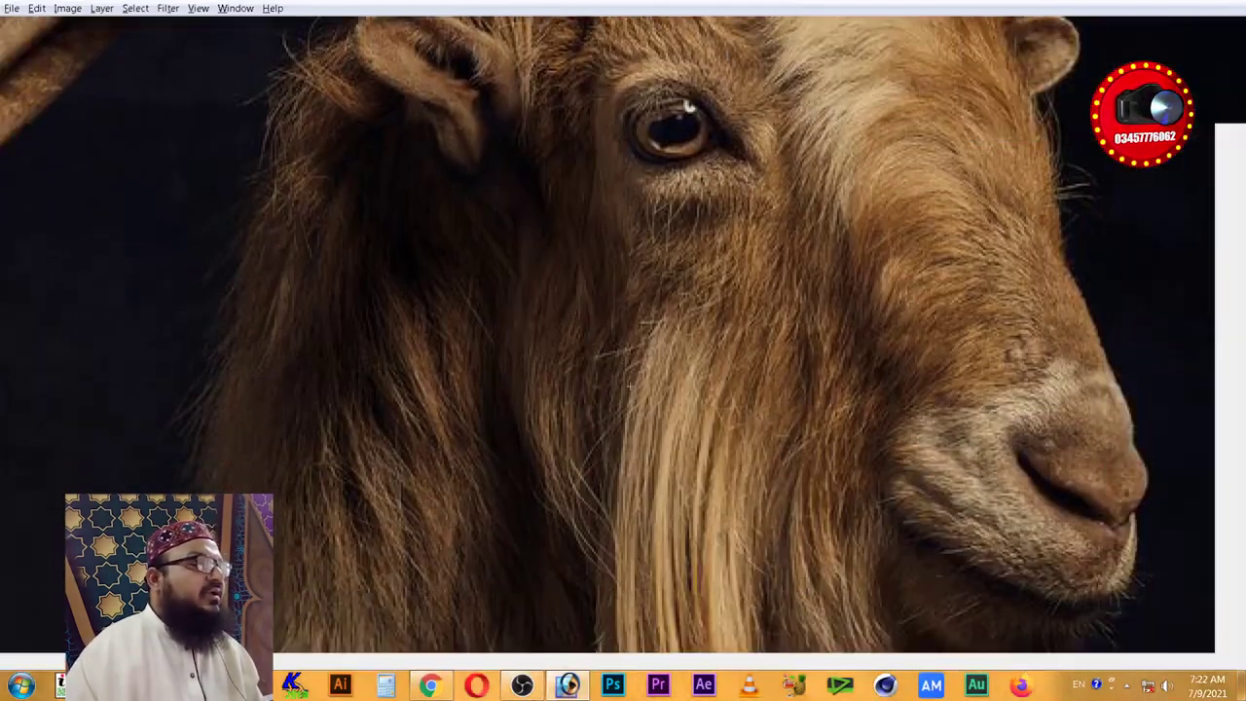
pyautogui.press('f')
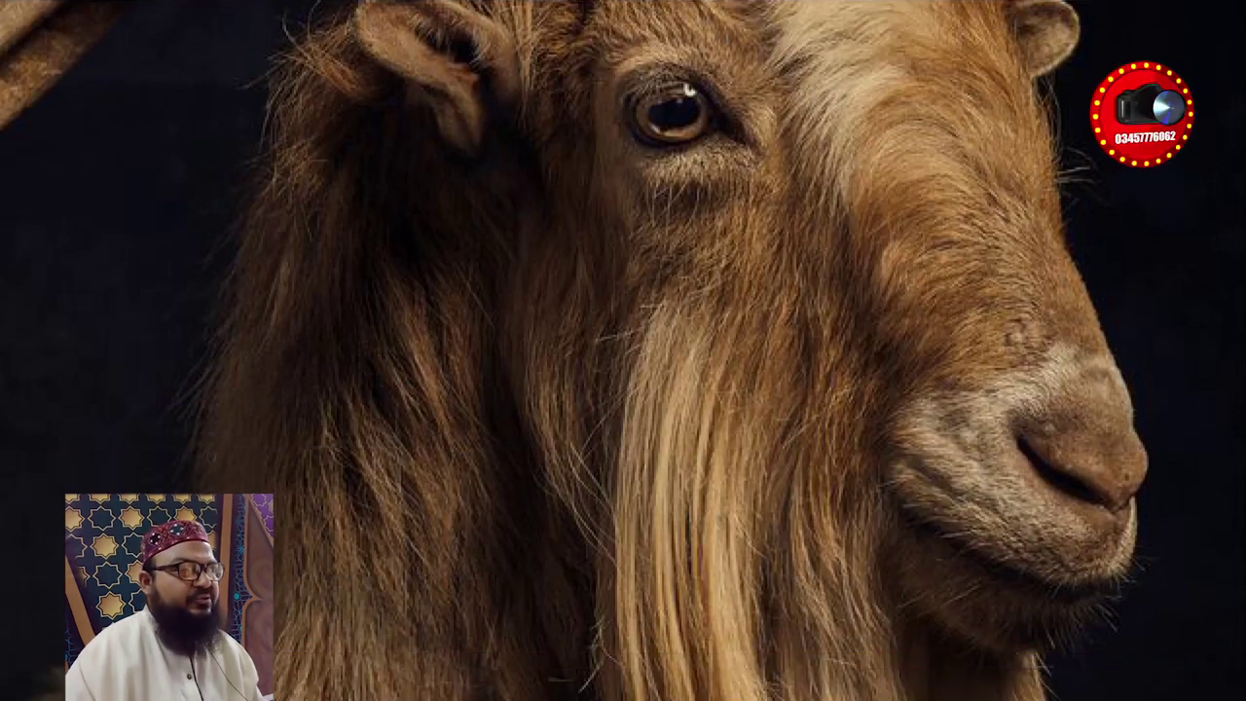
# - In the finished artwork, outline the wide red ribbon-shaped letter stroke with the Polygonal Lasso and feather the selection by 1 pixel
pyautogui.scroll(-3, 679, 321)
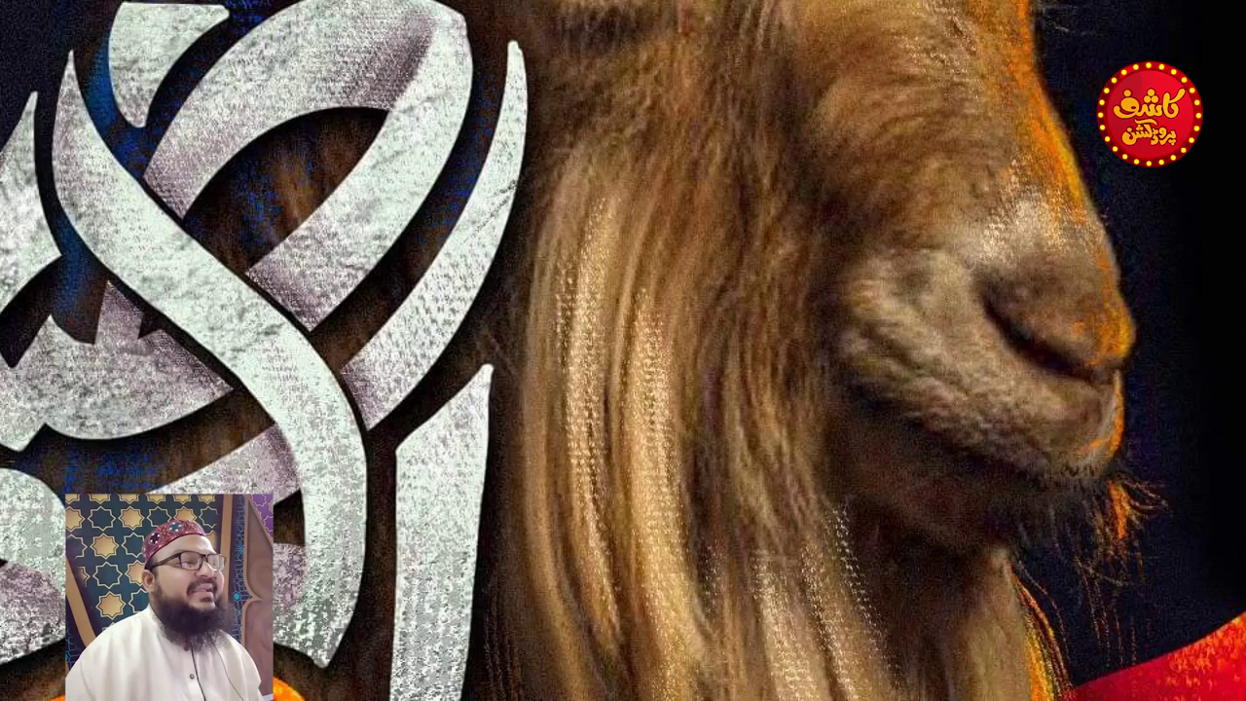
pyautogui.moveTo(501, 363); pyautogui.dragTo(785, 54)
pyautogui.moveTo(714, 358); pyautogui.dragTo(809, 186)
pyautogui.moveTo(792, 286); pyautogui.dragTo(839, 169)
pyautogui.moveTo(901, 345); pyautogui.dragTo(834, 243)
pyautogui.moveTo(788, 364)
pyautogui.mouseDown()
pyautogui.moveTo(872, 314)
pyautogui.moveTo(811, 357)
pyautogui.mouseUp()
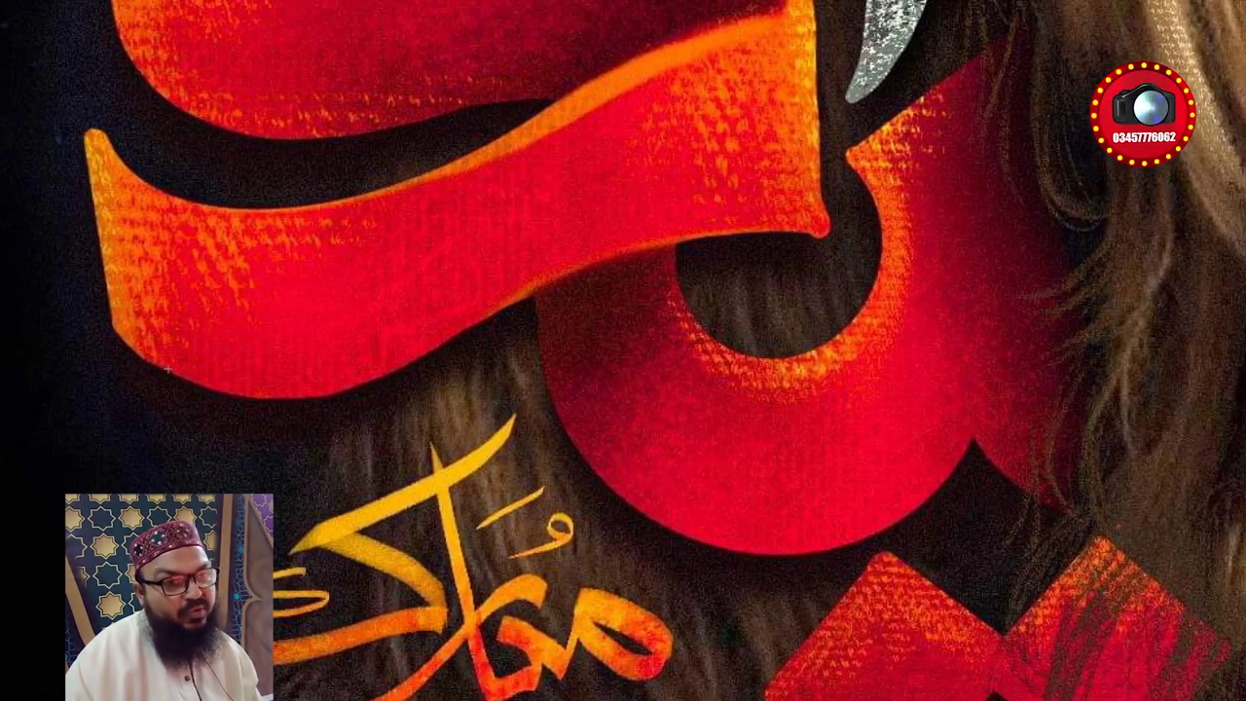
pyautogui.press('Tab')
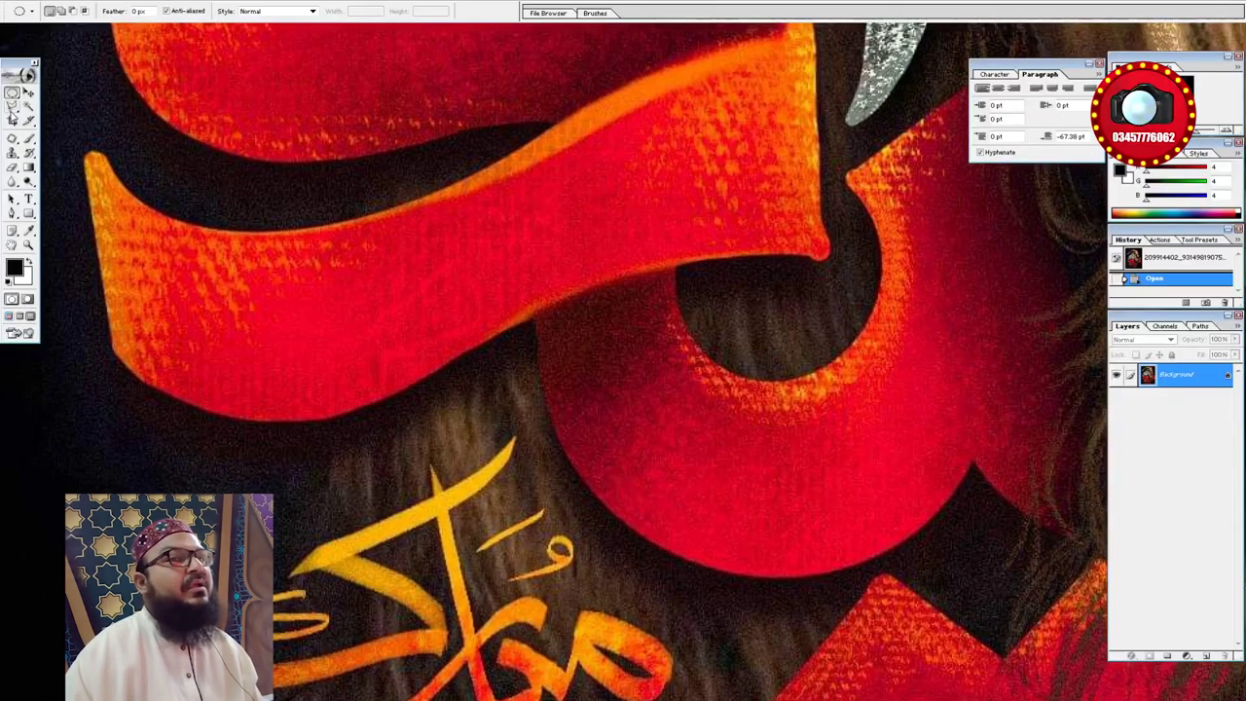
pyautogui.click(12, 108)
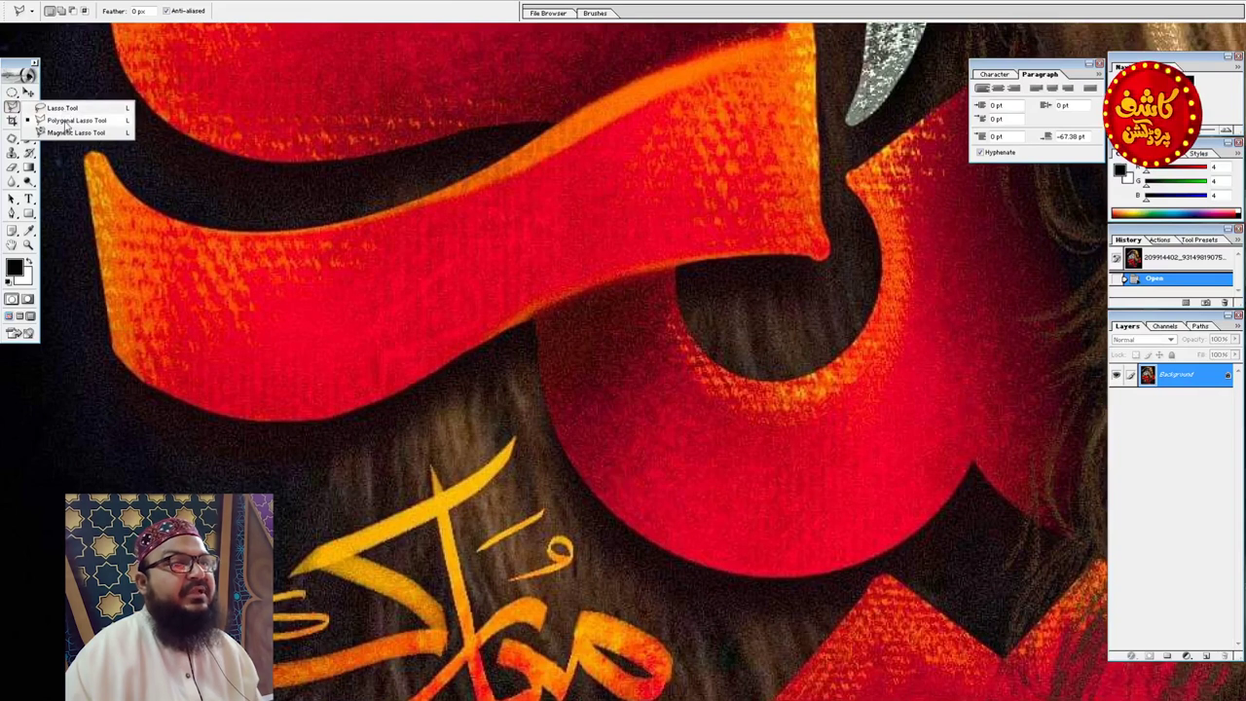
pyautogui.click(63, 109)
pyautogui.press('Tab')
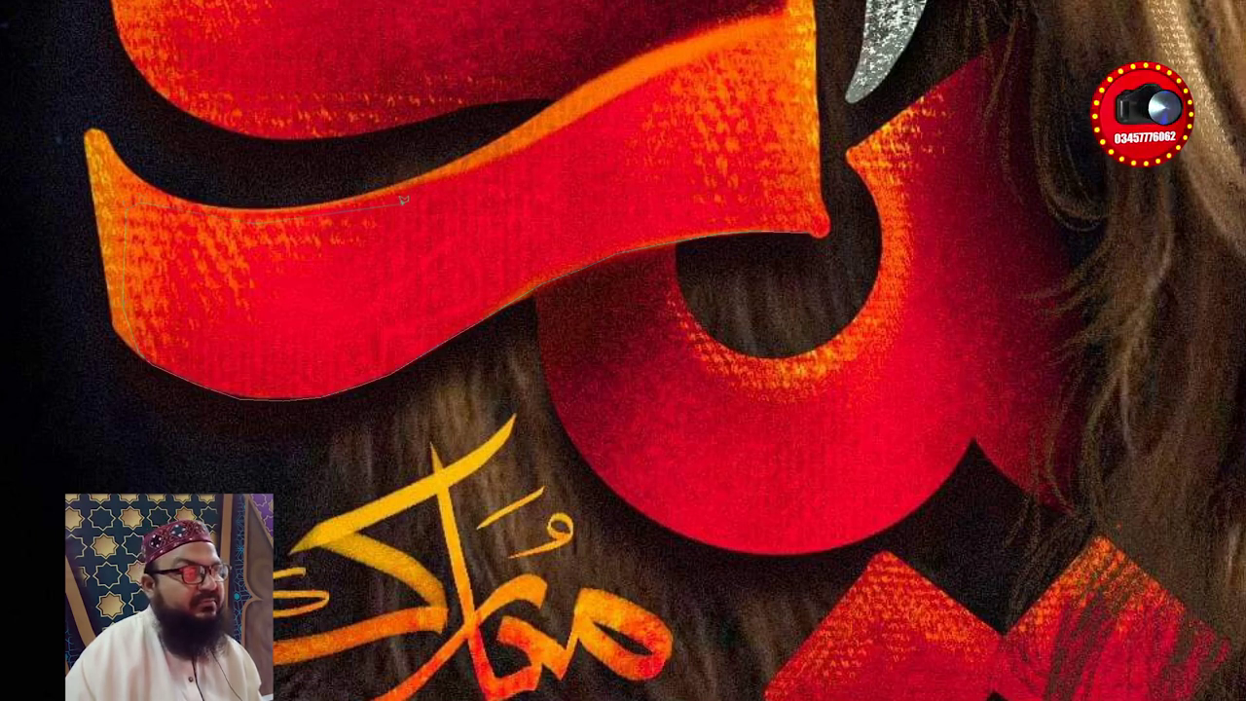
pyautogui.click(790, 44)
pyautogui.click(816, 227)
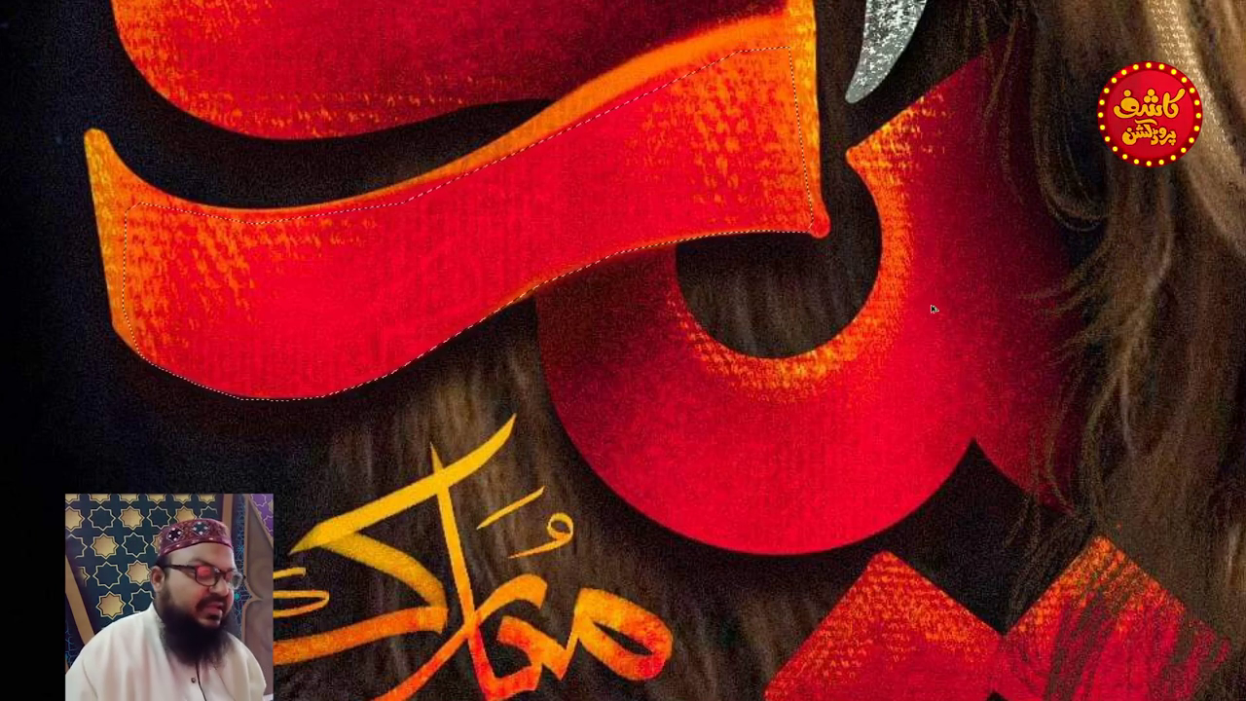
pyautogui.hotkey('shift', 'F6')
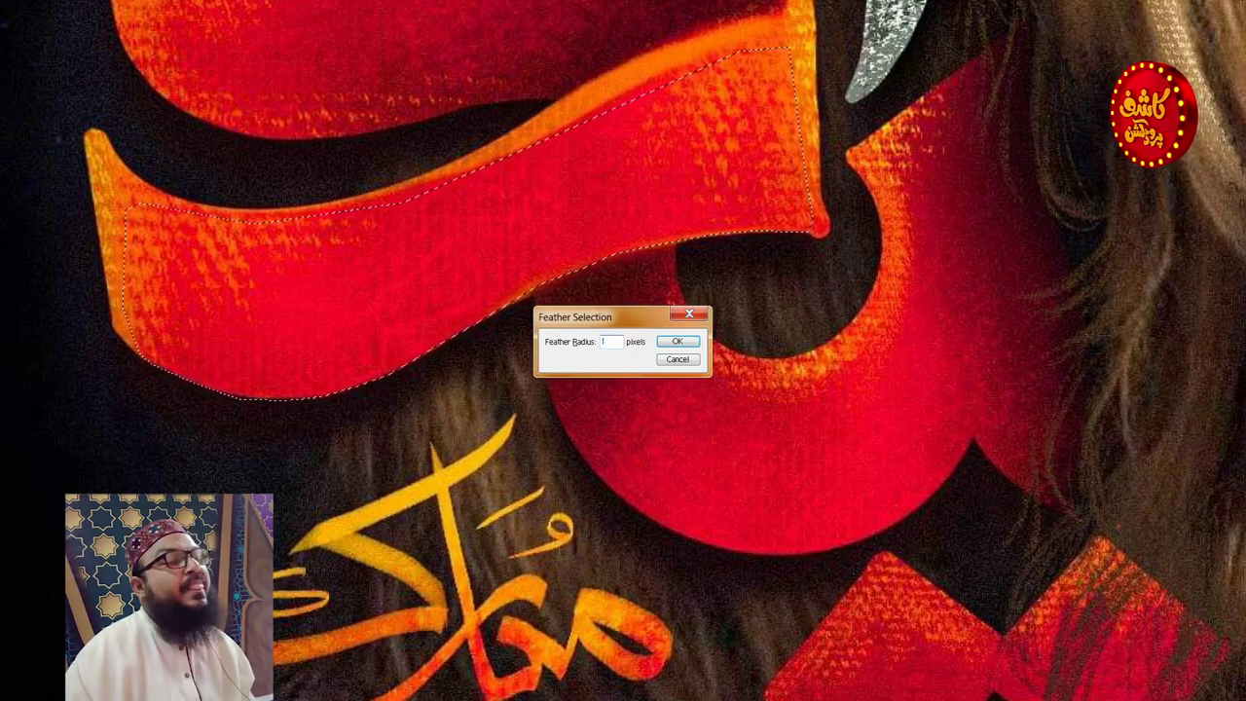
pyautogui.press('Return')
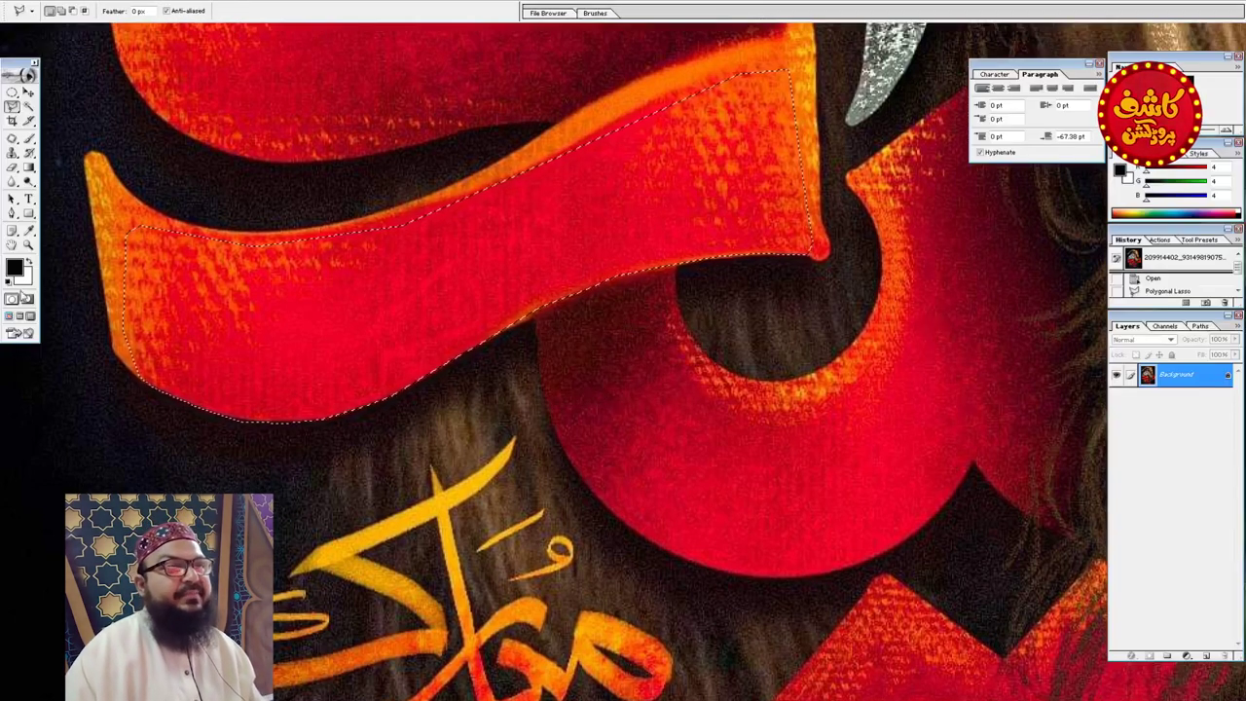
# - Set the foreground color to orange EE9618, sampled from the letter's orange edge, for painting with the snakeskin brush
pyautogui.click(29, 139)
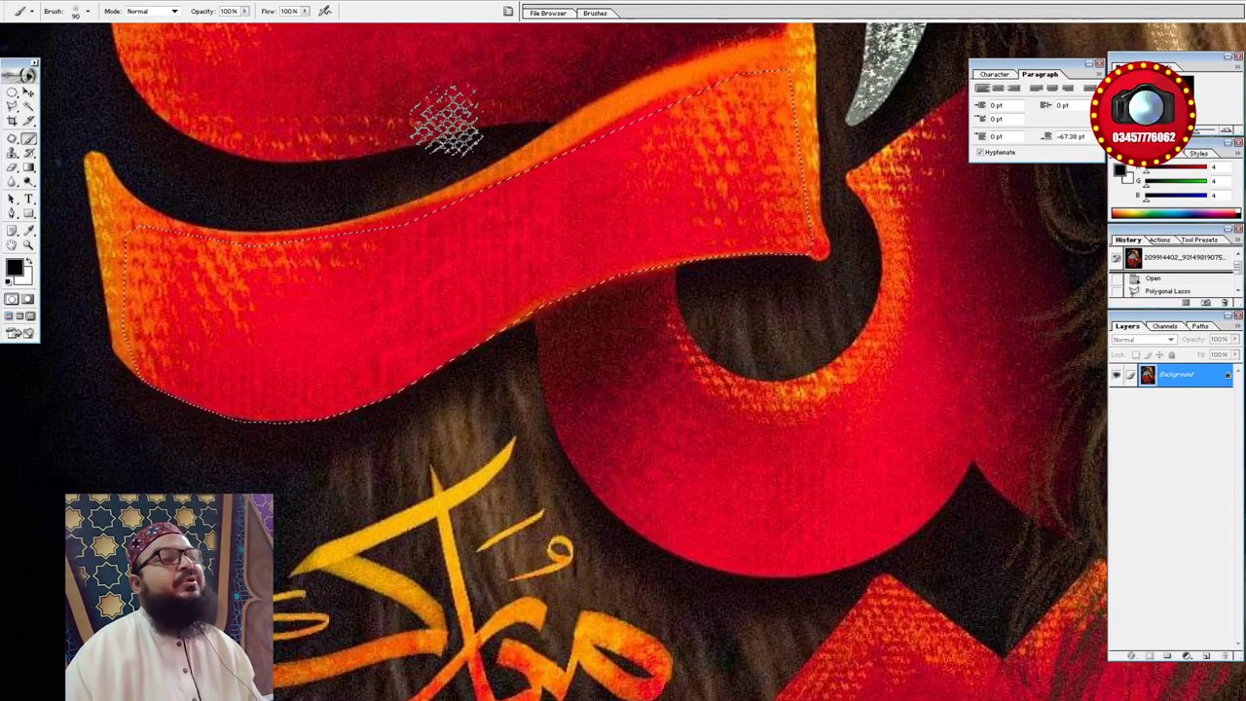
pyautogui.press('i')
pyautogui.click(15, 267)
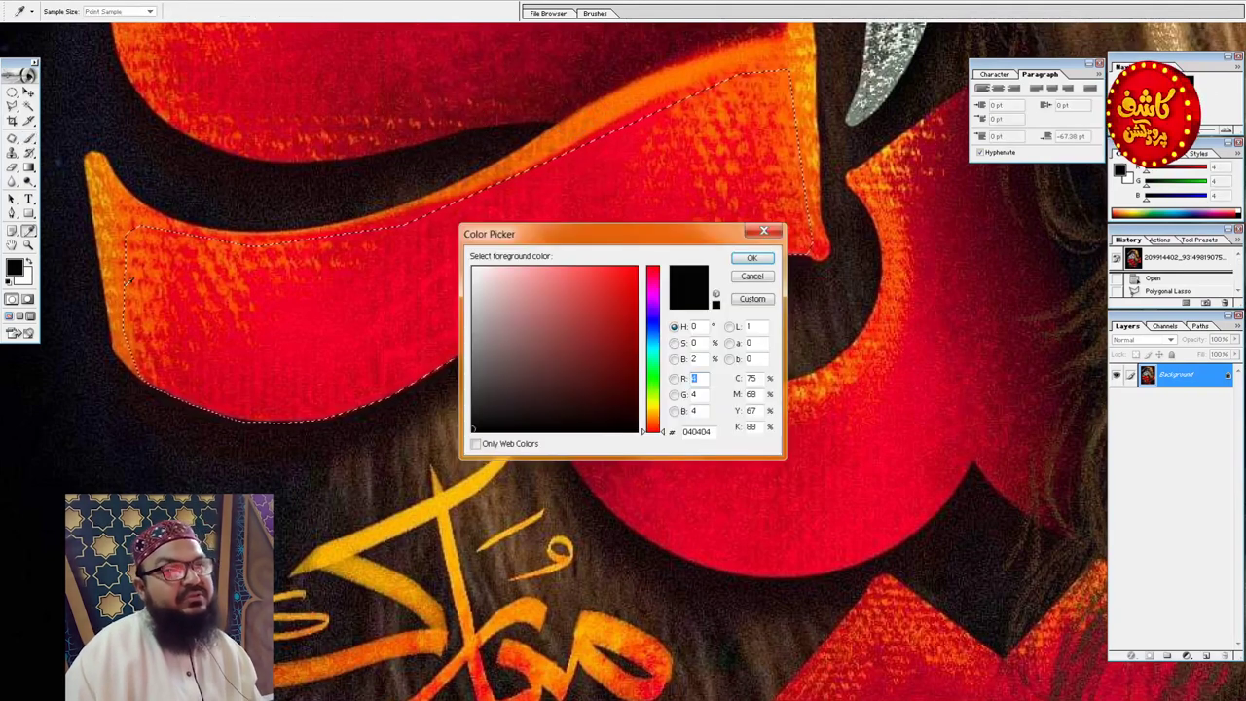
pyautogui.click(107, 196)
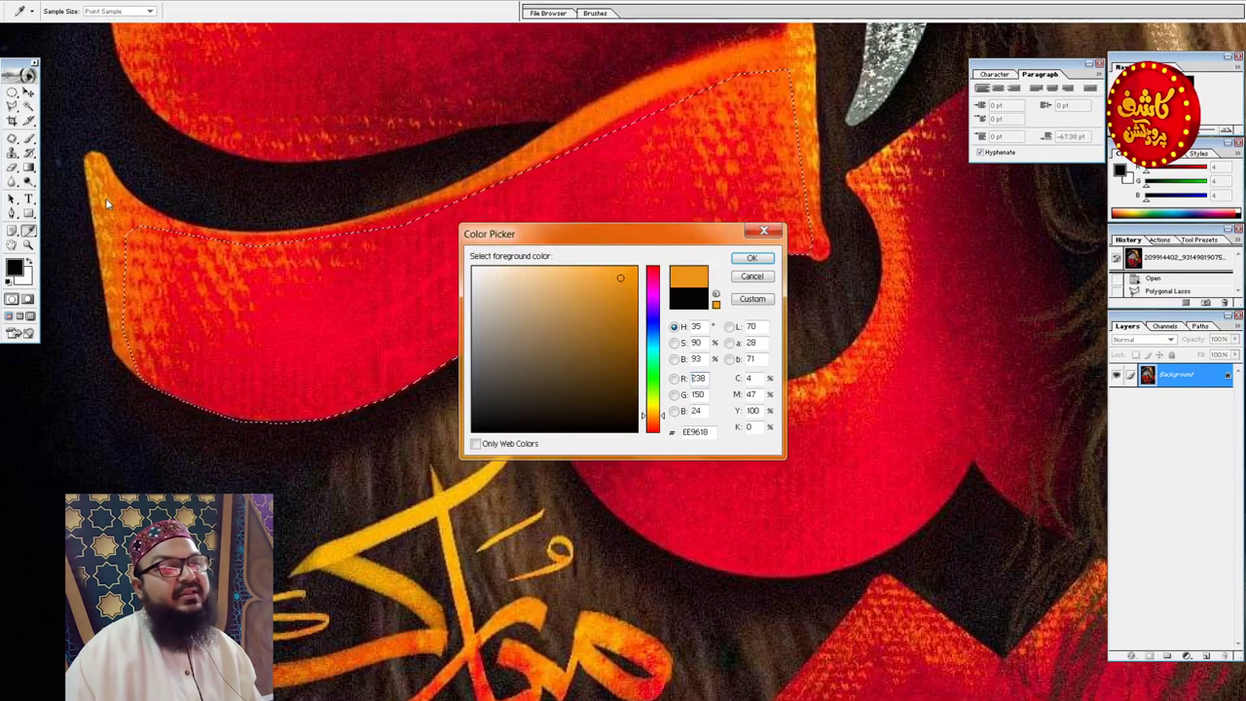
pyautogui.click(752, 257)
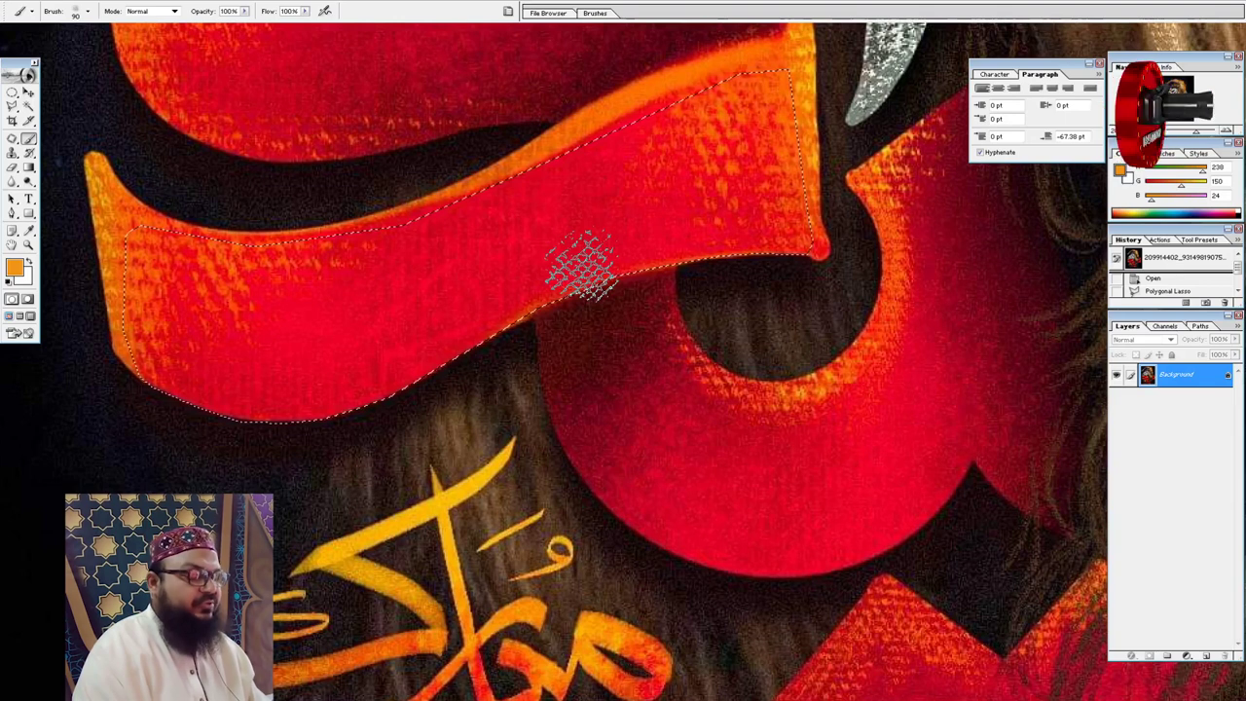
# - Enlarge the snakeskin brush to 125 pixels, undo a first trial stamp, and stamp the orange texture near the middle of the selected red stroke
pyautogui.press(']')
pyautogui.press(']')
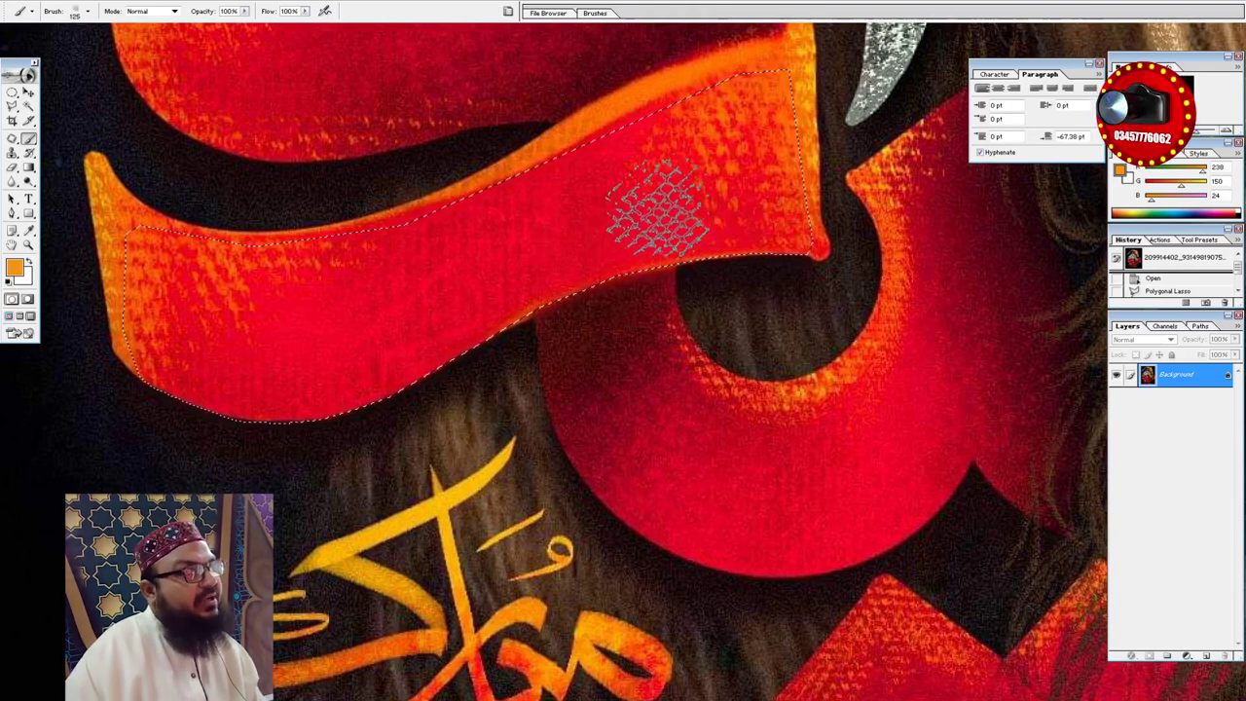
pyautogui.click(657, 208)
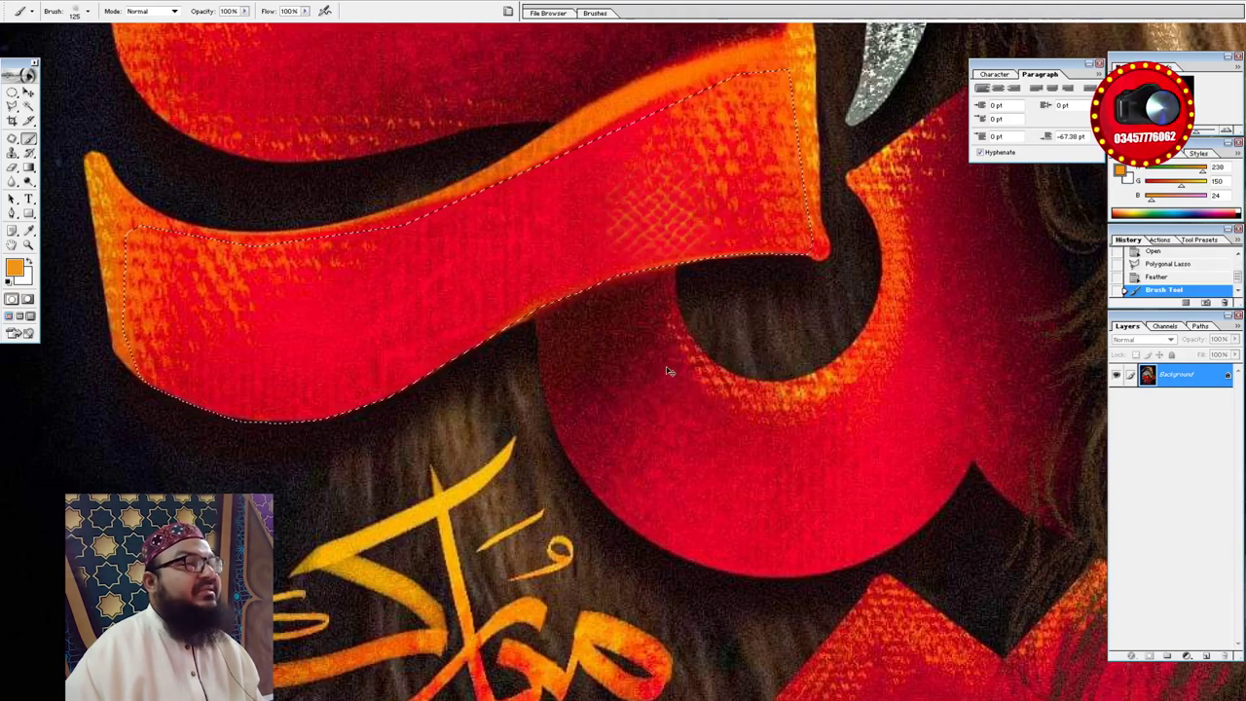
pyautogui.hotkey('ctrl', 'z')
pyautogui.click(581, 219)
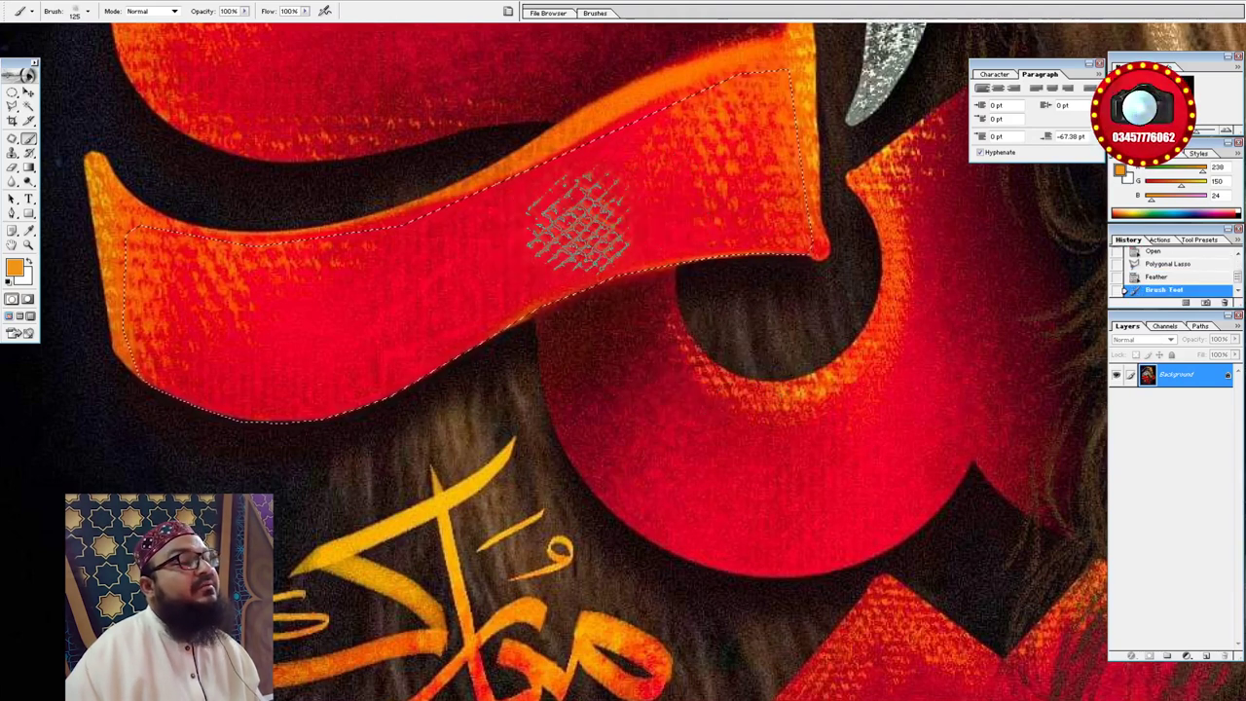
# - Undo the orange trial stamps and paint orange snakeskin texture along the lower edge of the selected red stroke
pyautogui.moveTo(582, 219); pyautogui.dragTo(389, 292)
pyautogui.hotkey('ctrl', 'alt', 'z')
pyautogui.hotkey('ctrl', 'alt', 'z')
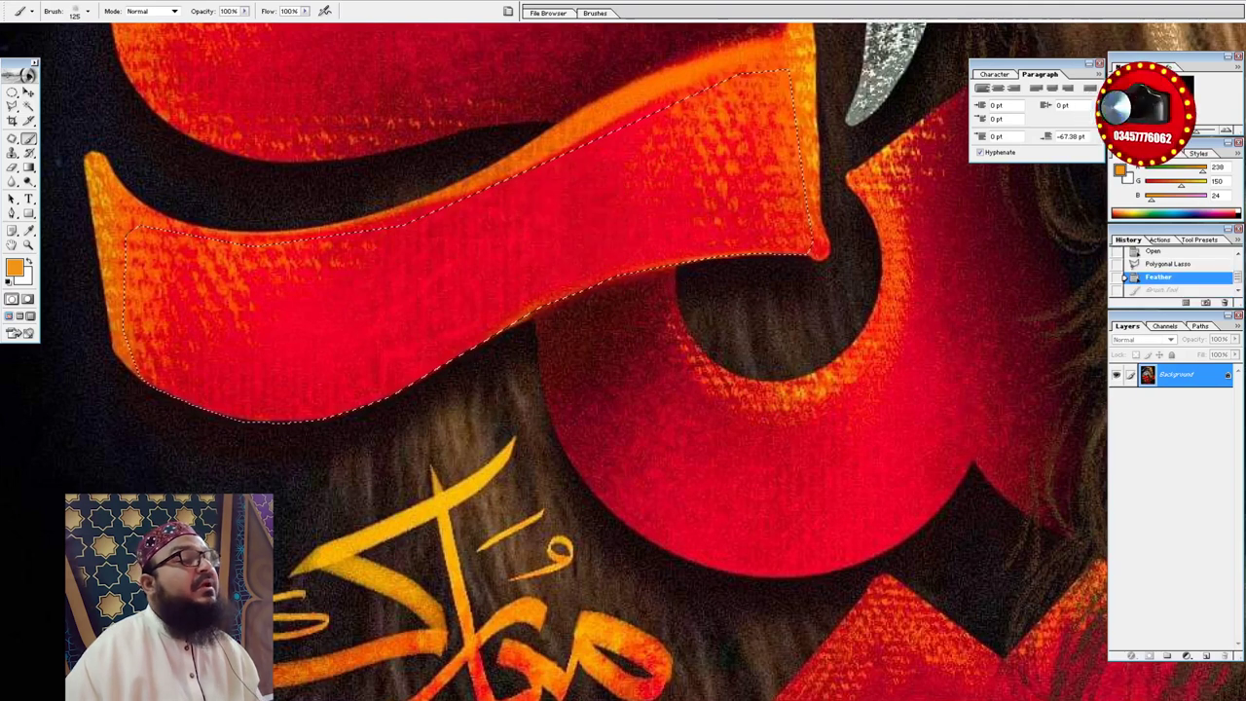
pyautogui.moveTo(750, 259)
pyautogui.mouseDown()
pyautogui.moveTo(560, 297)
pyautogui.moveTo(431, 345)
pyautogui.mouseUp()
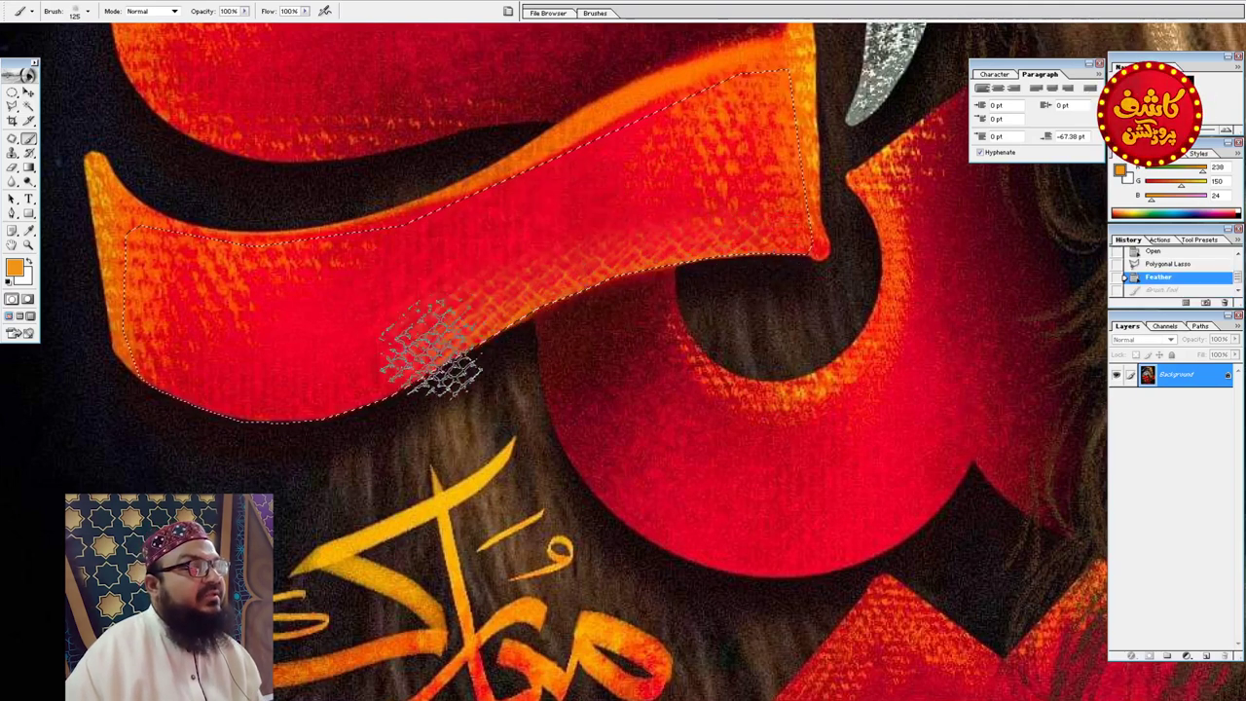
pyautogui.hotkey('ctrl', 'shift', 'z')
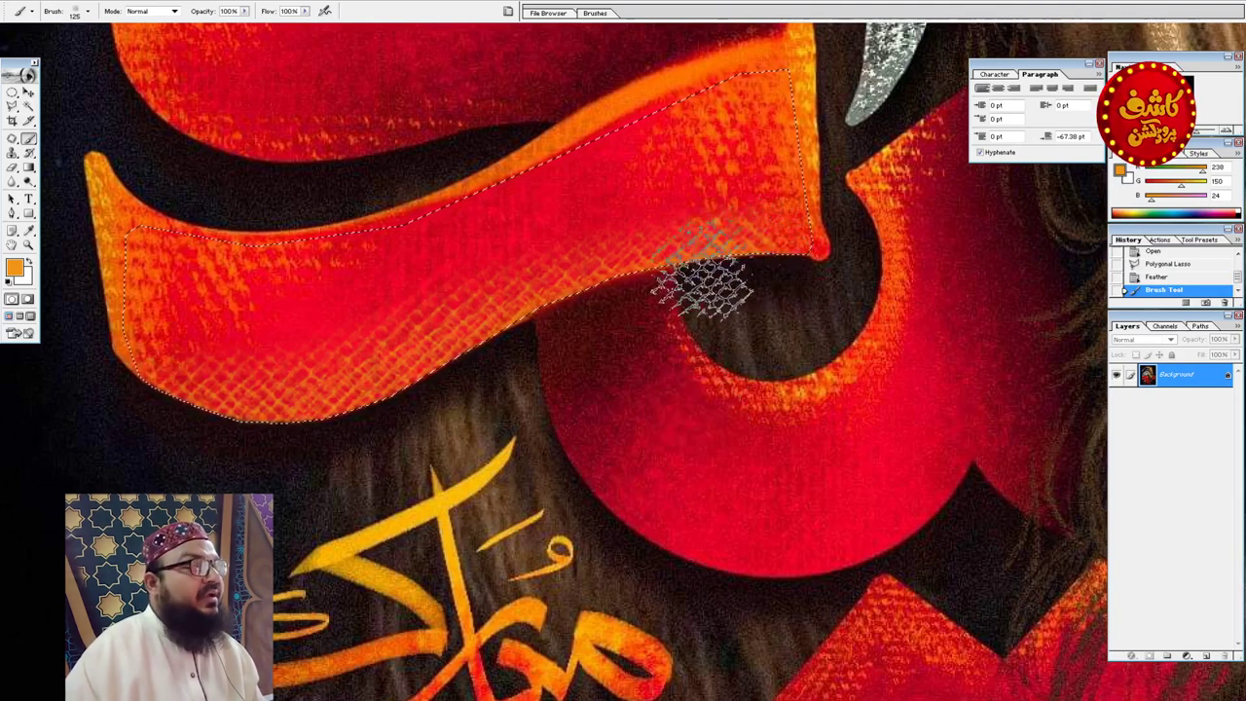
pyautogui.click(155, 438)
pyautogui.moveTo(307, 454)
pyautogui.mouseDown()
pyautogui.moveTo(431, 419)
pyautogui.moveTo(672, 337)
pyautogui.mouseUp()
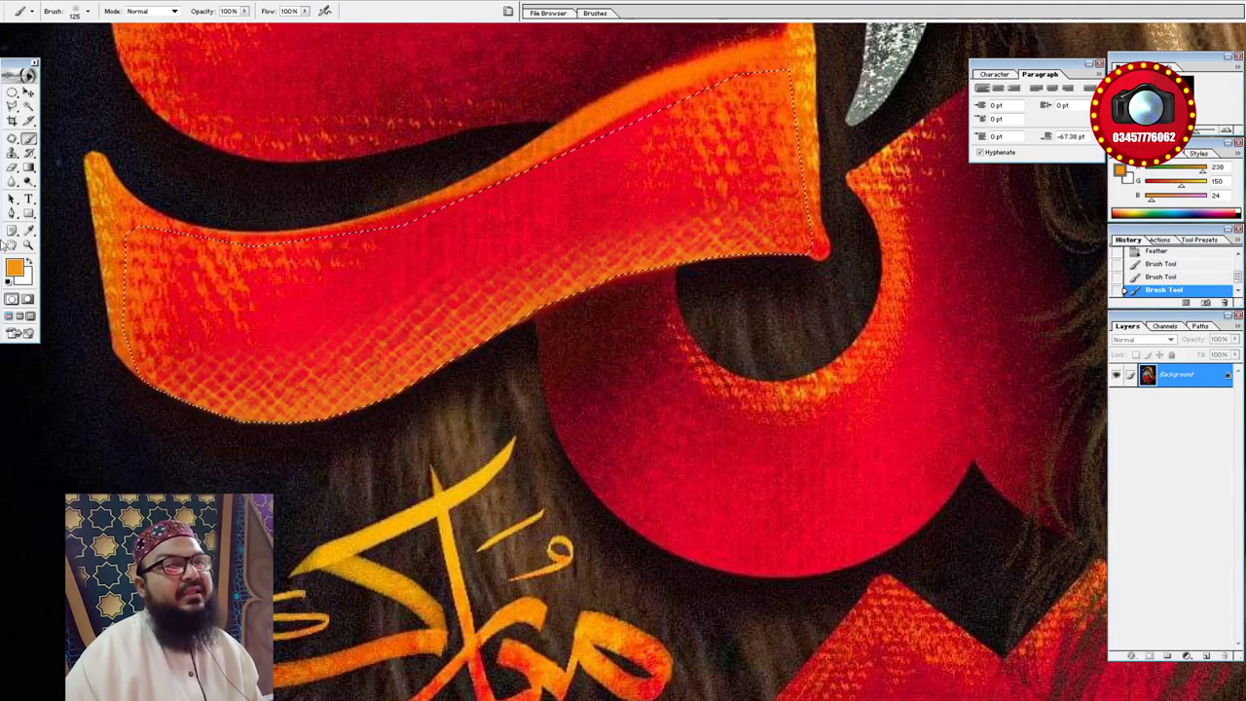
# - Change the foreground color to a bright yellow with RGB values 255, 219, 18
pyautogui.click(15, 268)
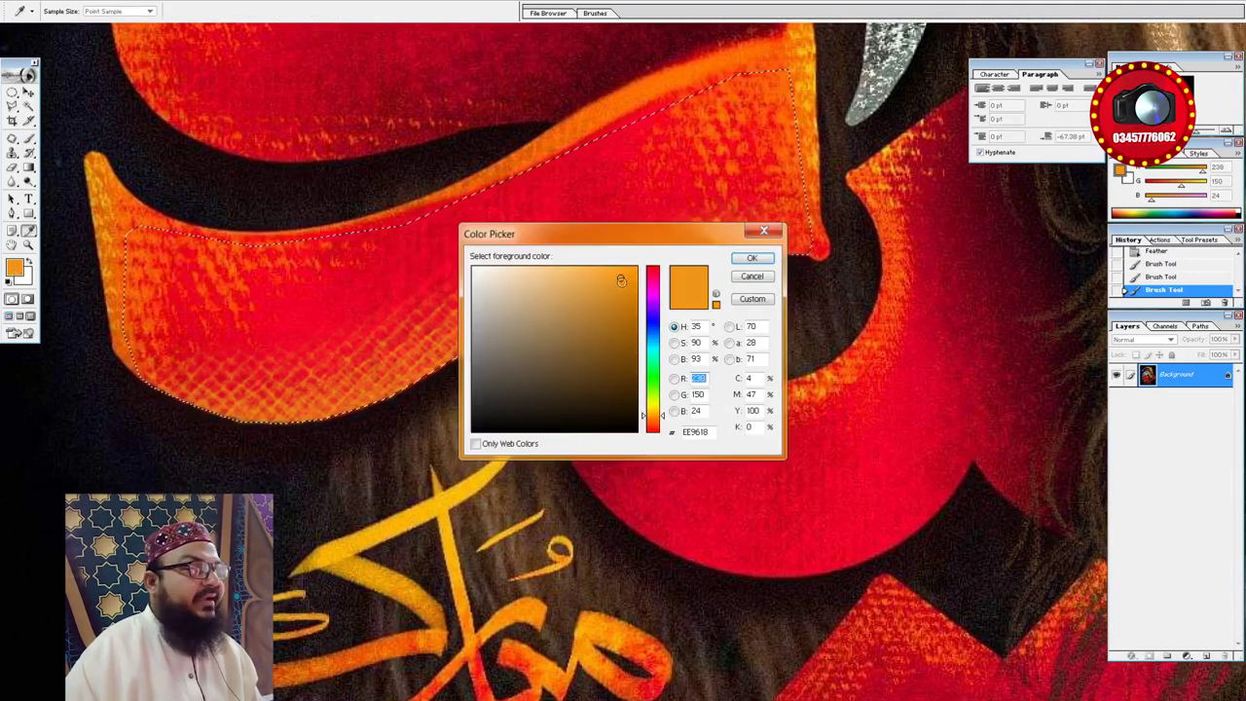
pyautogui.click(656, 412)
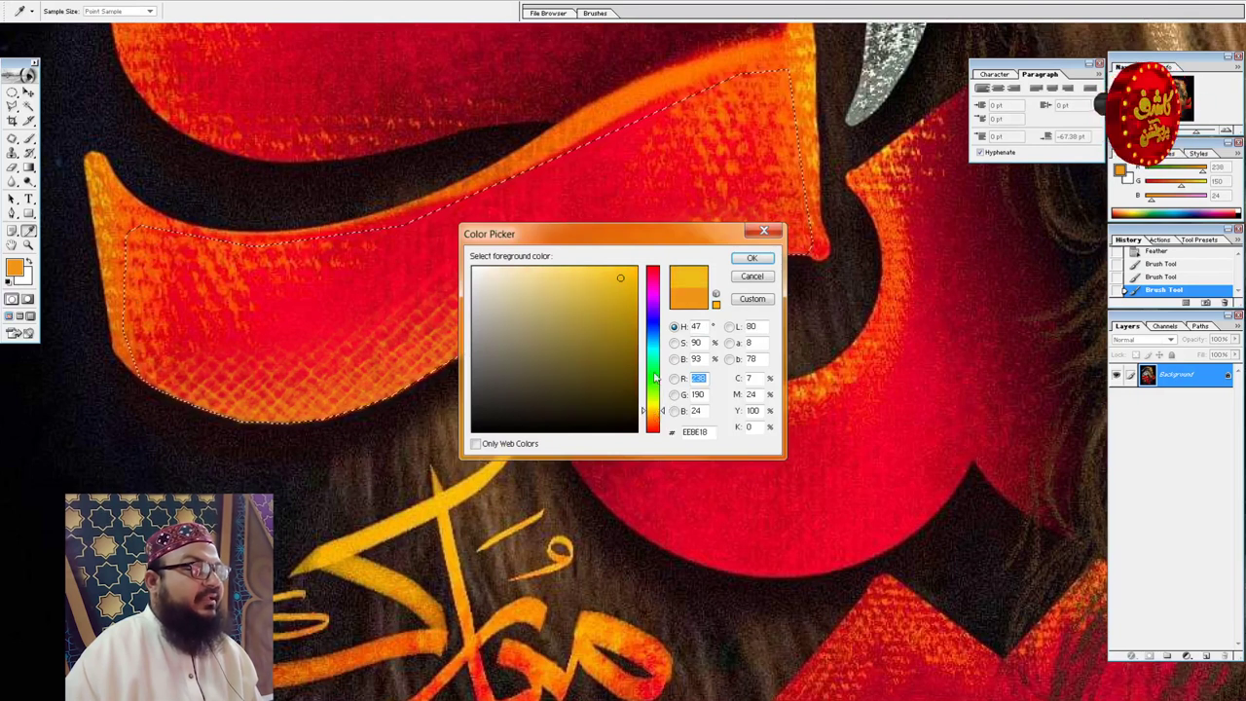
pyautogui.click(627, 269)
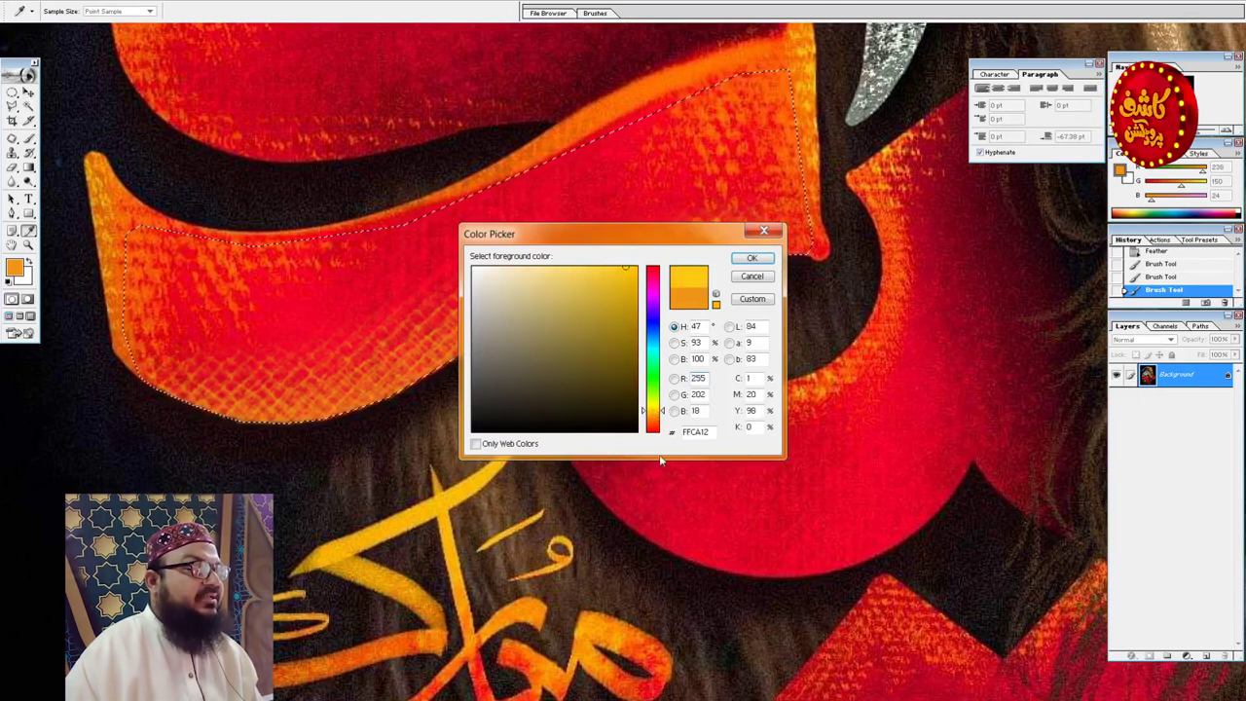
pyautogui.click(654, 408)
pyautogui.click(655, 411)
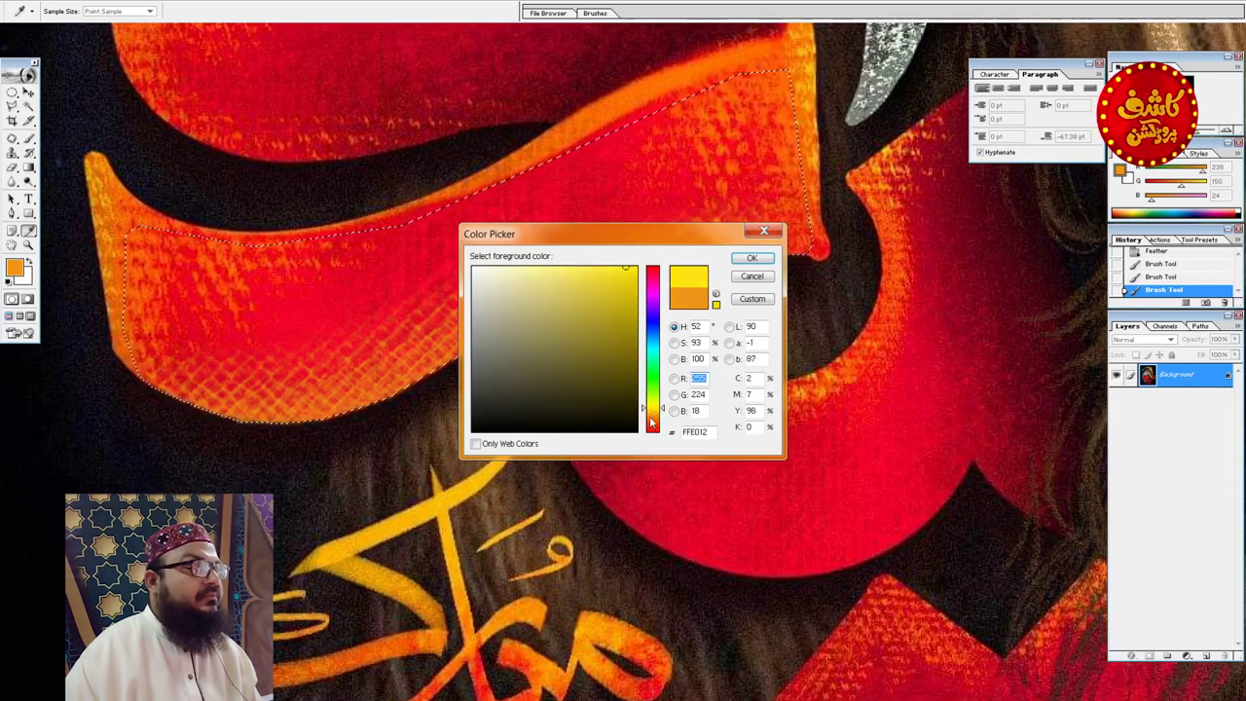
pyautogui.click(751, 257)
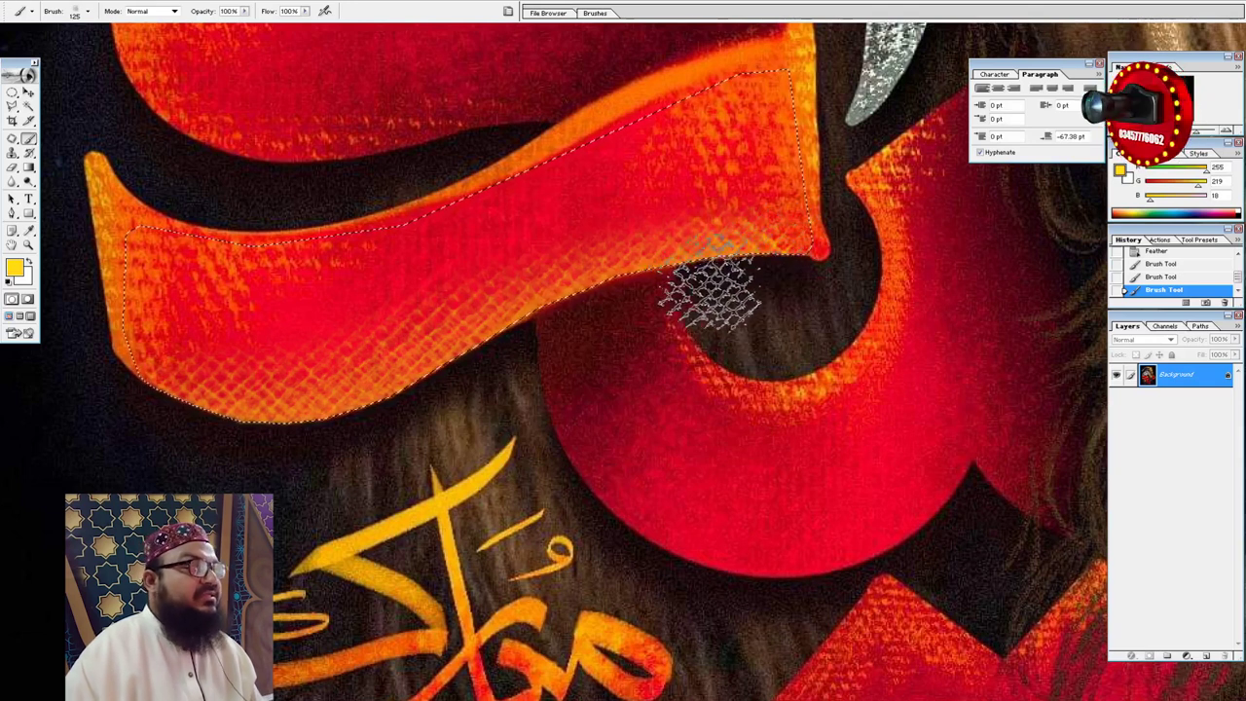
# - Paint yellow texture over the stroke's lower edge, and undo all brush strokes back to the feathered selection
pyautogui.moveTo(333, 446); pyautogui.dragTo(121, 461)
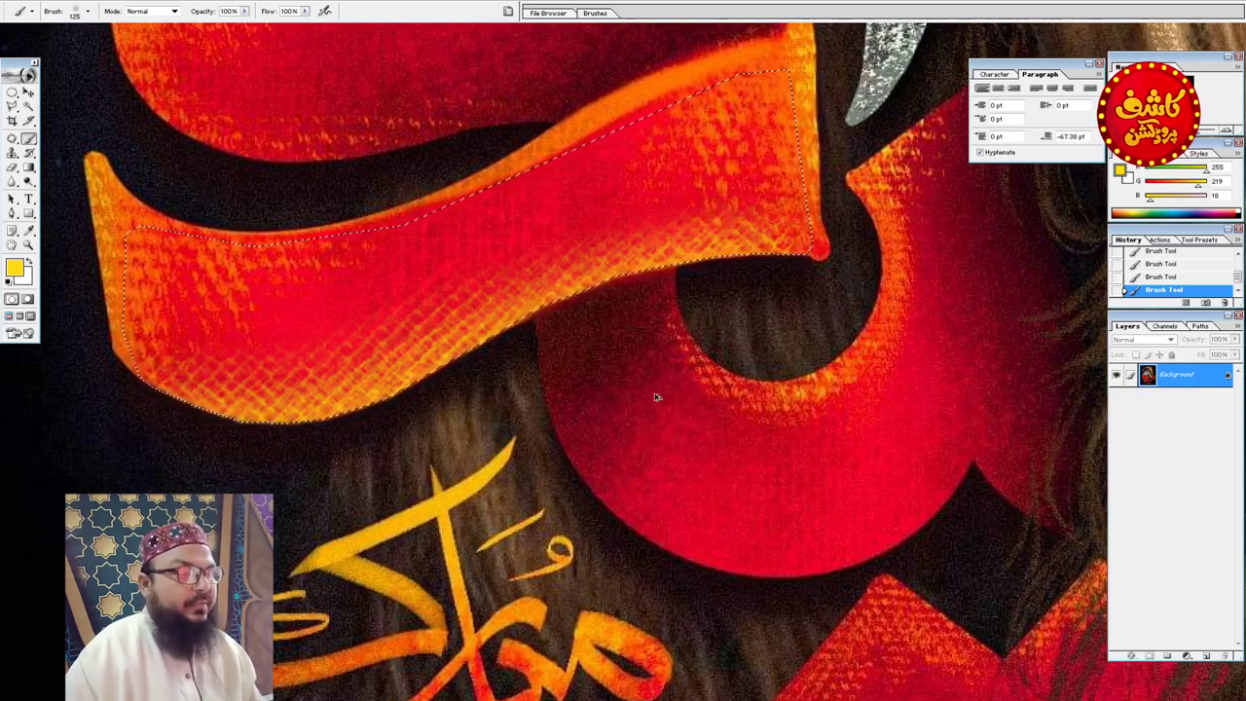
pyautogui.hotkey('ctrl', 'alt', 'z')
pyautogui.hotkey('ctrl', 'alt', 'z')
pyautogui.hotkey('ctrl', 'alt', 'z')
pyautogui.hotkey('ctrl', 'alt', 'z')
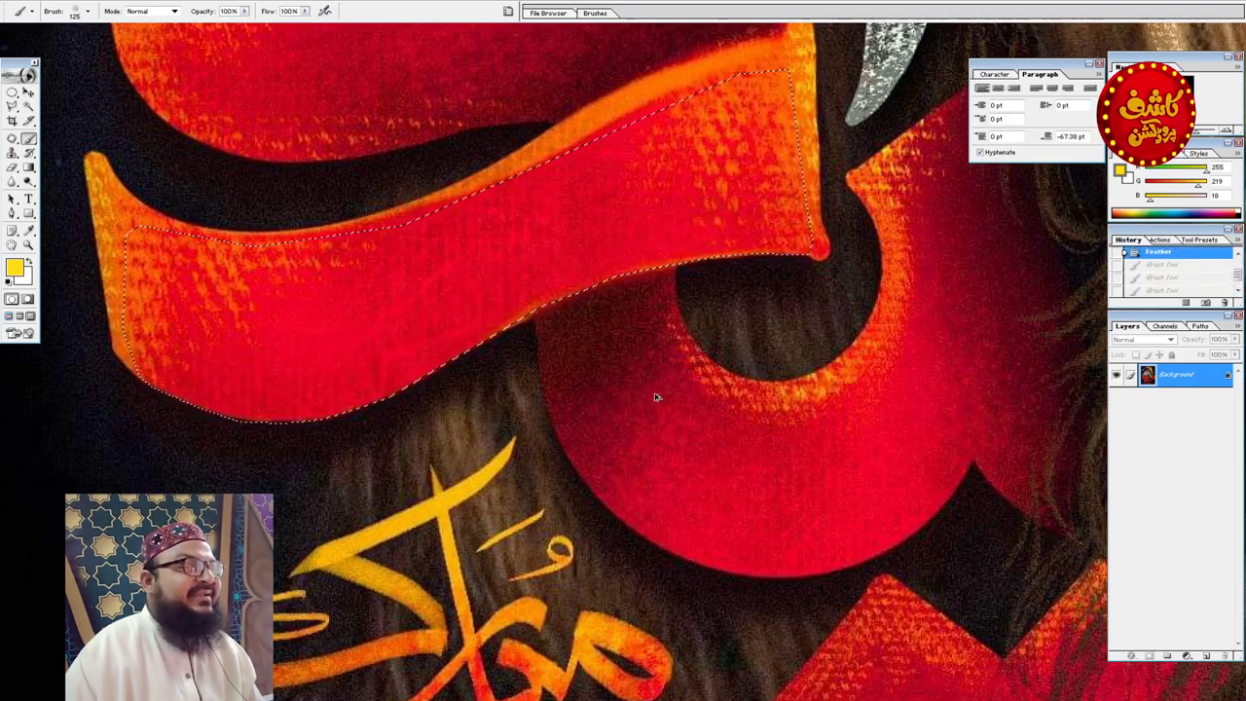
# - Try copying the selected red area to a new layer and moving it below the original, and undo both the paste and the move
pyautogui.hotkey('ctrl', 'c')
pyautogui.hotkey('ctrl', 'v')
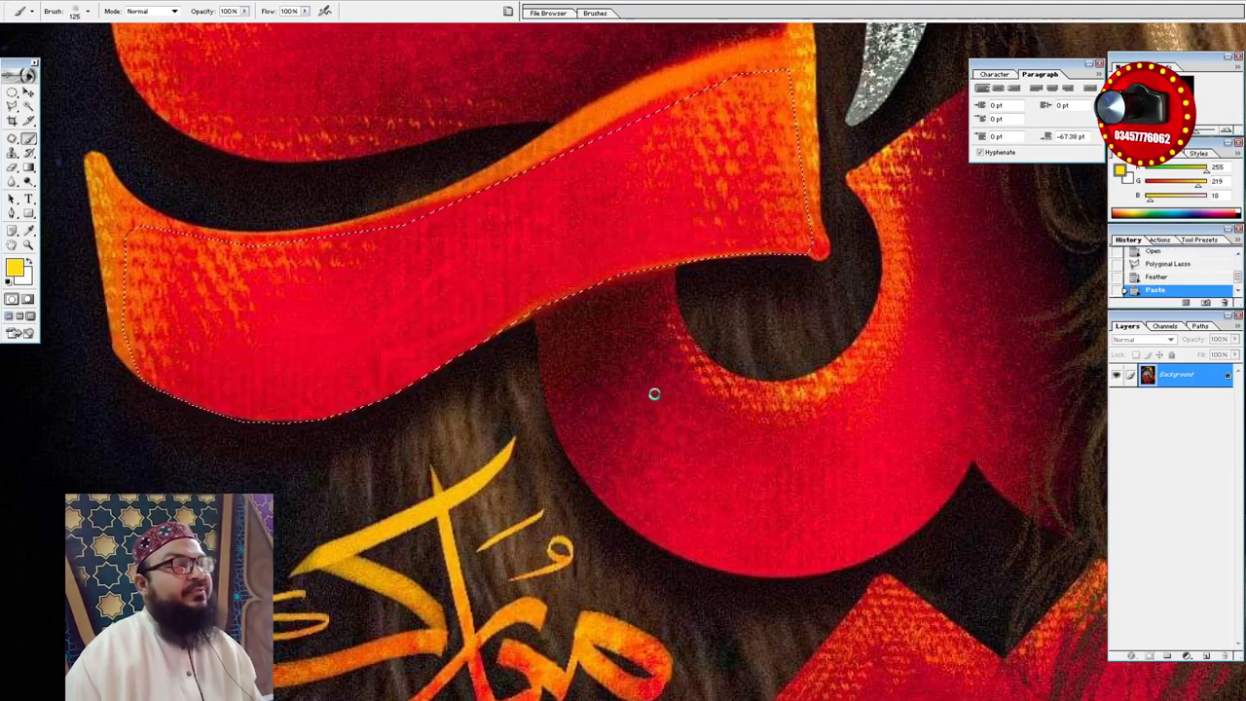
pyautogui.press('v')
pyautogui.moveTo(499, 261); pyautogui.dragTo(533, 497)
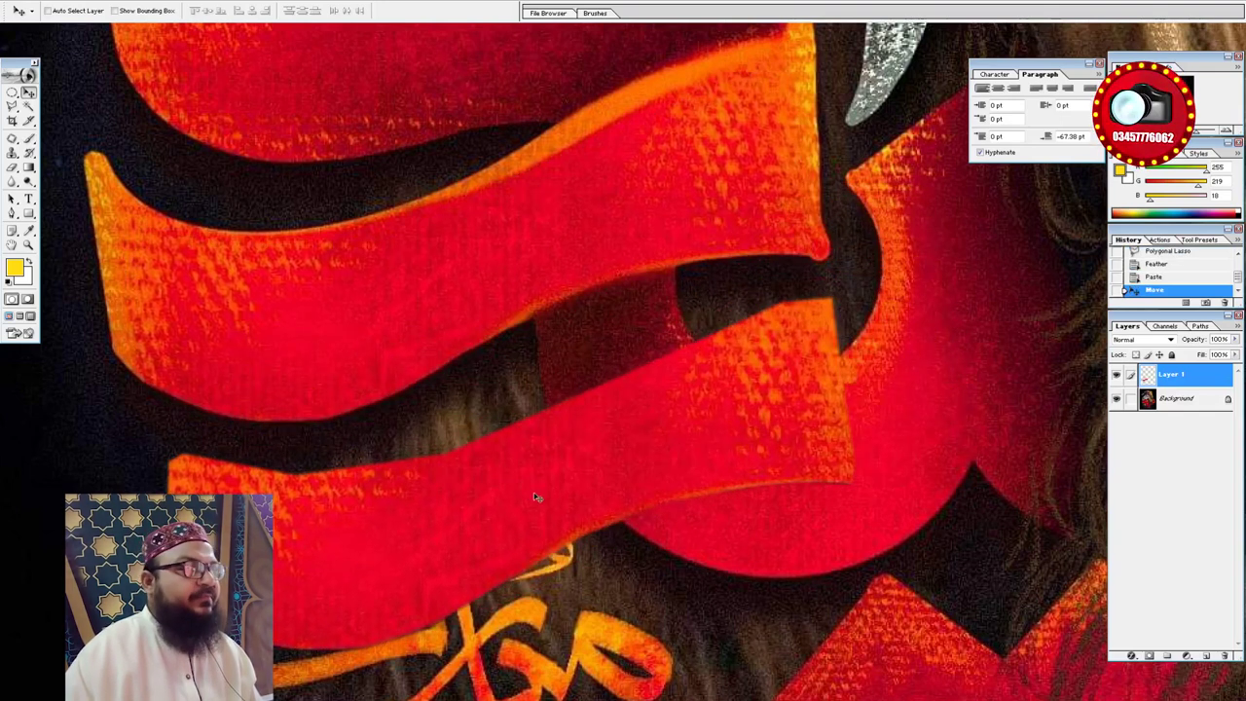
pyautogui.hotkey('ctrl', 'alt', 'z')
pyautogui.hotkey('ctrl', 'alt', 'z')
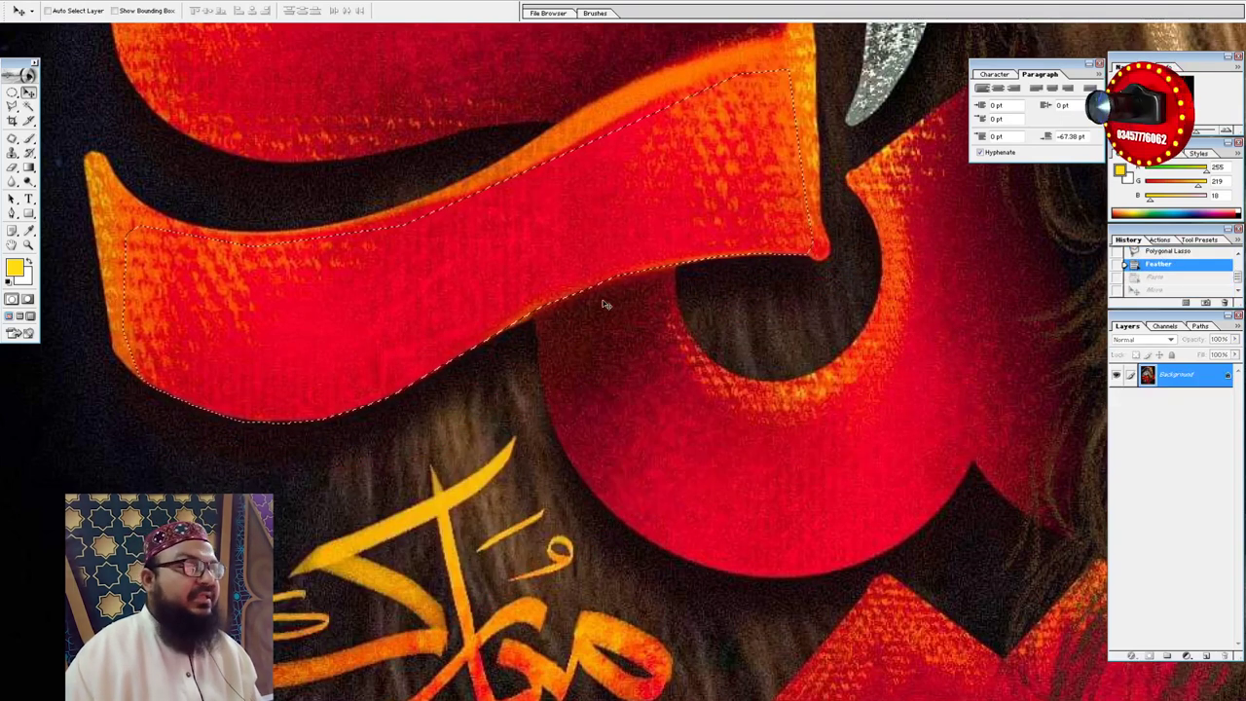
# - Save the feathered selection as a new channel named 1233
pyautogui.press('m')
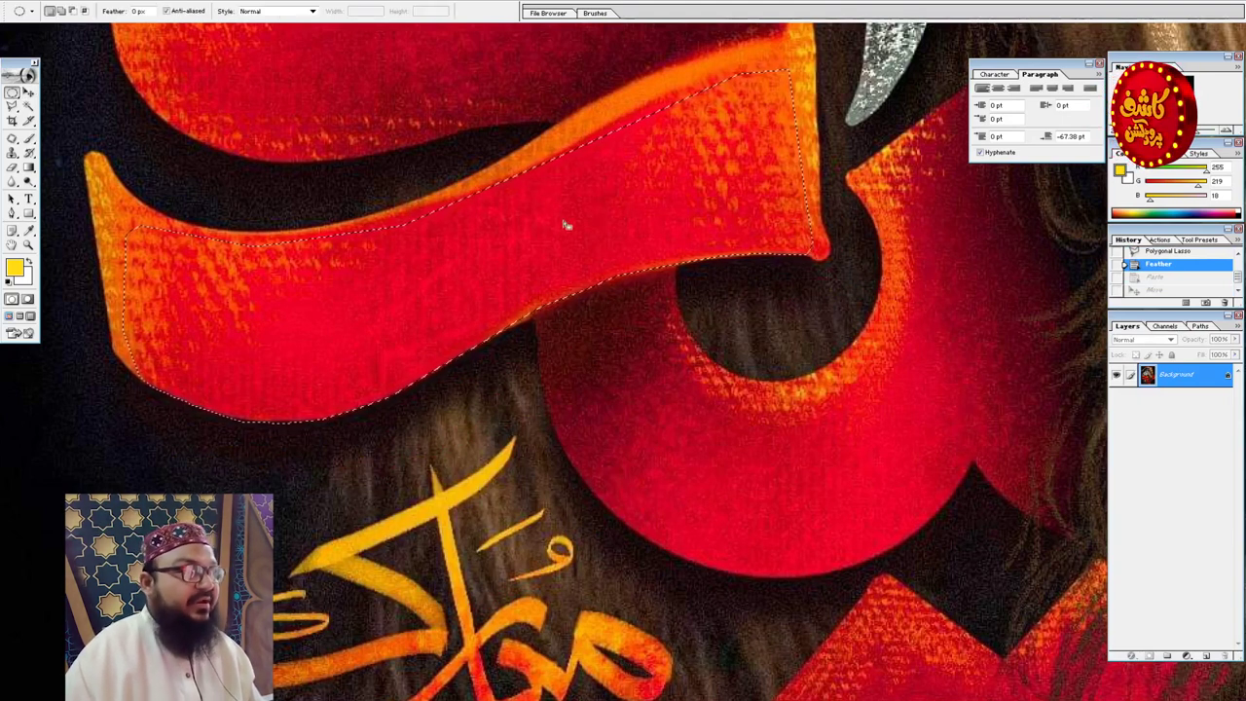
pyautogui.rightClick(651, 187)
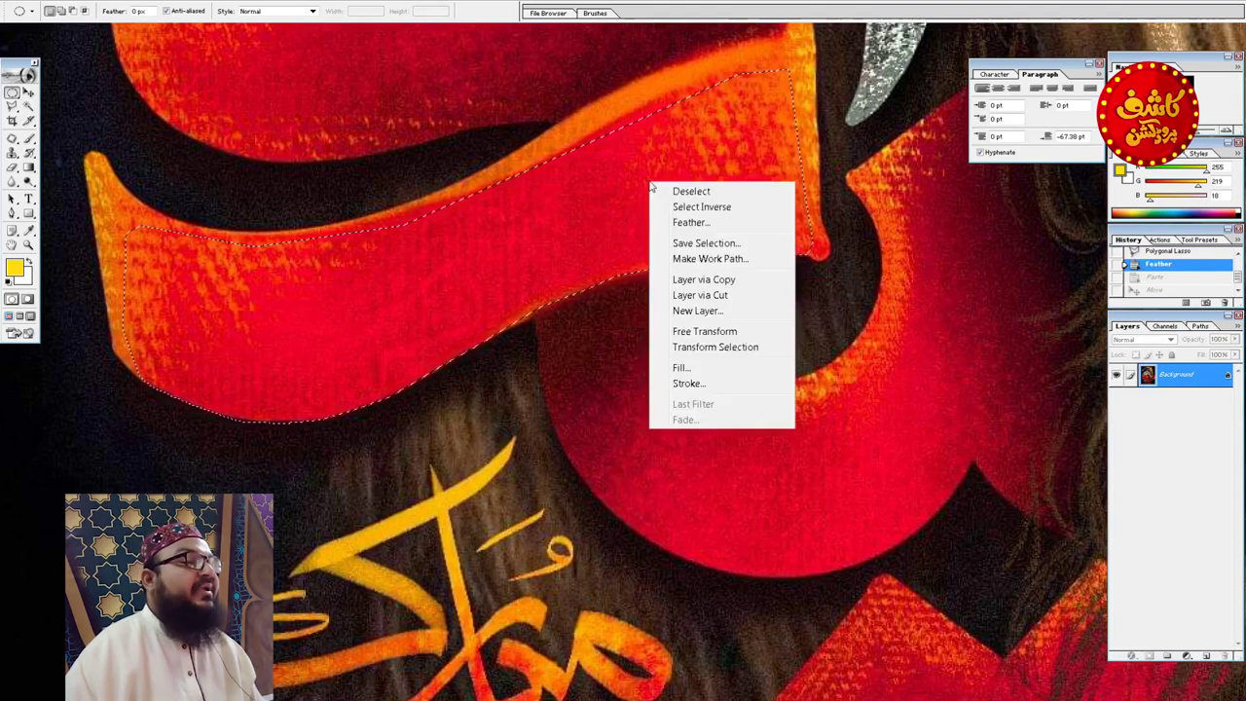
pyautogui.click(703, 243)
pyautogui.write('1233')
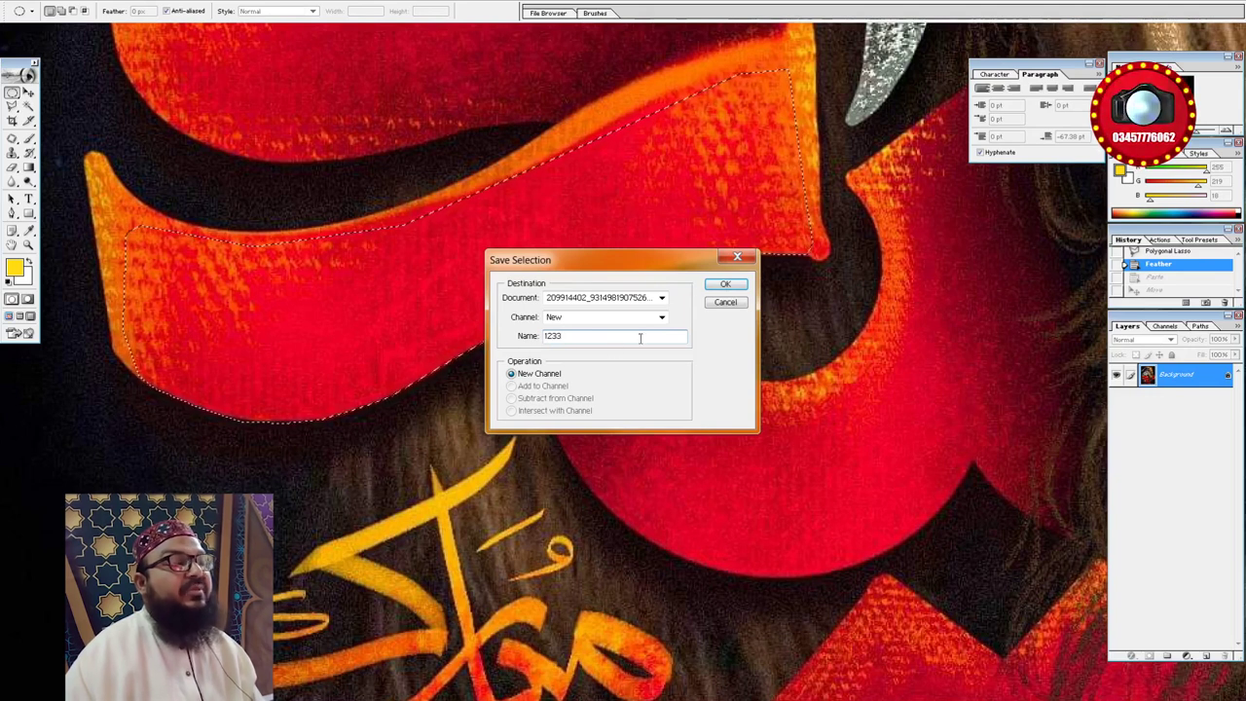
pyautogui.click(730, 284)
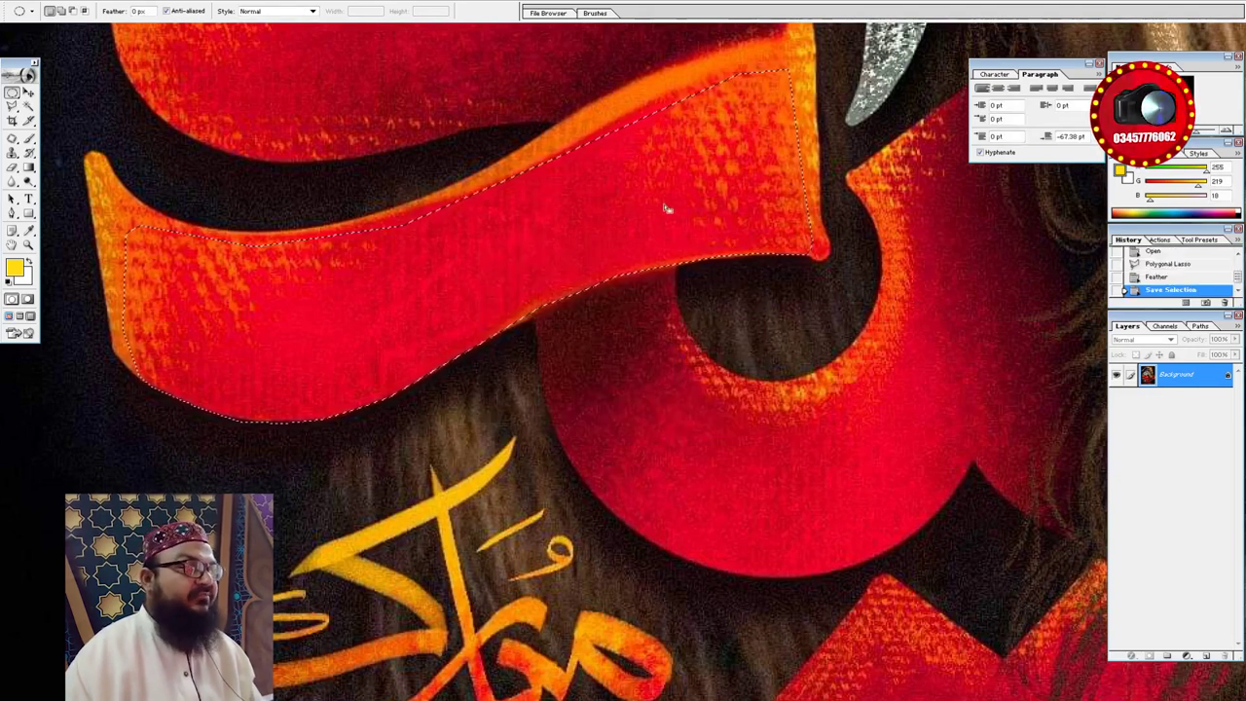
# - Copy the selected red area onto a new layer, move the copy below the original letter stroke, and clear the selection
pyautogui.hotkey('ctrl', 'c')
pyautogui.hotkey('ctrl', 'v')
pyautogui.press('v')
pyautogui.moveTo(594, 191)
pyautogui.mouseDown()
pyautogui.moveTo(662, 367)
pyautogui.moveTo(646, 409)
pyautogui.moveTo(617, 403)
pyautogui.moveTo(686, 432)
pyautogui.mouseUp()
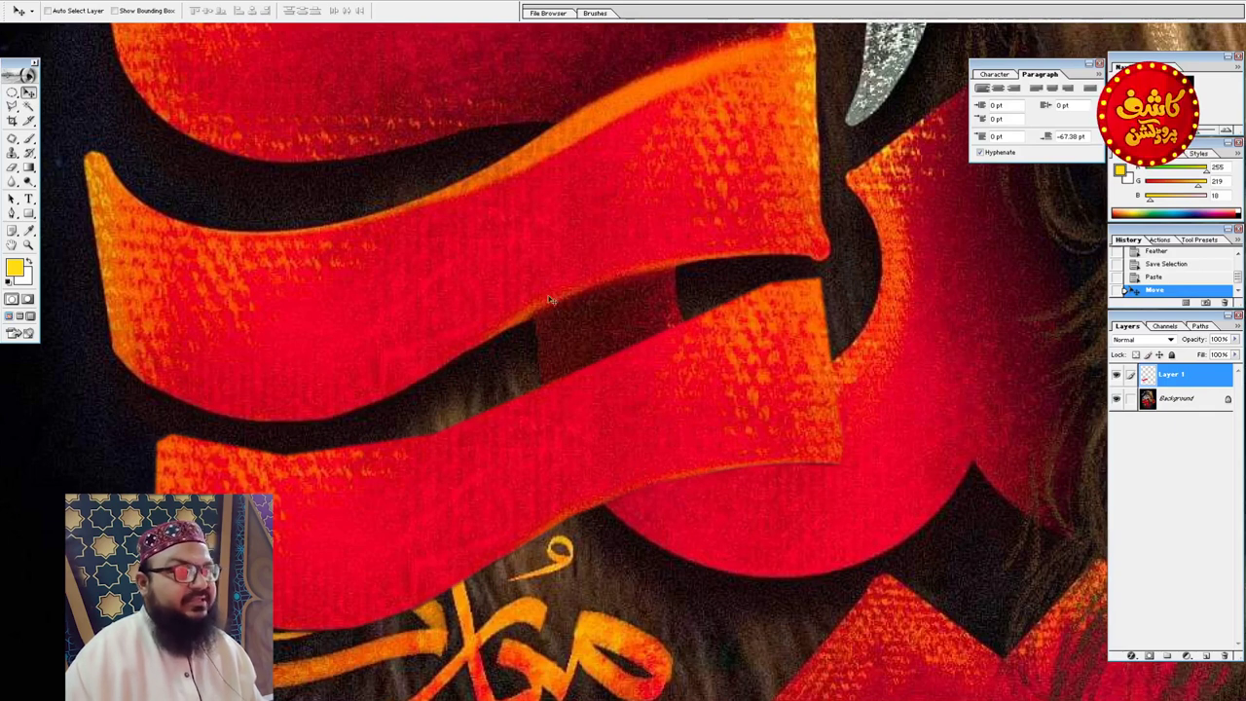
pyautogui.keyDown('ctrl'); pyautogui.click(1146, 378); pyautogui.keyUp('ctrl')
pyautogui.hotkey('ctrl', 'd')
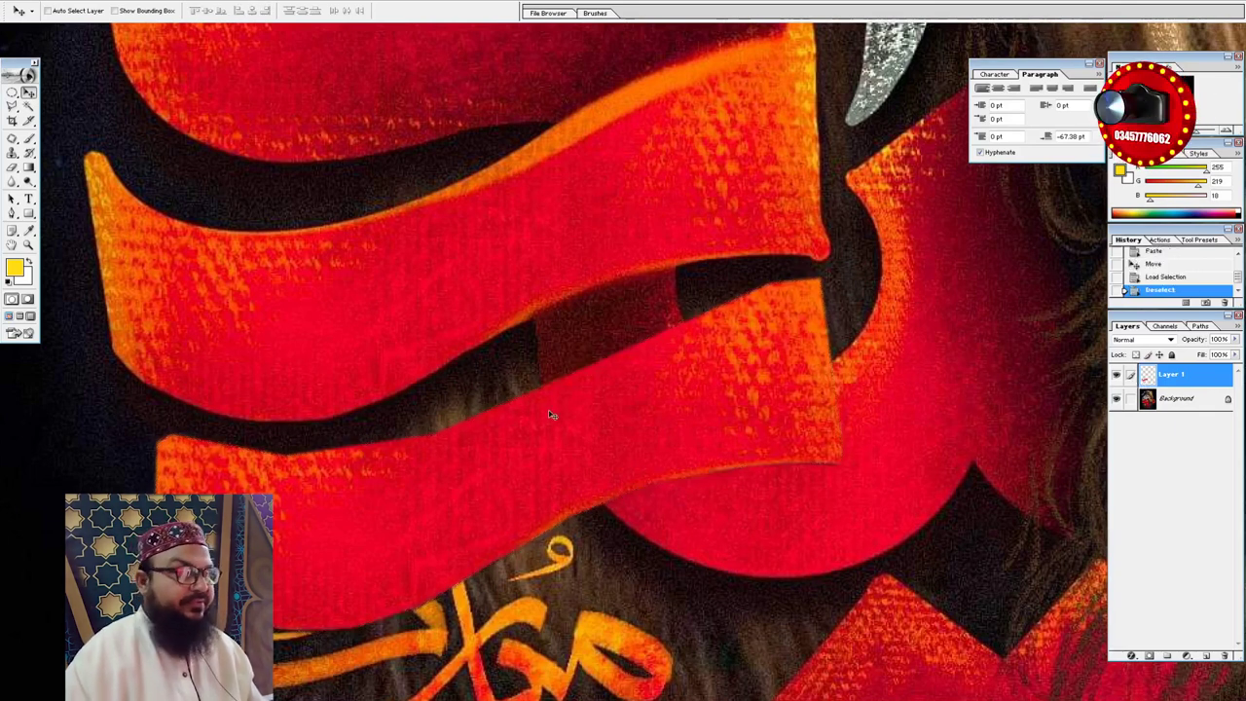
# - Load the saved selection 1233 as a new selection around the original red stroke
pyautogui.press('m')
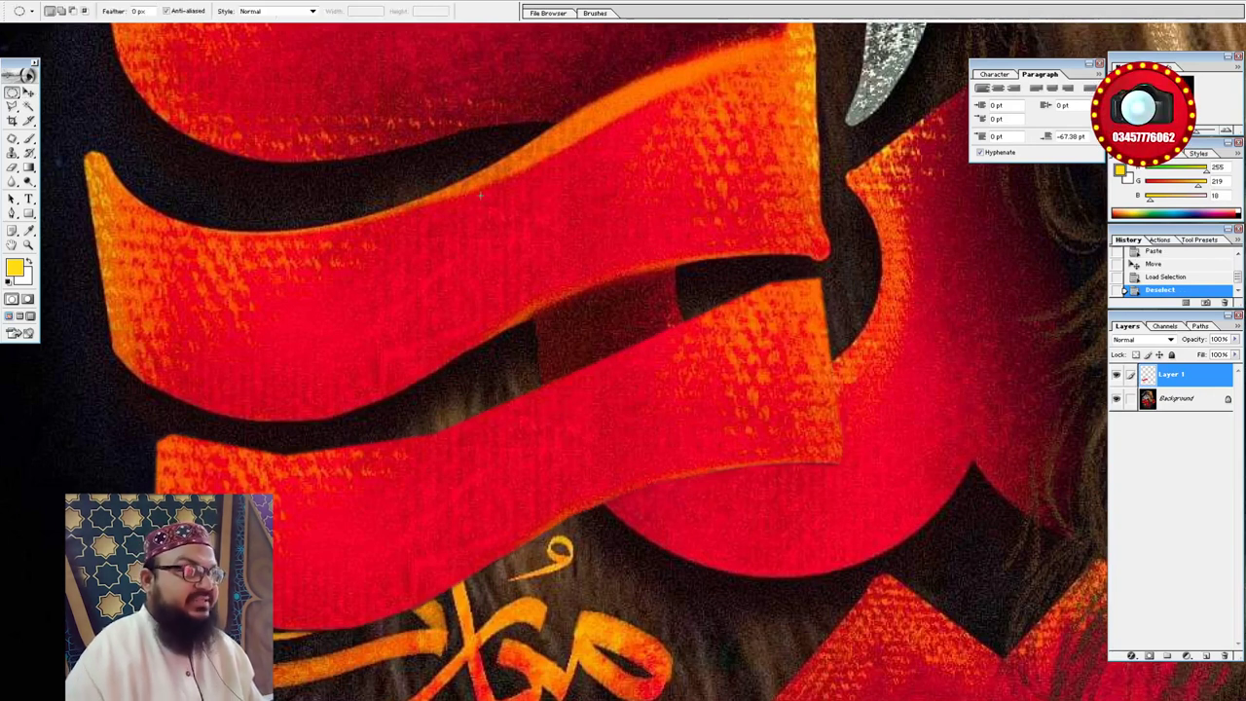
pyautogui.rightClick(548, 190)
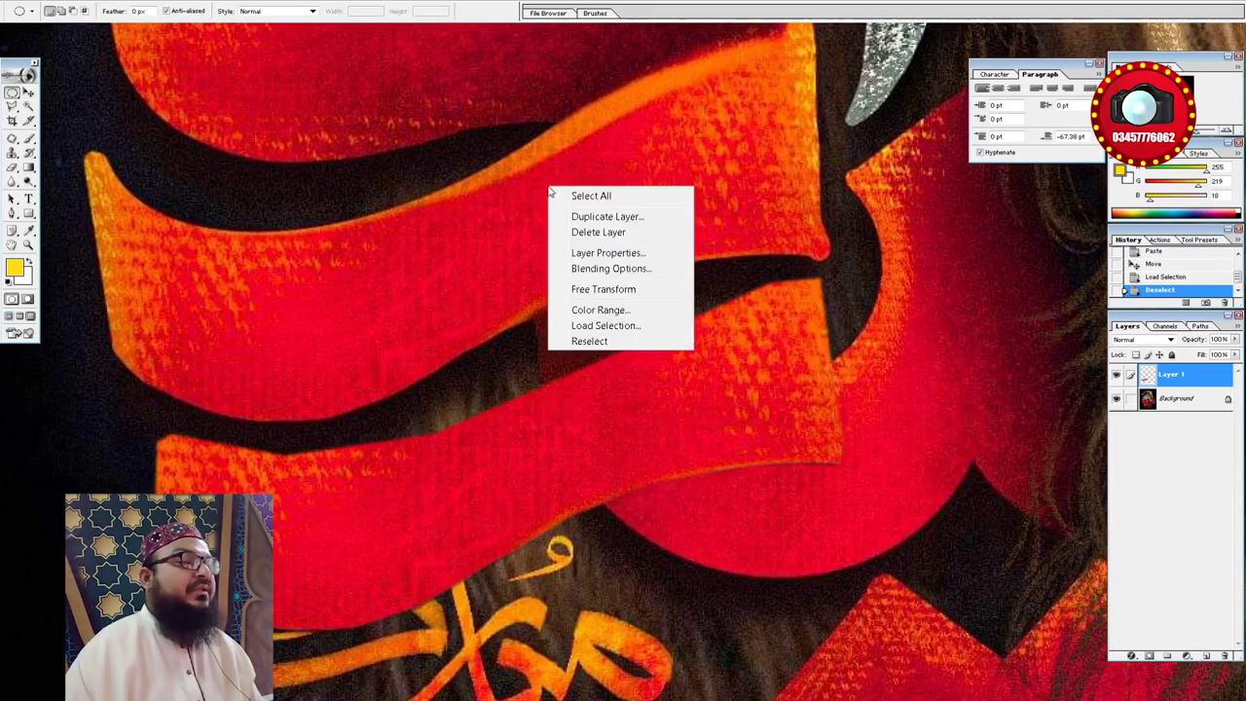
pyautogui.click(605, 325)
pyautogui.click(630, 321)
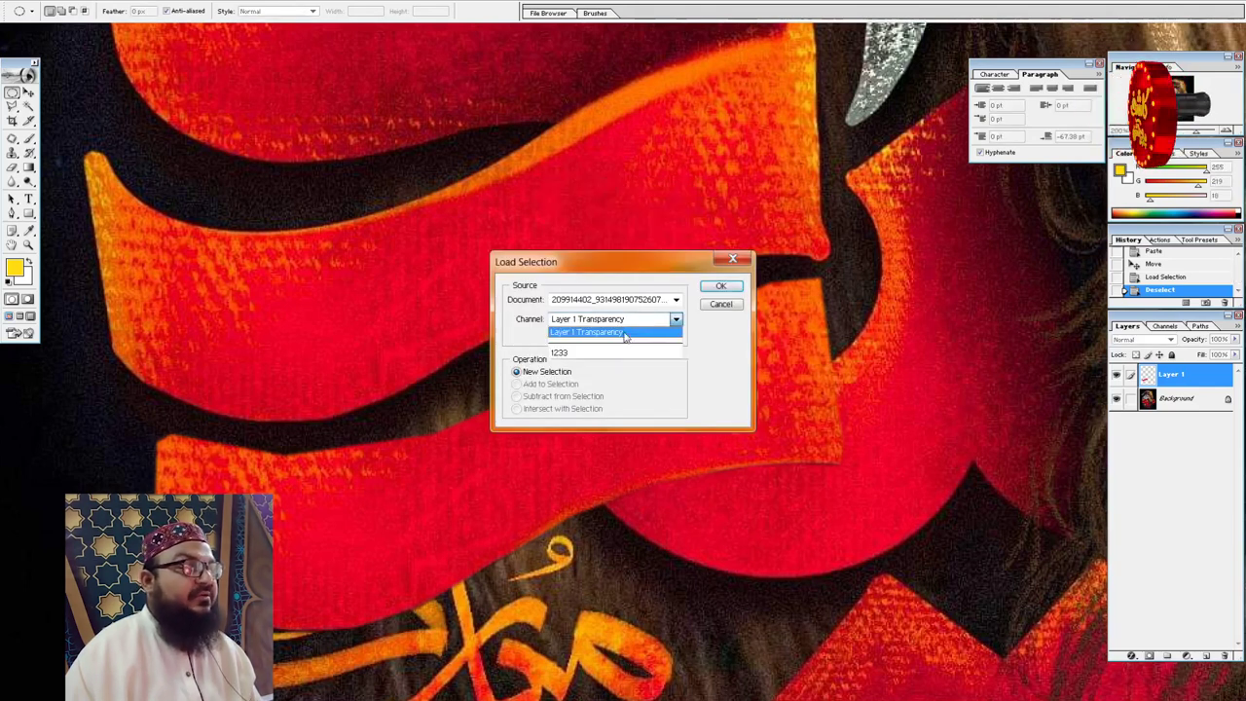
pyautogui.click(578, 355)
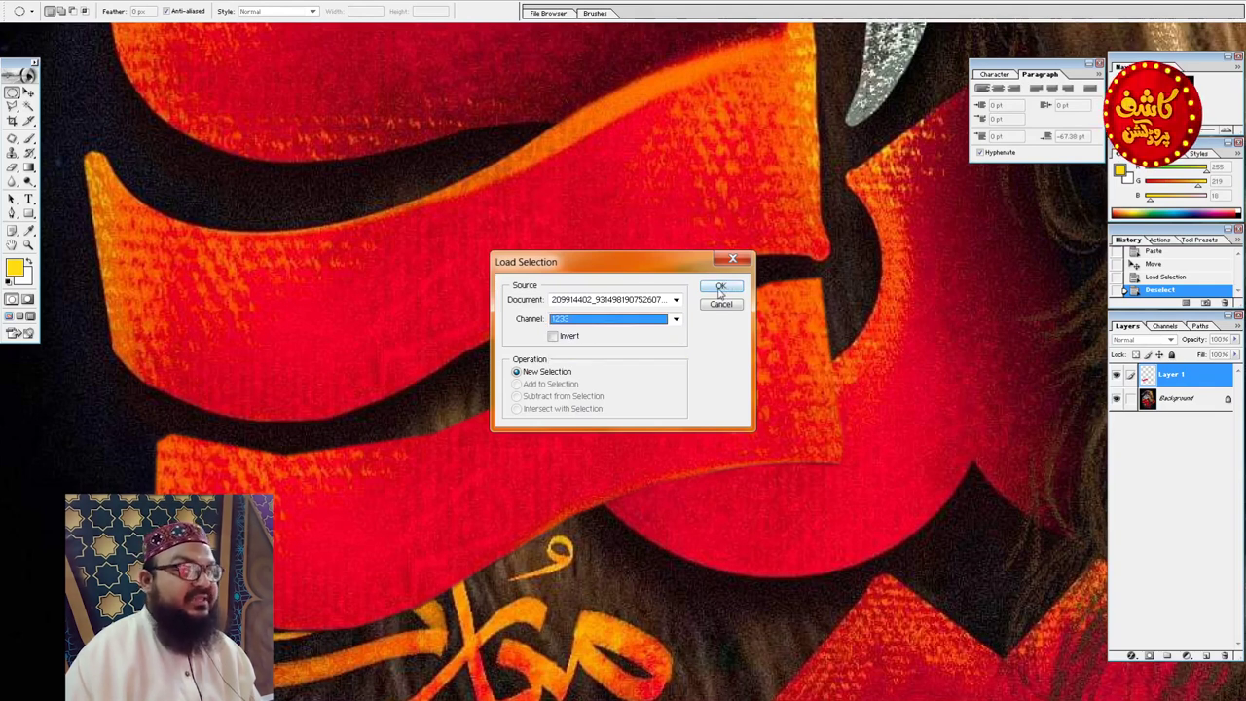
pyautogui.click(720, 289)
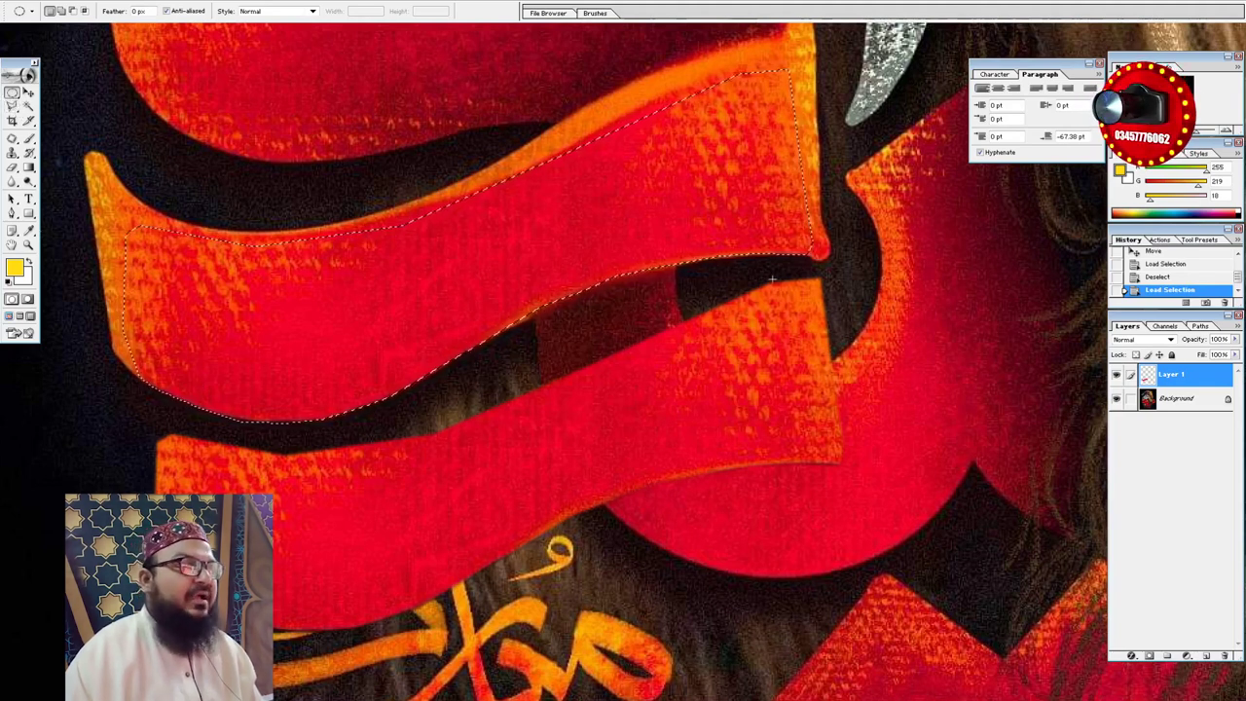
# - Choose the 265-pixel Snake Skin brush preset for the Brush tool and reduce its size to 125 pixels
pyautogui.press('b')
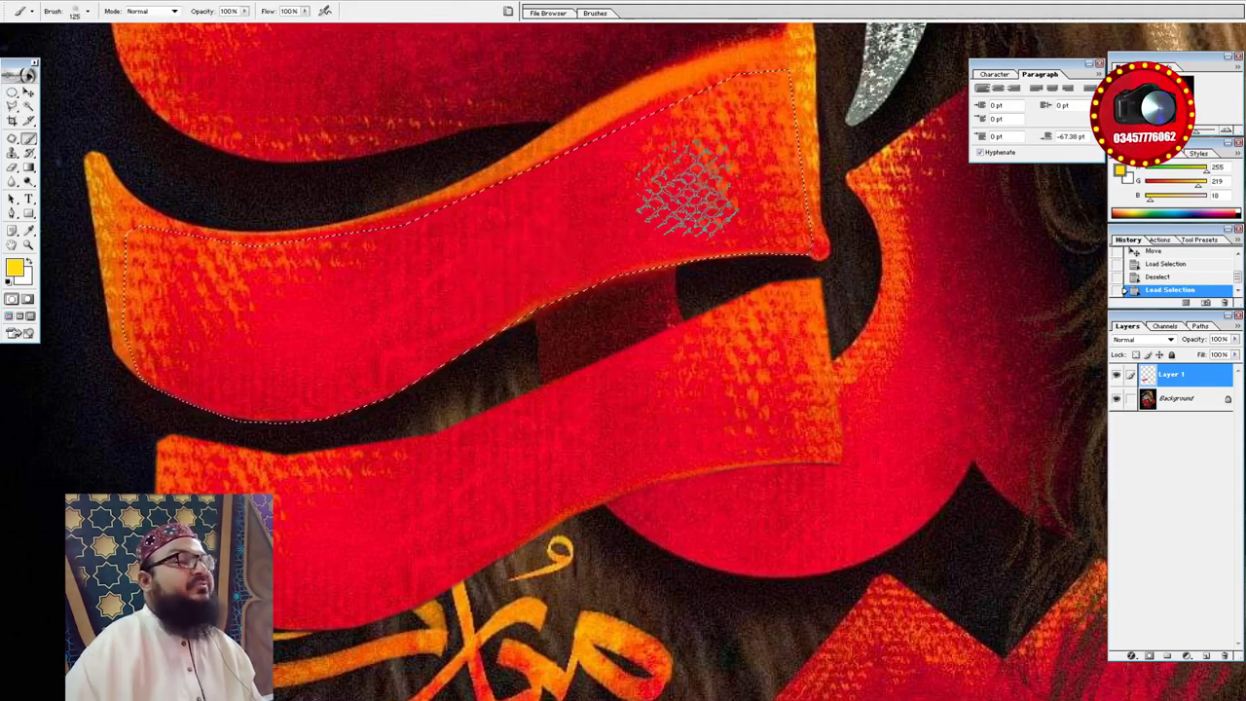
pyautogui.rightClick(691, 160)
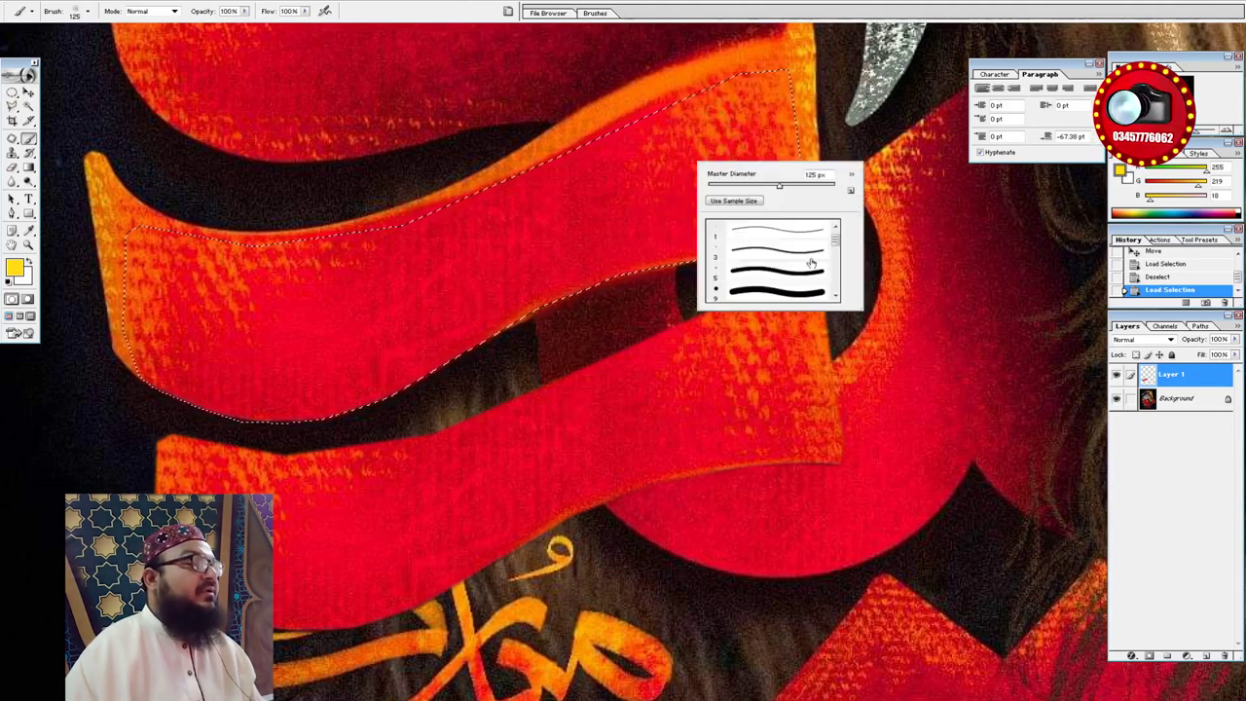
pyautogui.click(835, 295)
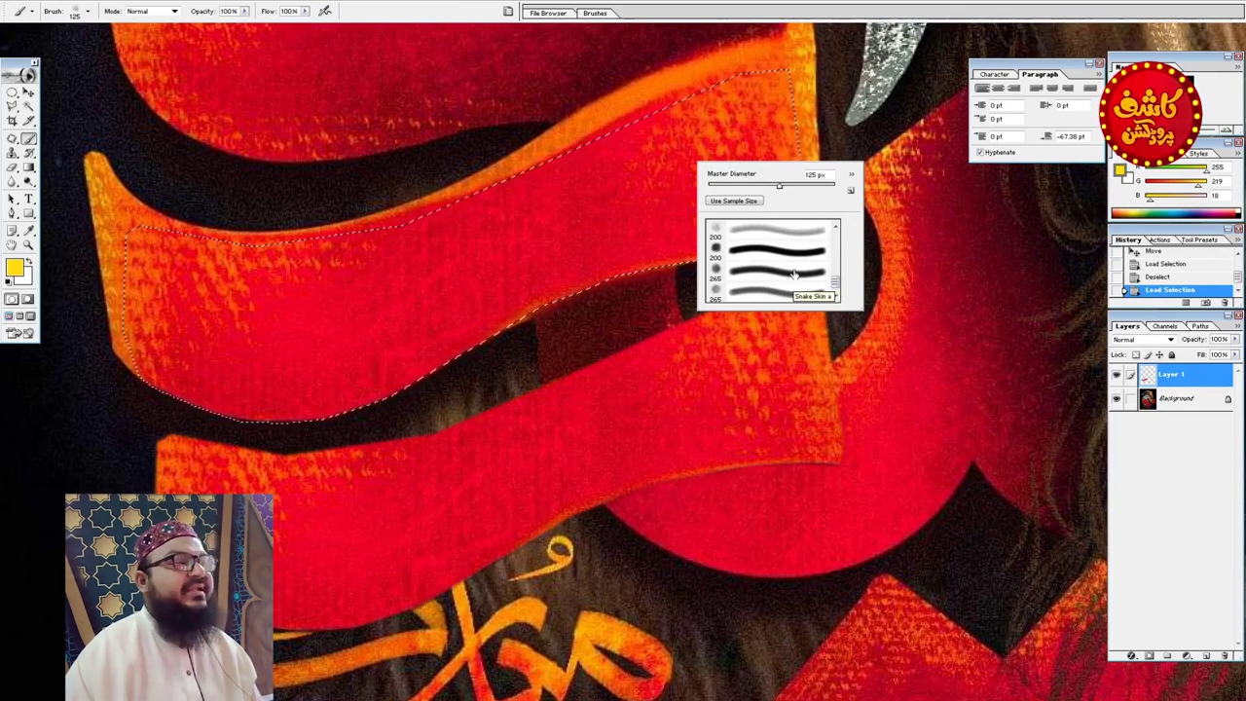
pyautogui.doubleClick(793, 275)
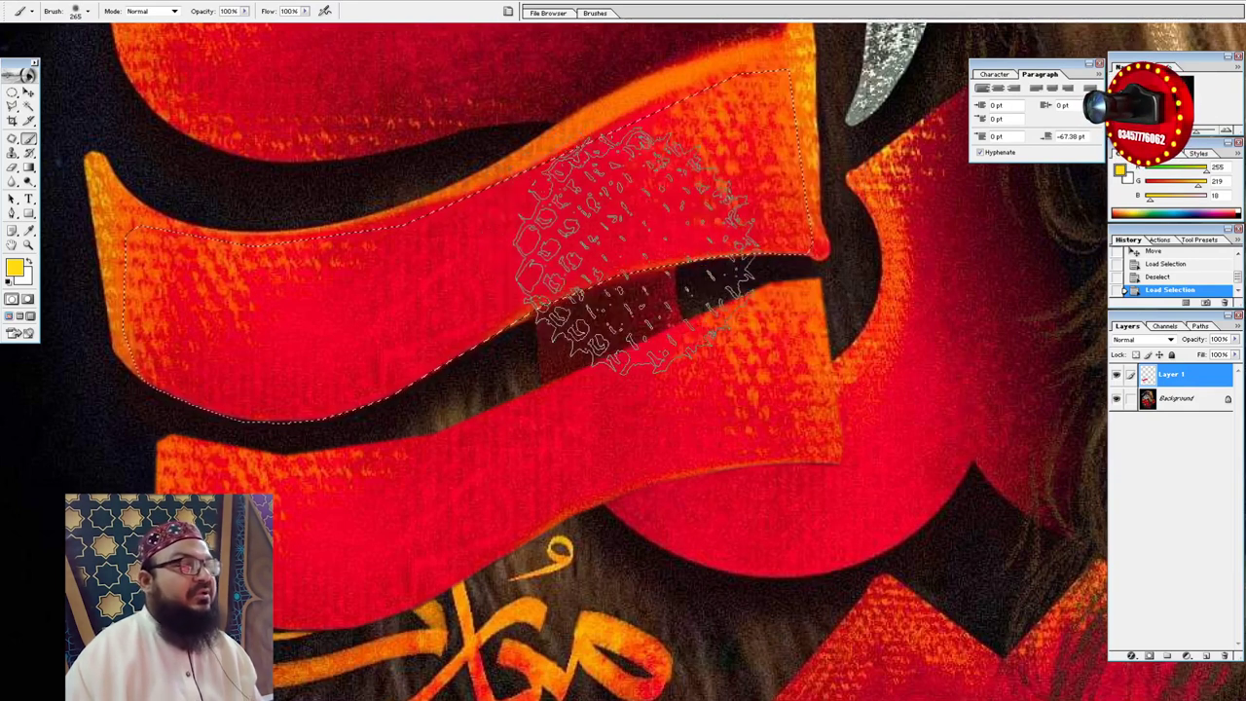
pyautogui.press('[')
pyautogui.press('[')
pyautogui.press('[')
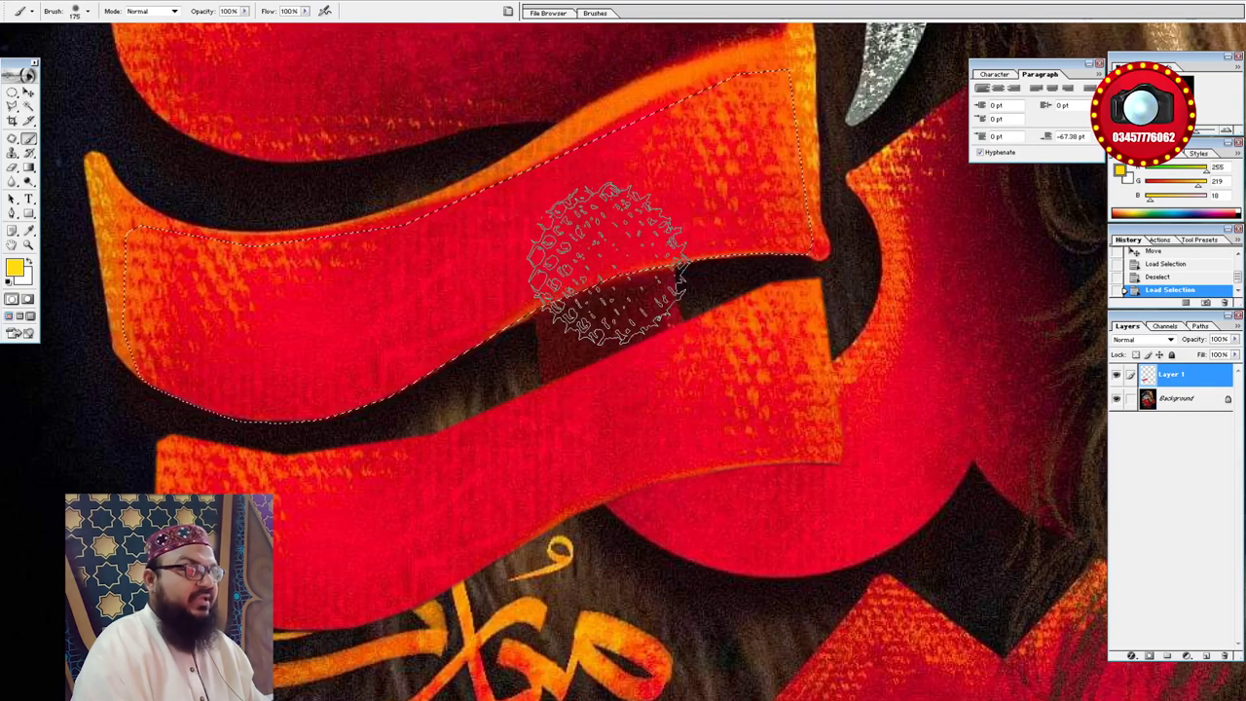
# - Try the yellow scale texture with one stamp and with strokes along the selection's lower edge, undoing each trial
pyautogui.click(623, 216)
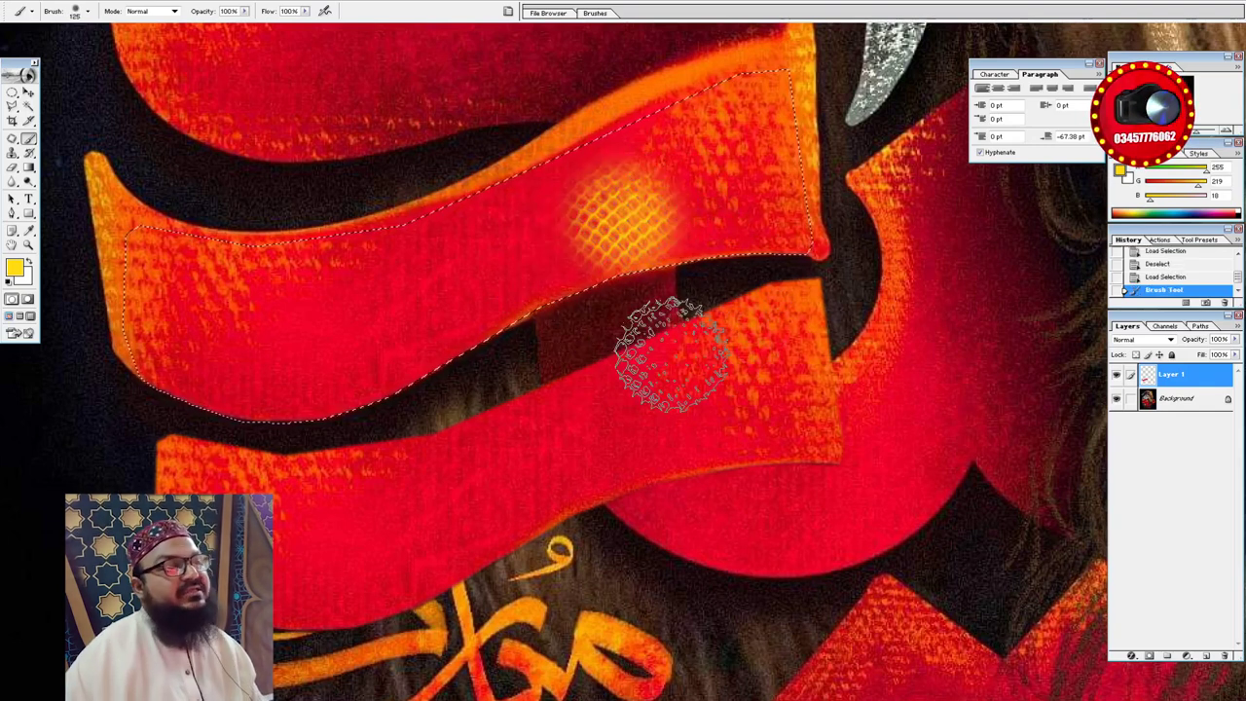
pyautogui.hotkey('ctrl', 'z')
pyautogui.moveTo(787, 273)
pyautogui.mouseDown()
pyautogui.moveTo(498, 355)
pyautogui.moveTo(346, 417)
pyautogui.mouseUp()
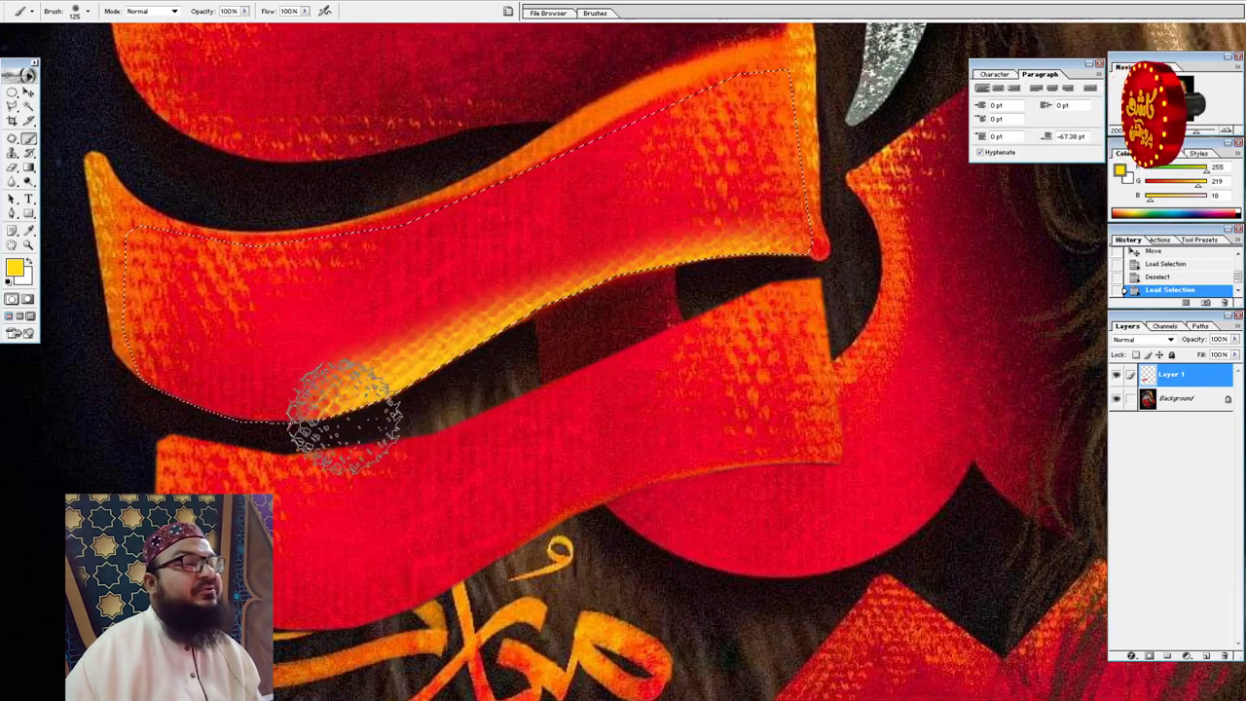
pyautogui.moveTo(207, 428); pyautogui.dragTo(146, 438)
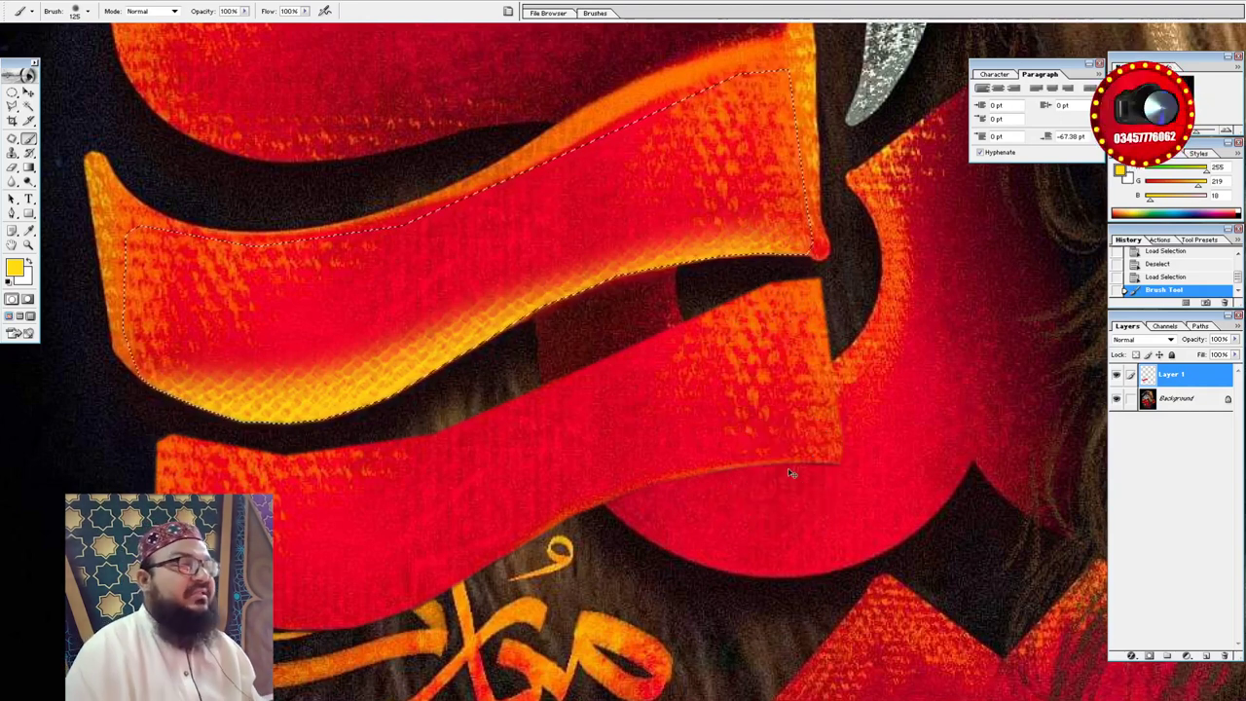
pyautogui.hotkey('ctrl', 'z')
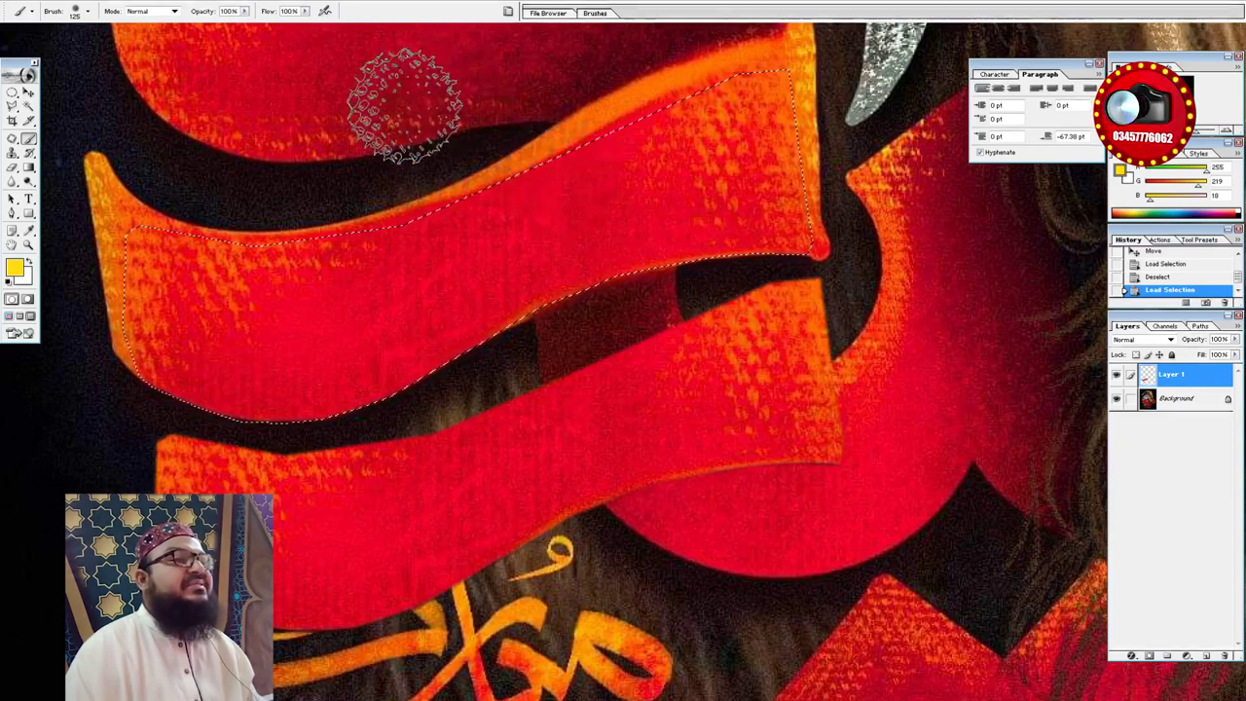
# - Try the yellow scale texture at 50% brush opacity along the selection's lower edge and undo the stroke
pyautogui.doubleClick(228, 11)
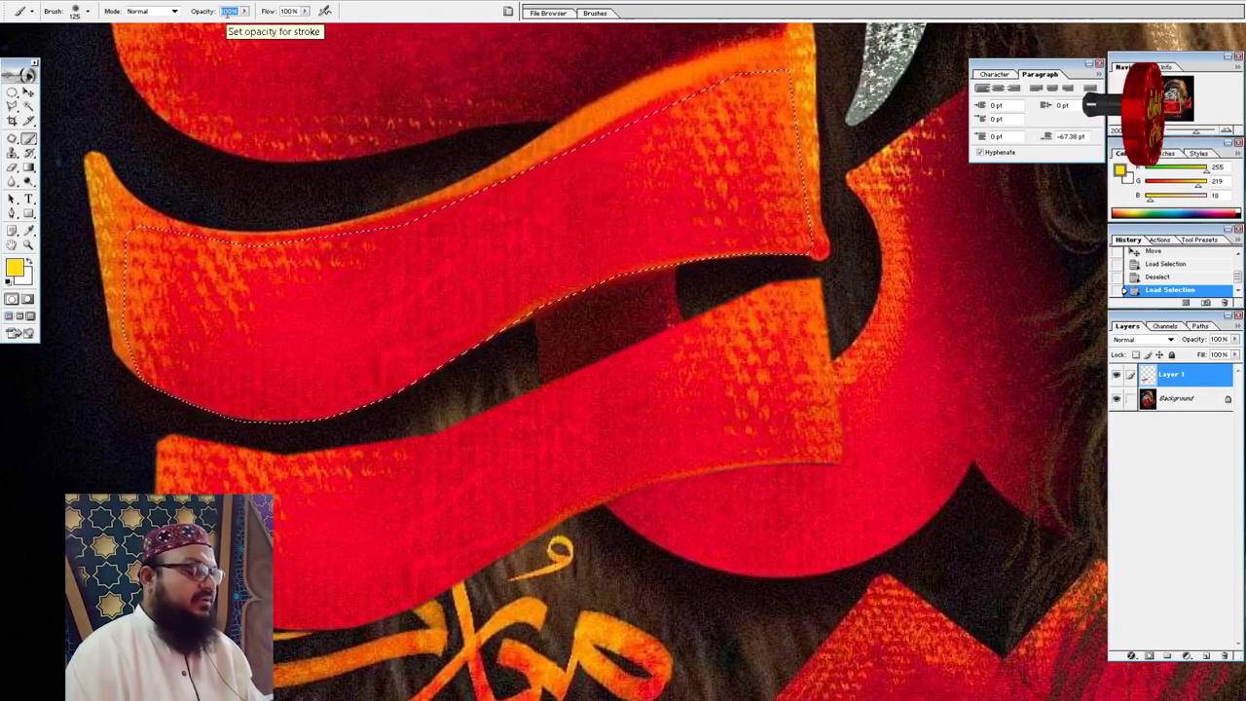
pyautogui.write('50')
pyautogui.moveTo(775, 272)
pyautogui.mouseDown()
pyautogui.moveTo(587, 299)
pyautogui.moveTo(419, 373)
pyautogui.moveTo(139, 418)
pyautogui.mouseUp()
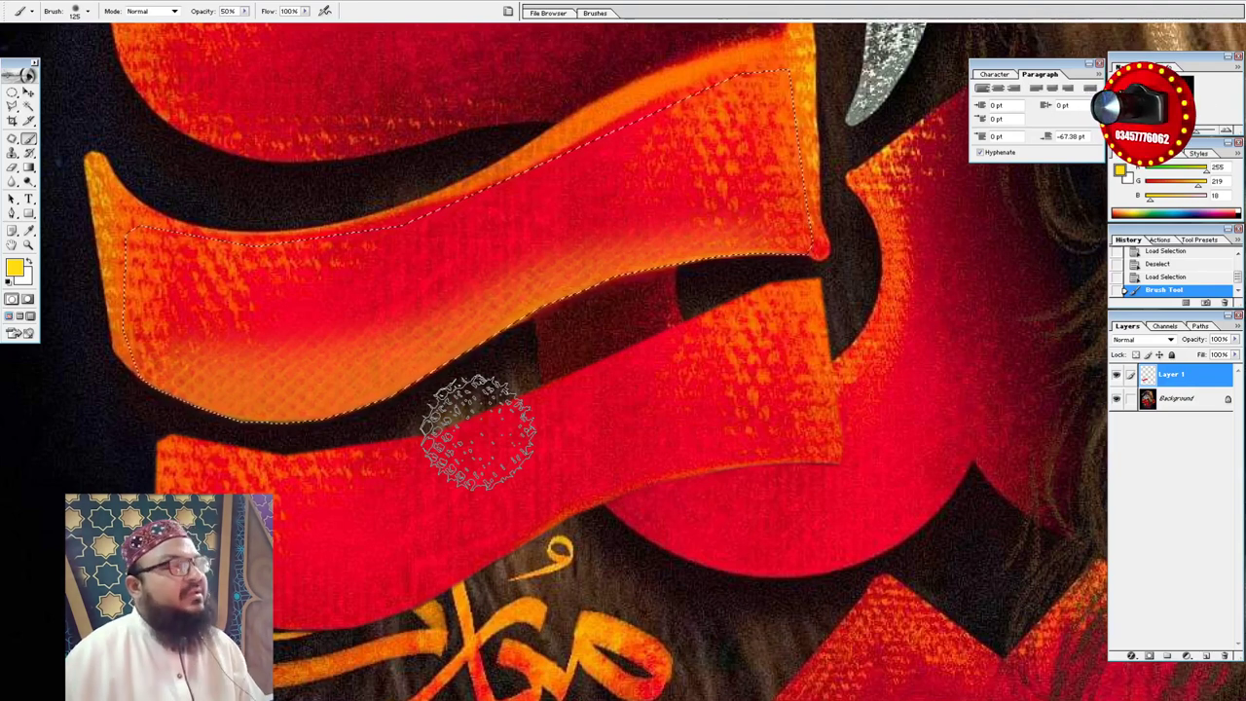
pyautogui.hotkey('ctrl', 'z')
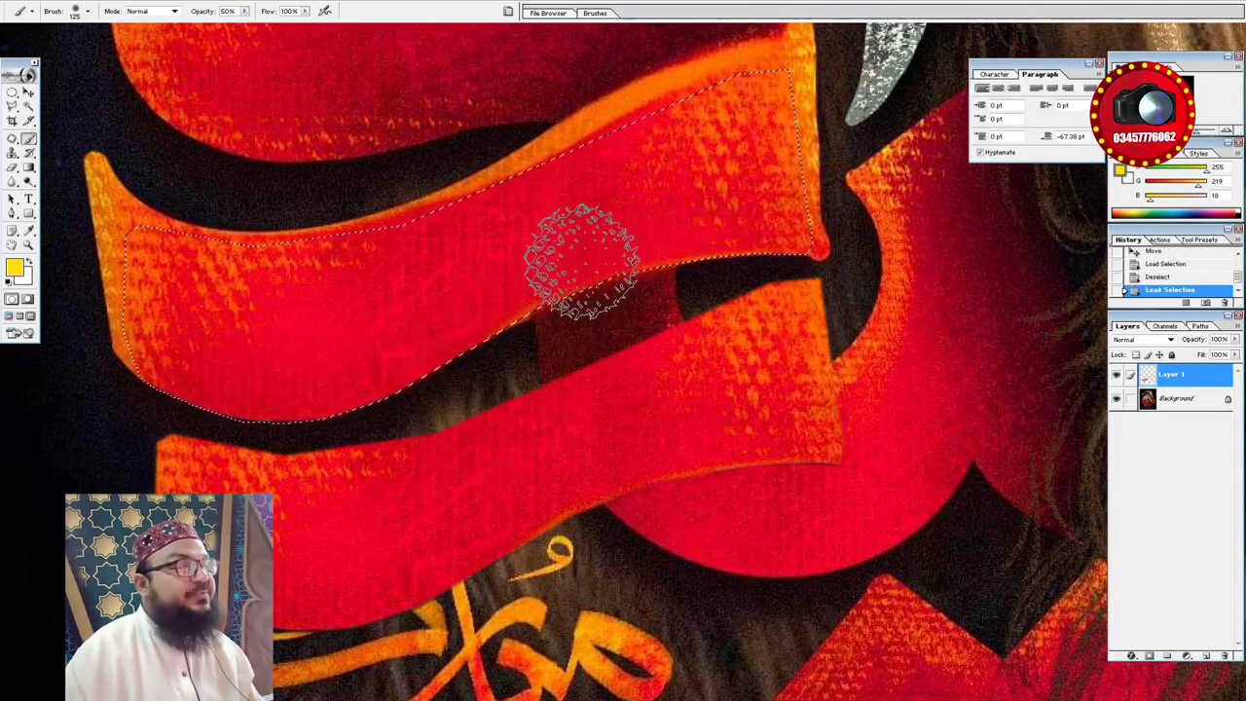
# - Choose the 200-pixel netted Snake Skin brush preset and paint yellow scale texture along the lower part of the selected upper red stroke
pyautogui.rightClick(581, 248)
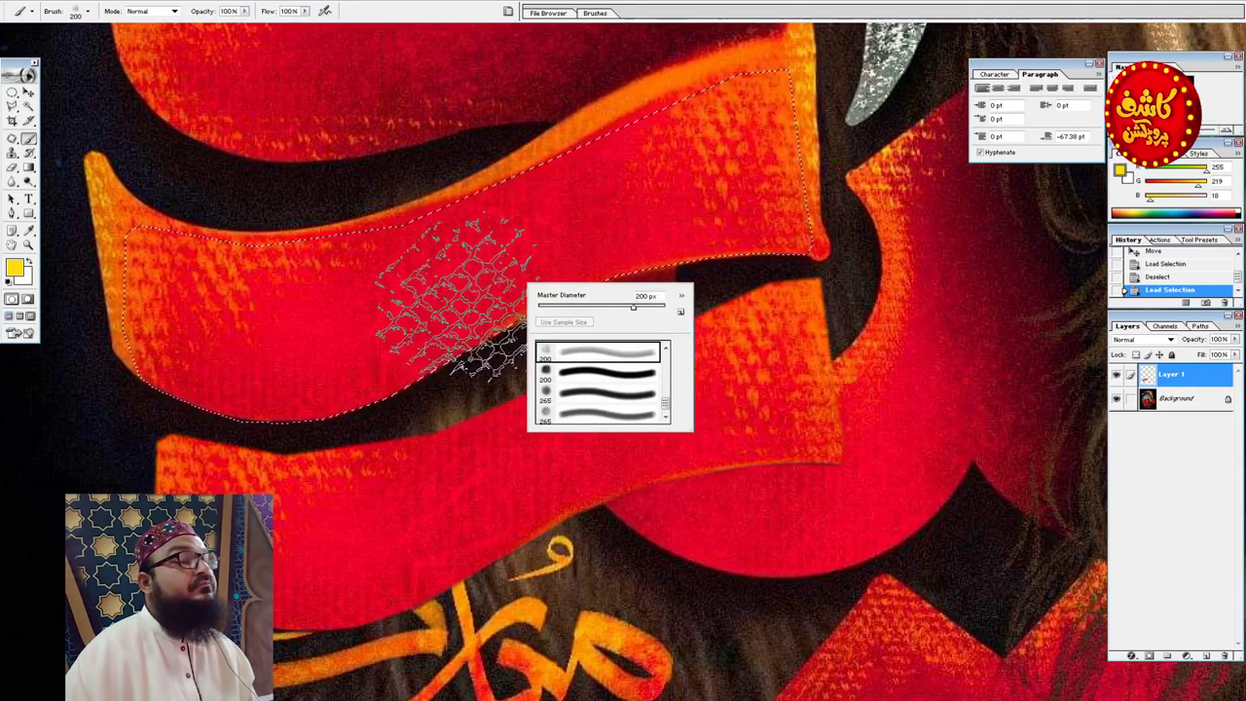
pyautogui.click(453, 299)
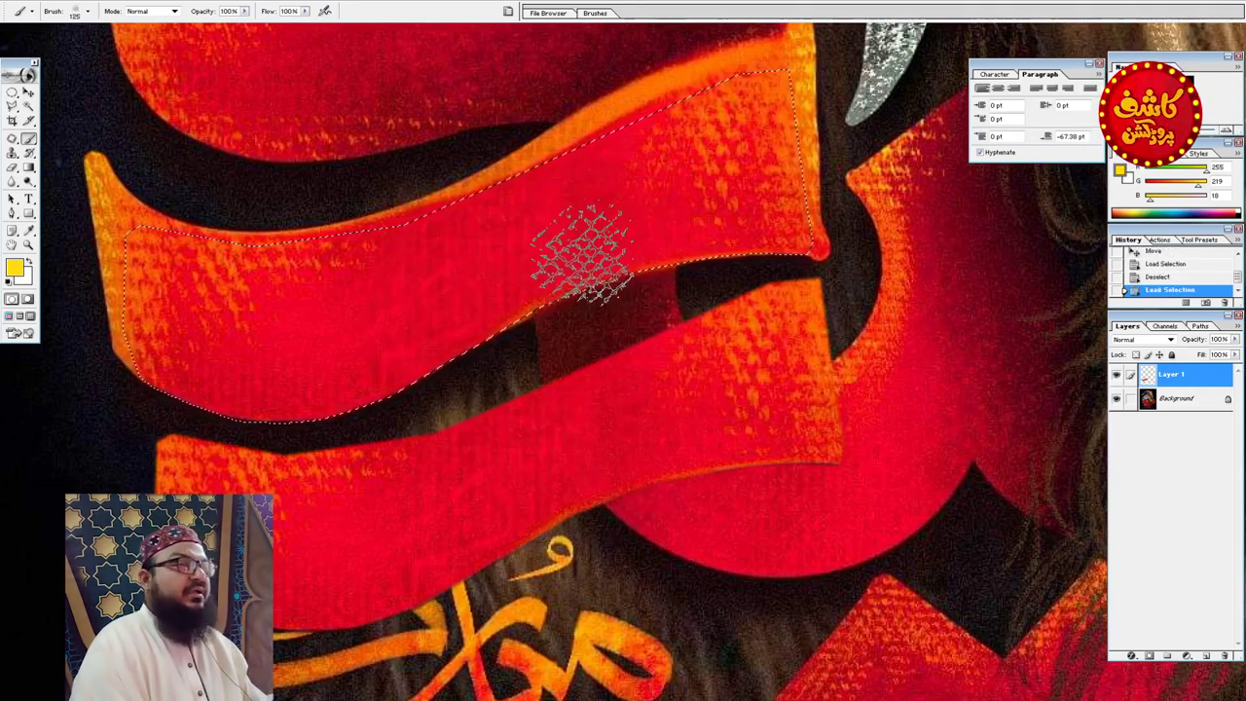
pyautogui.moveTo(693, 282)
pyautogui.mouseDown()
pyautogui.moveTo(360, 412)
pyautogui.moveTo(248, 429)
pyautogui.moveTo(137, 423)
pyautogui.moveTo(181, 432)
pyautogui.mouseUp()
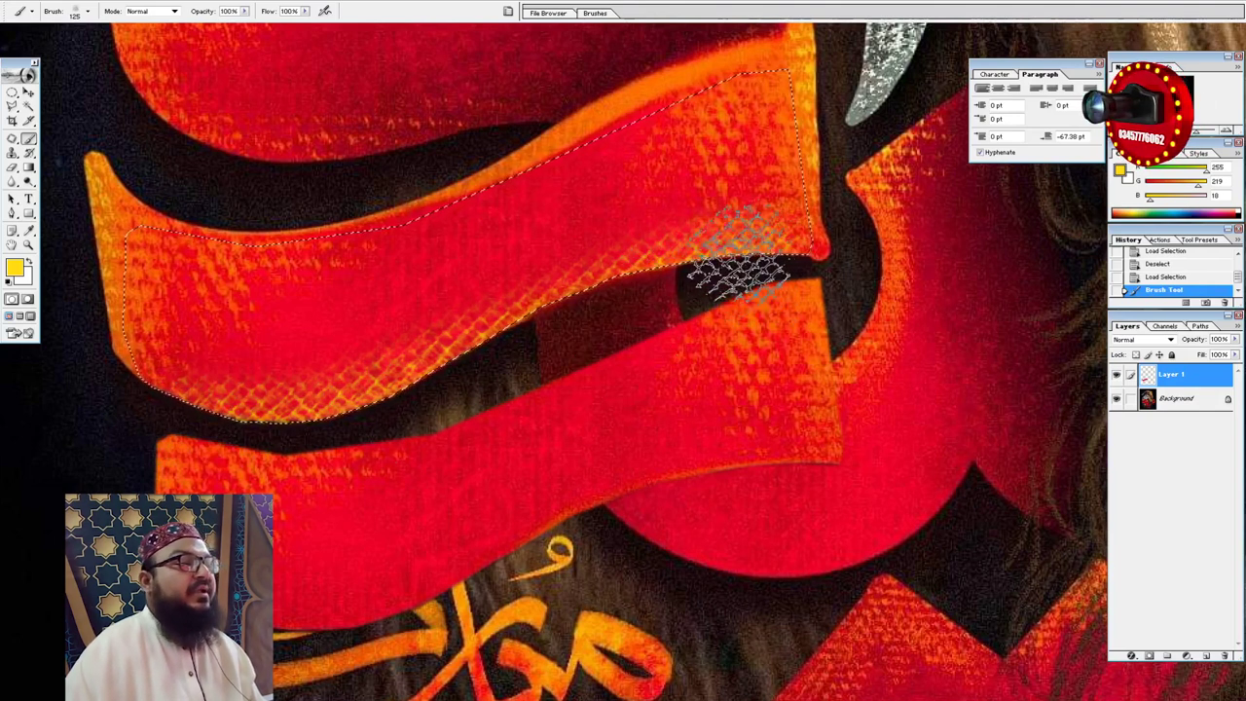
pyautogui.moveTo(313, 429)
pyautogui.mouseDown()
pyautogui.moveTo(125, 411)
pyautogui.moveTo(109, 428)
pyautogui.mouseUp()
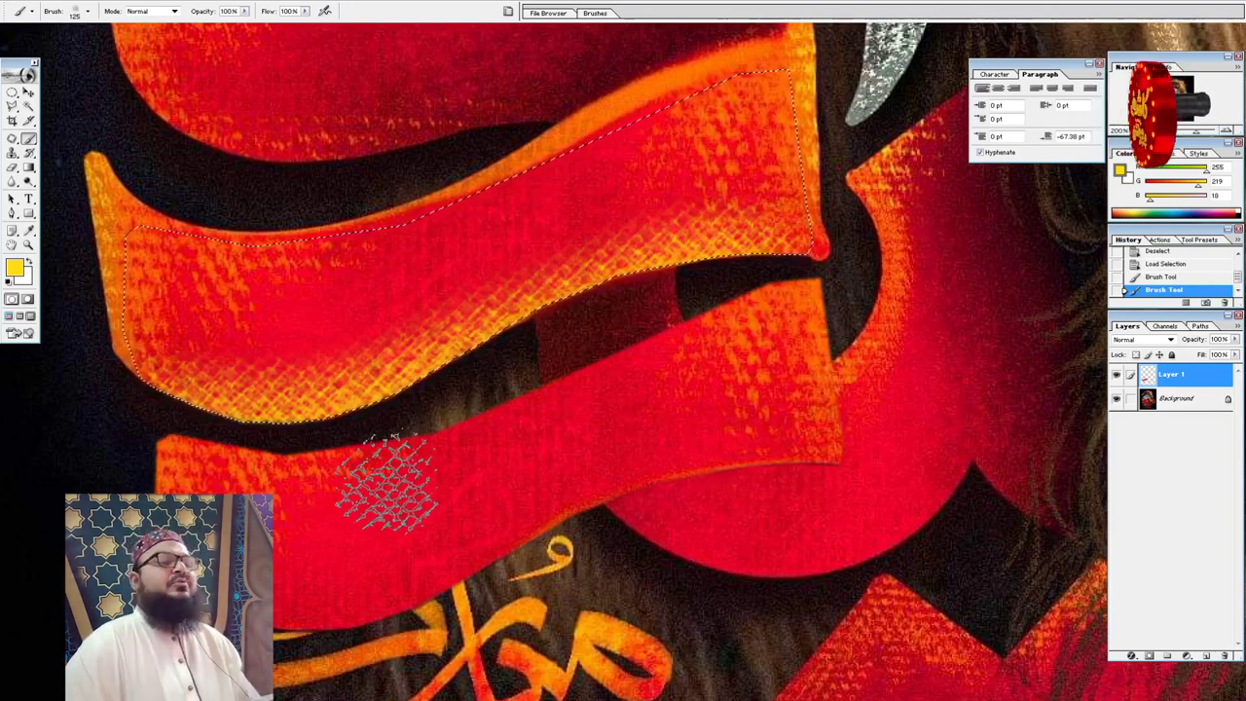
pyautogui.hotkey('ctrl', 'z')
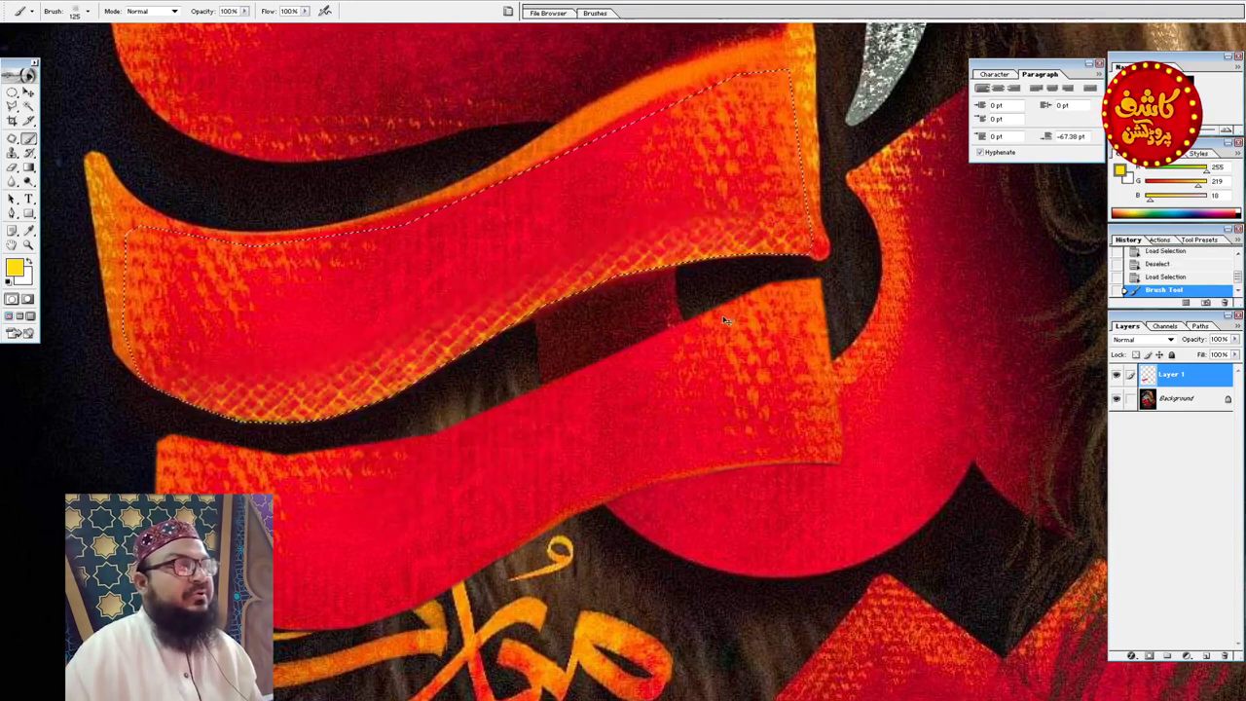
pyautogui.moveTo(710, 271); pyautogui.dragTo(691, 277)
pyautogui.moveTo(604, 287); pyautogui.dragTo(571, 320)
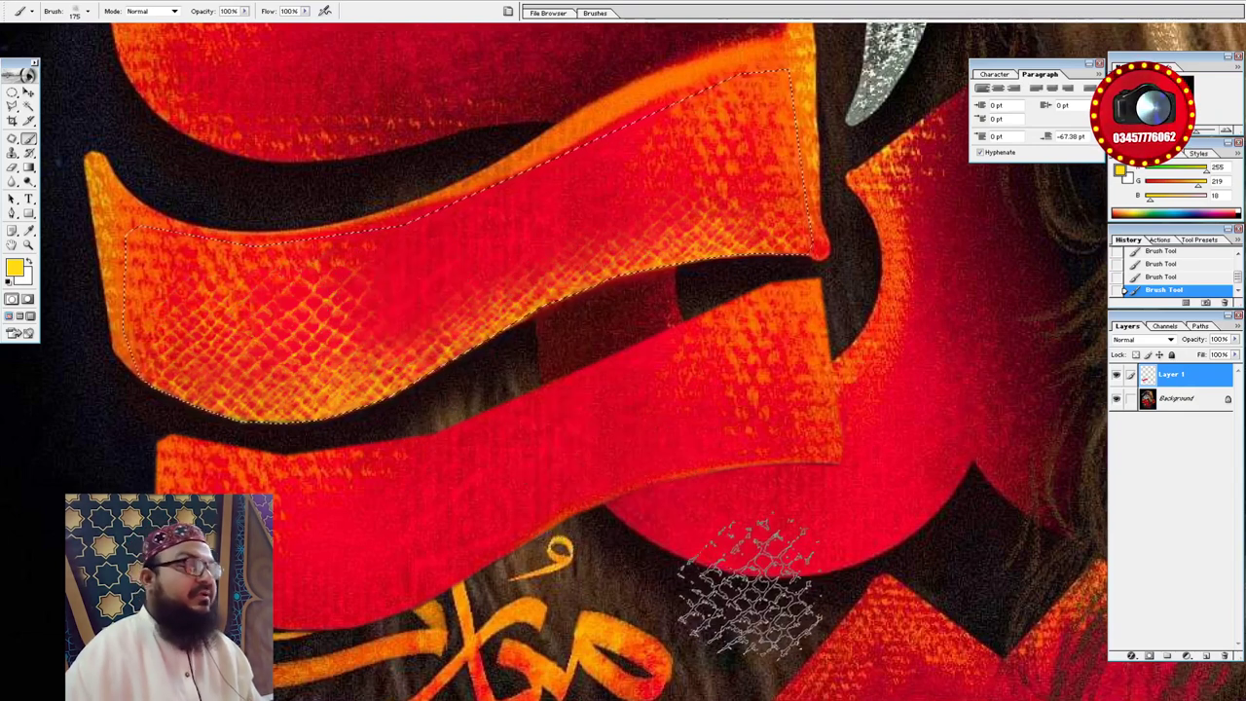
pyautogui.press('v')
pyautogui.rightClick(627, 423)
pyautogui.click(655, 433)
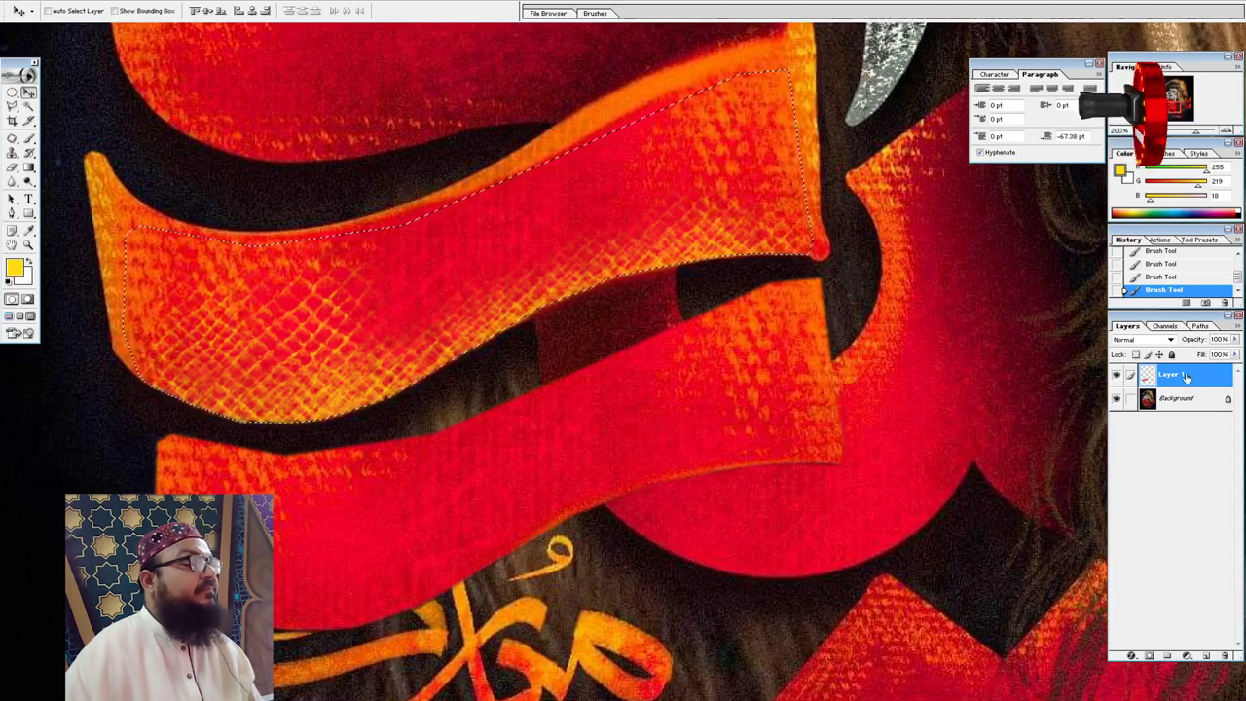
pyautogui.rightClick(578, 444)
pyautogui.click(612, 451)
pyautogui.moveTo(612, 451); pyautogui.dragTo(597, 481)
pyautogui.hotkey('ctrl', 'z')
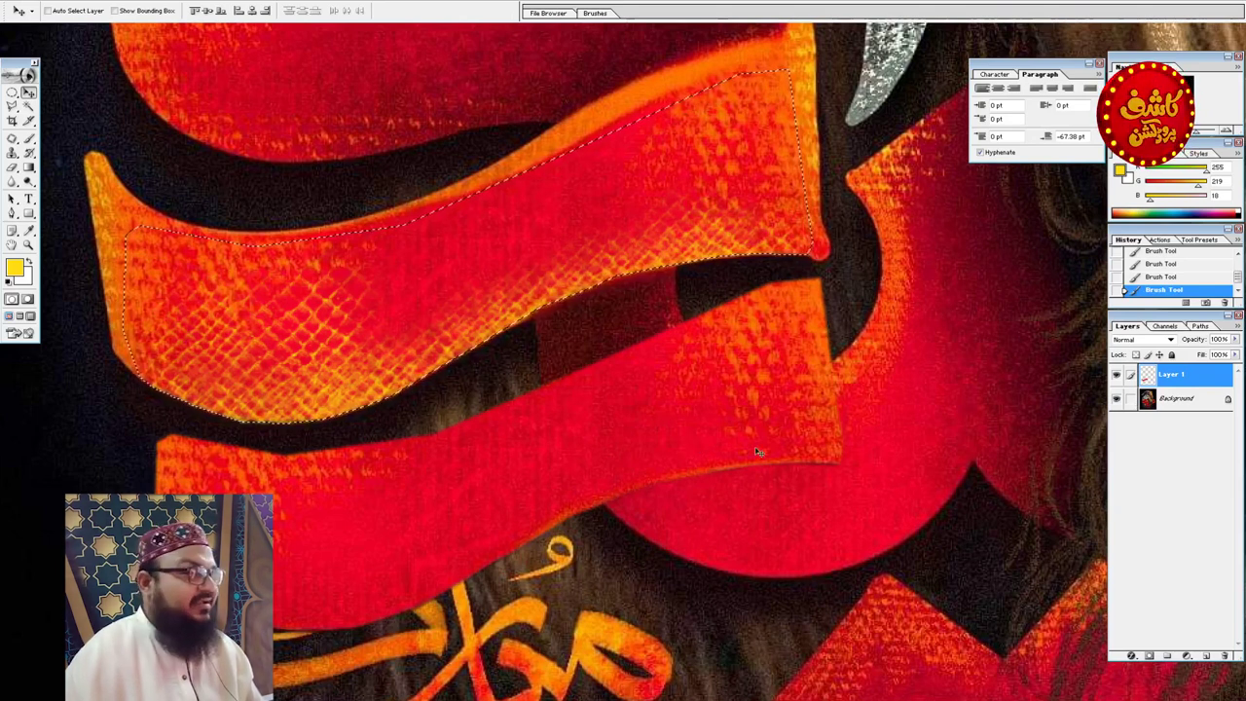
# - Load the contents of Layer 1 as a selection and try yellow scale texture along the lower red stroke's bottom edge, undoing the trial strokes
pyautogui.keyDown('ctrl'); pyautogui.click(1147, 374); pyautogui.keyUp('ctrl')
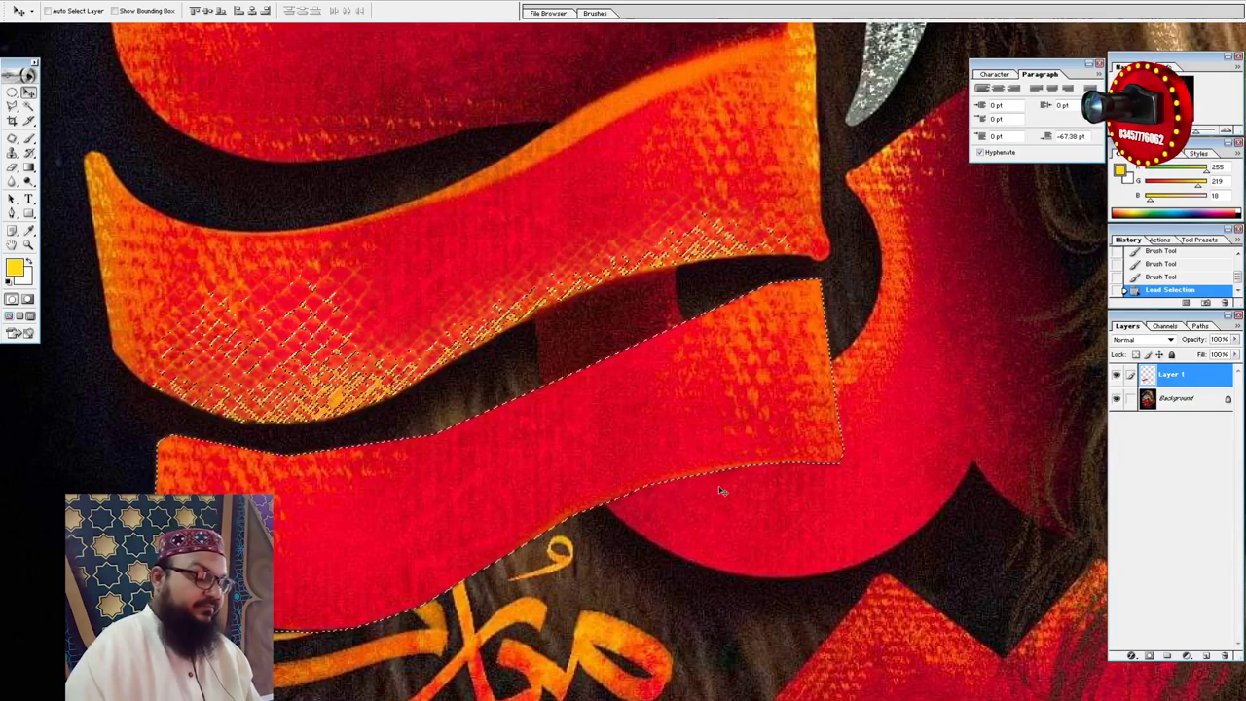
pyautogui.press('b')
pyautogui.moveTo(737, 477)
pyautogui.mouseDown()
pyautogui.moveTo(779, 453)
pyautogui.moveTo(672, 452)
pyautogui.moveTo(603, 526)
pyautogui.moveTo(477, 564)
pyautogui.mouseUp()
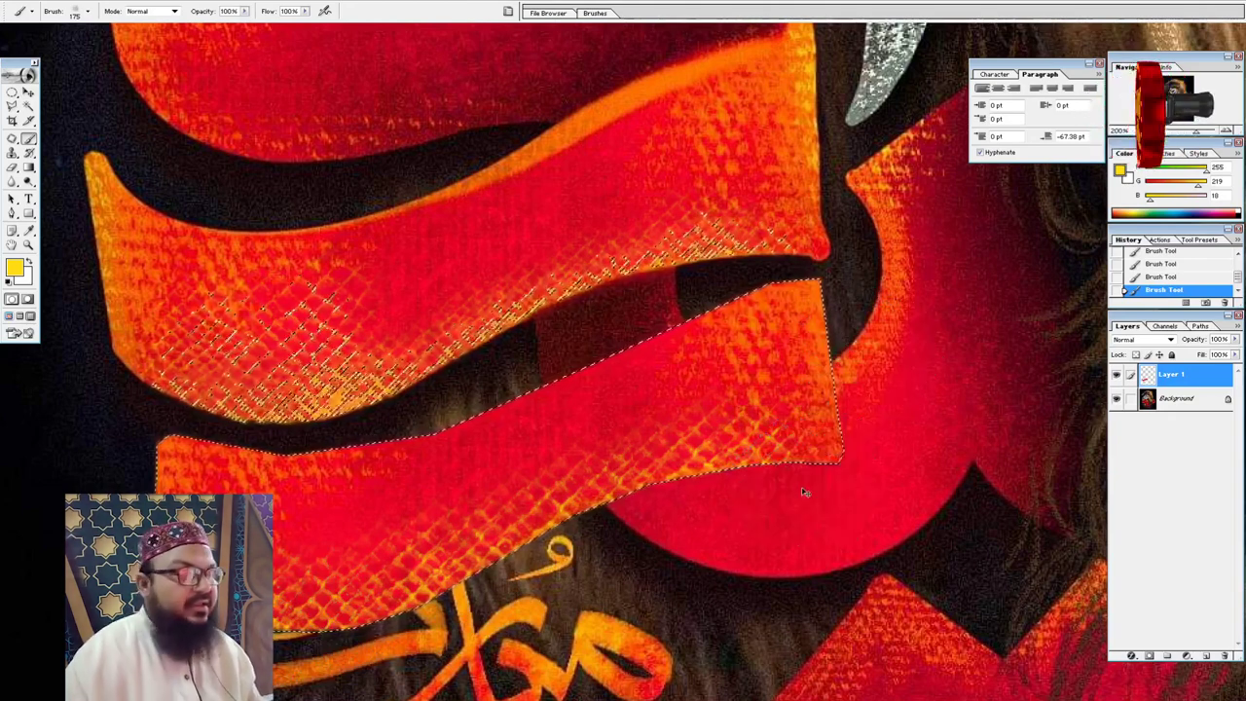
pyautogui.hotkey('ctrl', 'alt', 'z')
pyautogui.hotkey('ctrl', 'alt', 'z')
pyautogui.hotkey('ctrl', 'alt', 'z')
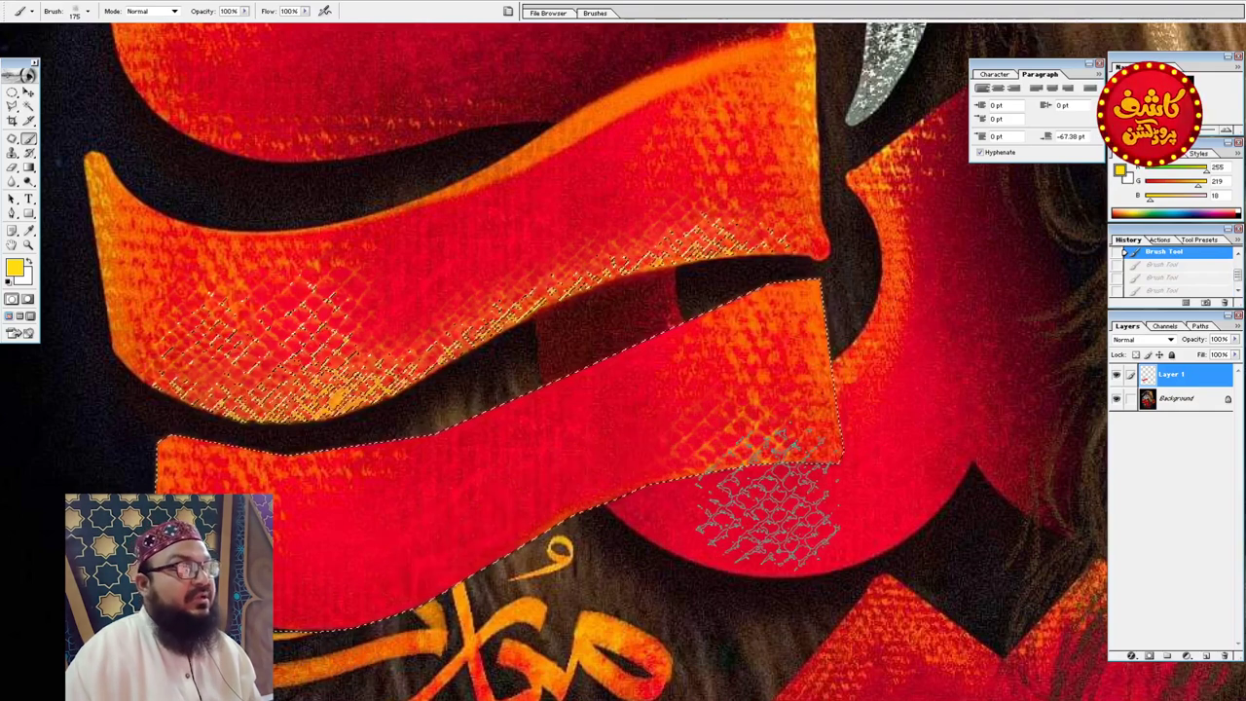
pyautogui.hotkey('ctrl', 'alt', 'z')
# - Paint yellow scale texture along the bottom edge of the lower red stroke and clear the selection
pyautogui.click(752, 511)
pyautogui.click(643, 511)
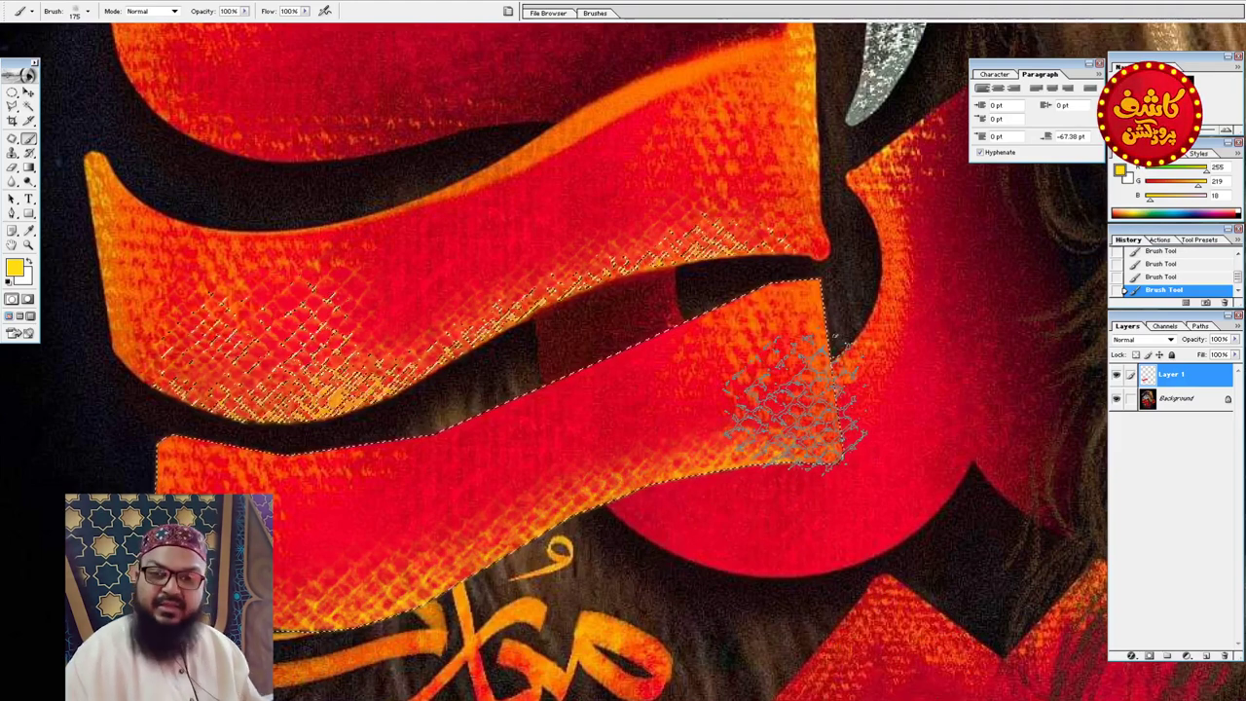
pyautogui.hotkey('ctrl', 'd')
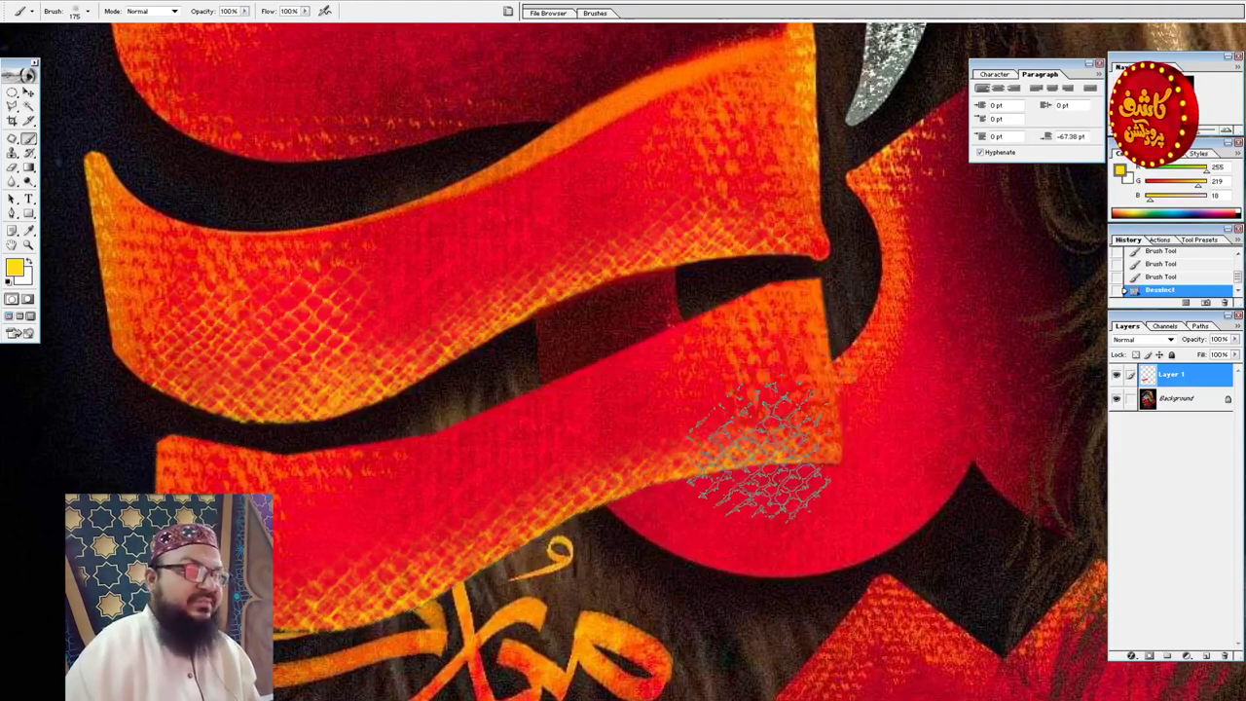
# - Try the yellow scale texture on the red letter stroke beside the goat's beard in a panel-free view, and undo the strokes
pyautogui.moveTo(817, 332); pyautogui.dragTo(422, 148)
pyautogui.moveTo(910, 240); pyautogui.dragTo(640, 642)
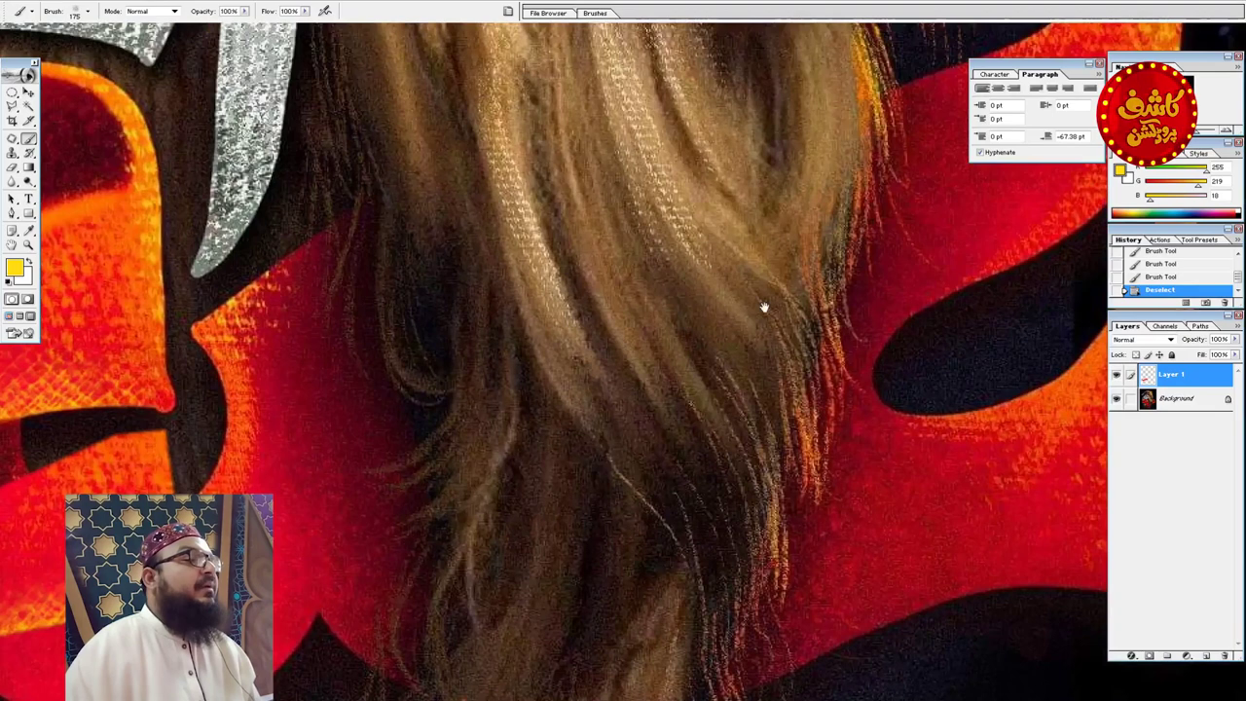
pyautogui.moveTo(765, 305); pyautogui.dragTo(751, 448)
pyautogui.moveTo(691, 368); pyautogui.dragTo(784, 504)
pyautogui.press('Tab')
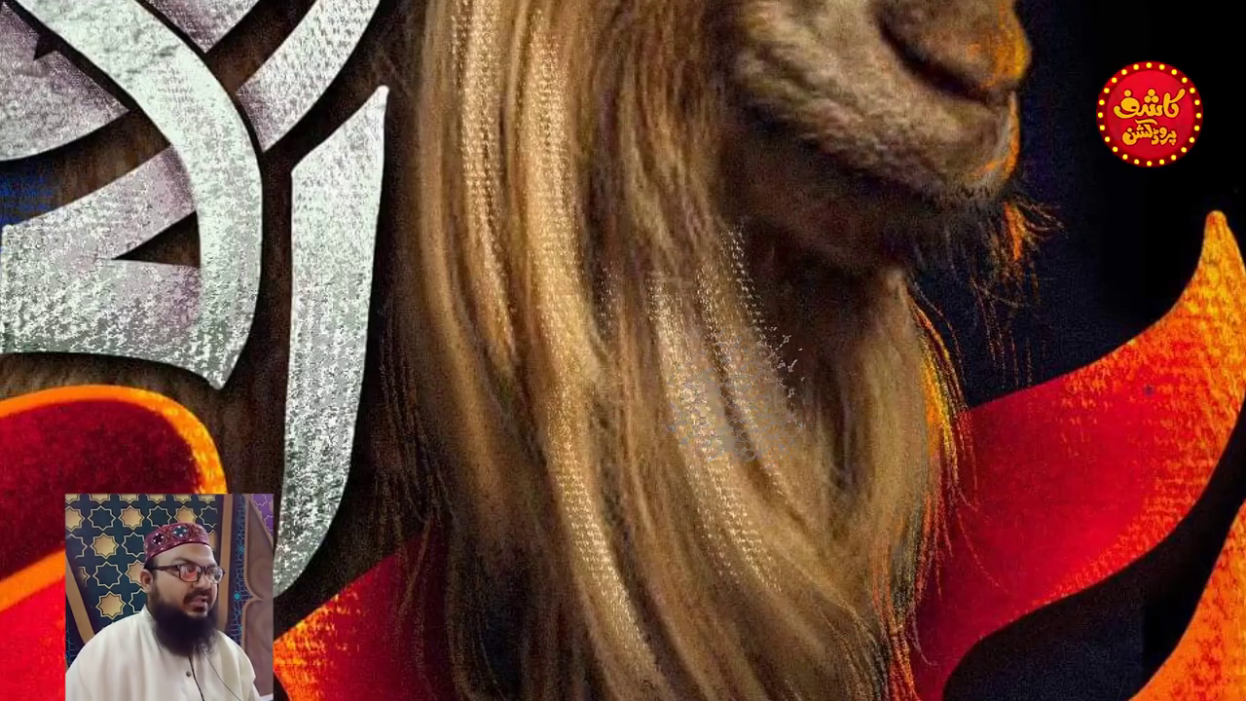
pyautogui.moveTo(659, 306)
pyautogui.mouseDown()
pyautogui.moveTo(528, 411)
pyautogui.moveTo(582, 276)
pyautogui.mouseUp()
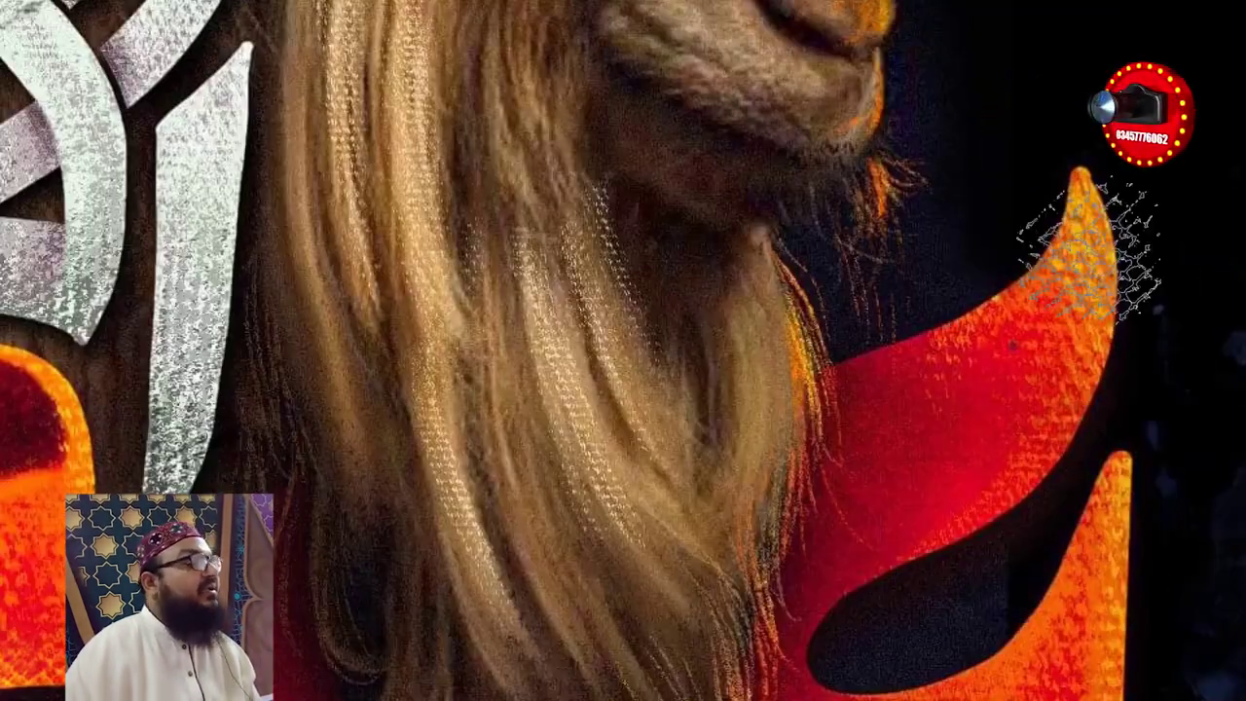
pyautogui.click(957, 425)
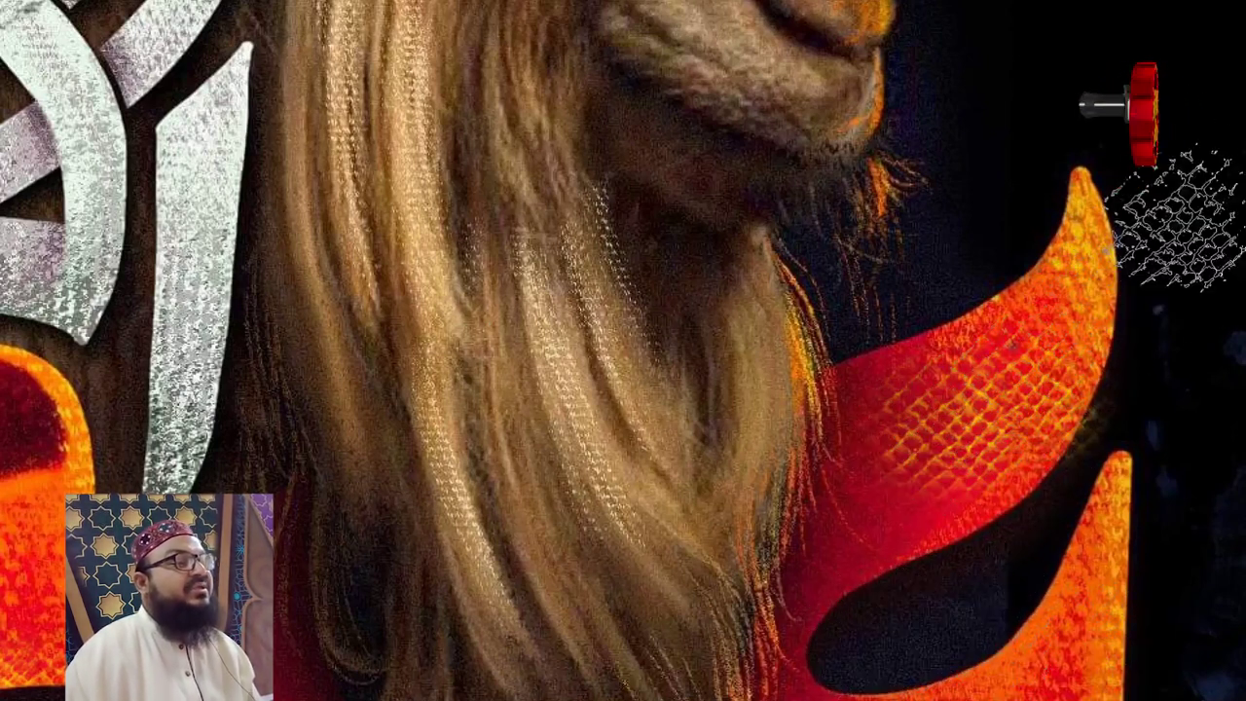
pyautogui.hotkey('ctrl', 'z')
pyautogui.hotkey('ctrl', 'z')
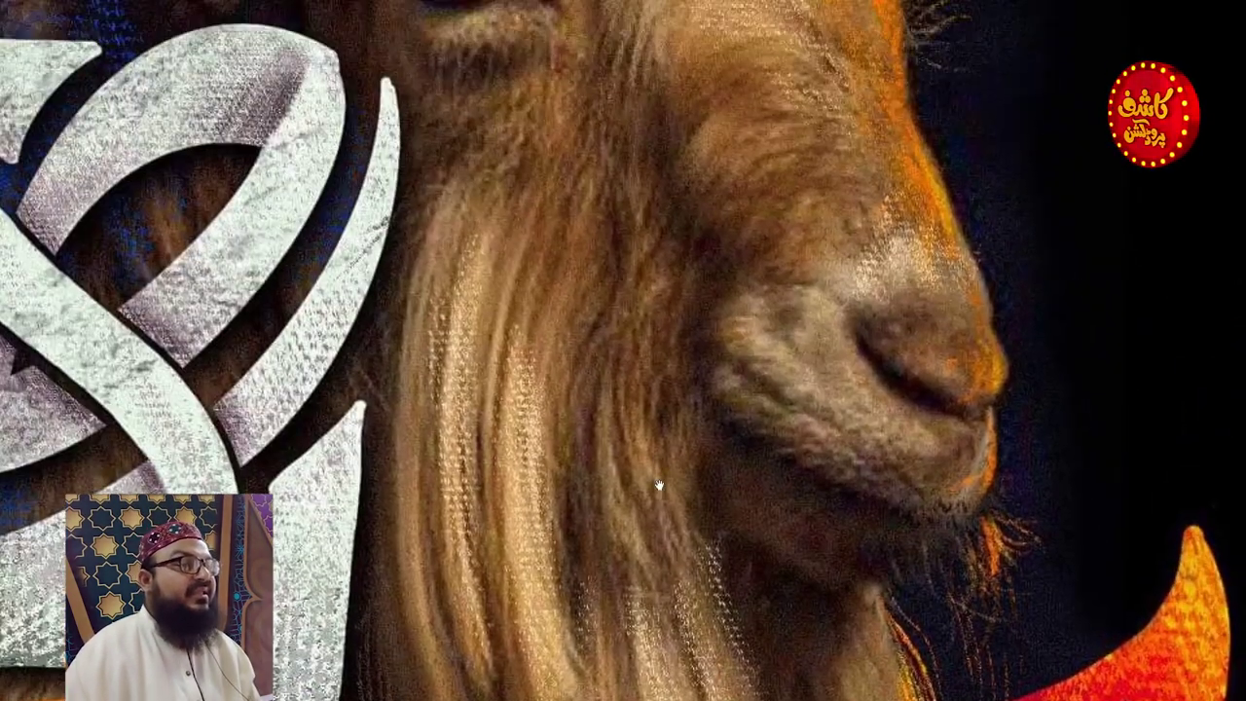
# - Reduce the brush size to 90 pixels and set the foreground color to the goat's tan fur tone, RGB 212, 168, 121
pyautogui.moveTo(549, 439); pyautogui.dragTo(656, 342)
pyautogui.scroll(-2, 642, 338)
pyautogui.moveTo(615, 406); pyautogui.dragTo(563, 443)
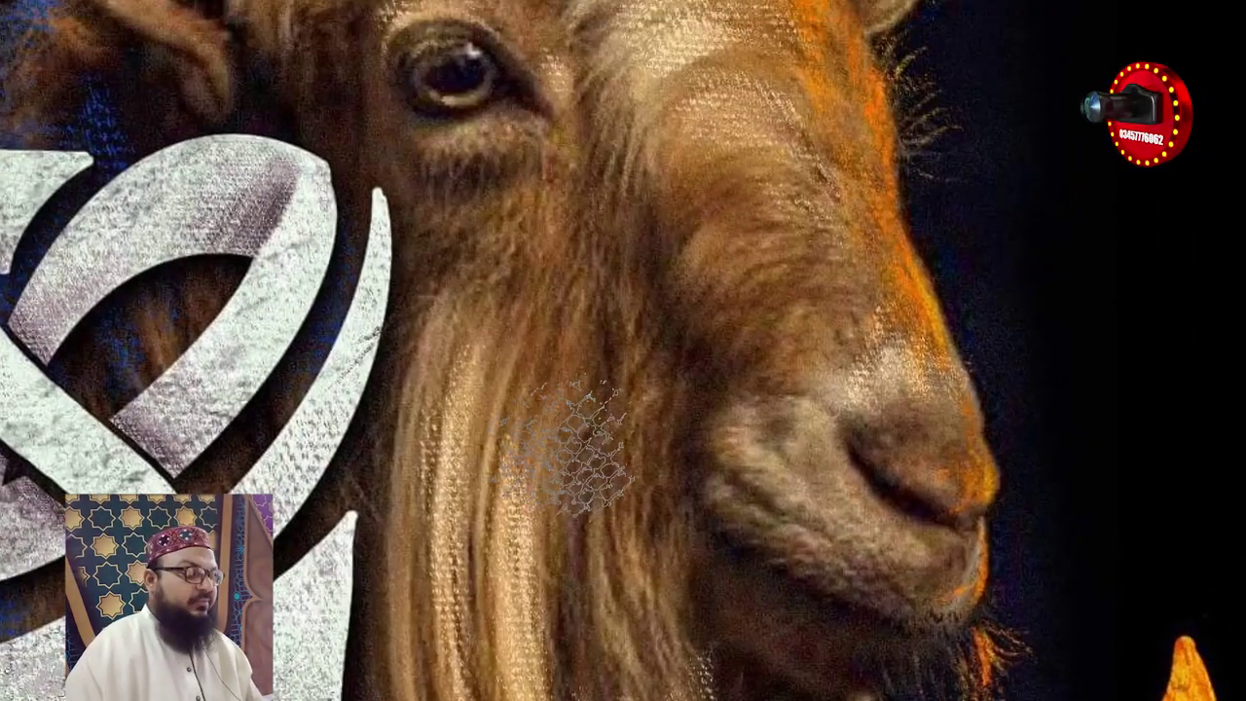
pyautogui.press('[')
pyautogui.press('[')
pyautogui.press('[')
pyautogui.press('[')
pyautogui.press('[')
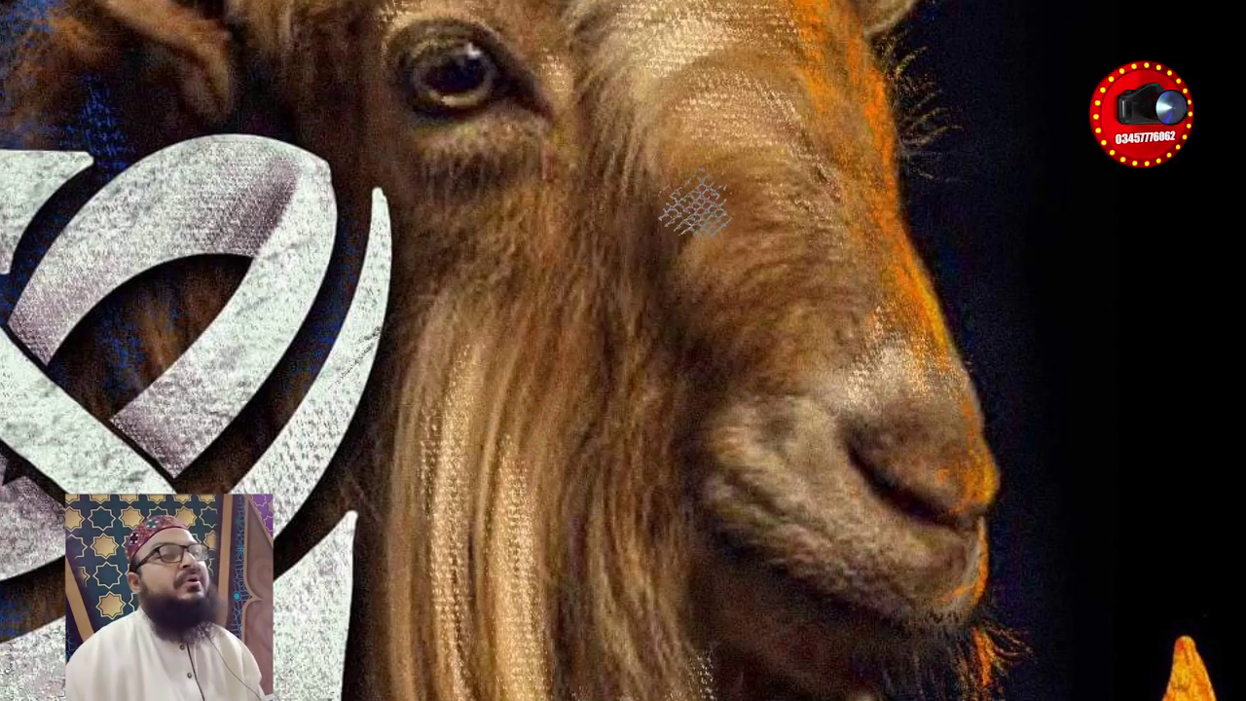
pyautogui.press('Tab')
pyautogui.press('Tab')
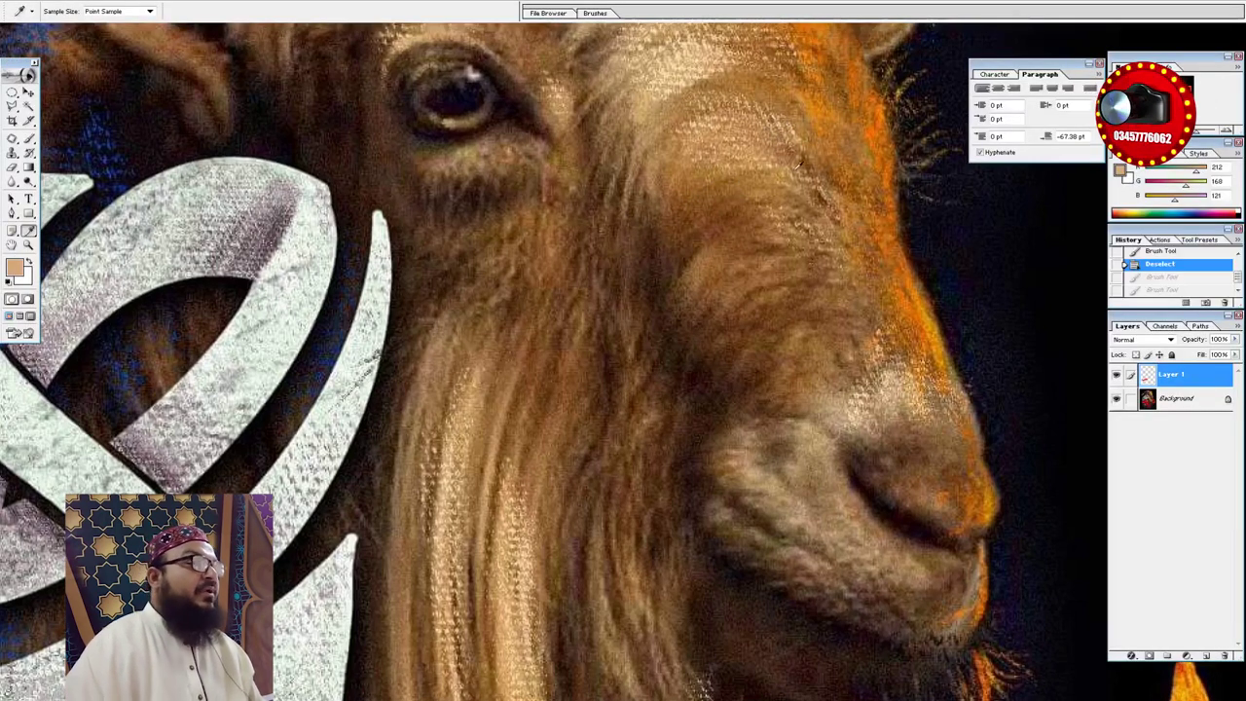
pyautogui.press('b')
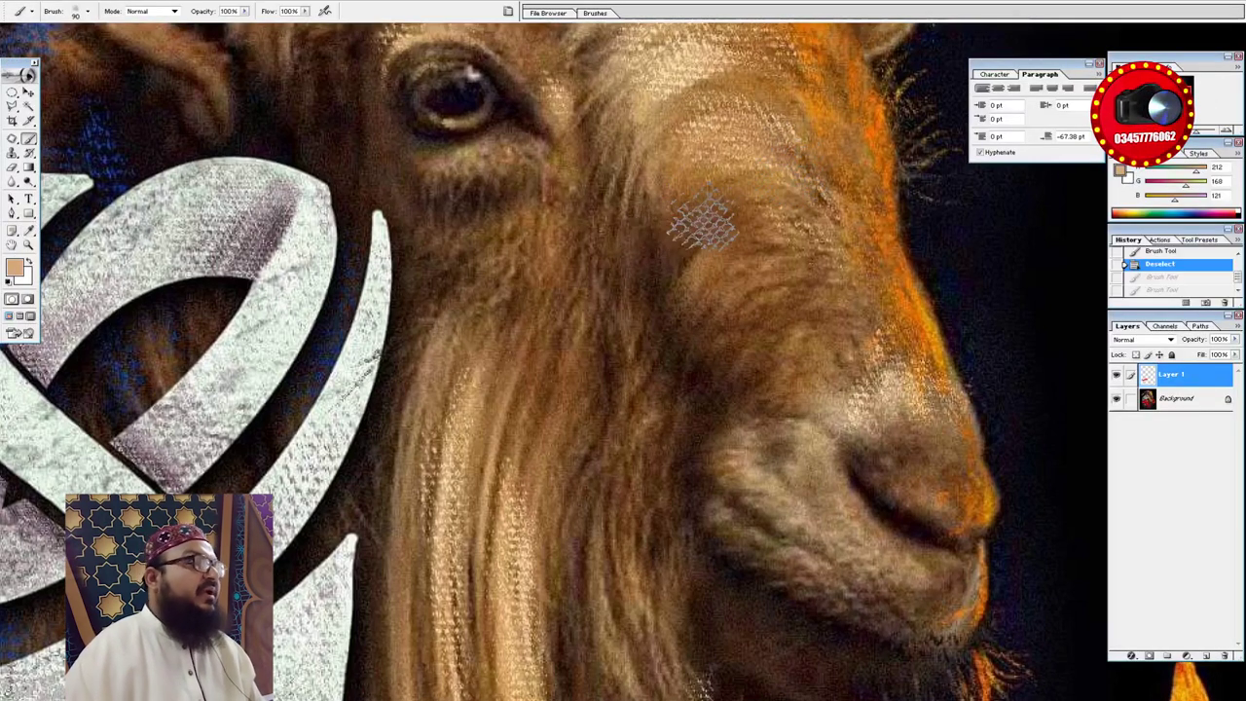
# - Try the tan scale texture across the bridge of the goat's nose with the 90-pixel brush and undo the strokes
pyautogui.moveTo(691, 234)
pyautogui.mouseDown()
pyautogui.moveTo(819, 202)
pyautogui.moveTo(857, 226)
pyautogui.moveTo(872, 258)
pyautogui.mouseUp()
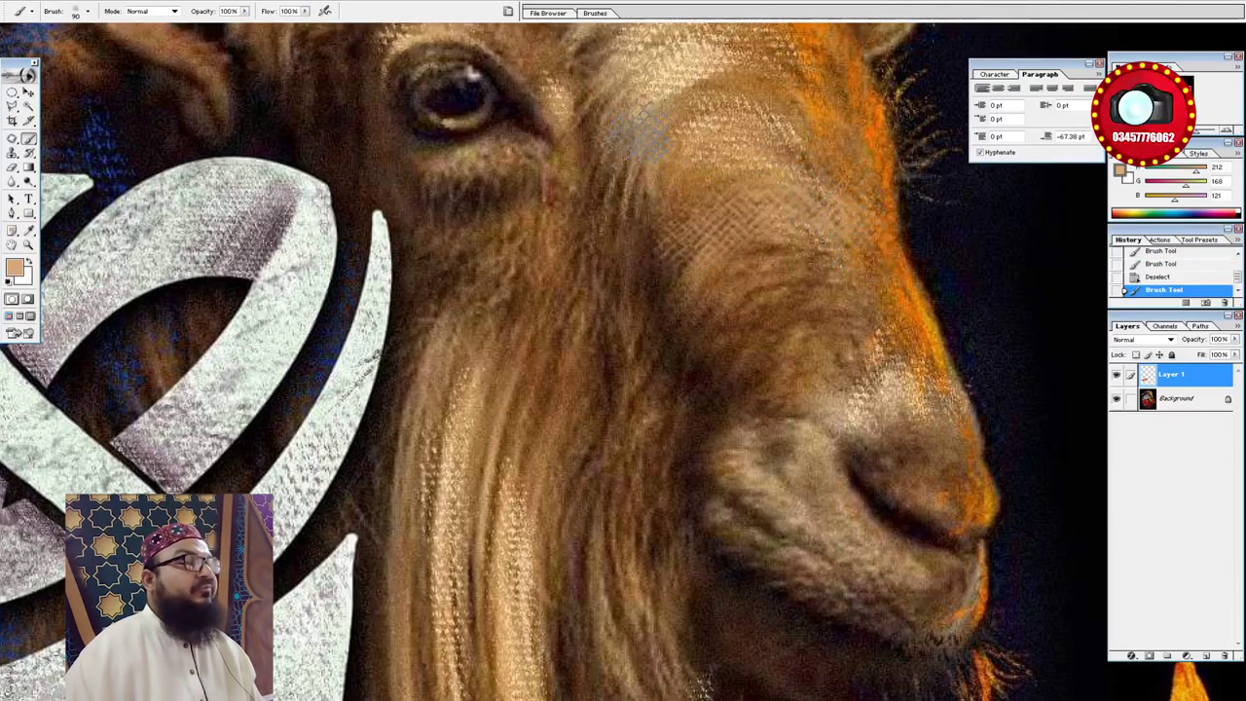
pyautogui.moveTo(740, 258)
pyautogui.mouseDown()
pyautogui.moveTo(674, 292)
pyautogui.moveTo(685, 278)
pyautogui.moveTo(782, 273)
pyautogui.moveTo(850, 292)
pyautogui.moveTo(830, 326)
pyautogui.moveTo(707, 330)
pyautogui.mouseUp()
pyautogui.hotkey('ctrl', 'alt', 'z')
pyautogui.hotkey('ctrl', 'alt', 'z')
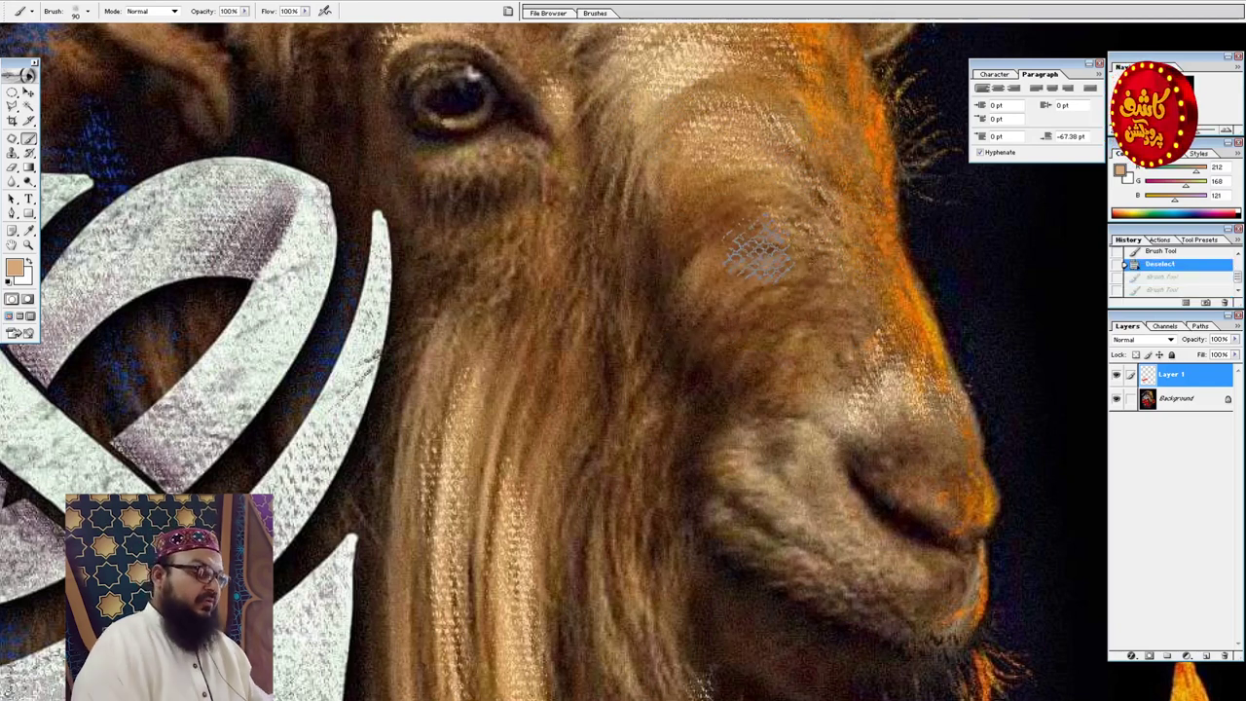
# - Paint tan scale texture across the bridge of the goat's nose with the brush at 80 pixels
pyautogui.moveTo(749, 248)
pyautogui.mouseDown()
pyautogui.moveTo(662, 216)
pyautogui.moveTo(725, 185)
pyautogui.moveTo(838, 189)
pyautogui.moveTo(754, 226)
pyautogui.mouseUp()
pyautogui.moveTo(682, 246)
pyautogui.mouseDown()
pyautogui.moveTo(757, 226)
pyautogui.moveTo(838, 243)
pyautogui.moveTo(861, 273)
pyautogui.mouseUp()
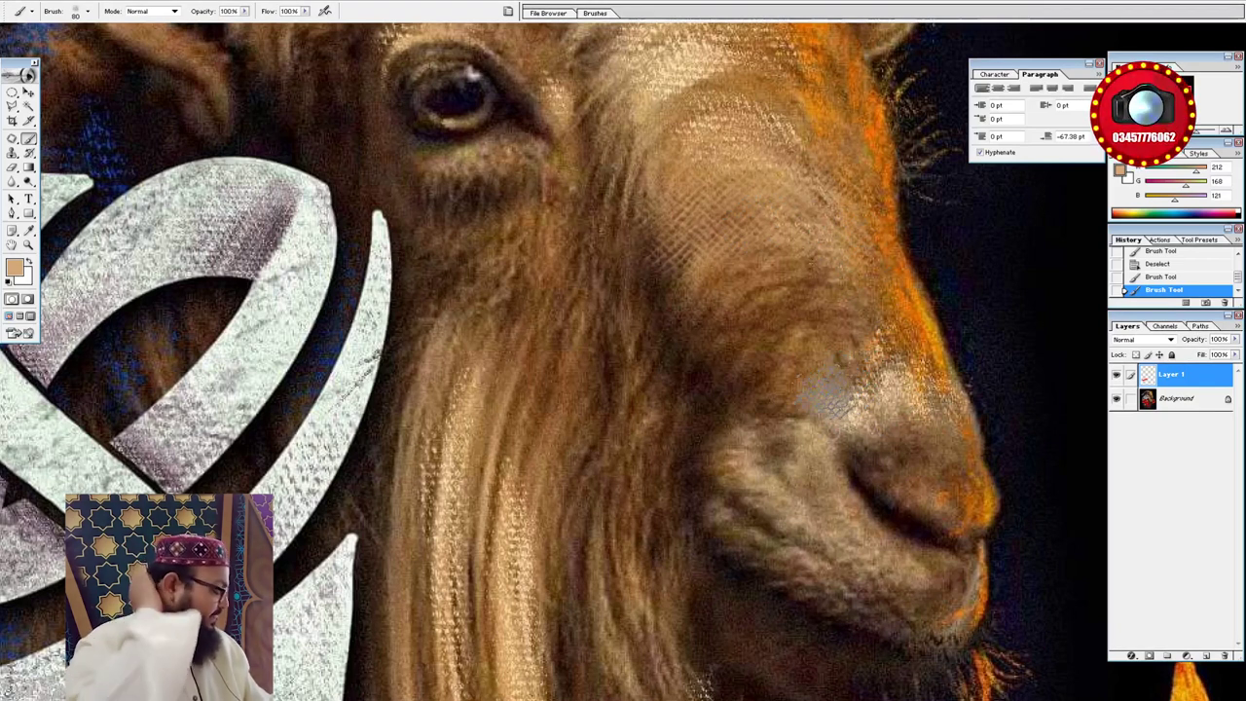
# - Add a new layer above Layer 1 and paint tan scale texture down the long hair below the goat's cheek
pyautogui.click(1207, 656)
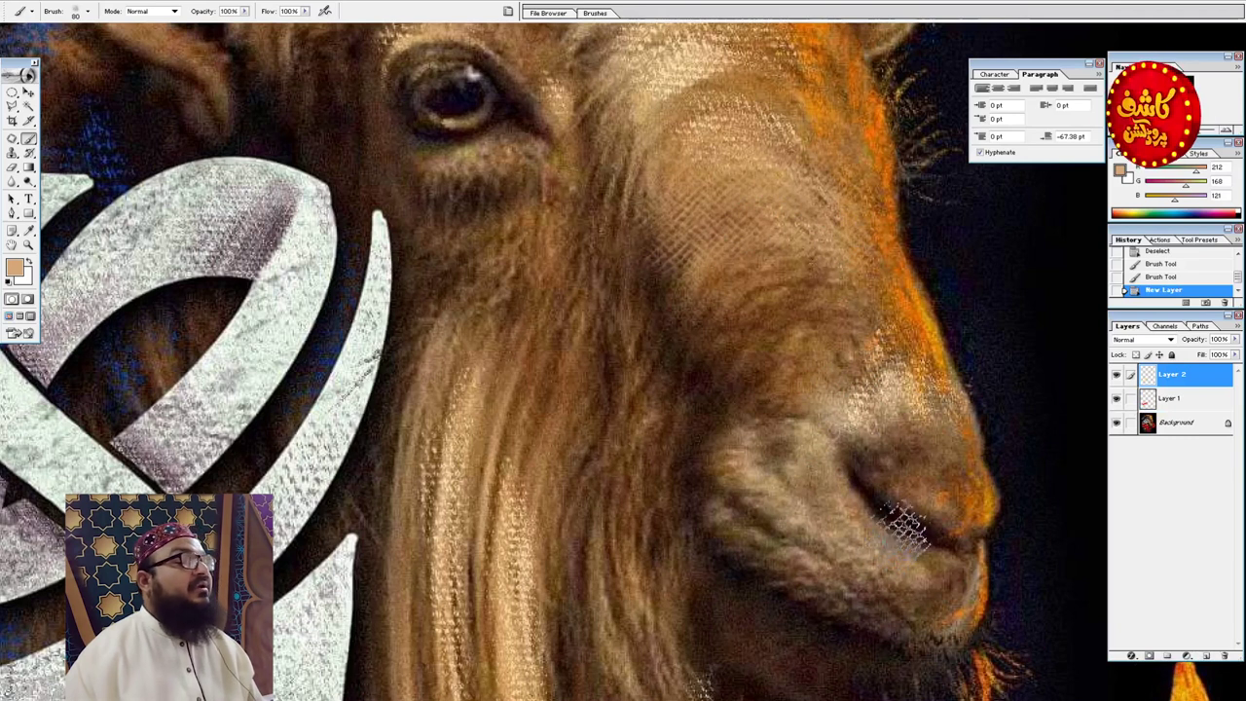
pyautogui.moveTo(737, 376); pyautogui.dragTo(674, 282)
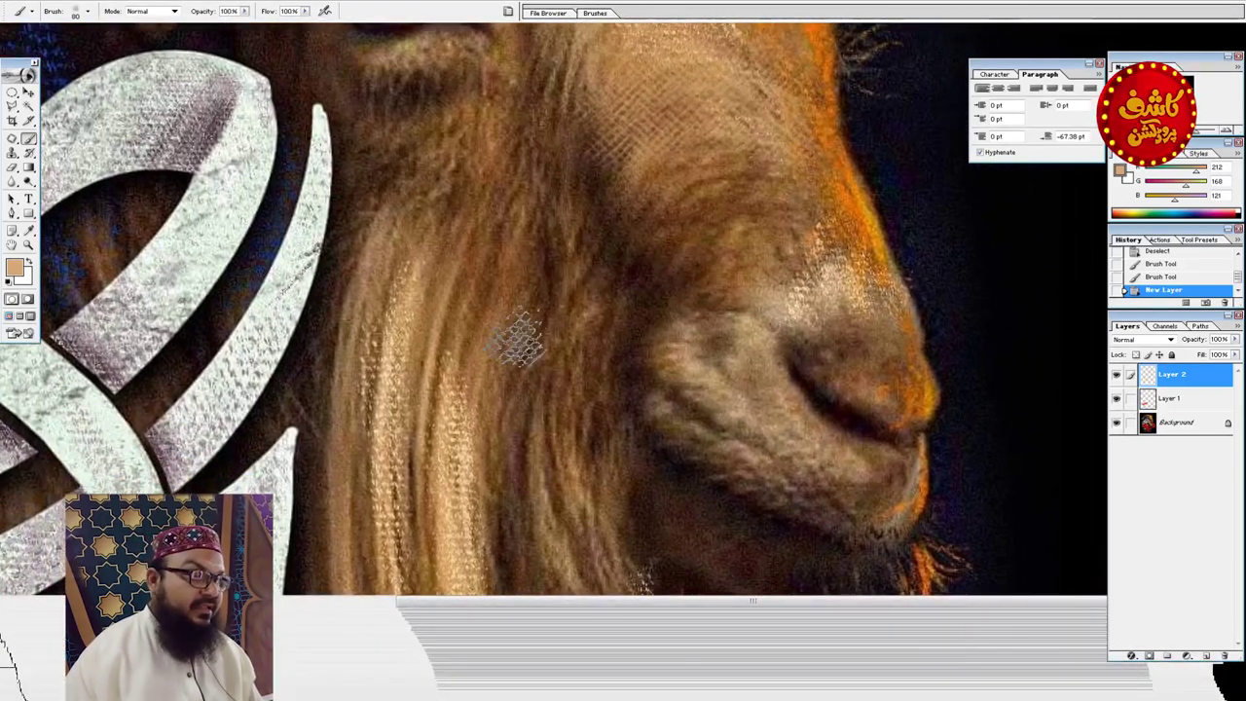
pyautogui.moveTo(548, 273)
pyautogui.mouseDown()
pyautogui.moveTo(514, 381)
pyautogui.moveTo(514, 501)
pyautogui.mouseUp()
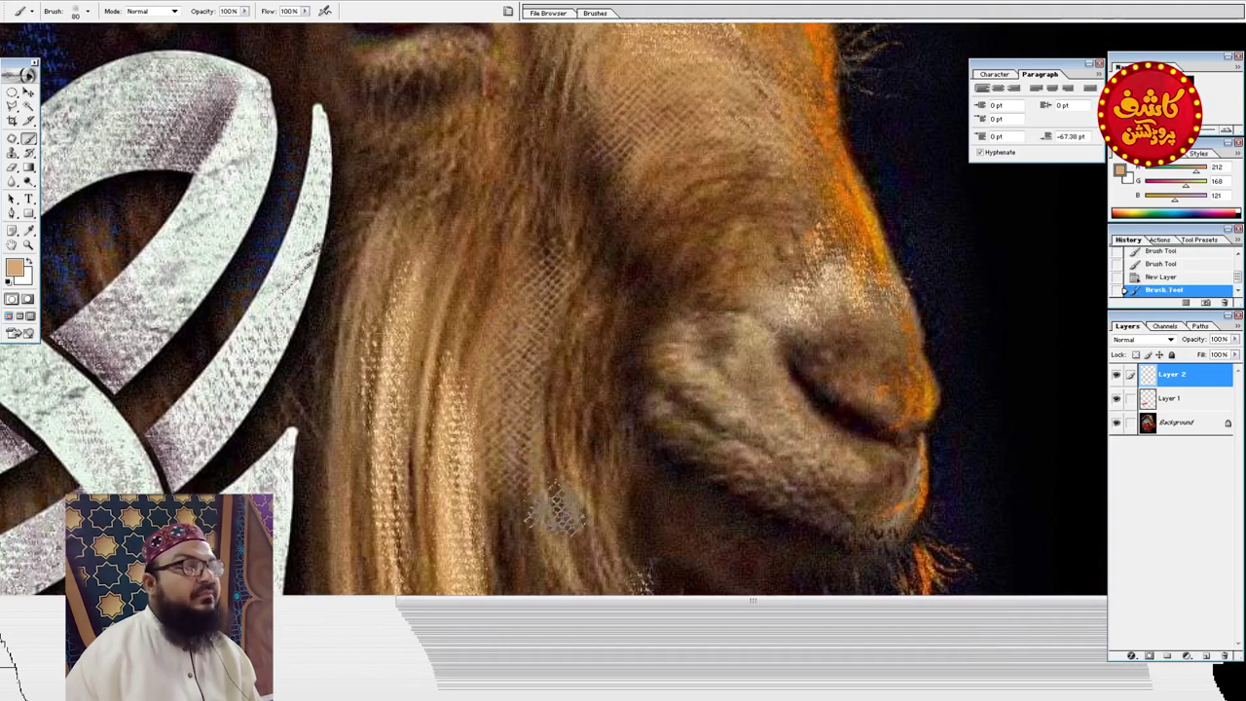
pyautogui.hotkey('ctrl', 'z')
pyautogui.moveTo(529, 292); pyautogui.dragTo(509, 560)
pyautogui.moveTo(521, 619); pyautogui.dragTo(514, 596)
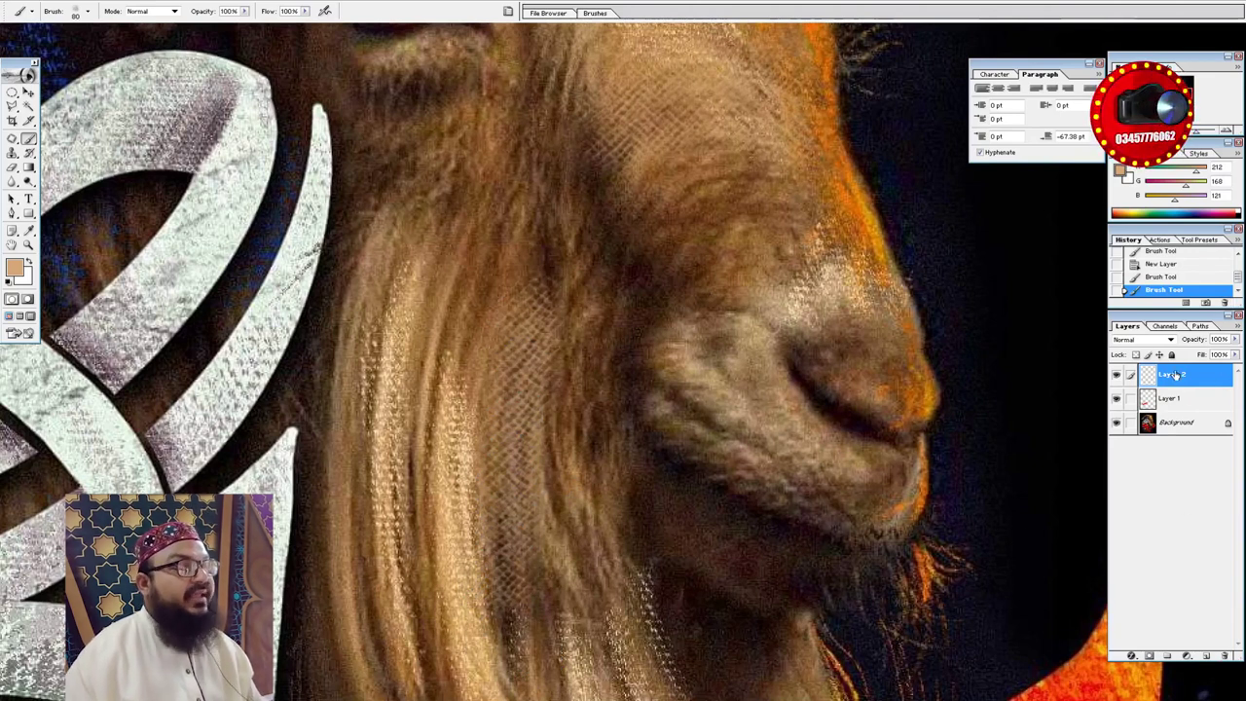
pyautogui.doubleClick(1224, 378)
pyautogui.press('Escape')
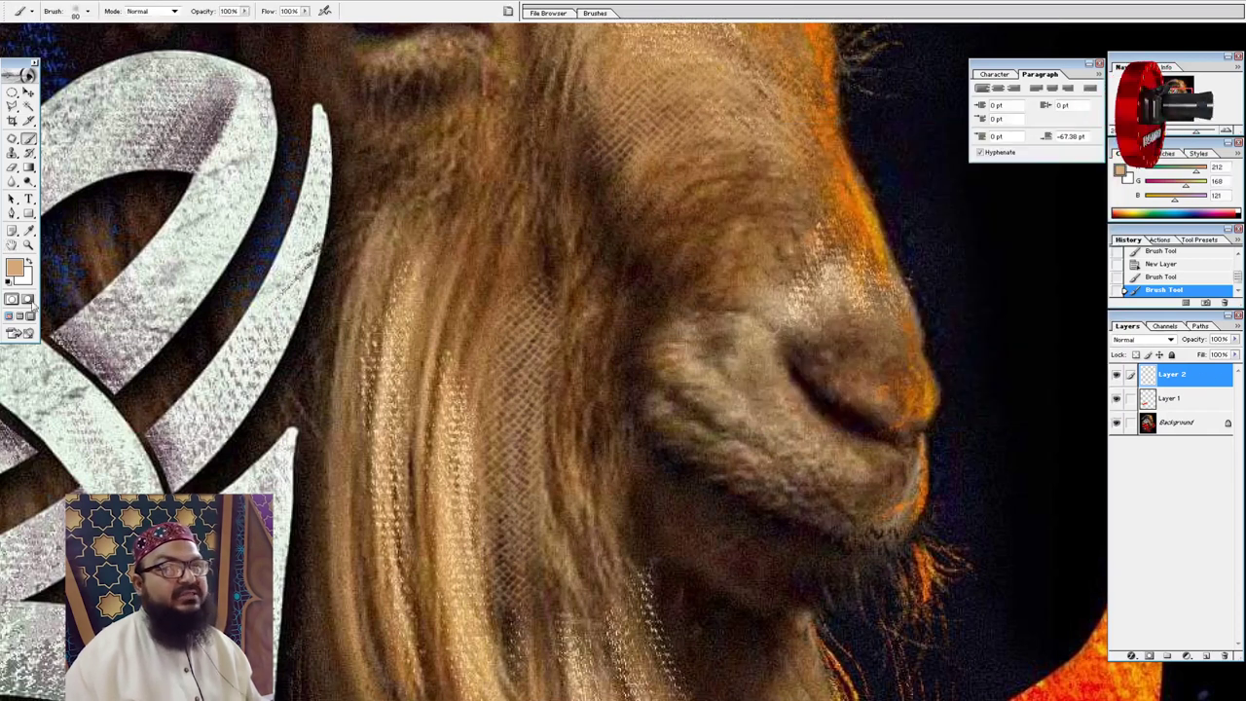
# - Sample the light tan of the goat's long hair, RGB 235, 202, 151, and recolor Layer 2's painted scale texture with it
pyautogui.click(16, 270)
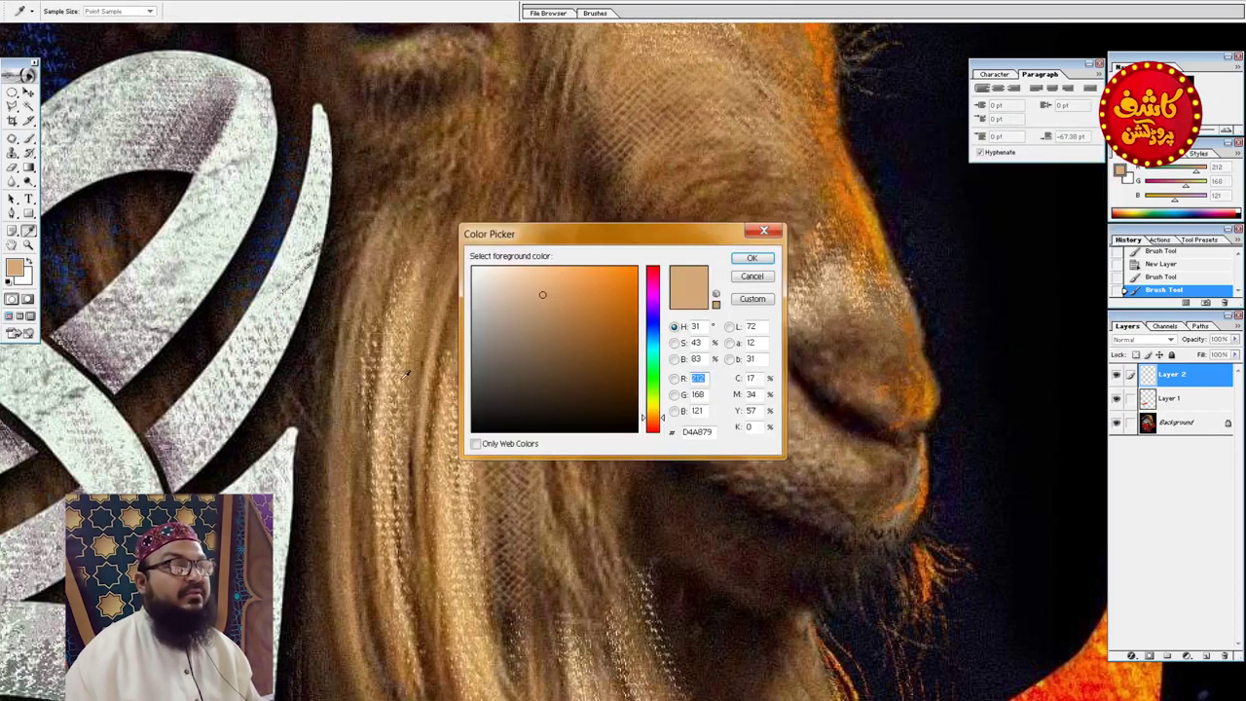
pyautogui.click(389, 380)
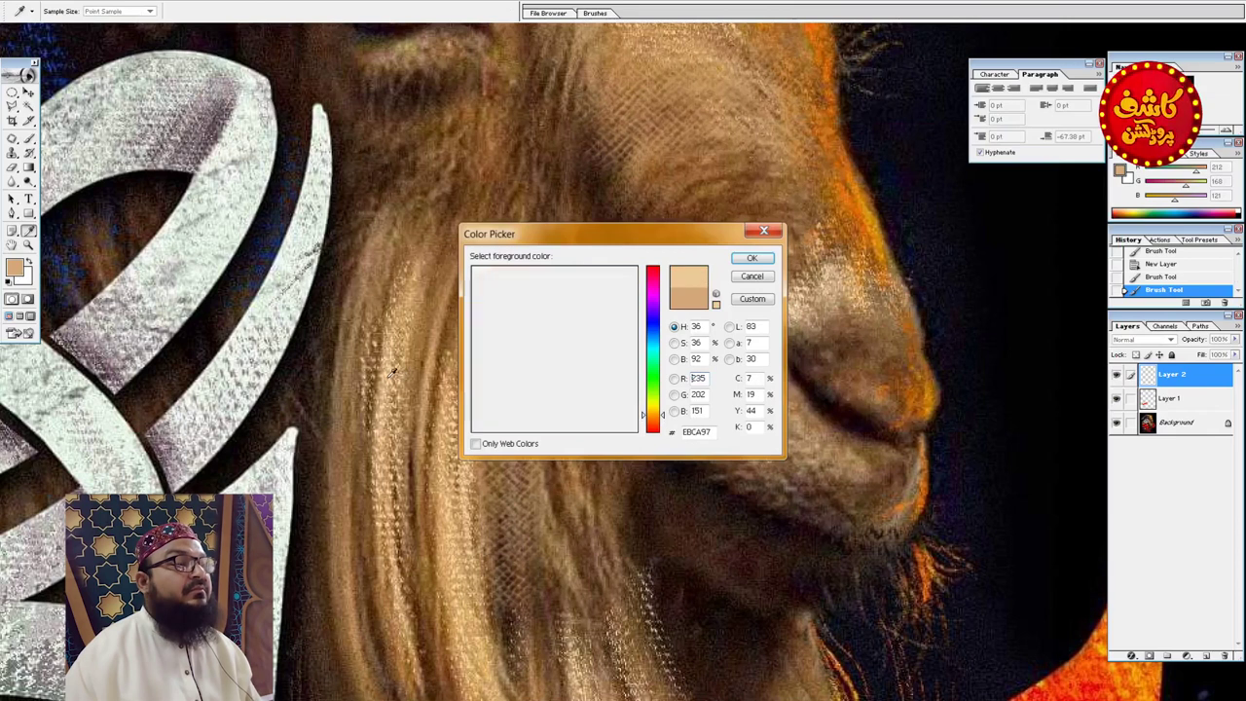
pyautogui.click(767, 261)
pyautogui.hotkey('shift', 'alt', 'BackSpace')
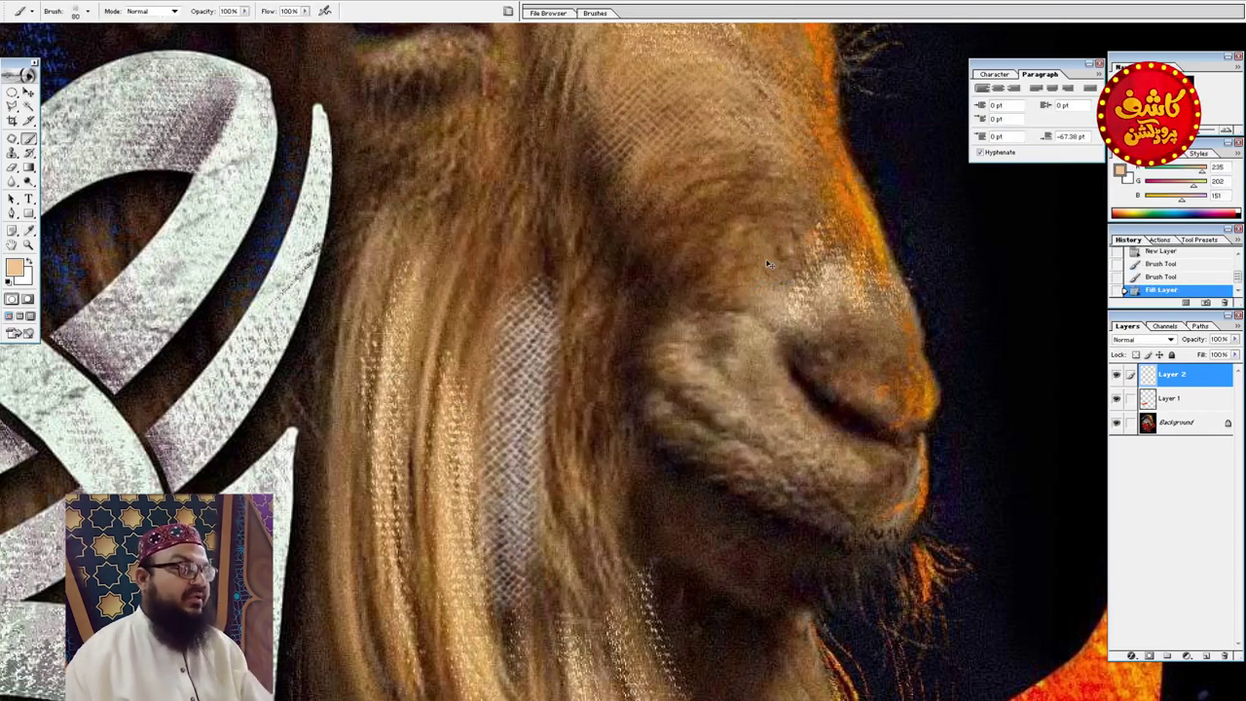
pyautogui.hotkey('alt', 'shift', 'BackSpace')
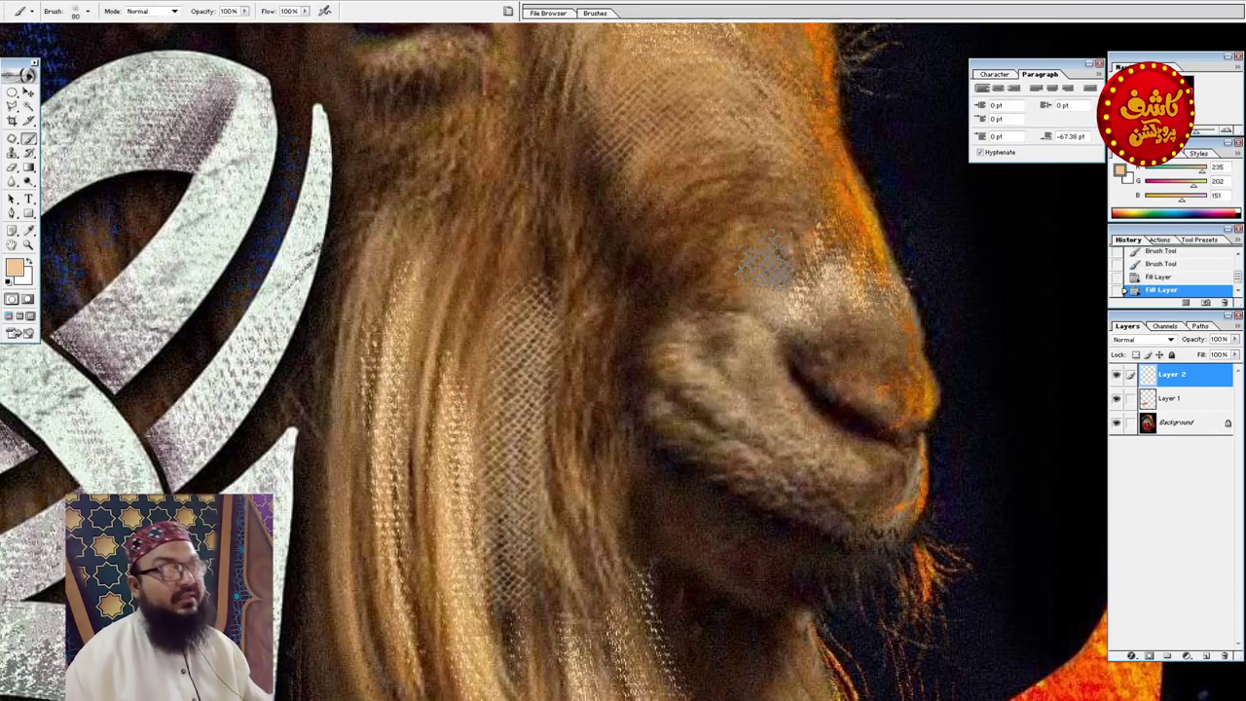
# - Sample the blue beside the goat's ear and adjust the foreground color to a stronger blue, RGB 0, 59, 188
pyautogui.press('v')
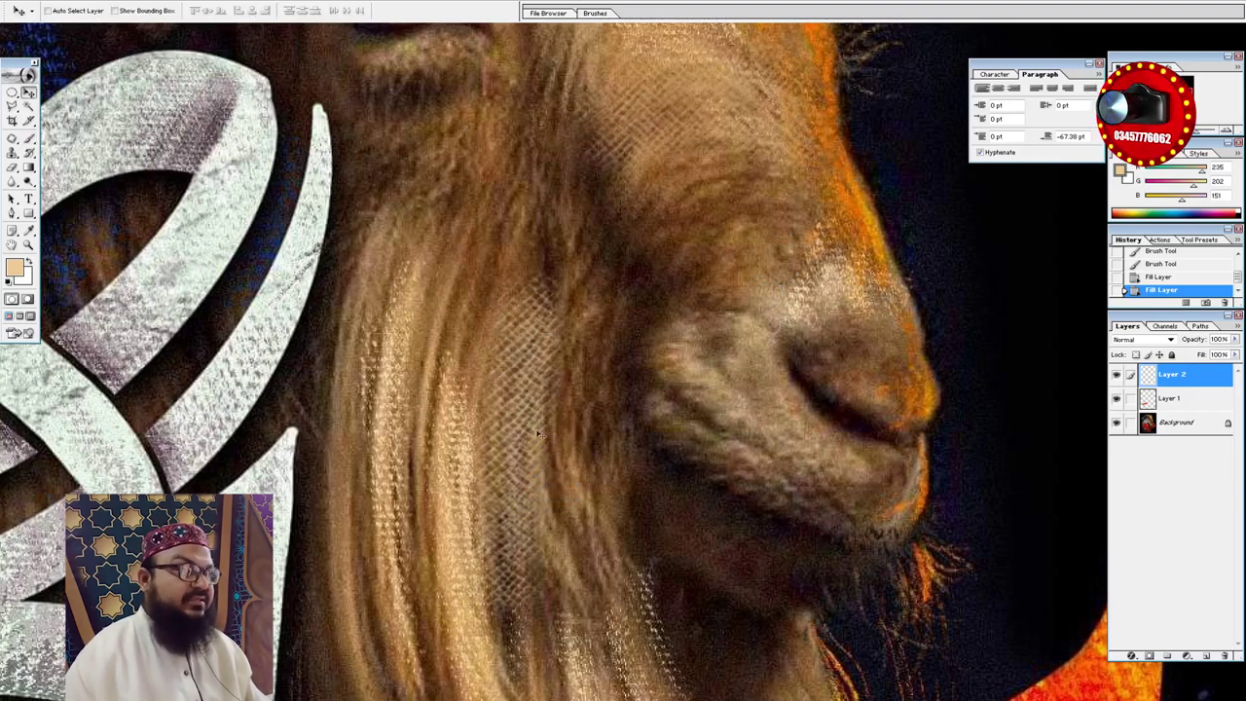
pyautogui.moveTo(388, 275); pyautogui.dragTo(516, 401)
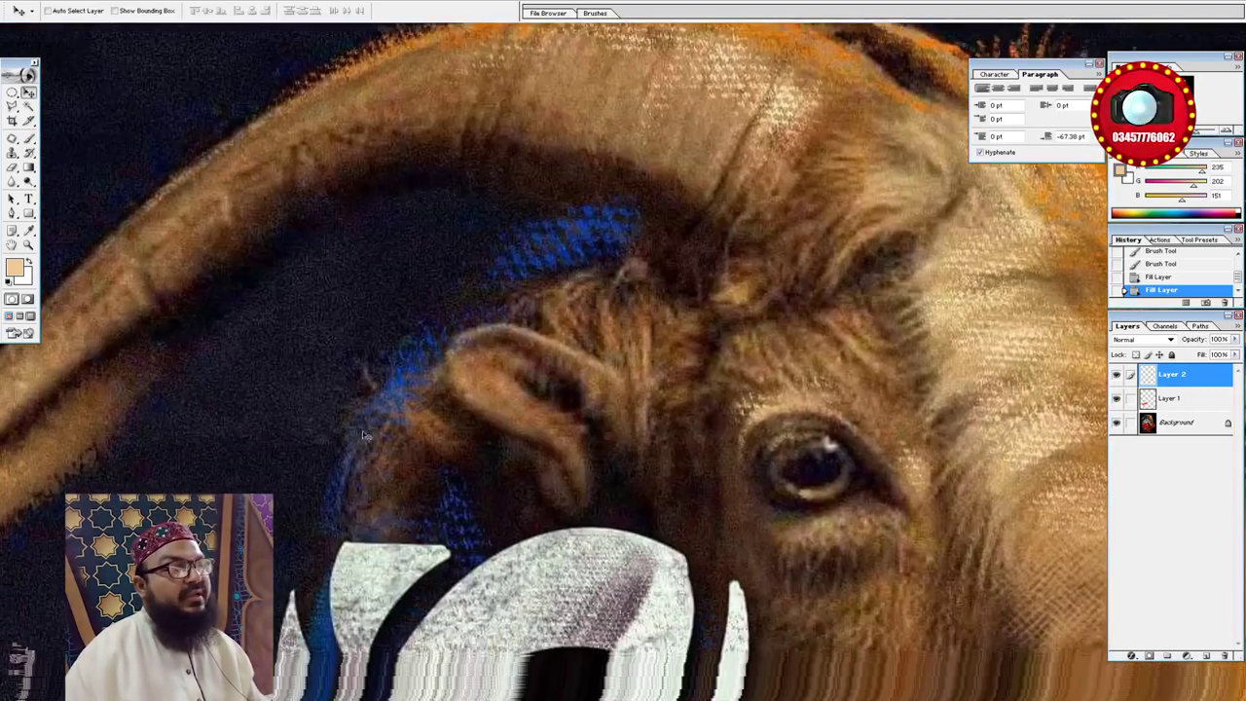
pyautogui.moveTo(478, 451); pyautogui.dragTo(578, 477)
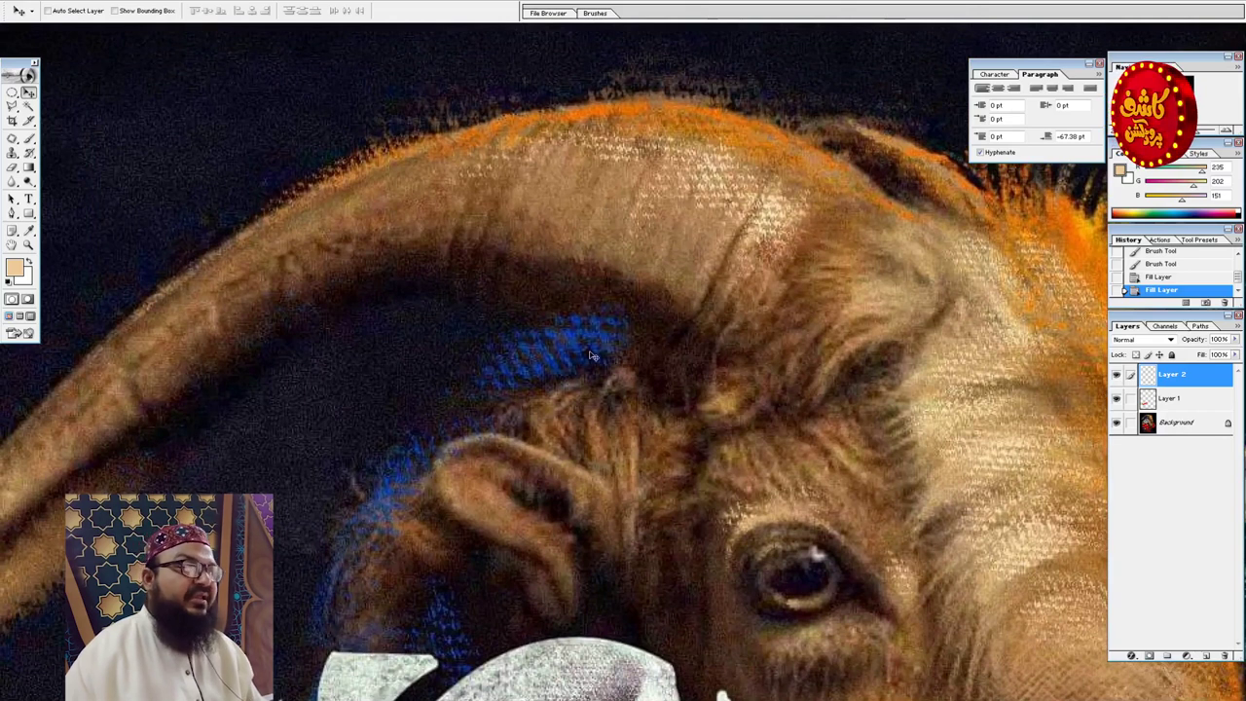
pyautogui.click(14, 267)
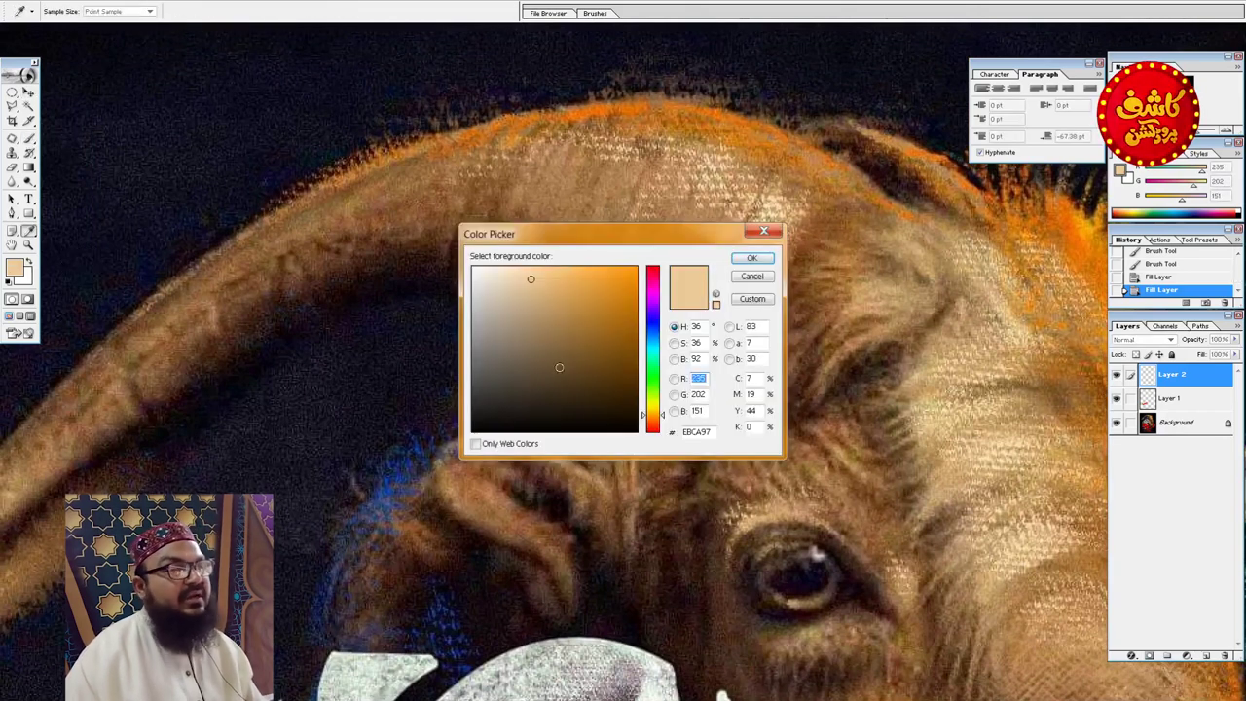
pyautogui.click(399, 476)
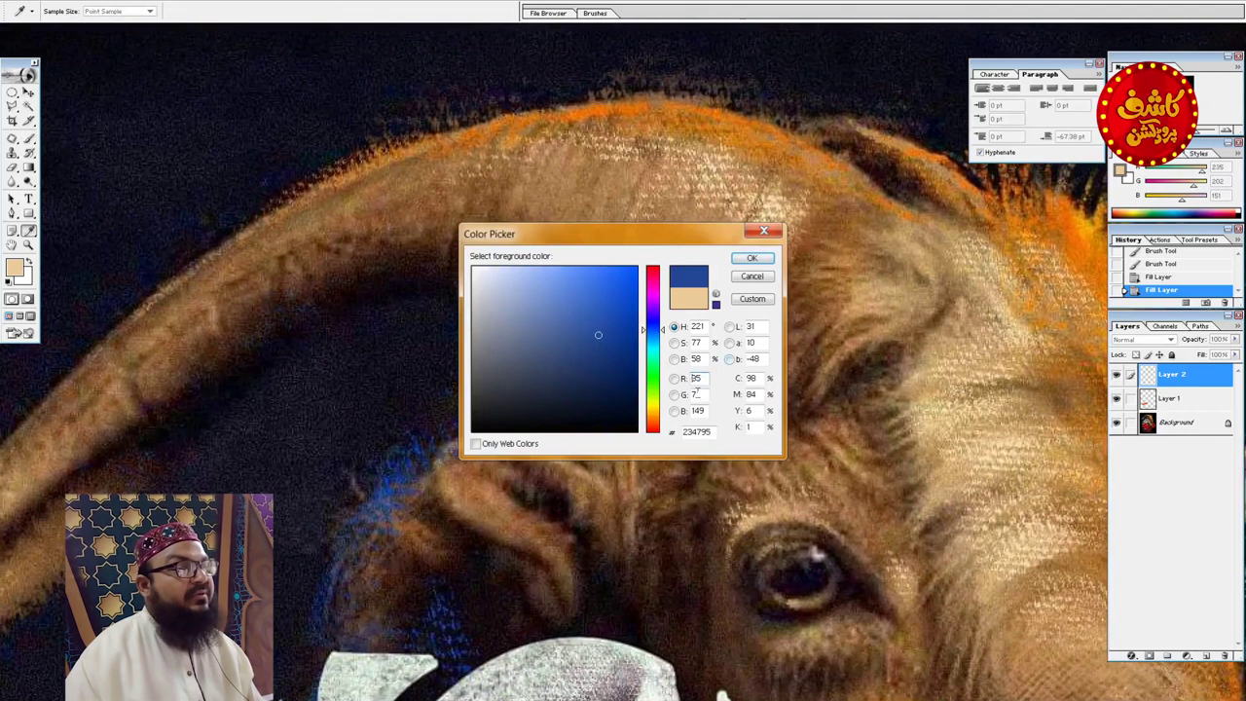
pyautogui.click(753, 259)
pyautogui.moveTo(813, 112)
pyautogui.mouseDown()
pyautogui.moveTo(615, 85)
pyautogui.moveTo(409, 117)
pyautogui.moveTo(258, 204)
pyautogui.mouseUp()
pyautogui.hotkey('ctrl', 'z')
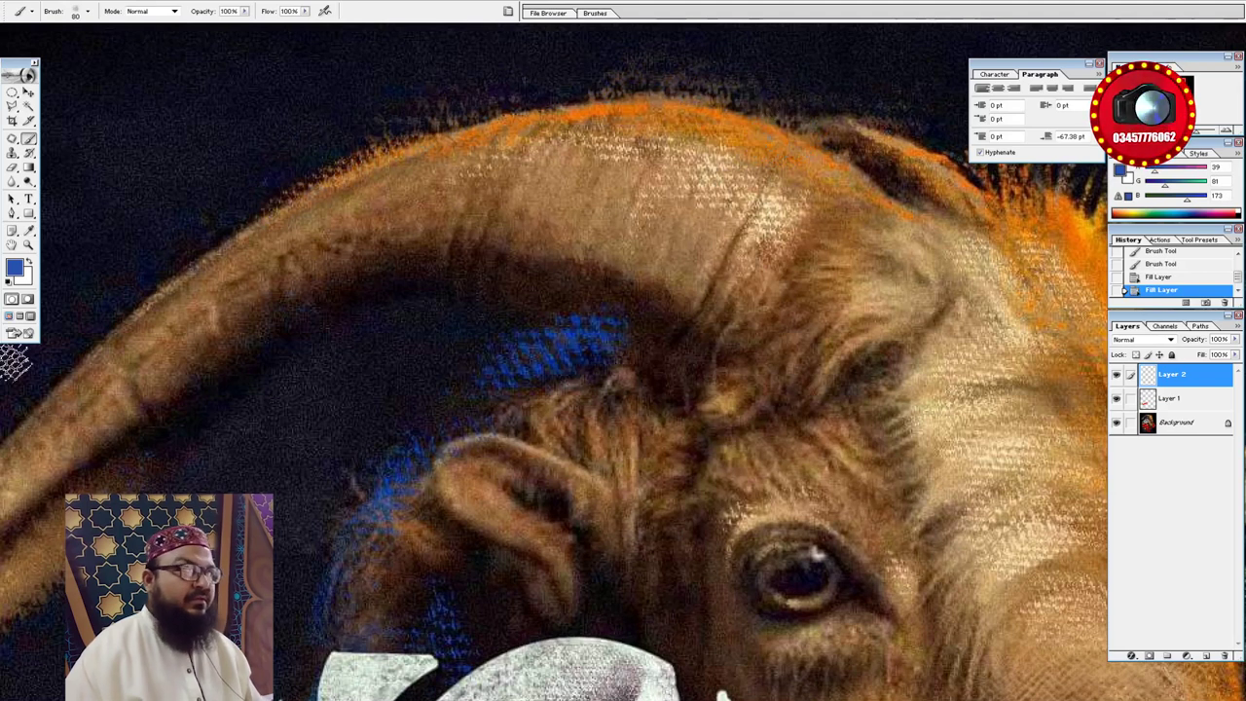
pyautogui.click(16, 271)
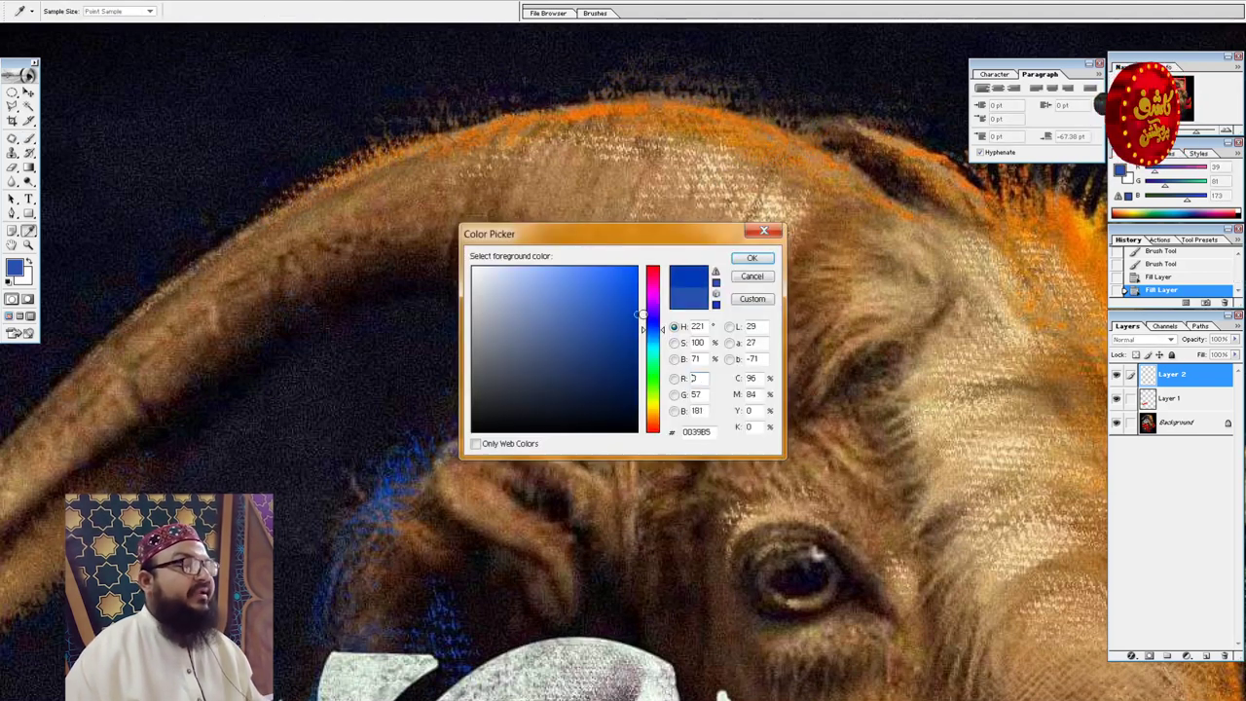
pyautogui.click(750, 260)
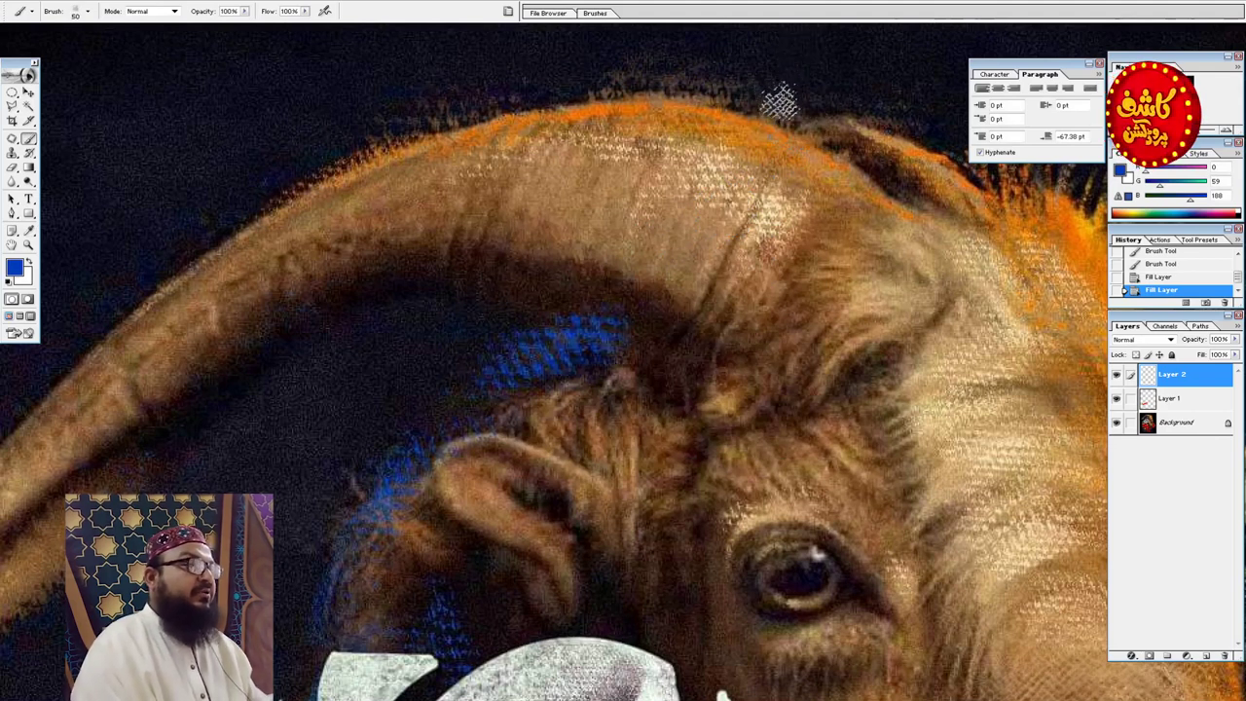
# - Try blue scale texture along the horn's upper edge with the brush at 50 and 90 pixels, and undo the strokes
pyautogui.moveTo(783, 119)
pyautogui.mouseDown()
pyautogui.moveTo(669, 93)
pyautogui.moveTo(571, 95)
pyautogui.moveTo(401, 146)
pyautogui.moveTo(419, 144)
pyautogui.moveTo(255, 232)
pyautogui.mouseUp()
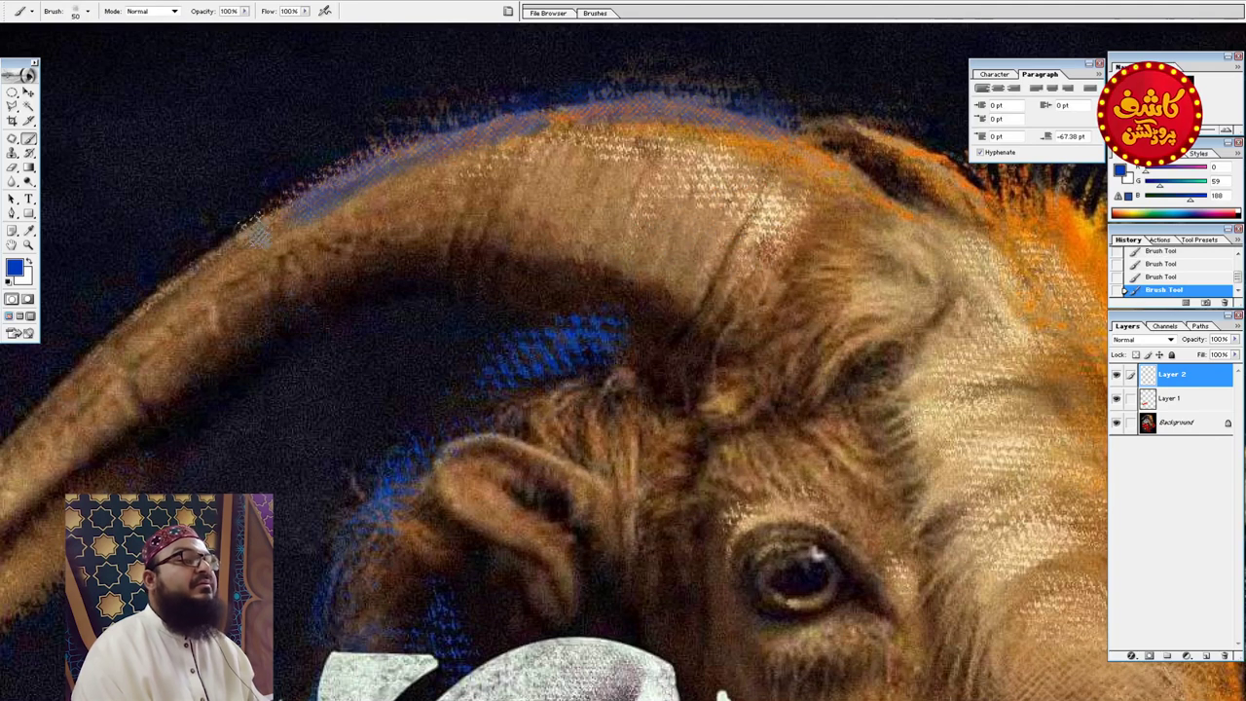
pyautogui.press(']')
pyautogui.press(']')
pyautogui.press(']')
pyautogui.moveTo(784, 97)
pyautogui.mouseDown()
pyautogui.moveTo(645, 74)
pyautogui.moveTo(359, 134)
pyautogui.moveTo(243, 212)
pyautogui.mouseUp()
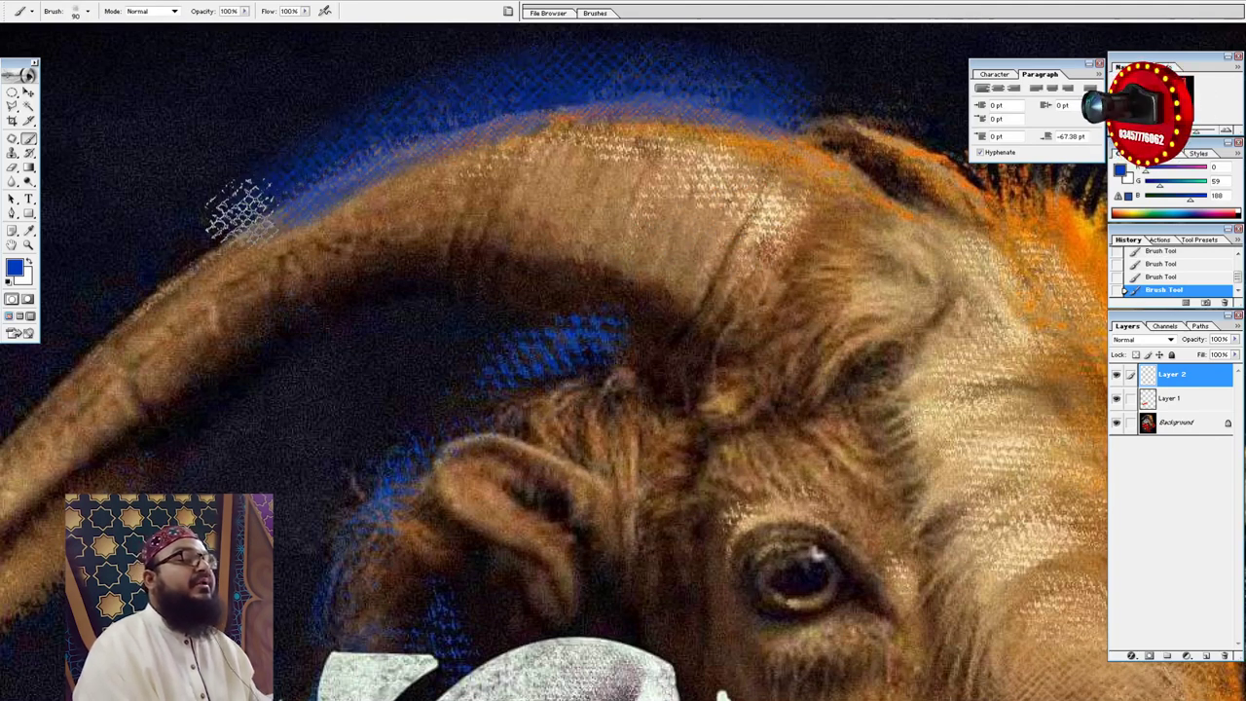
pyautogui.hotkey('ctrl', 'alt', 'z')
pyautogui.hotkey('ctrl', 'alt', 'z')
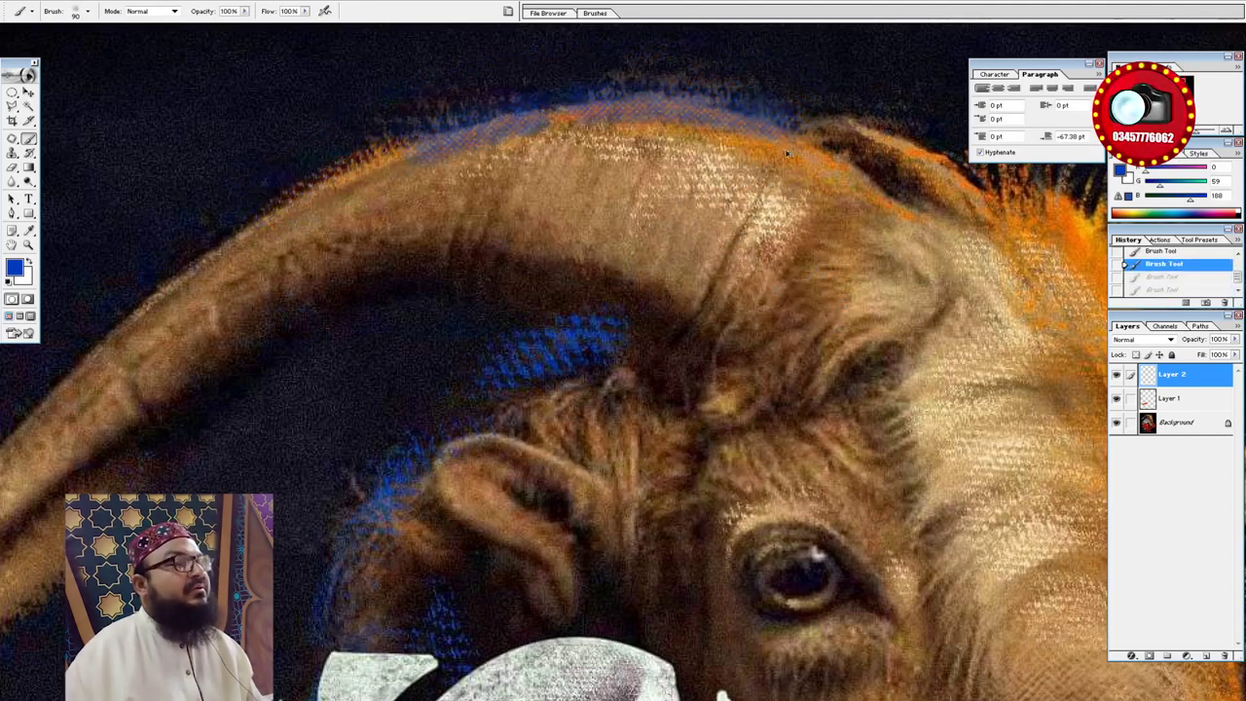
pyautogui.hotkey('ctrl', 'alt', 'z')
pyautogui.hotkey('ctrl', 'alt', 'z')
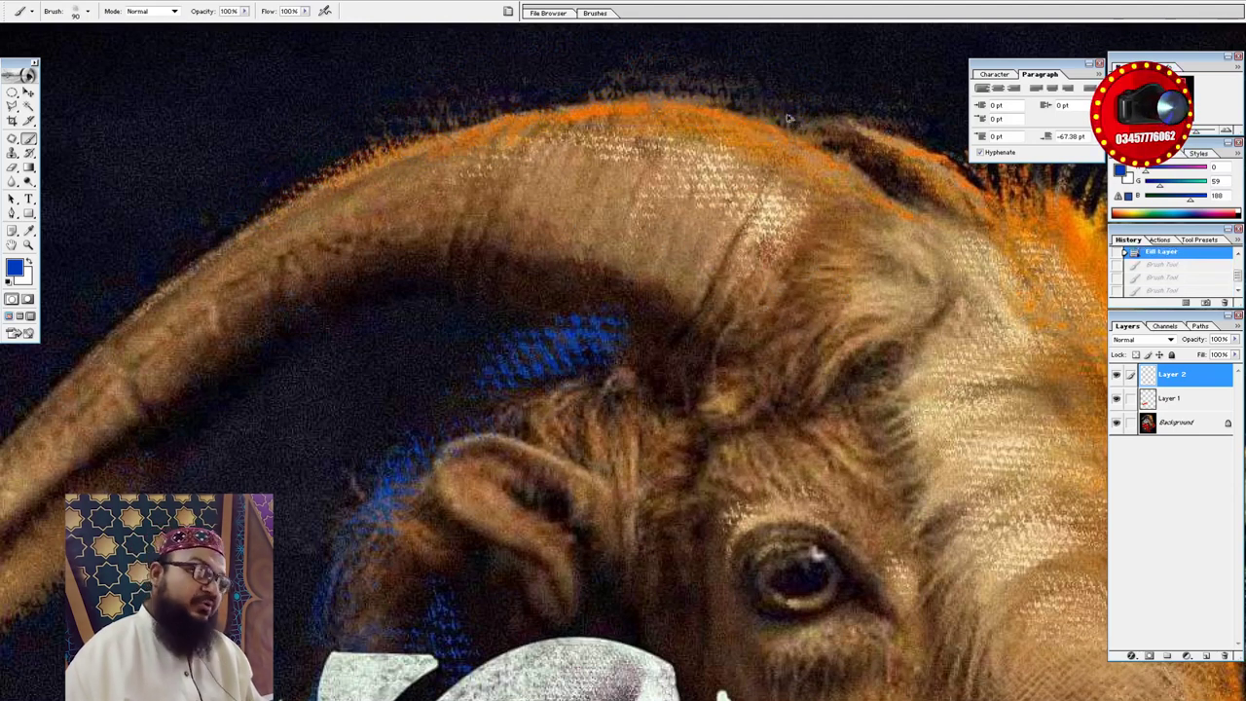
# - Paint blue scale texture along the horn's upper edge with the 90-pixel brush and give the Eraser the 200-pixel scale tip
pyautogui.moveTo(794, 109)
pyautogui.mouseDown()
pyautogui.moveTo(525, 99)
pyautogui.moveTo(426, 119)
pyautogui.moveTo(281, 174)
pyautogui.mouseUp()
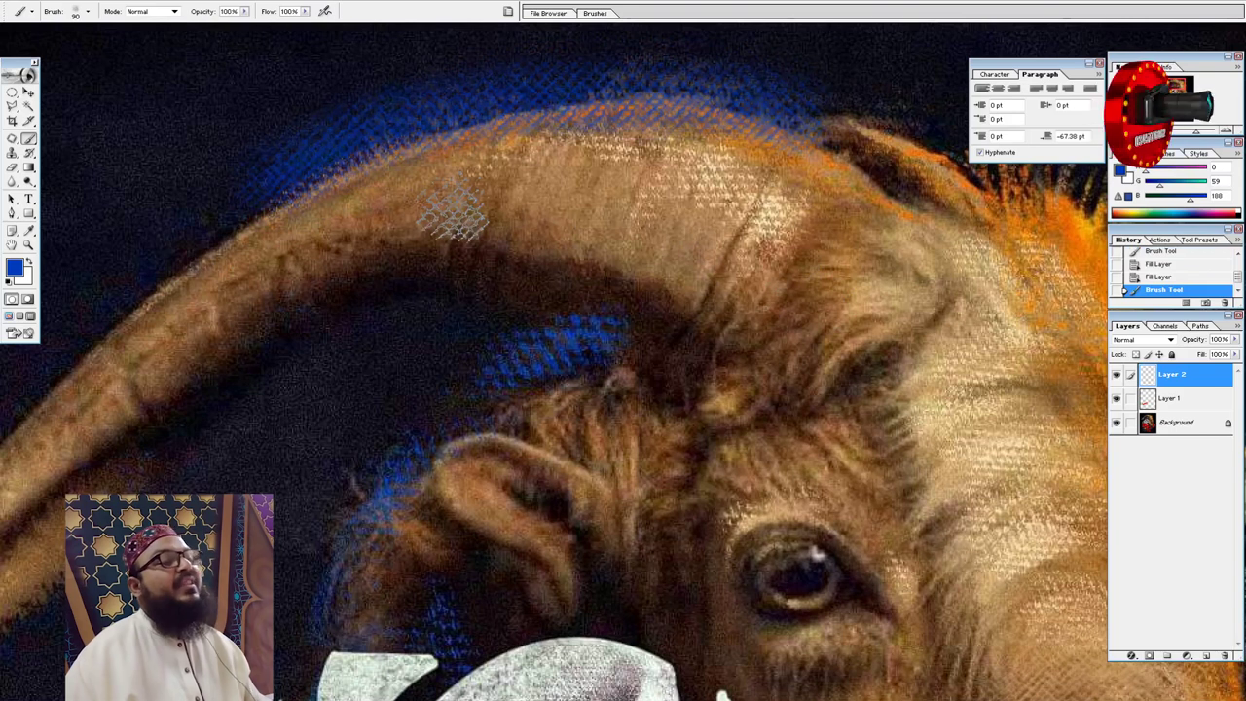
pyautogui.moveTo(574, 230); pyautogui.dragTo(571, 314)
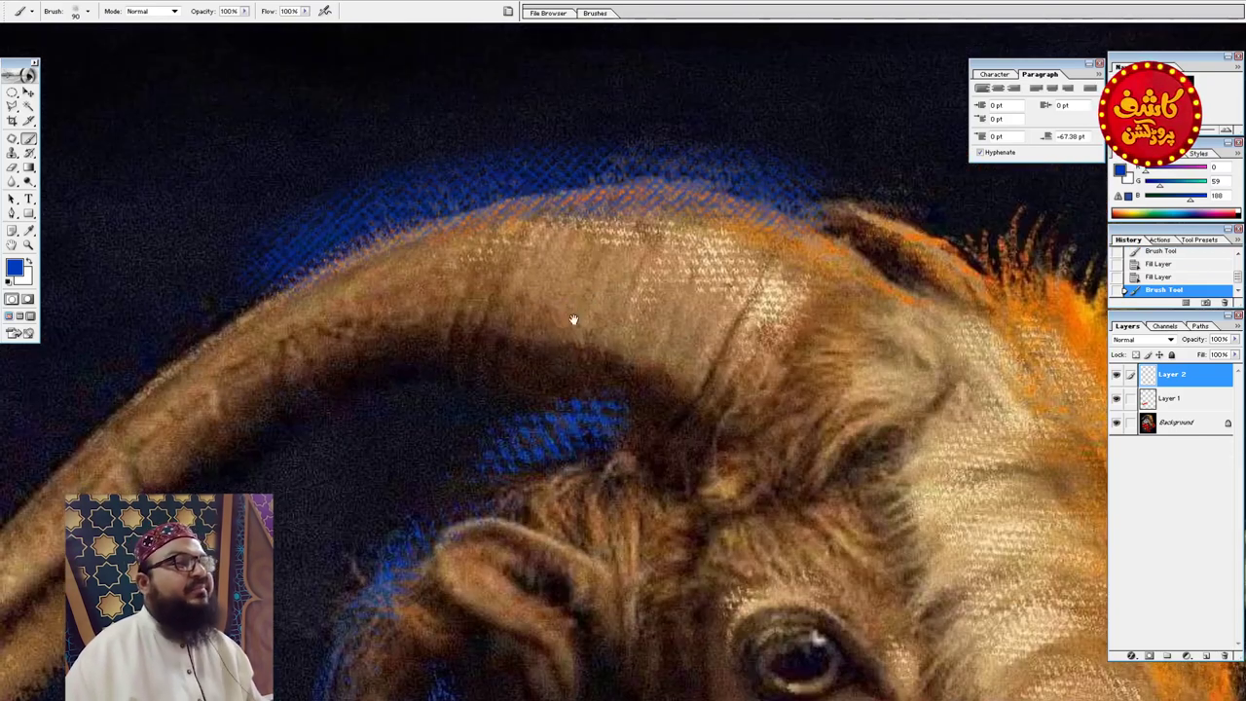
pyautogui.press('e')
pyautogui.rightClick(491, 175)
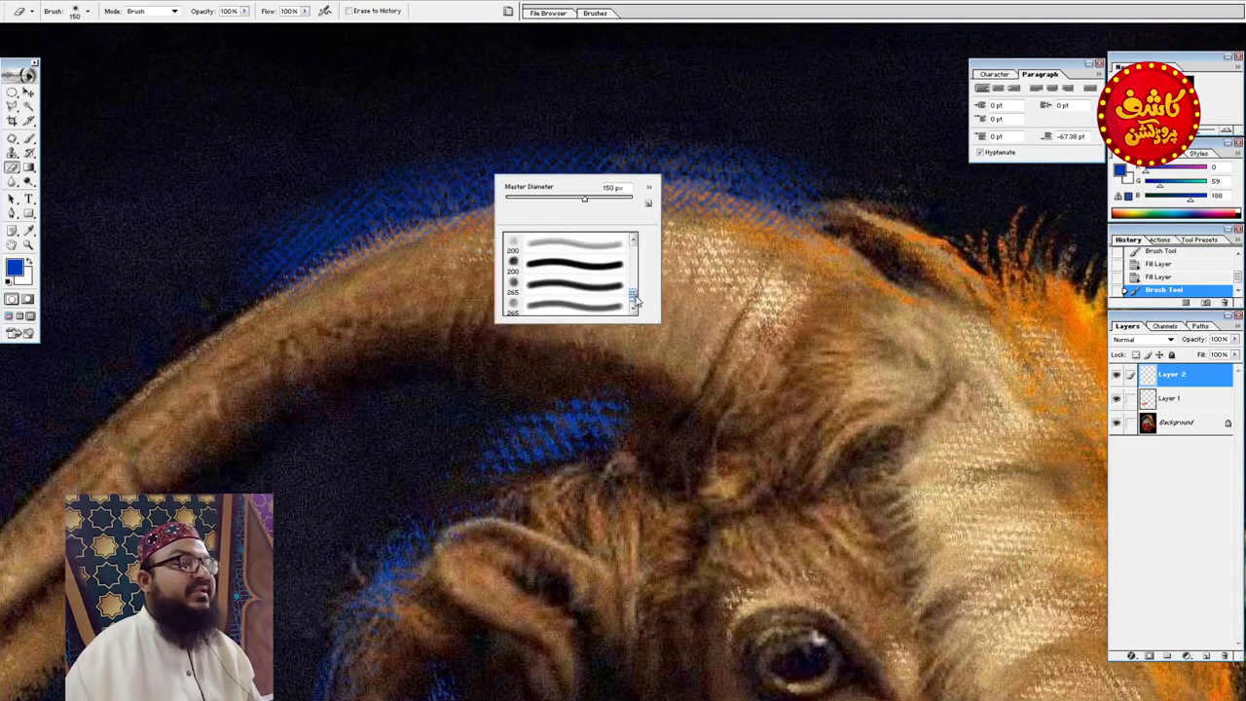
pyautogui.click(494, 12)
# - Try erasing the blue texture above the horn with the 200-pixel eraser and undo the erasing
pyautogui.moveTo(843, 134)
pyautogui.mouseDown()
pyautogui.moveTo(437, 105)
pyautogui.moveTo(832, 97)
pyautogui.moveTo(419, 127)
pyautogui.moveTo(700, 96)
pyautogui.moveTo(227, 180)
pyautogui.moveTo(392, 96)
pyautogui.moveTo(272, 170)
pyautogui.moveTo(393, 145)
pyautogui.moveTo(315, 156)
pyautogui.moveTo(246, 222)
pyautogui.moveTo(779, 96)
pyautogui.moveTo(753, 96)
pyautogui.moveTo(909, 152)
pyautogui.moveTo(782, 121)
pyautogui.moveTo(918, 173)
pyautogui.moveTo(740, 124)
pyautogui.moveTo(829, 136)
pyautogui.mouseUp()
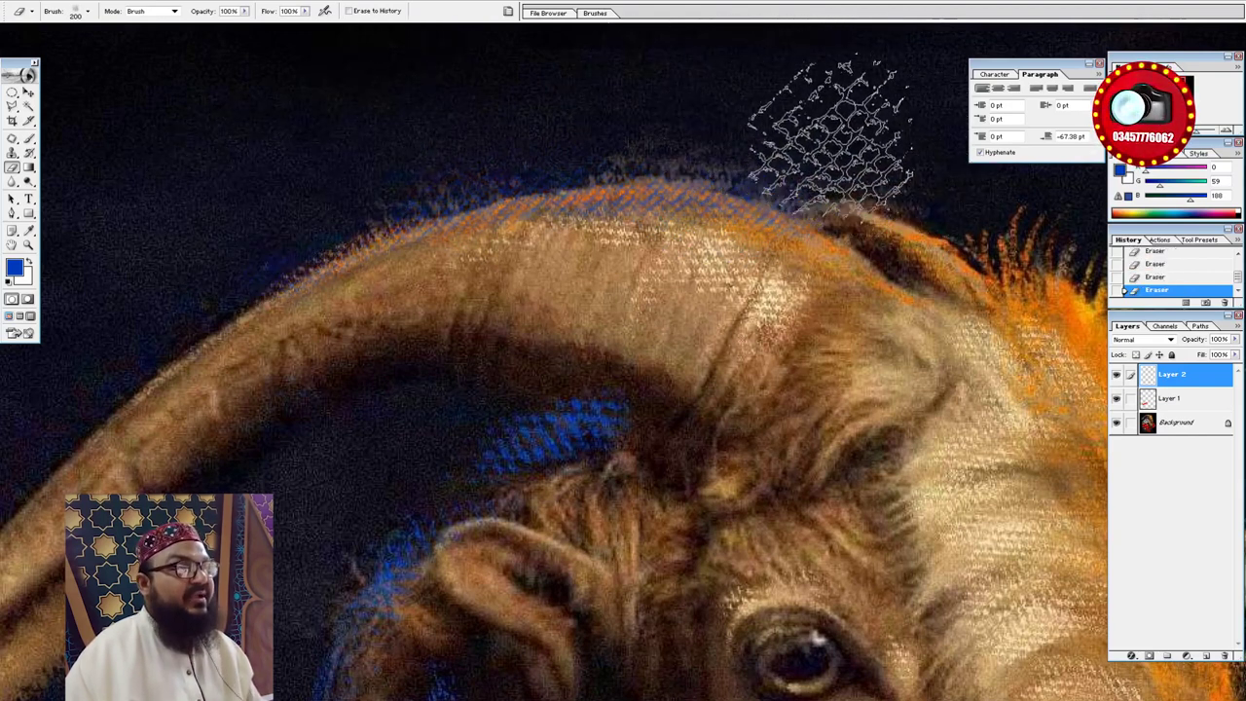
pyautogui.hotkey('ctrl', 'alt', 'z')
pyautogui.hotkey('ctrl', 'alt', 'z')
pyautogui.hotkey('ctrl', 'alt', 'z')
pyautogui.hotkey('ctrl', 'alt', 'z')
pyautogui.hotkey('ctrl', 'alt', 'z')
pyautogui.hotkey('ctrl', 'alt', 'z')
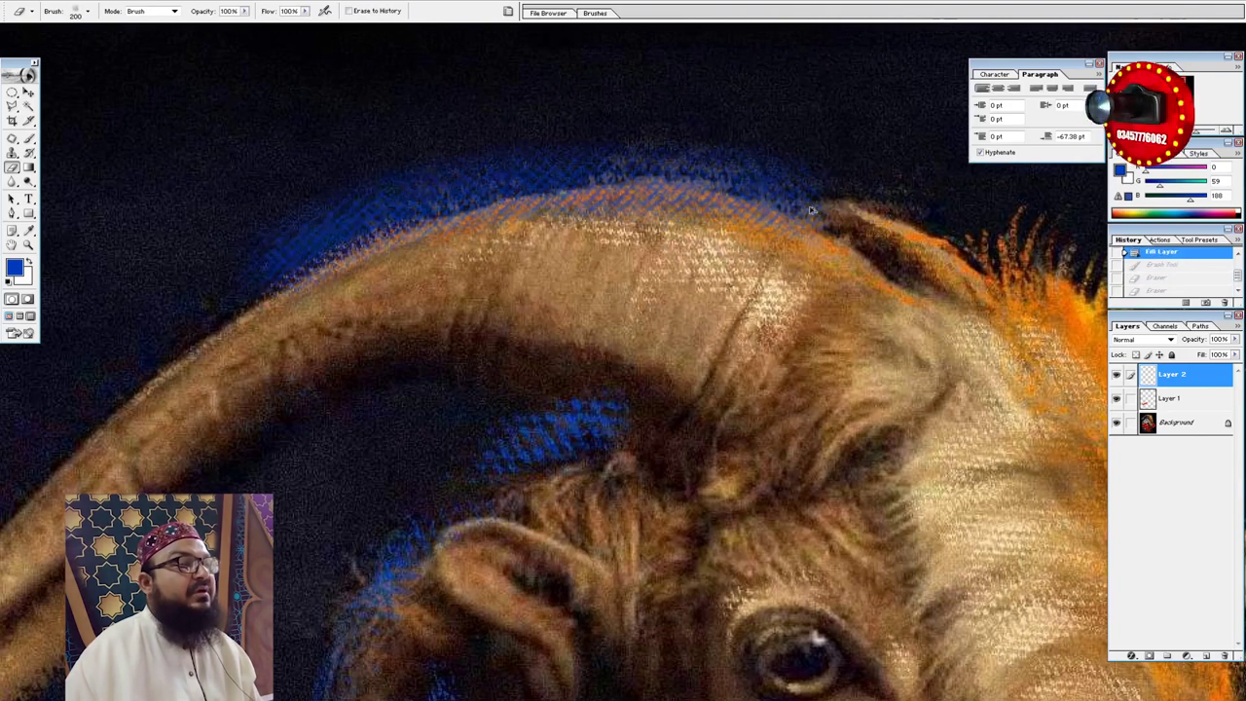
# - Erase the blue texture outside the horn's upper edge with the eraser reduced to 100 pixels
pyautogui.moveTo(814, 210)
pyautogui.mouseDown()
pyautogui.moveTo(876, 117)
pyautogui.moveTo(857, 234)
pyautogui.mouseUp()
pyautogui.press('[')
pyautogui.press('[')
pyautogui.press('[')
pyautogui.press('[')
pyautogui.moveTo(866, 189); pyautogui.dragTo(738, 141)
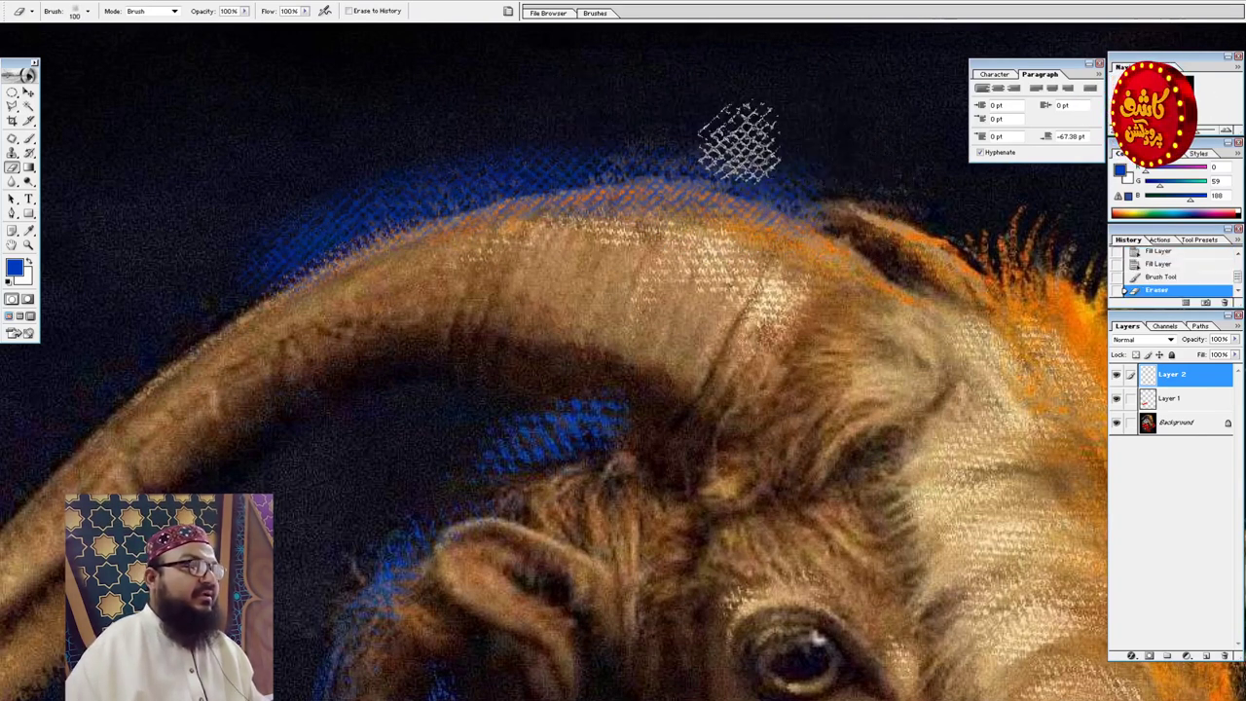
pyautogui.moveTo(417, 158); pyautogui.dragTo(261, 249)
pyautogui.moveTo(527, 132); pyautogui.dragTo(222, 231)
pyautogui.moveTo(503, 131)
pyautogui.mouseDown()
pyautogui.moveTo(344, 187)
pyautogui.moveTo(617, 148)
pyautogui.moveTo(758, 162)
pyautogui.moveTo(471, 146)
pyautogui.moveTo(773, 156)
pyautogui.moveTo(898, 197)
pyautogui.moveTo(453, 166)
pyautogui.mouseUp()
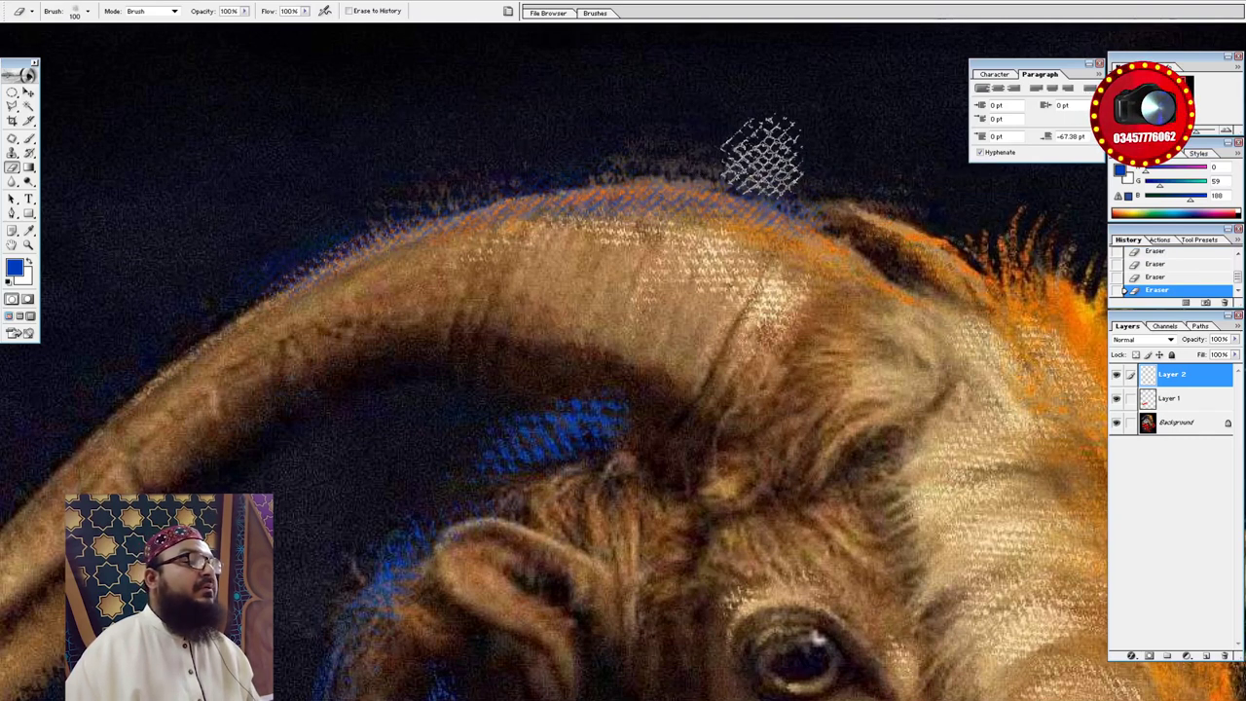
# - Duplicate Layer 2, shift the blue texture copy slightly down onto the horn, and undo the last move
pyautogui.press('v')
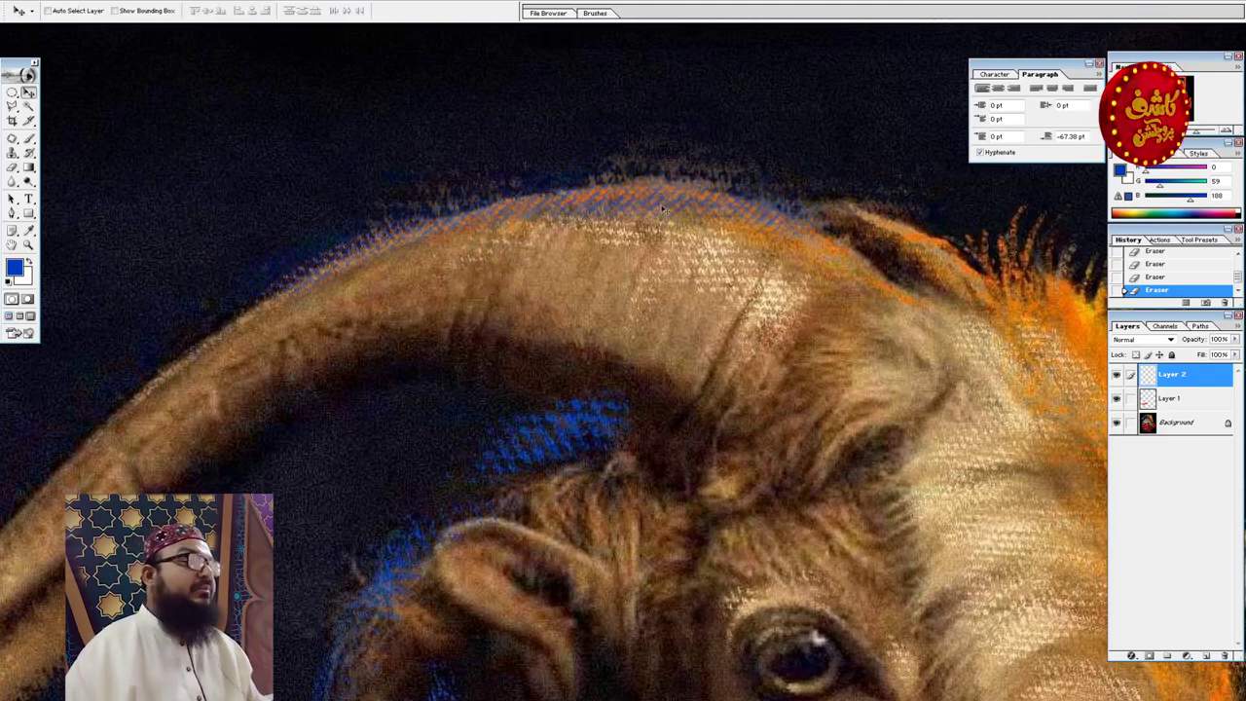
pyautogui.moveTo(668, 208); pyautogui.dragTo(661, 223)
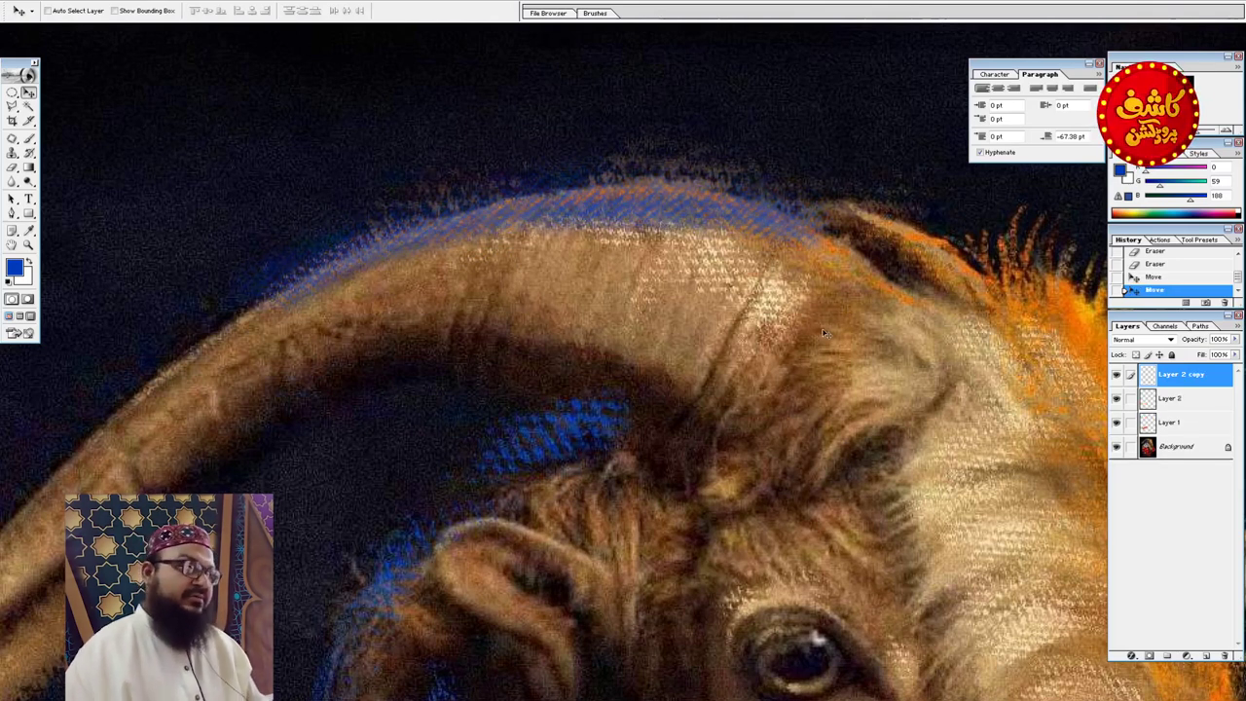
pyautogui.hotkey('ctrl', 'z')
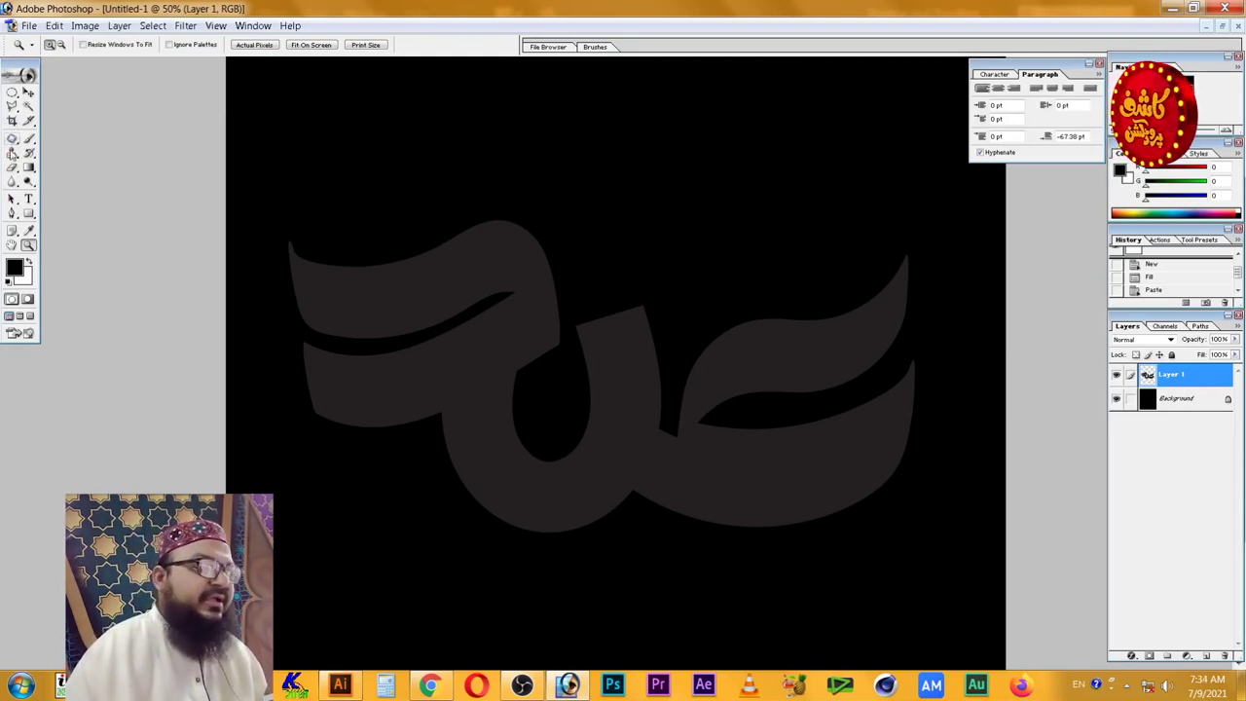
# - Fill the lettering on Layer 1 of the black document with white and draw a small circle shape above its middle
pyautogui.hotkey('ctrl', 'shift', 'BackSpace')
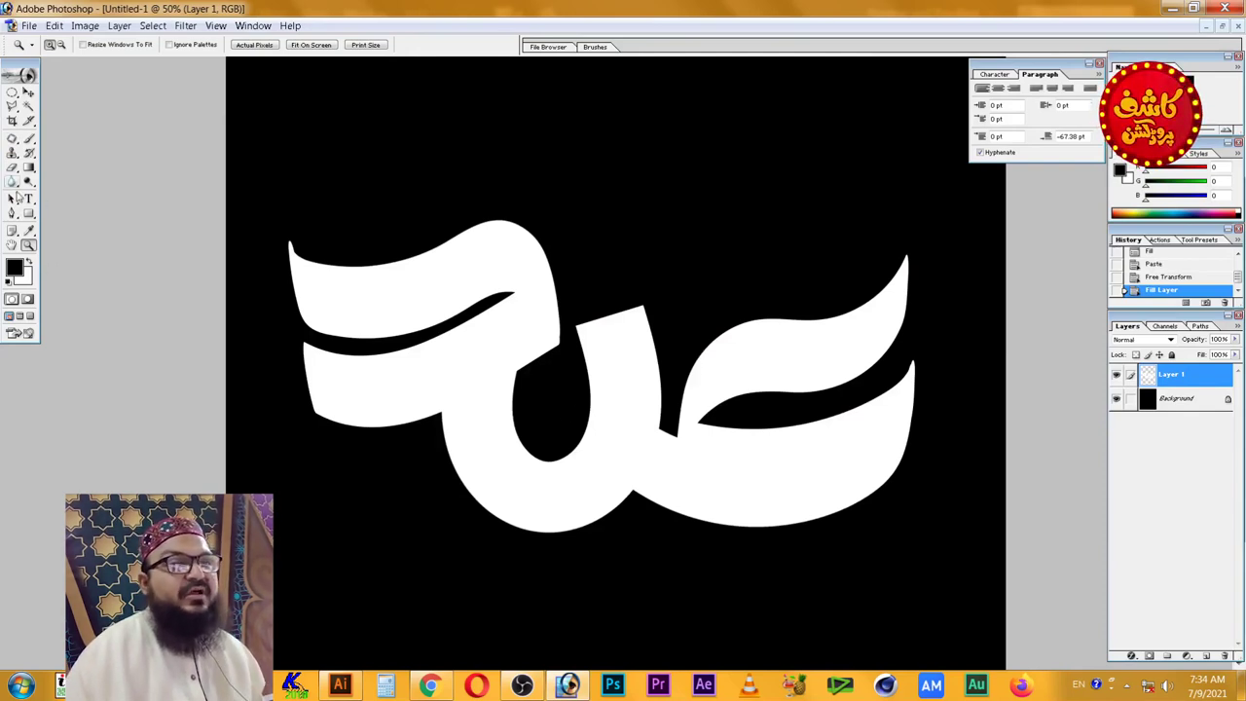
pyautogui.moveTo(28, 213); pyautogui.dragTo(93, 238)
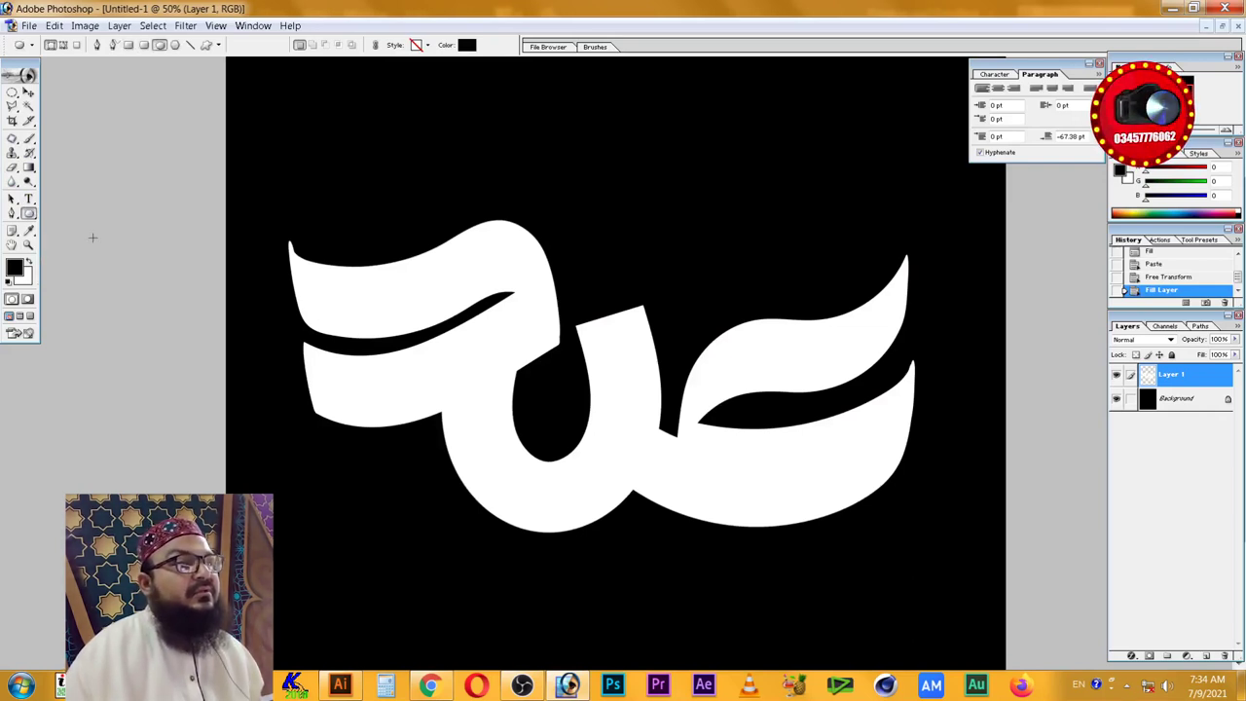
pyautogui.moveTo(614, 169); pyautogui.dragTo(676, 244)
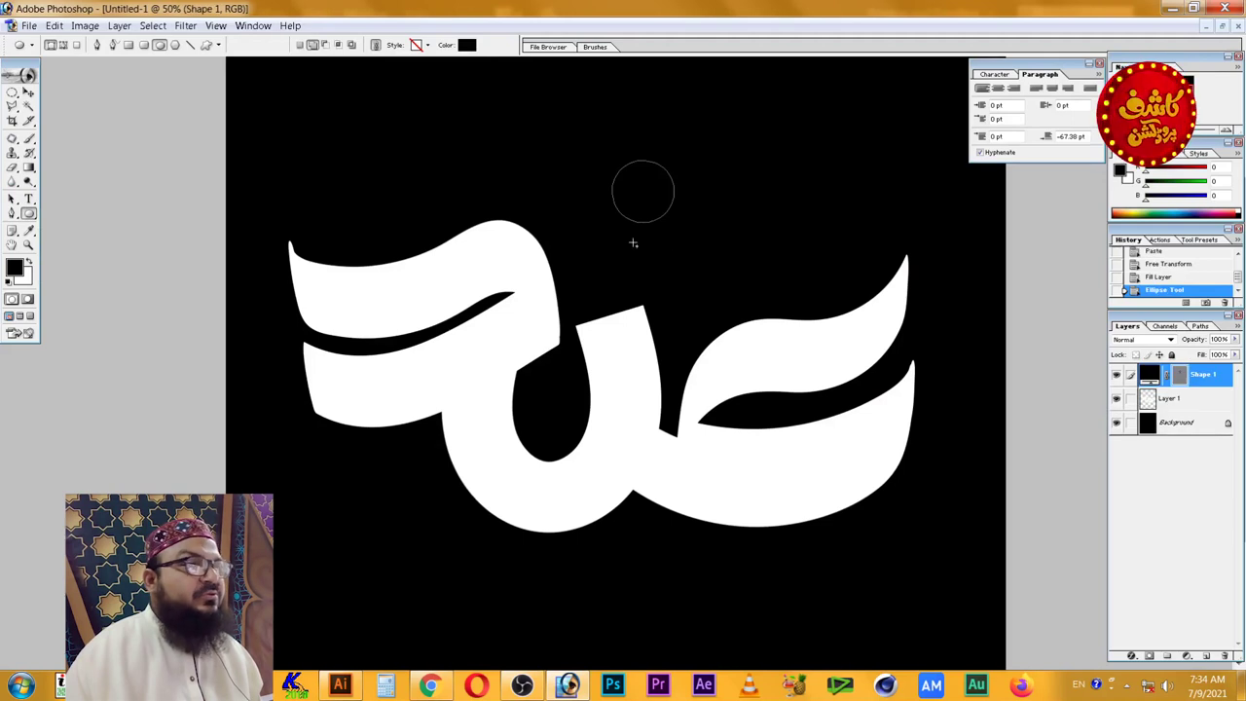
# - Rasterize the circle's shape layer
pyautogui.click(13, 94)
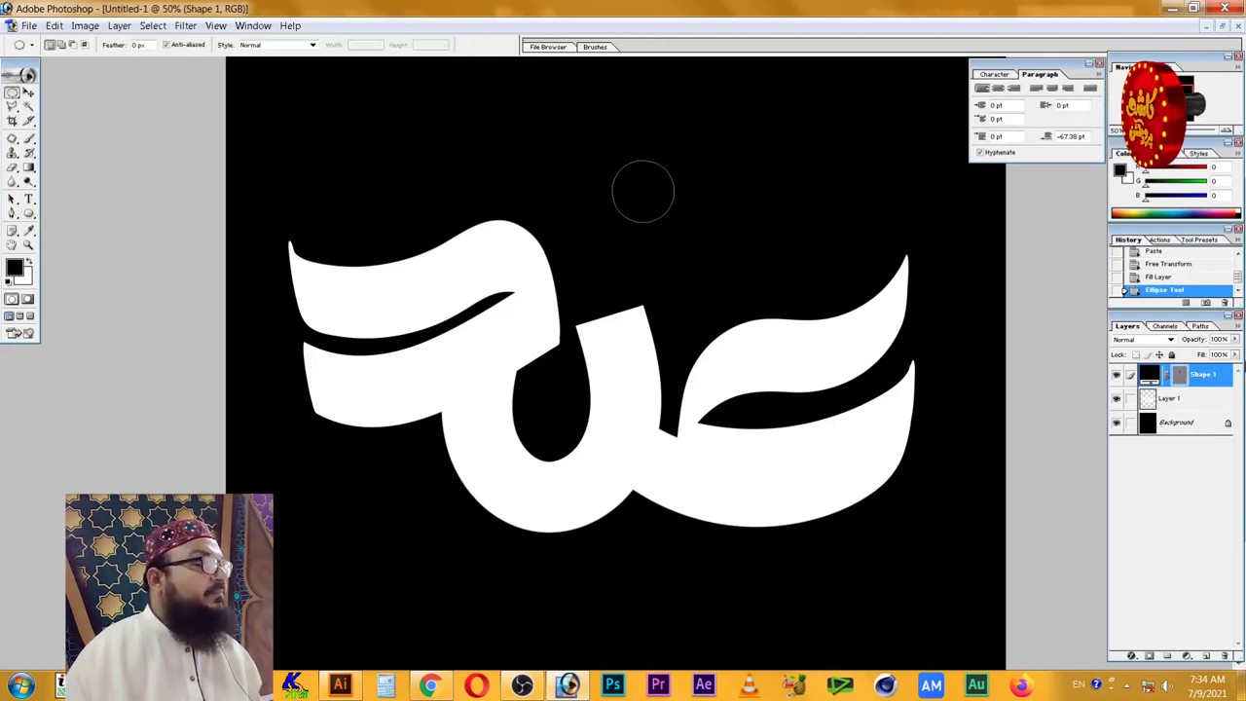
pyautogui.rightClick(1208, 378)
pyautogui.click(1178, 479)
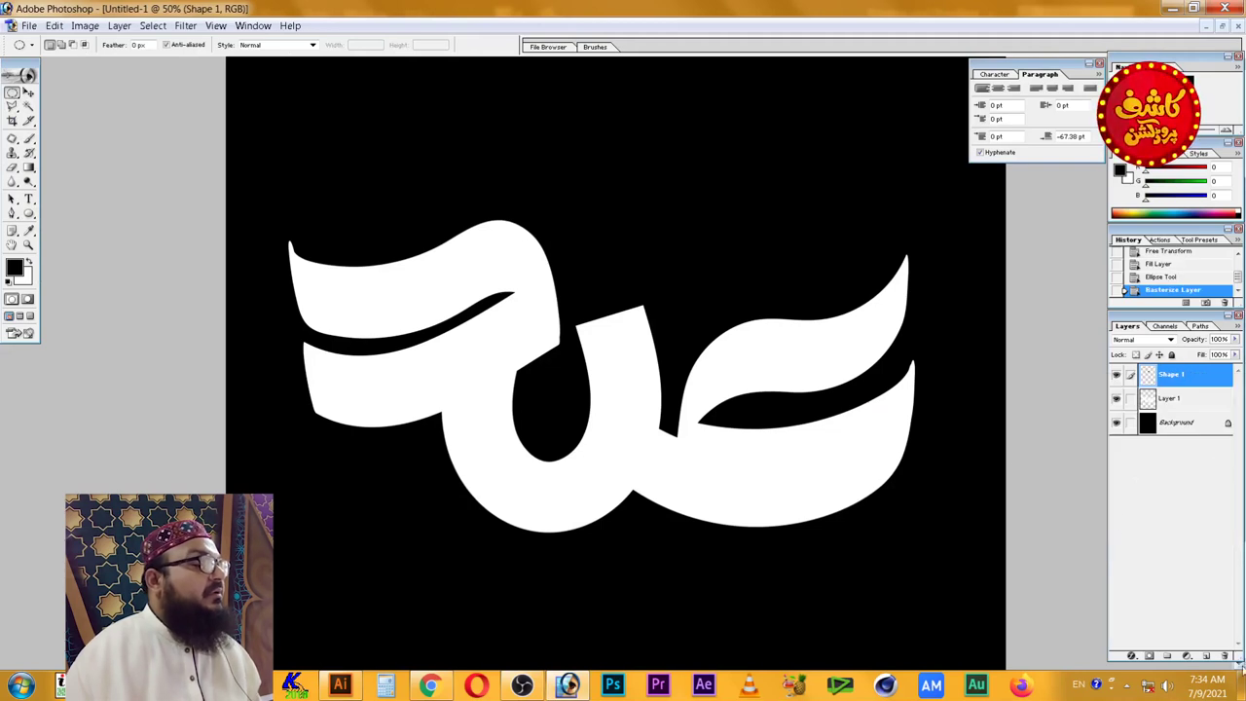
# - Add a new layer above Shape 1 and fill the circle on Shape 1 with white
pyautogui.click(1207, 655)
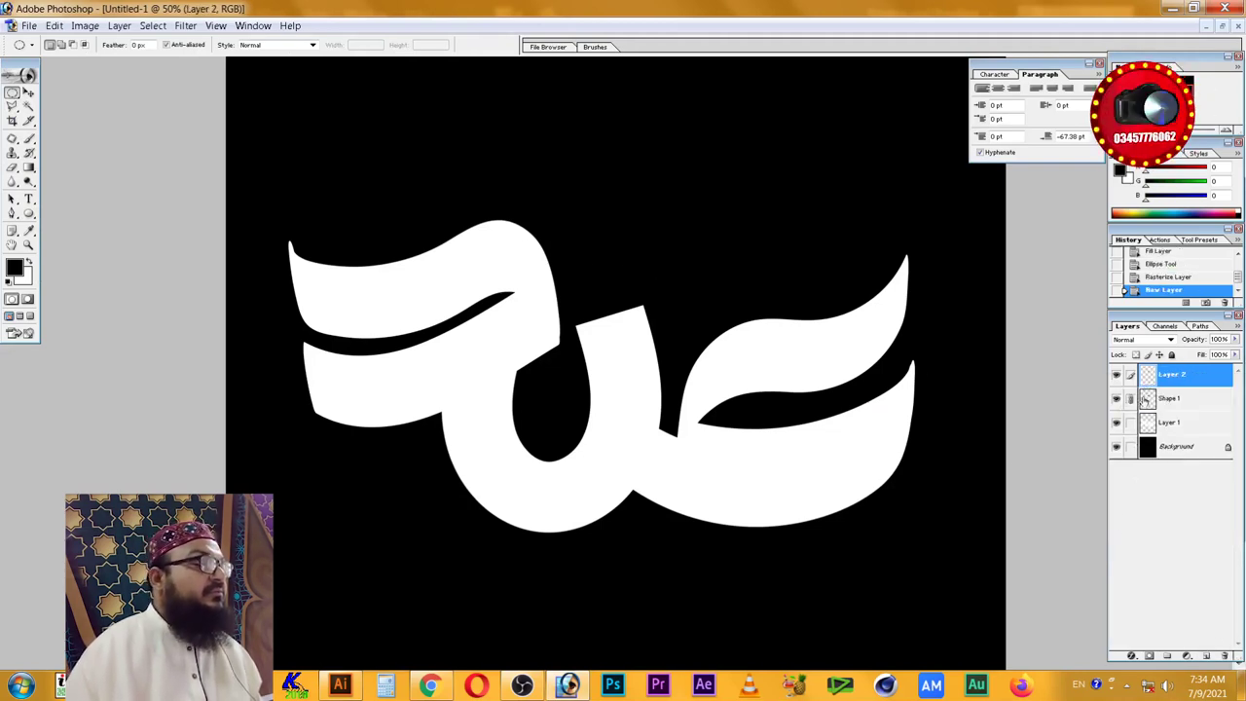
pyautogui.hotkey('alt', 'BackSpace')
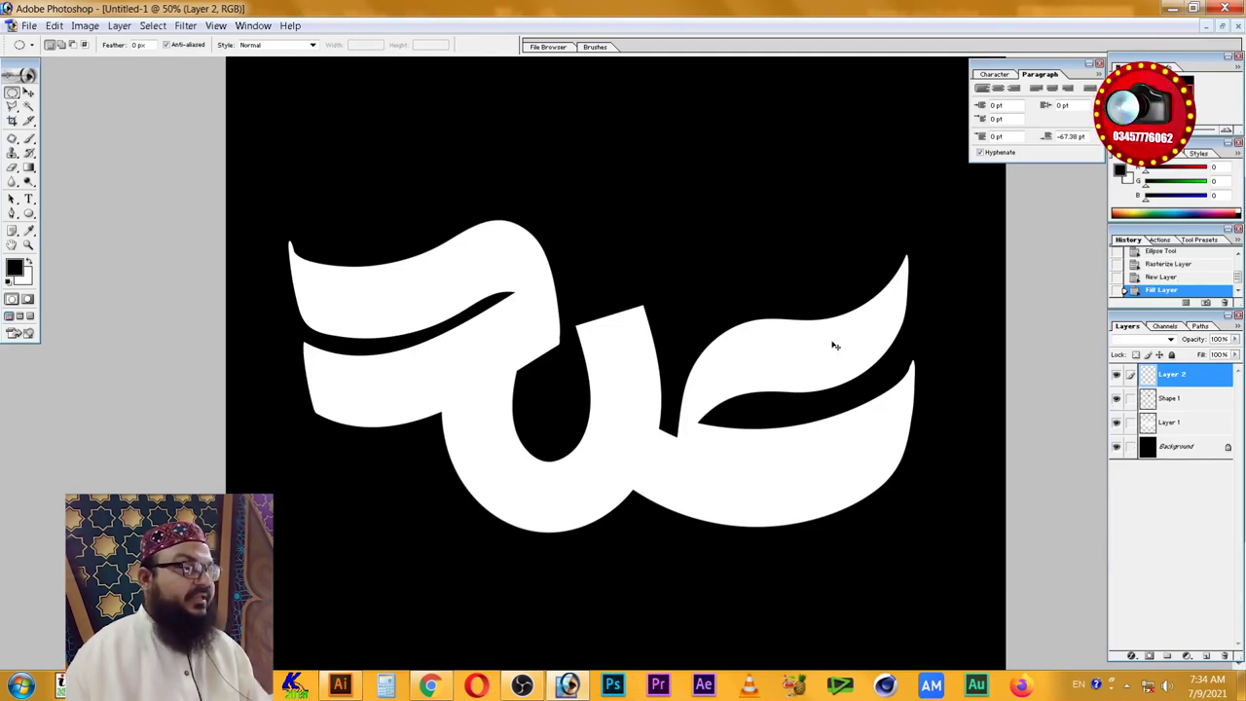
pyautogui.hotkey('alt', 'BackSpace')
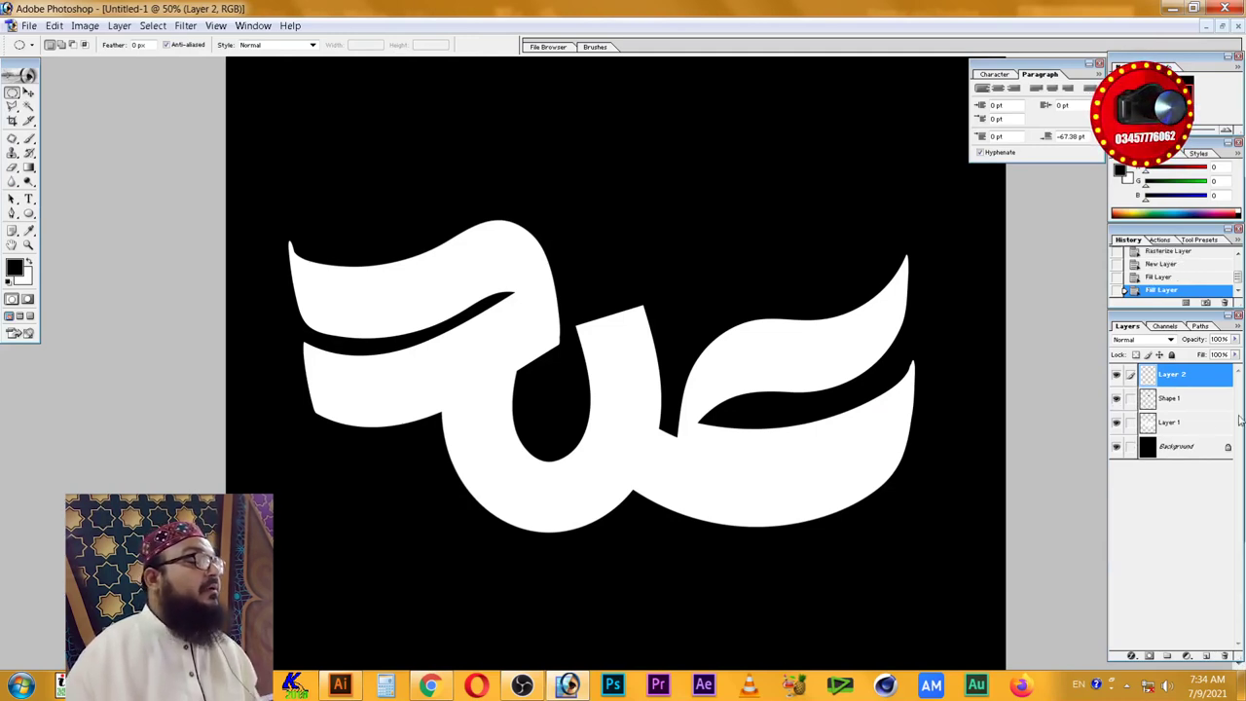
pyautogui.click(1213, 401)
pyautogui.hotkey('ctrl', 'BackSpace')
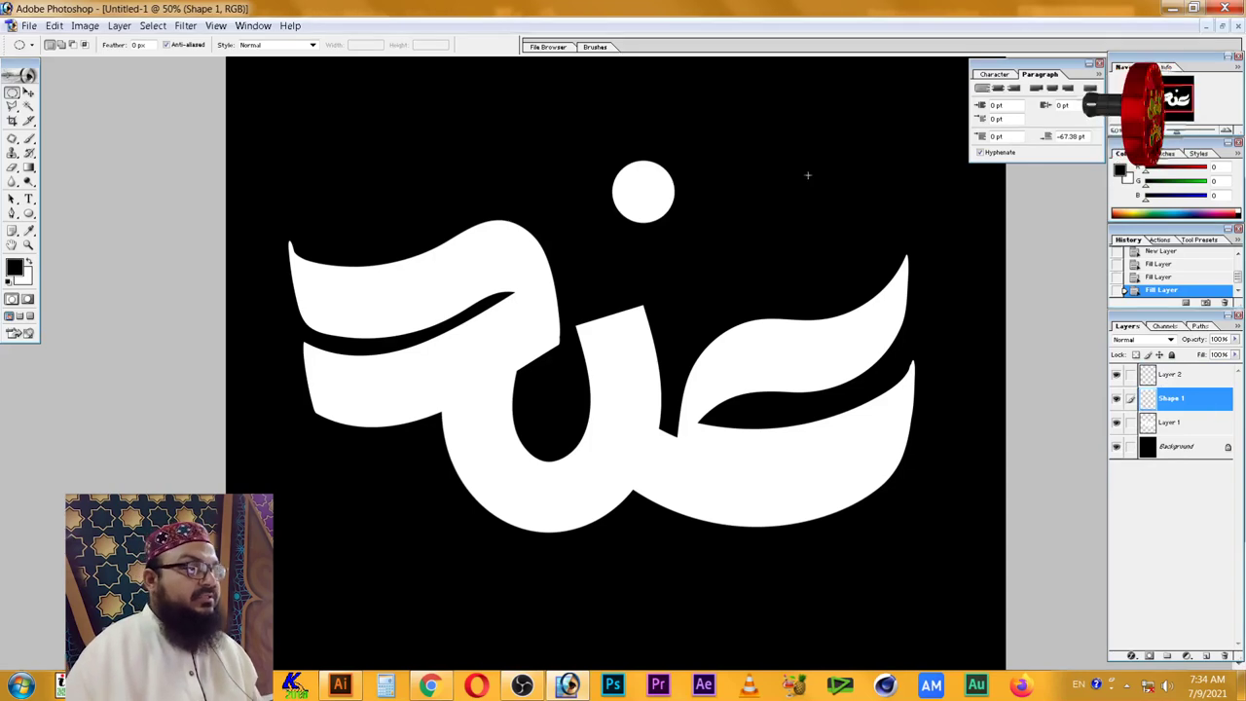
# - Clear the selection on Shape 1 and place a copy of the dot directly to the right of the original
pyautogui.moveTo(630, 187); pyautogui.dragTo(643, 186)
pyautogui.hotkey('ctrl', 'd')
pyautogui.press('c')
pyautogui.press('v')
pyautogui.moveTo(672, 202); pyautogui.dragTo(717, 200)
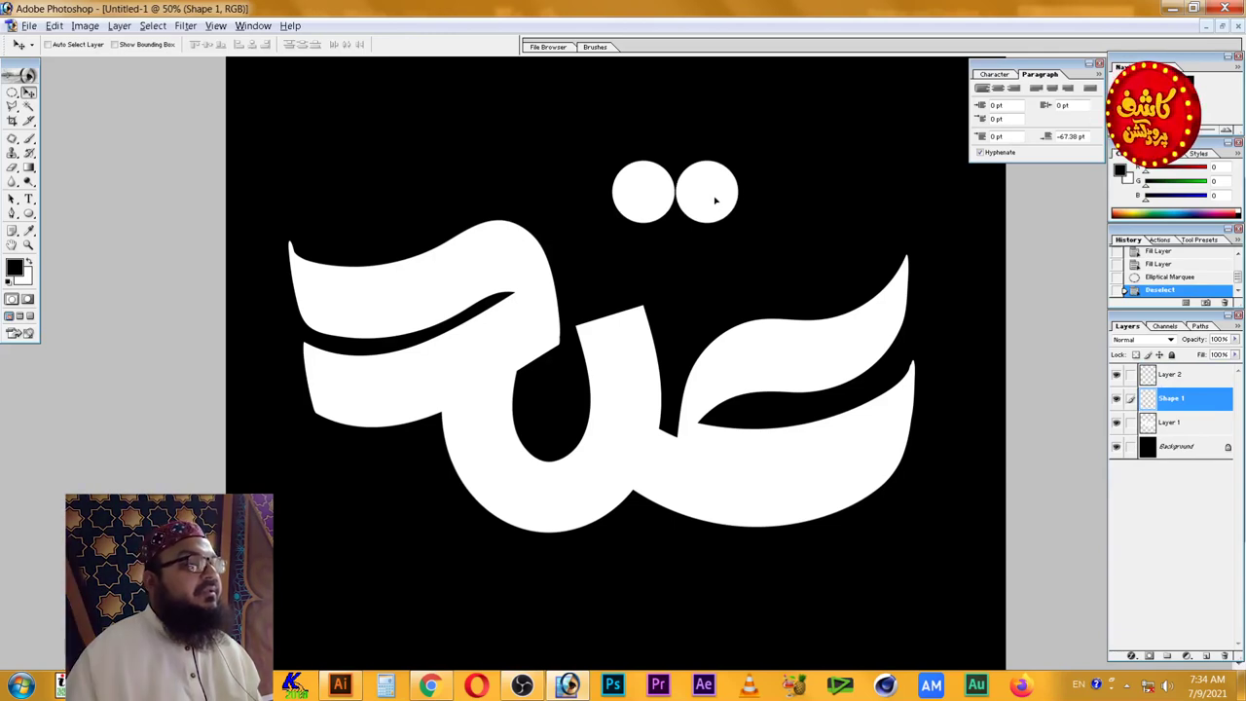
# - Move the pair of dots from above the lettering to just below its middle
pyautogui.rightClick(650, 194)
pyautogui.keyDown('shift'); pyautogui.click(668, 200); pyautogui.keyUp('shift')
pyautogui.moveTo(646, 189); pyautogui.dragTo(662, 584)
# - Enlarge the pair of dots to about 132% and rotate it slightly counterclockwise beneath the lettering
pyautogui.hotkey('ctrl', 't')
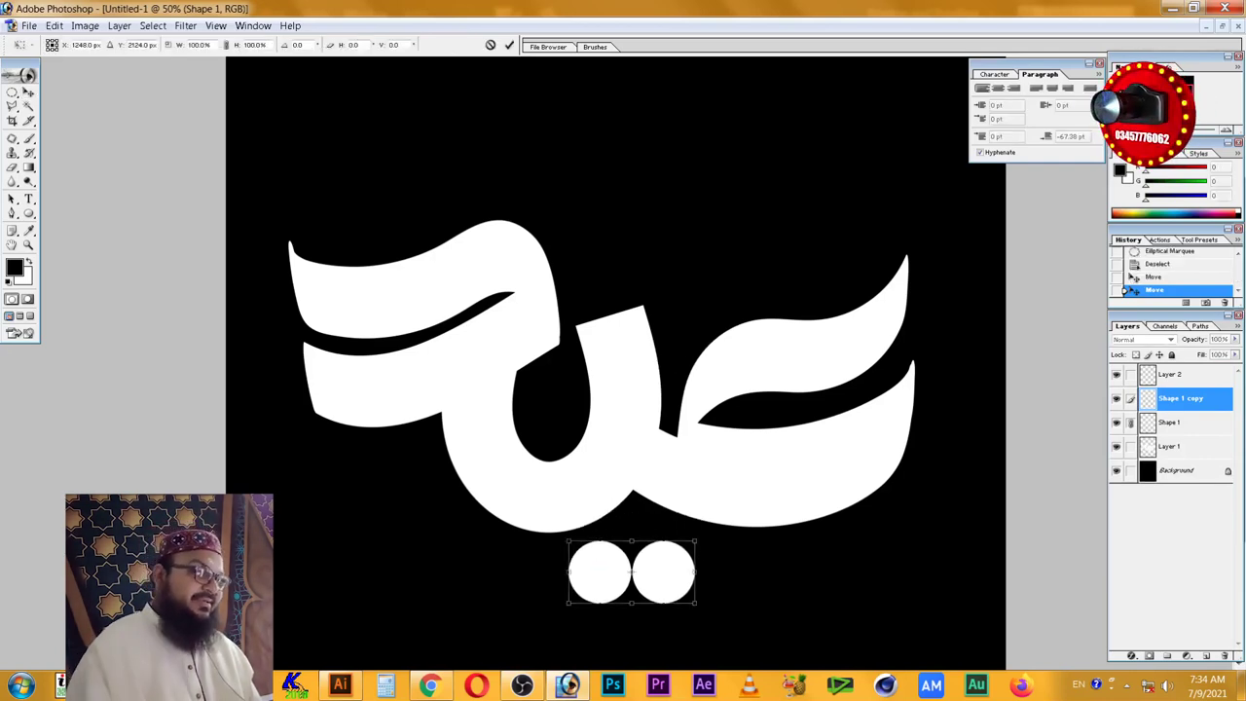
pyautogui.moveTo(697, 539); pyautogui.dragTo(716, 531)
pyautogui.moveTo(685, 574); pyautogui.dragTo(685, 581)
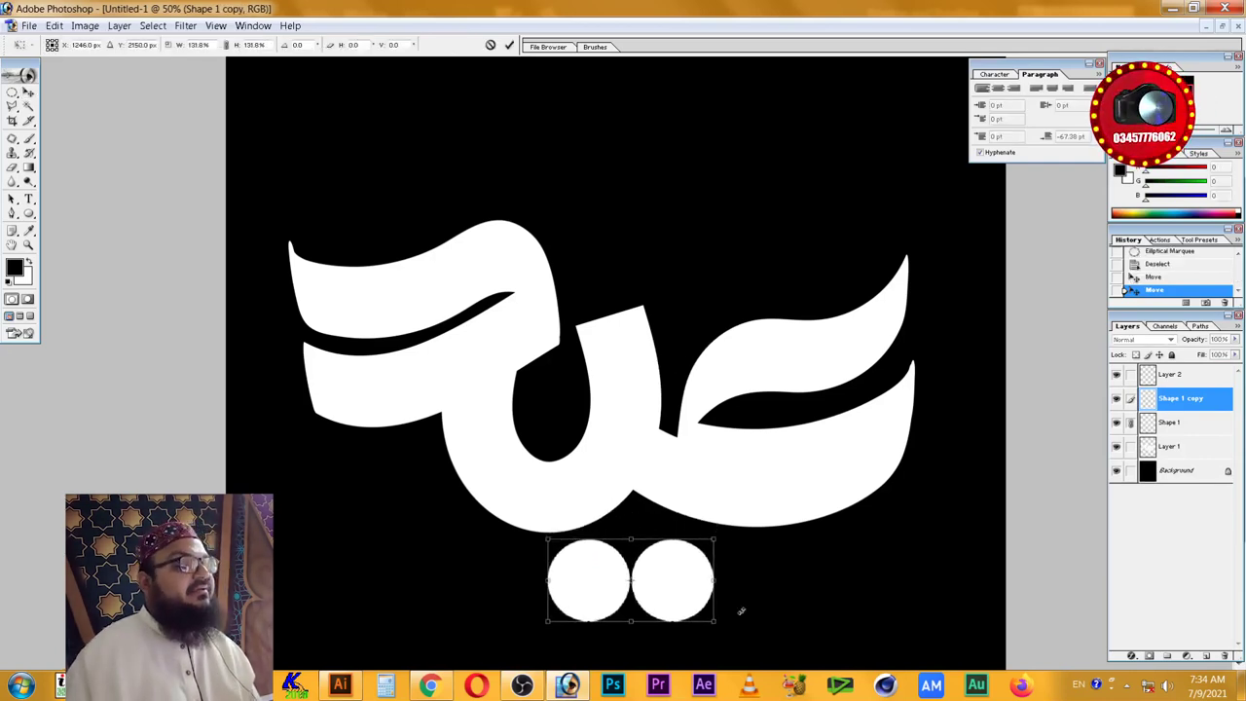
pyautogui.moveTo(730, 624); pyautogui.dragTo(738, 614)
pyautogui.moveTo(688, 583); pyautogui.dragTo(693, 581)
pyautogui.press('Return')
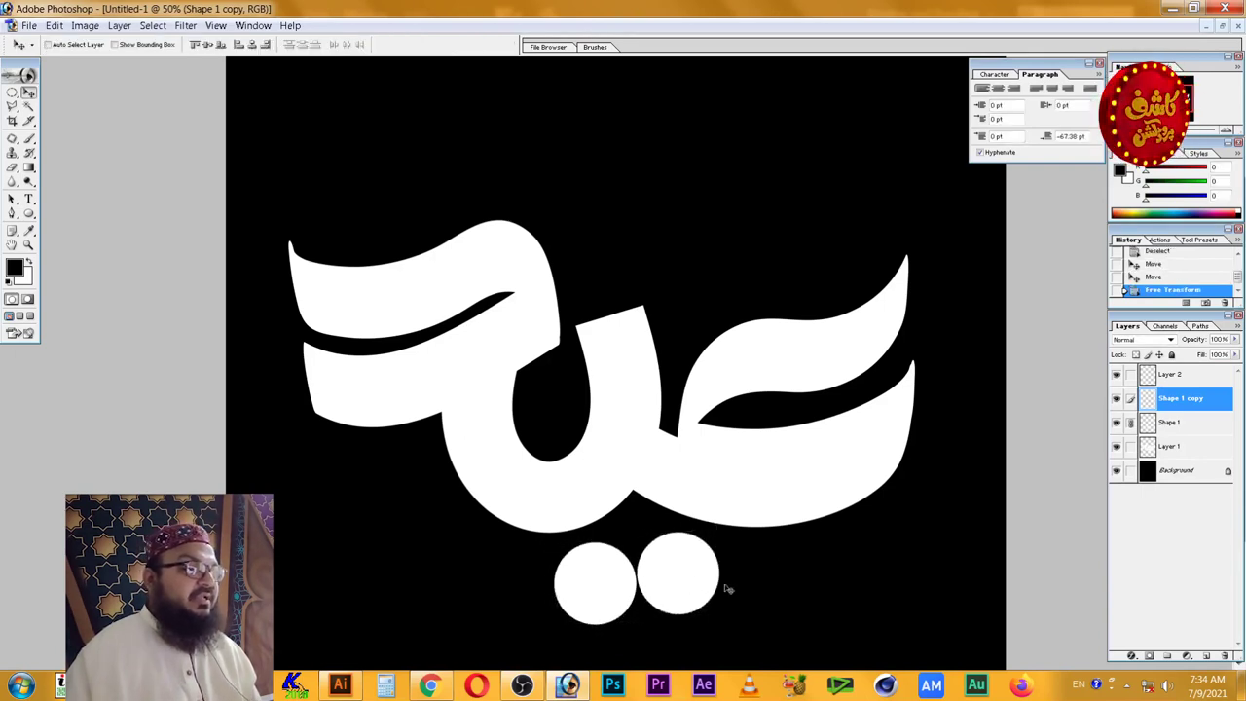
# - Delete the empty Layer 2
pyautogui.click(1199, 377)
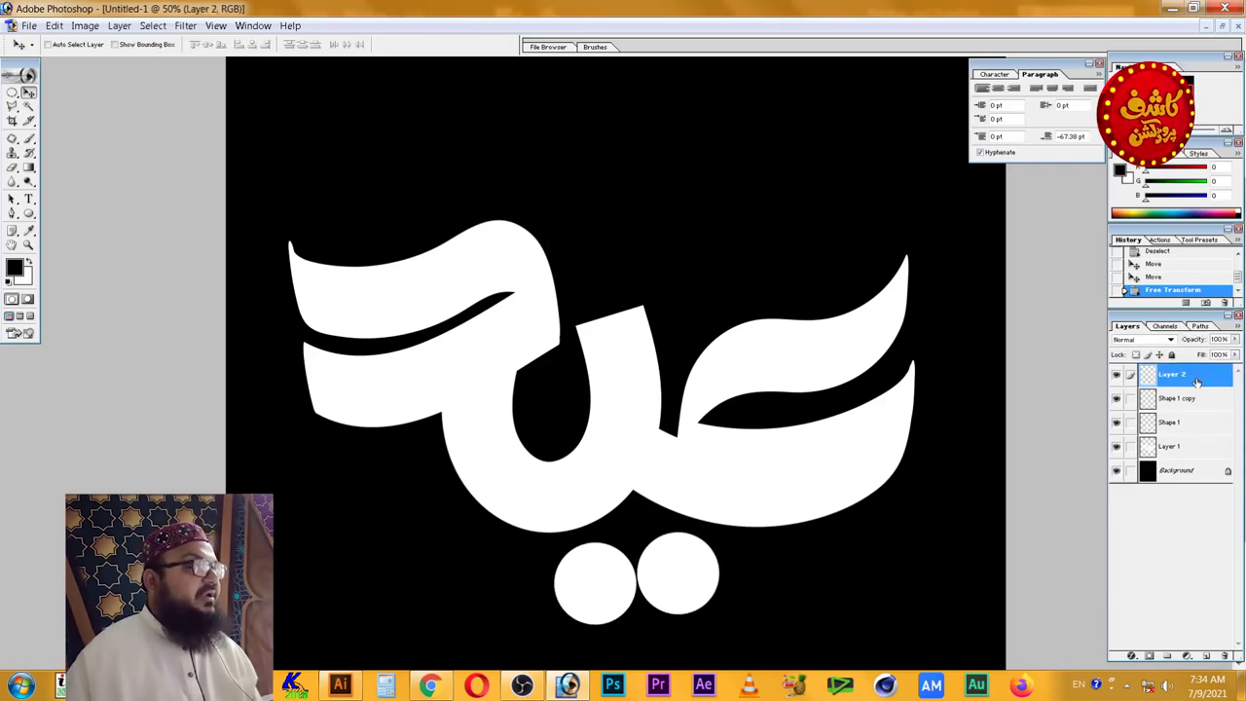
pyautogui.hotkey('alt', 'l')
pyautogui.press('l')
pyautogui.press('l')
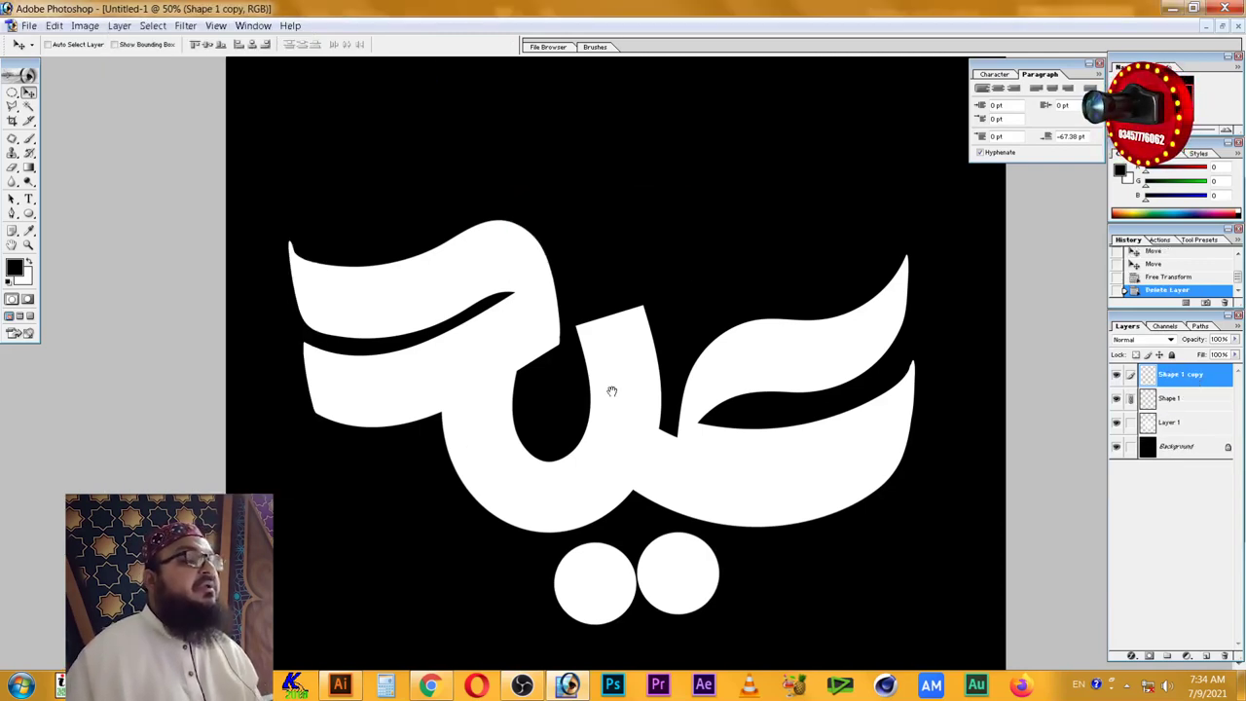
pyautogui.moveTo(611, 390); pyautogui.dragTo(611, 330)
pyautogui.press('z')
pyautogui.rightClick(627, 336)
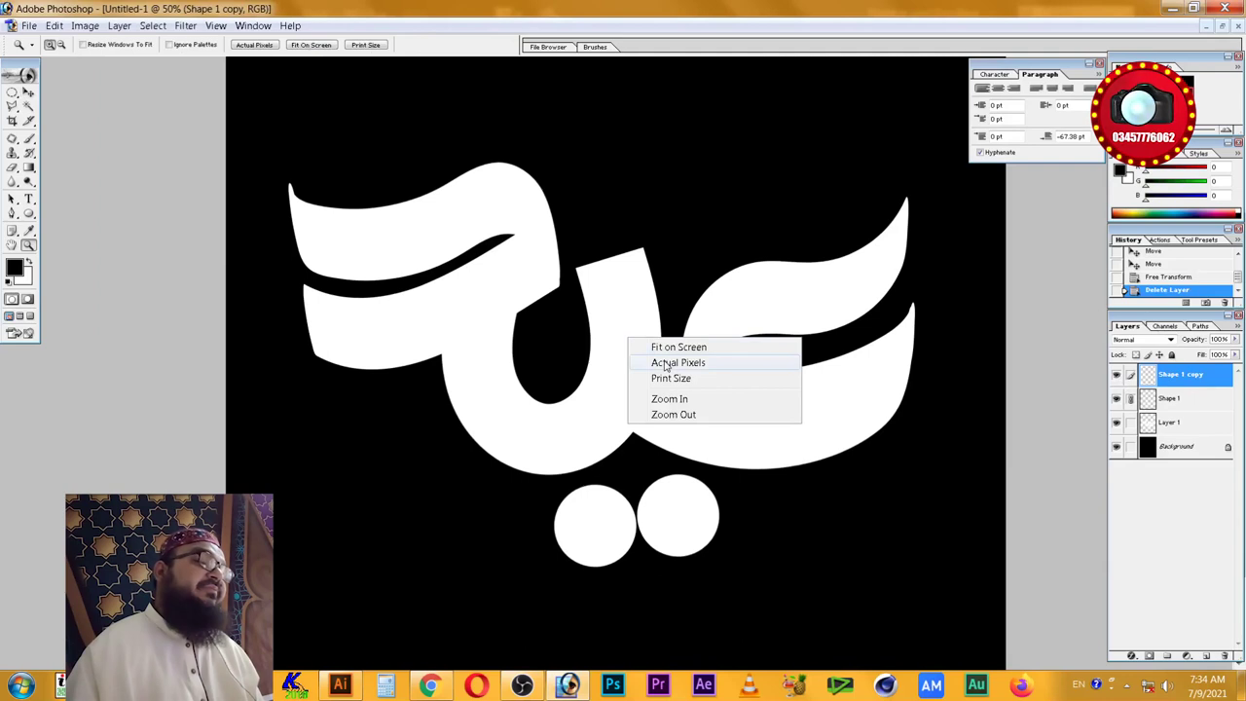
pyautogui.click(668, 363)
pyautogui.keyDown('alt'); pyautogui.click(682, 406); pyautogui.keyUp('alt')
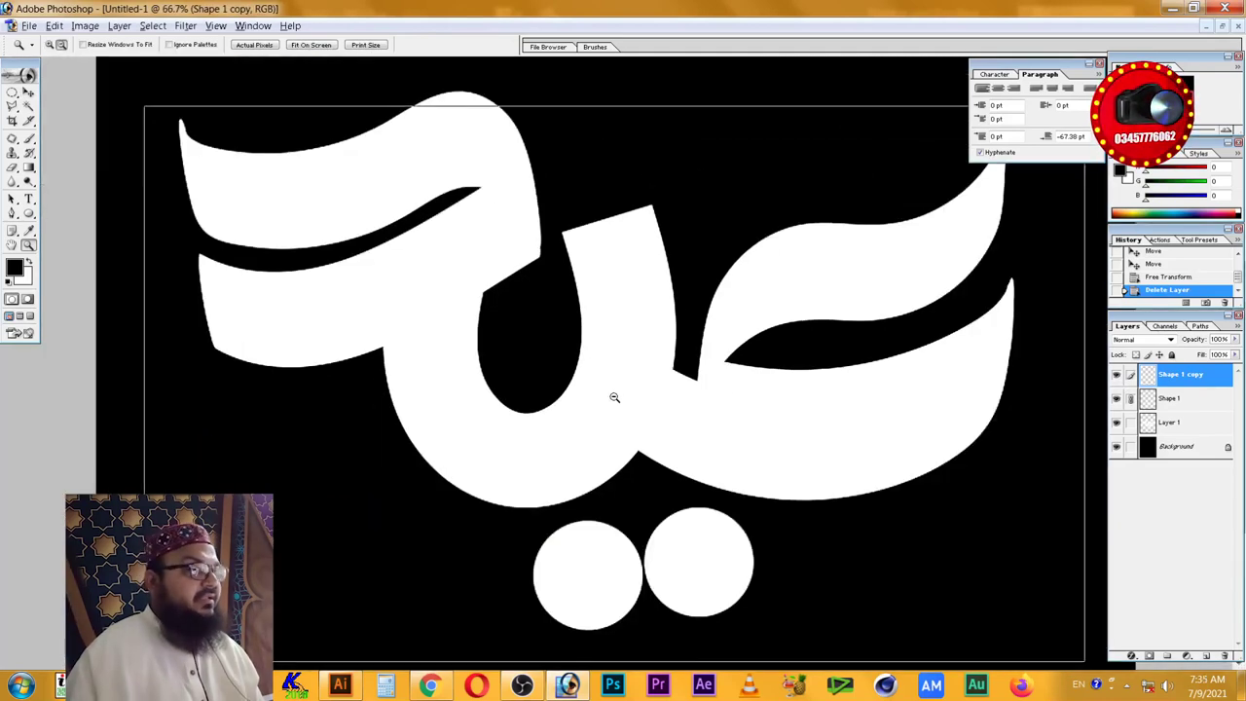
pyautogui.keyDown('alt'); pyautogui.click(614, 397); pyautogui.keyUp('alt')
pyautogui.press('Tab')
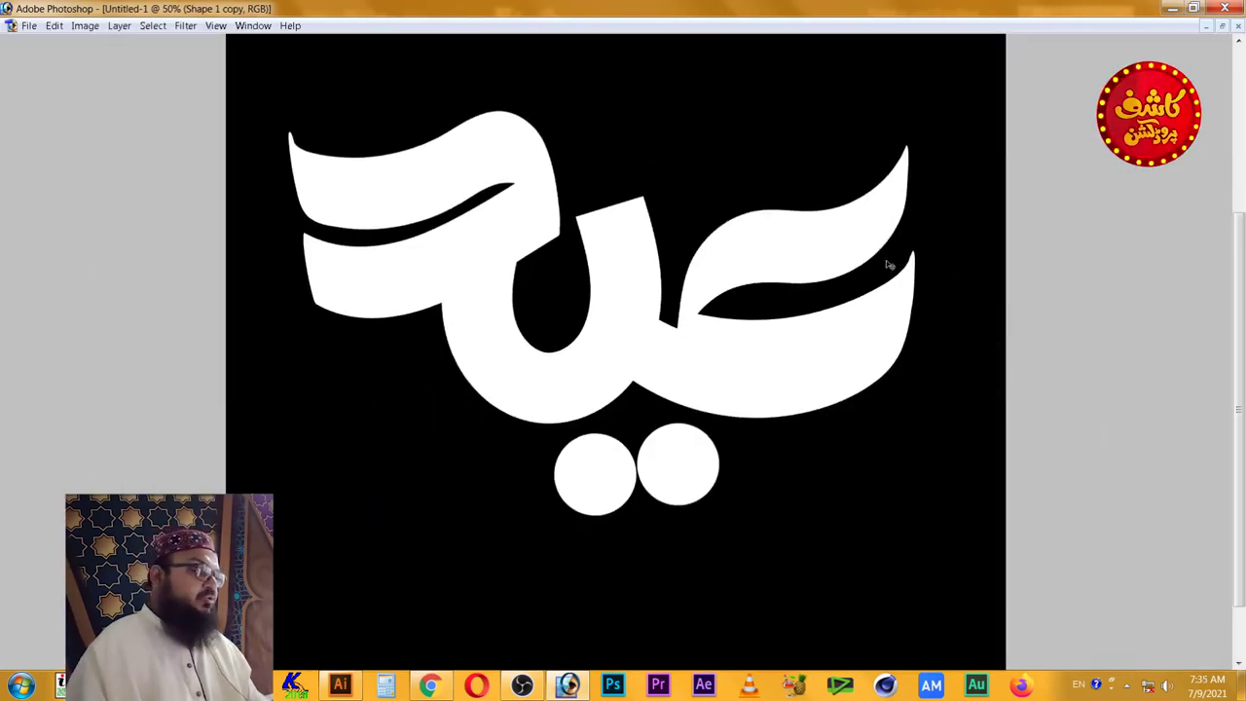
pyautogui.press('Tab')
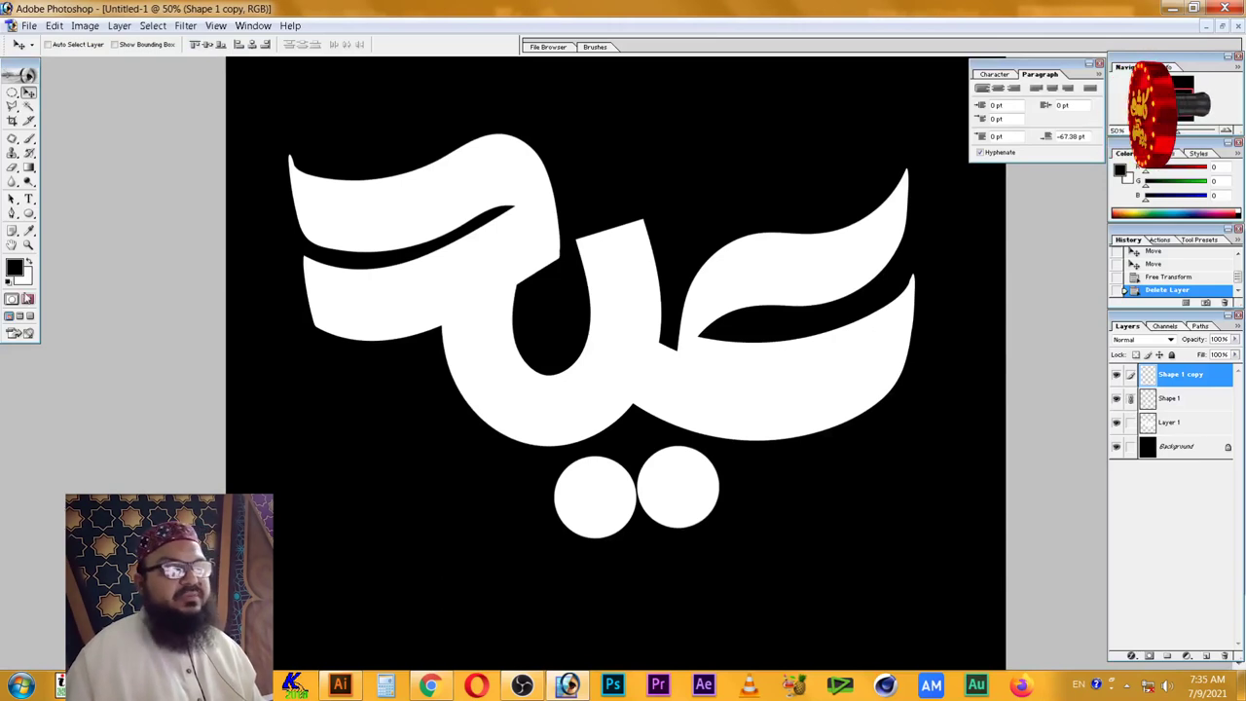
# - Set the foreground color to red with R 255 and fill the dot on Shape 1 copy with it
pyautogui.click(16, 266)
pyautogui.moveTo(653, 288); pyautogui.dragTo(654, 258)
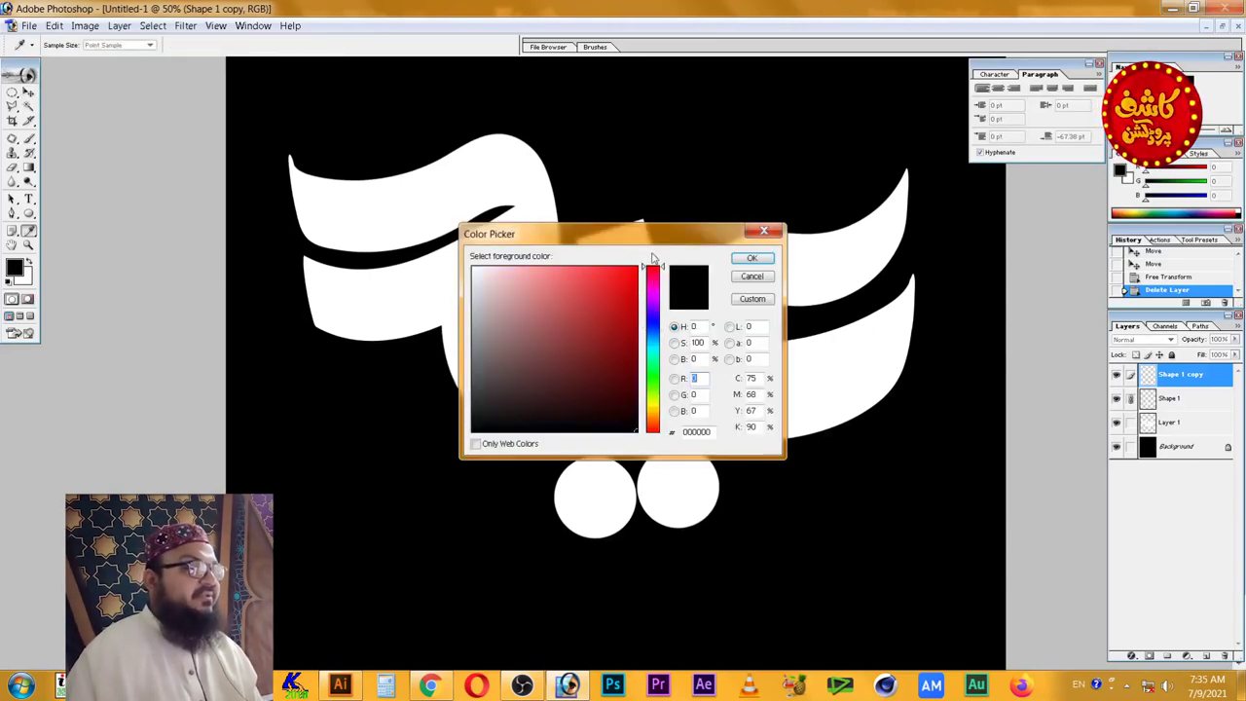
pyautogui.write('255')
pyautogui.click(752, 257)
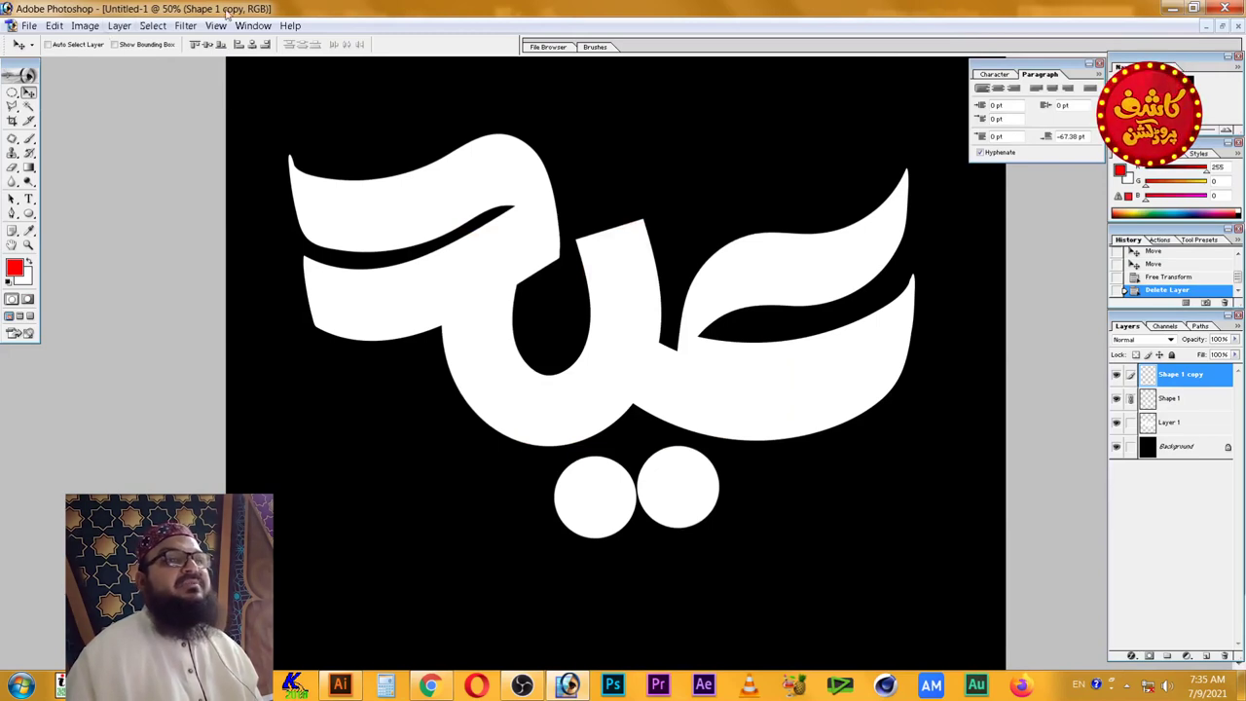
pyautogui.hotkey('ctrl', 'shift', 'BackSpace')
pyautogui.hotkey('alt', 'shift', 'BackSpace')
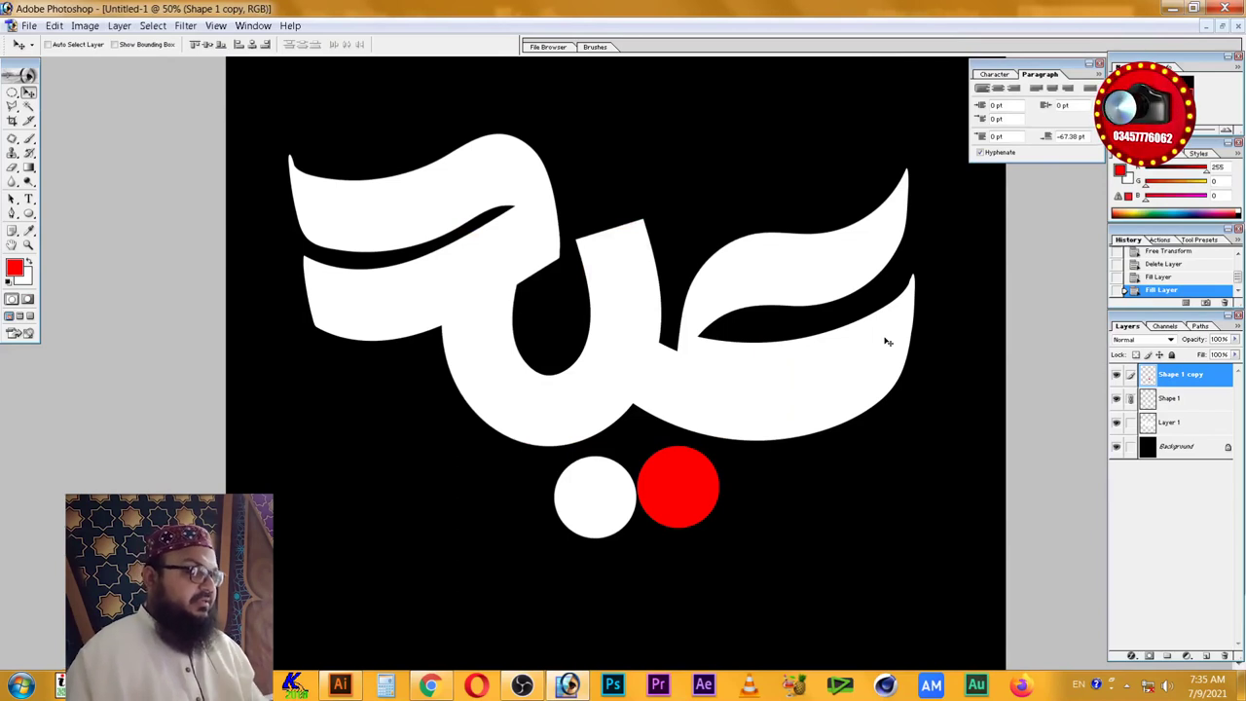
# - Merge the linked lettering and dot layers into one layer and fill its artwork with red
pyautogui.click(1131, 422)
pyautogui.hotkey('ctrl', 'e')
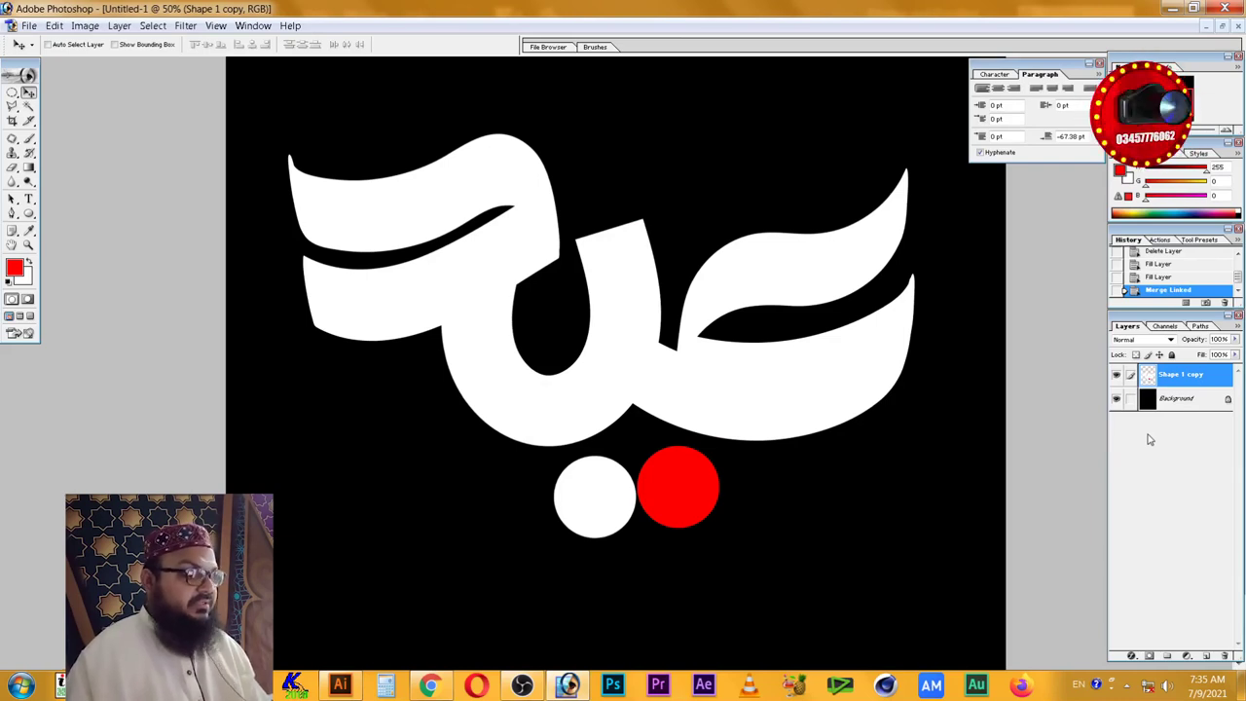
pyautogui.hotkey('shift', 'alt', 'BackSpace')
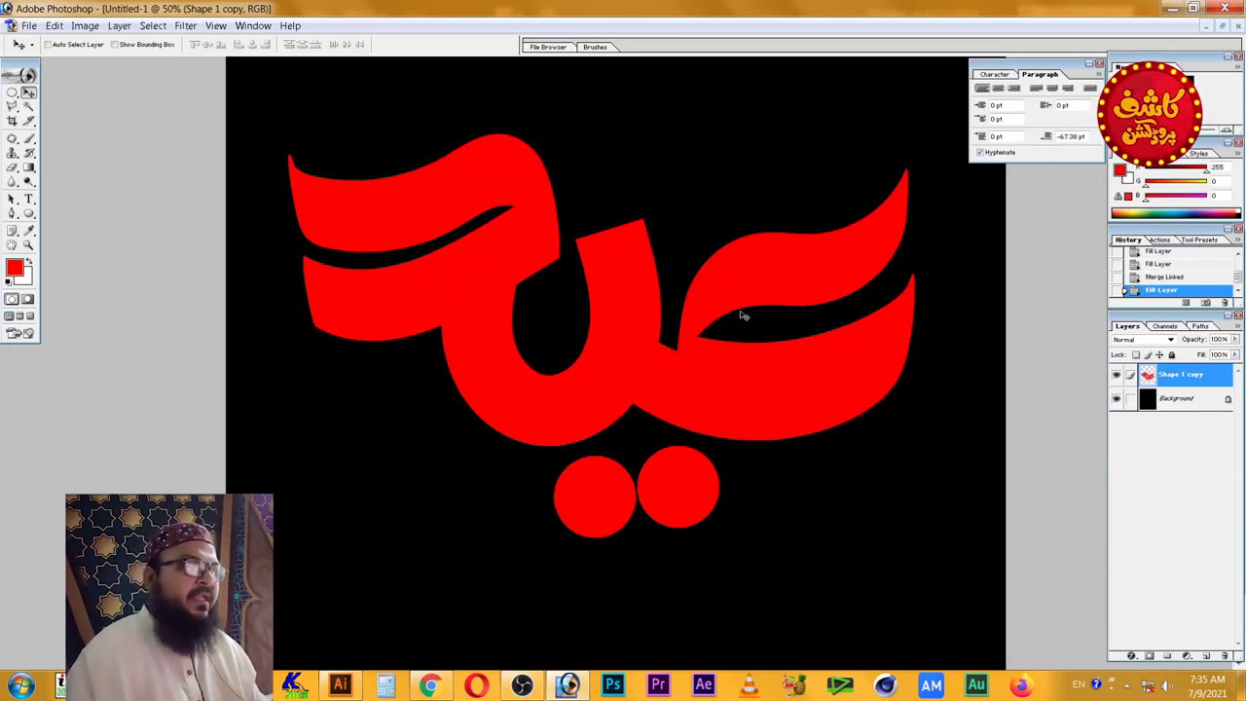
# - Enable a Pattern Overlay in the layer style of Shape 1 copy, leaving Color Overlay off
pyautogui.press('z')
pyautogui.rightClick(453, 300)
pyautogui.click(491, 329)
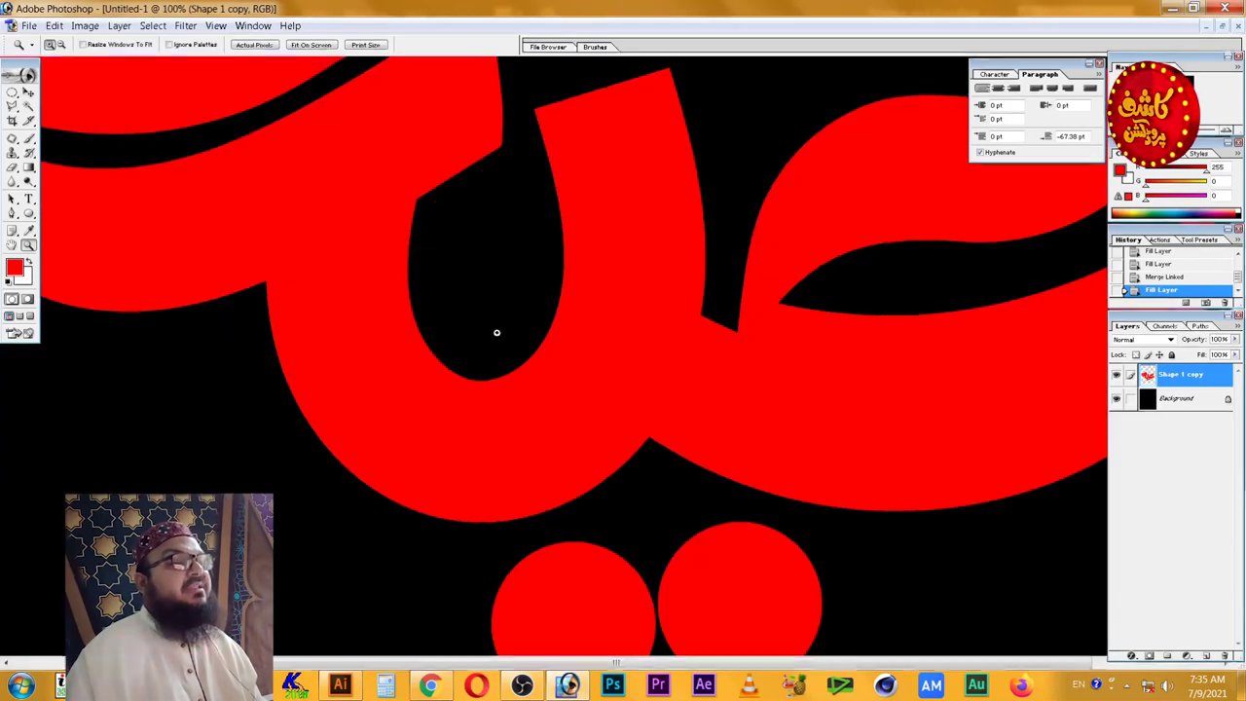
pyautogui.moveTo(381, 276)
pyautogui.mouseDown()
pyautogui.moveTo(512, 390)
pyautogui.moveTo(486, 417)
pyautogui.mouseUp()
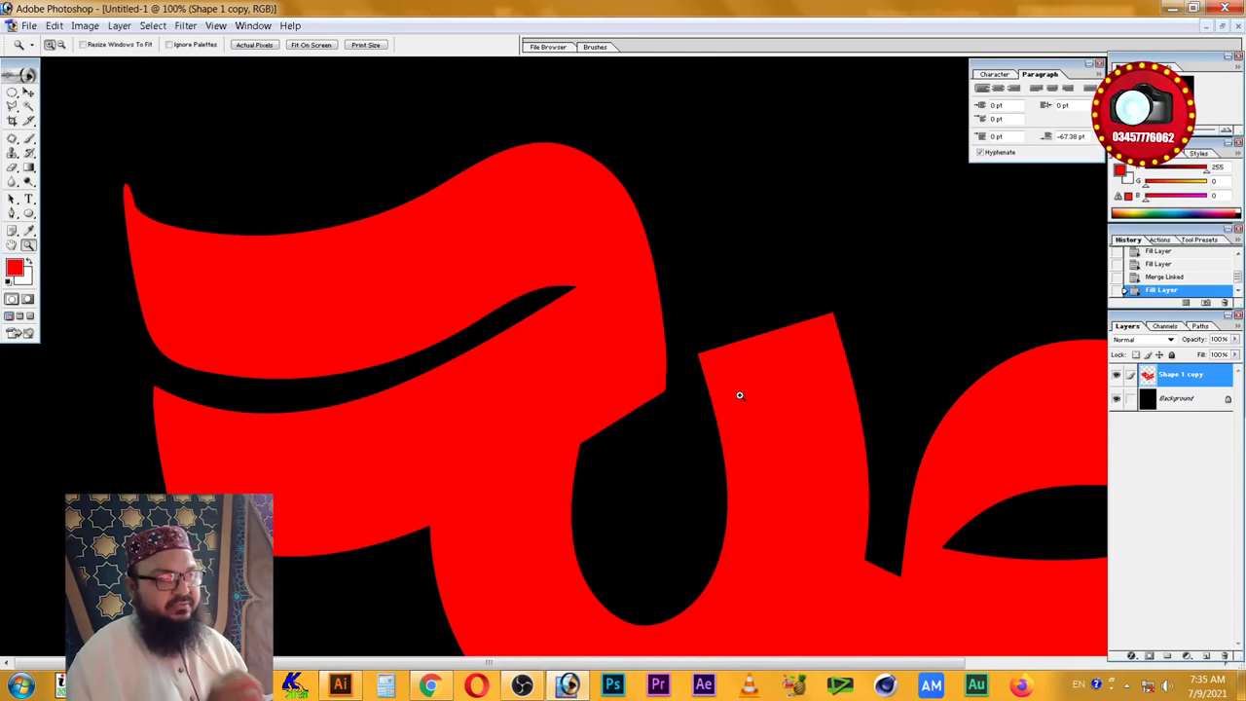
pyautogui.moveTo(532, 411); pyautogui.dragTo(515, 367)
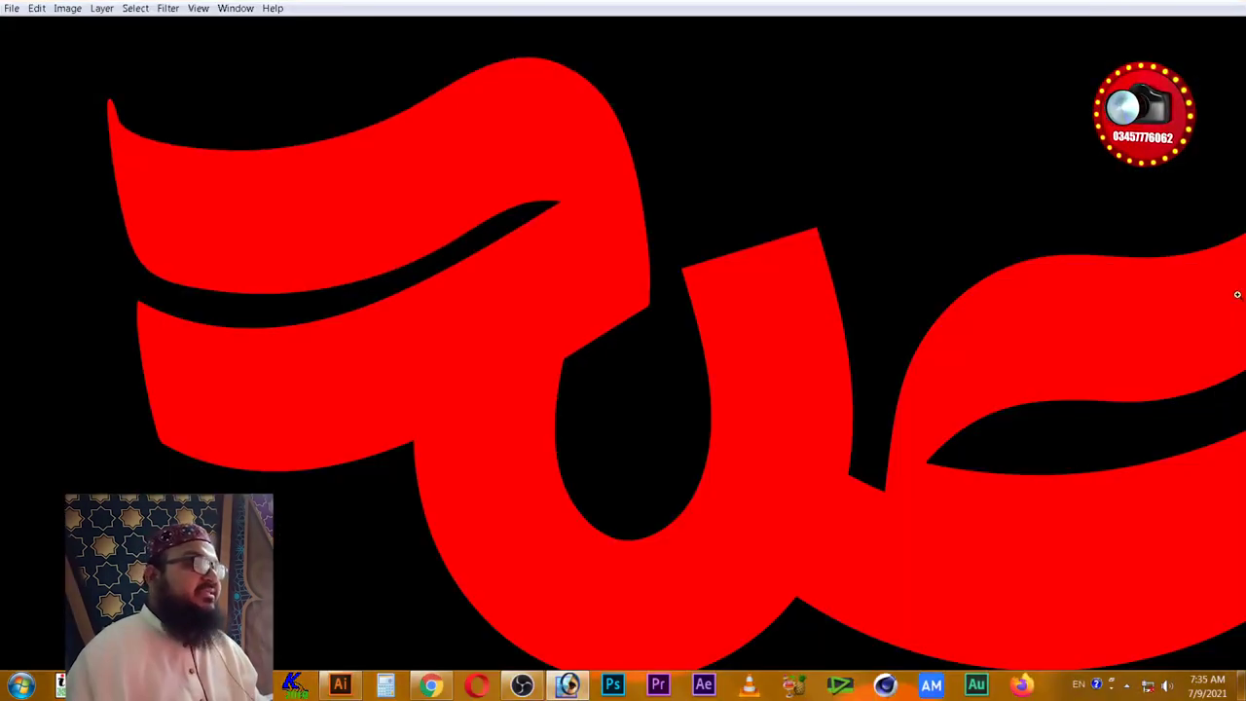
pyautogui.press('Tab')
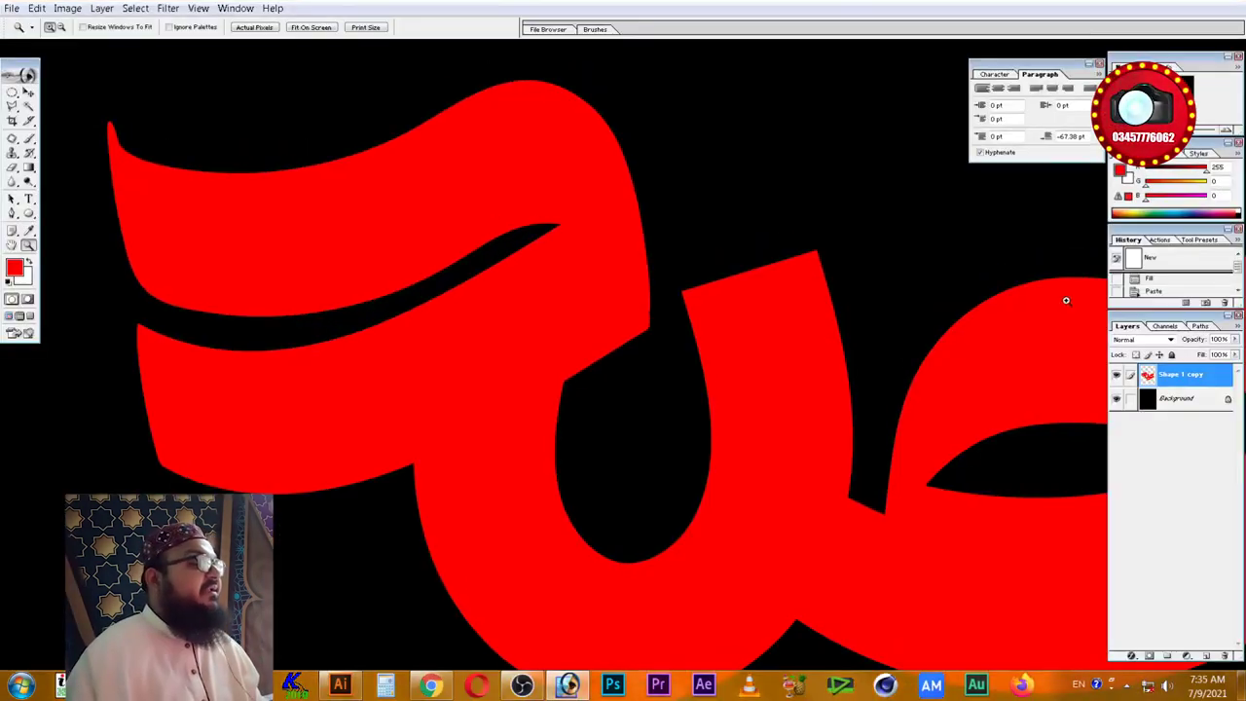
pyautogui.doubleClick(1226, 379)
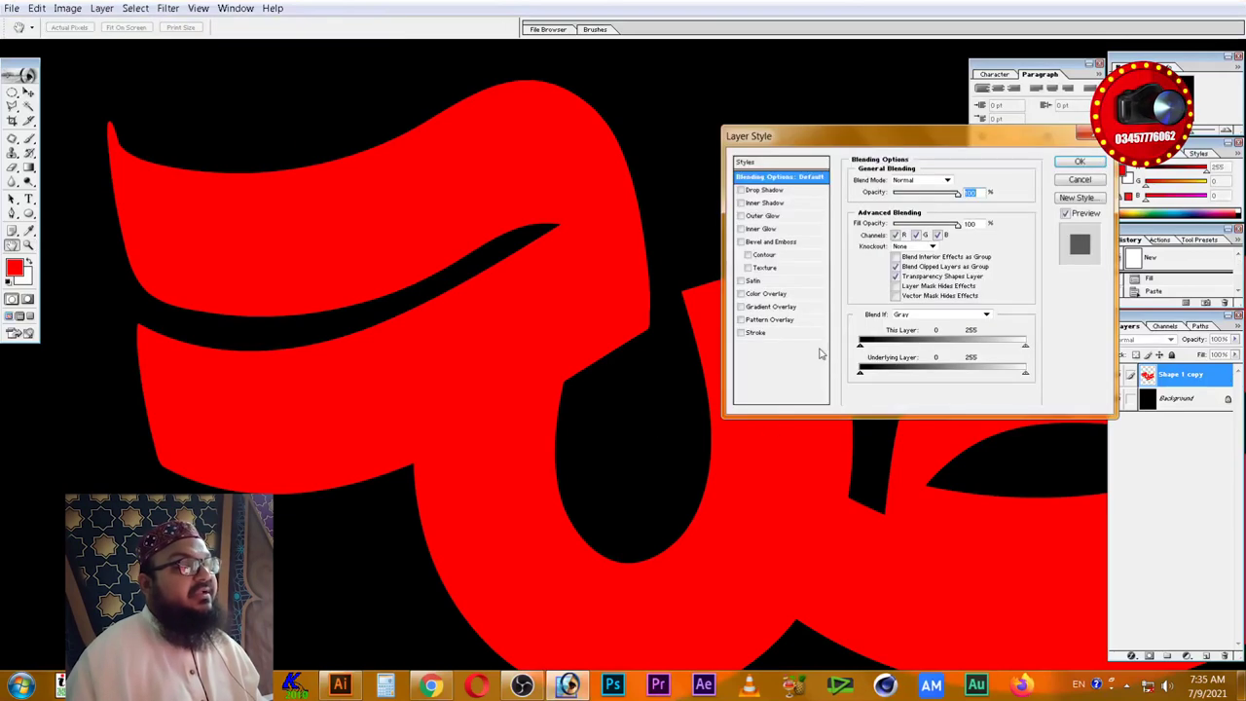
pyautogui.moveTo(767, 139); pyautogui.dragTo(538, 139)
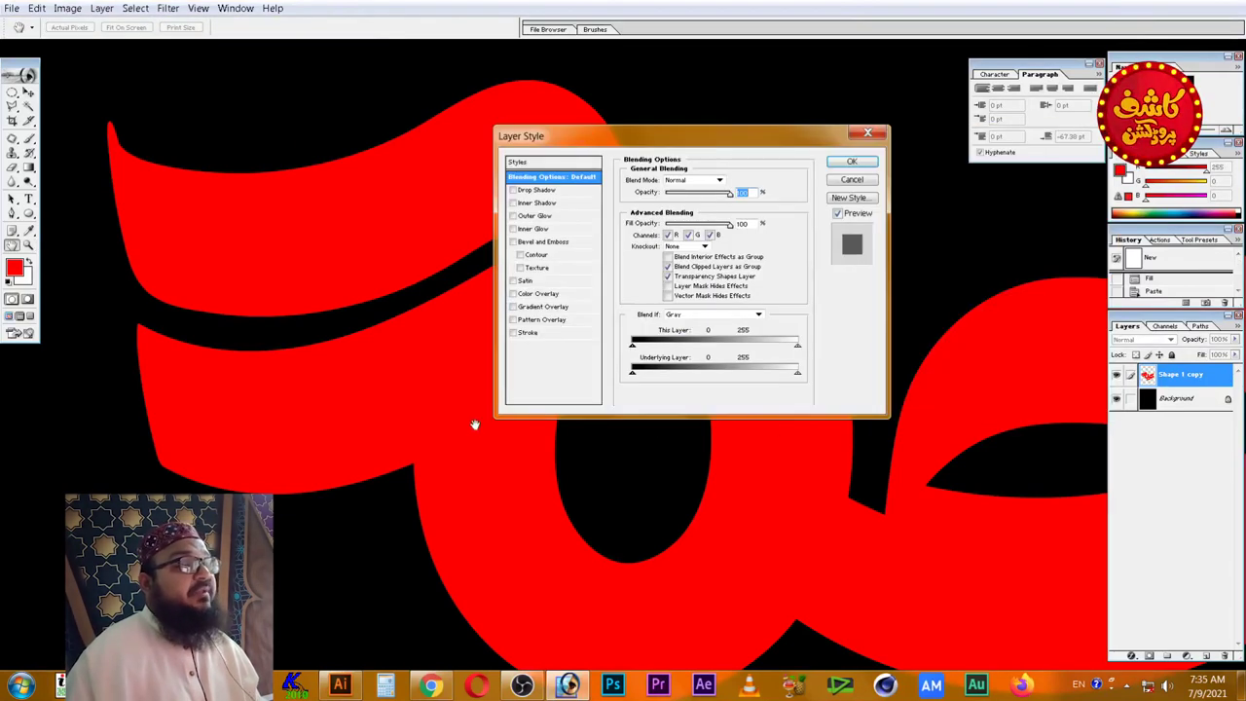
pyautogui.click(544, 294)
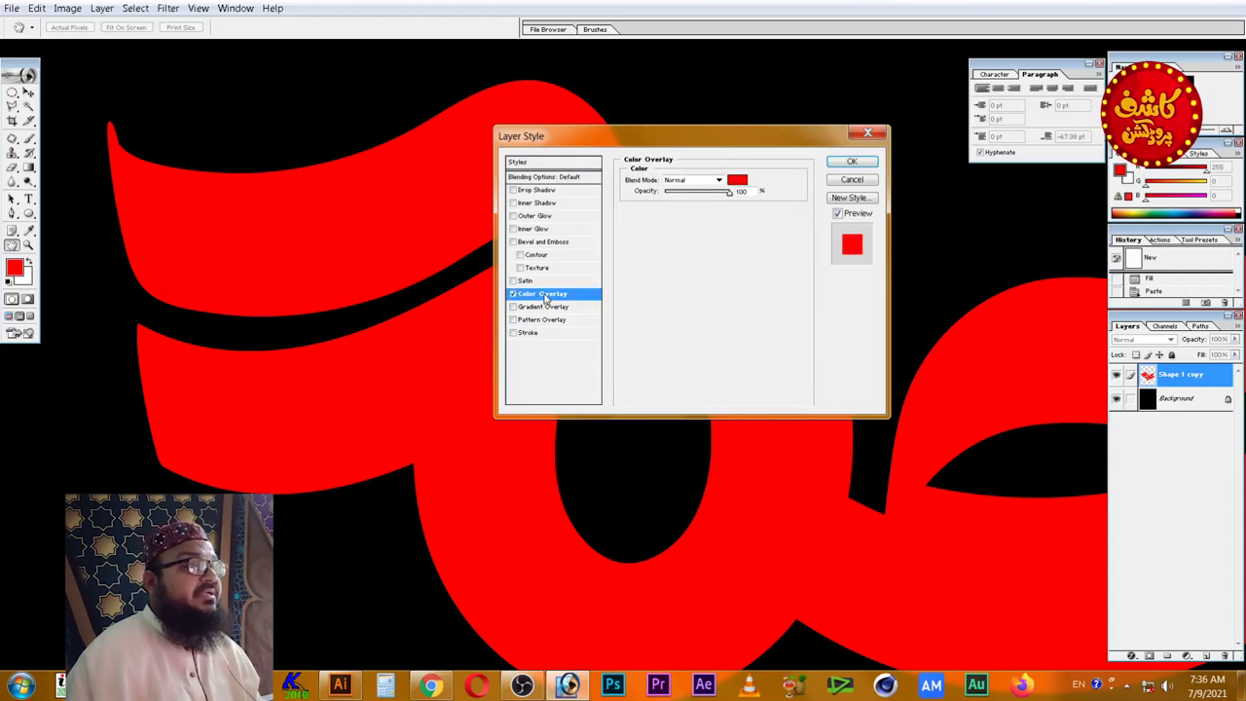
pyautogui.click(513, 294)
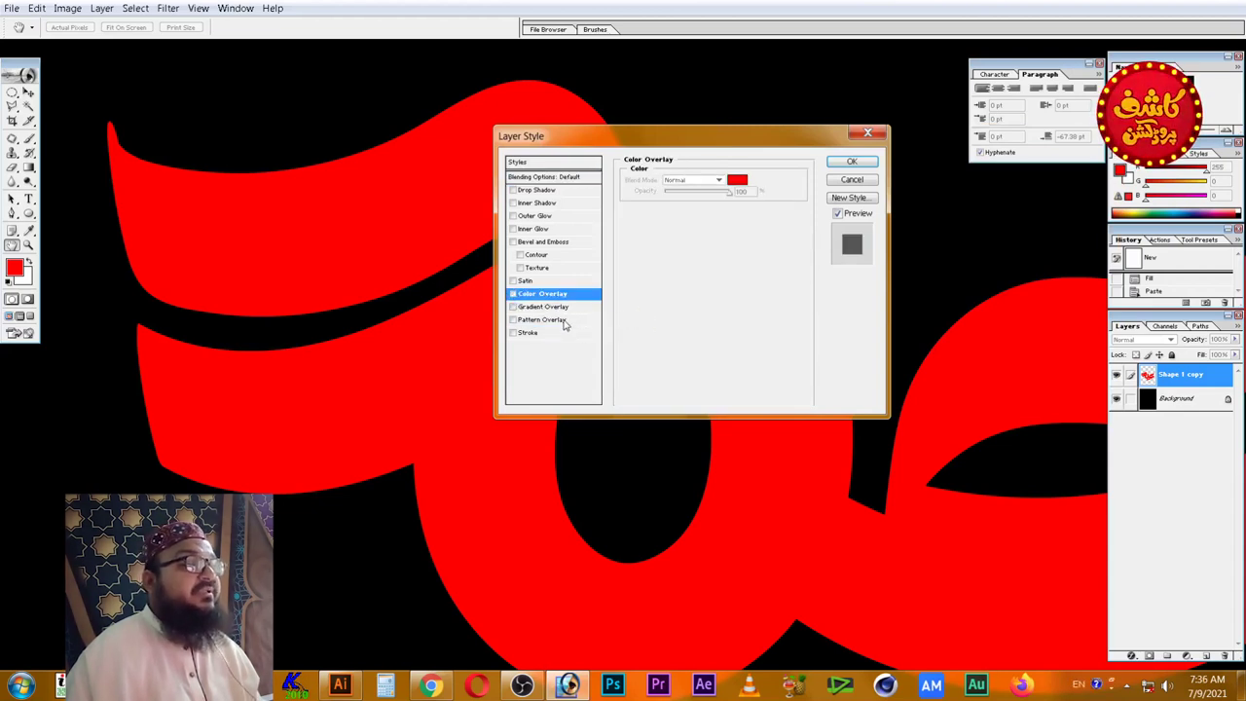
pyautogui.click(562, 321)
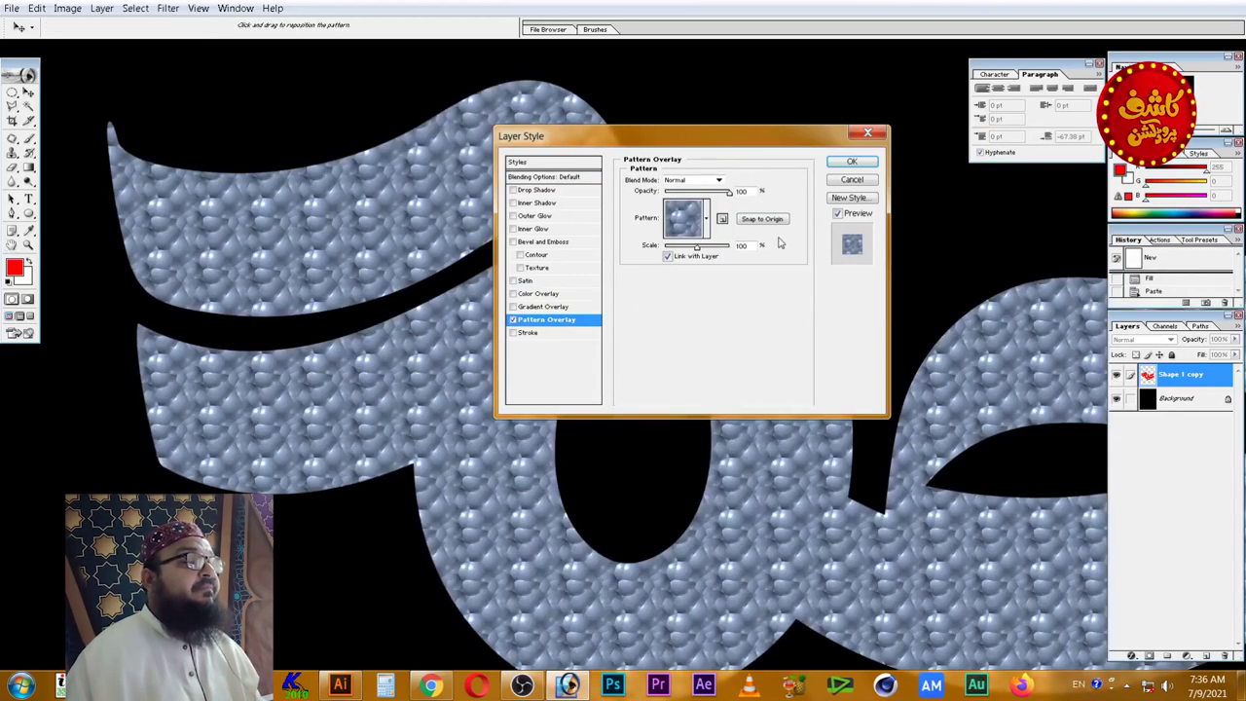
# - Choose the black-and-white cracked web pattern for the Pattern Overlay
pyautogui.click(705, 219)
pyautogui.click(663, 280)
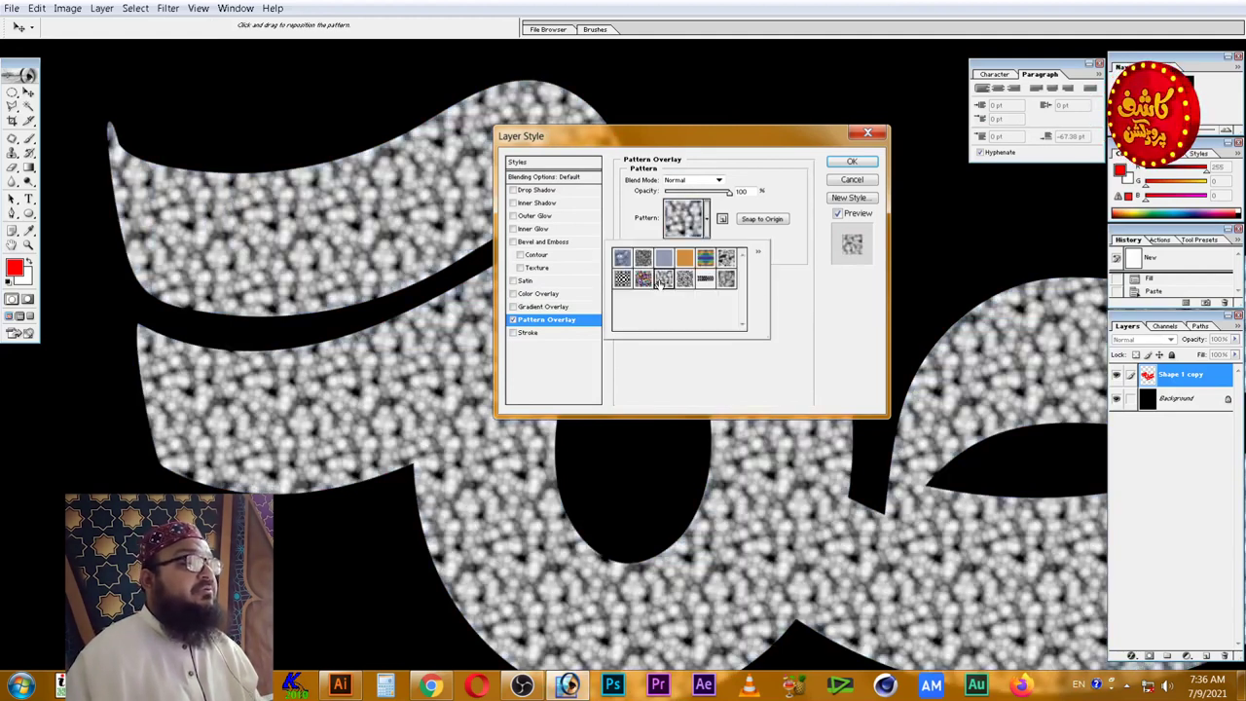
pyautogui.click(684, 279)
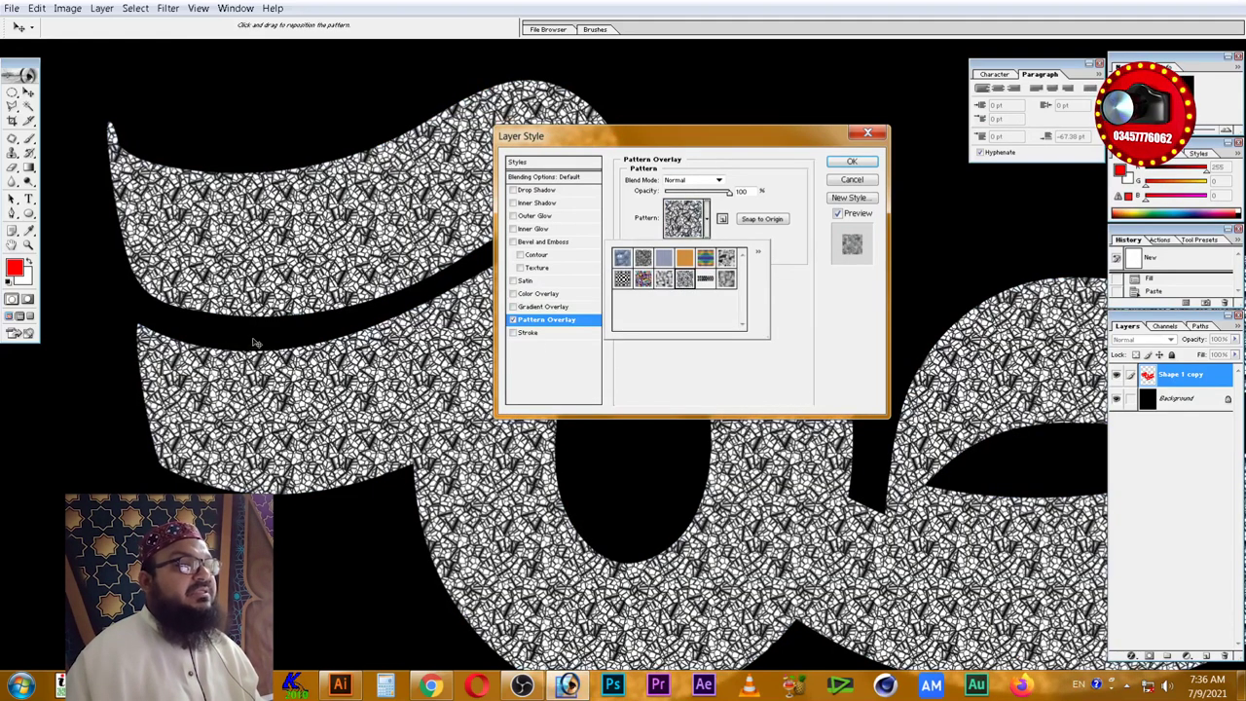
pyautogui.click(797, 334)
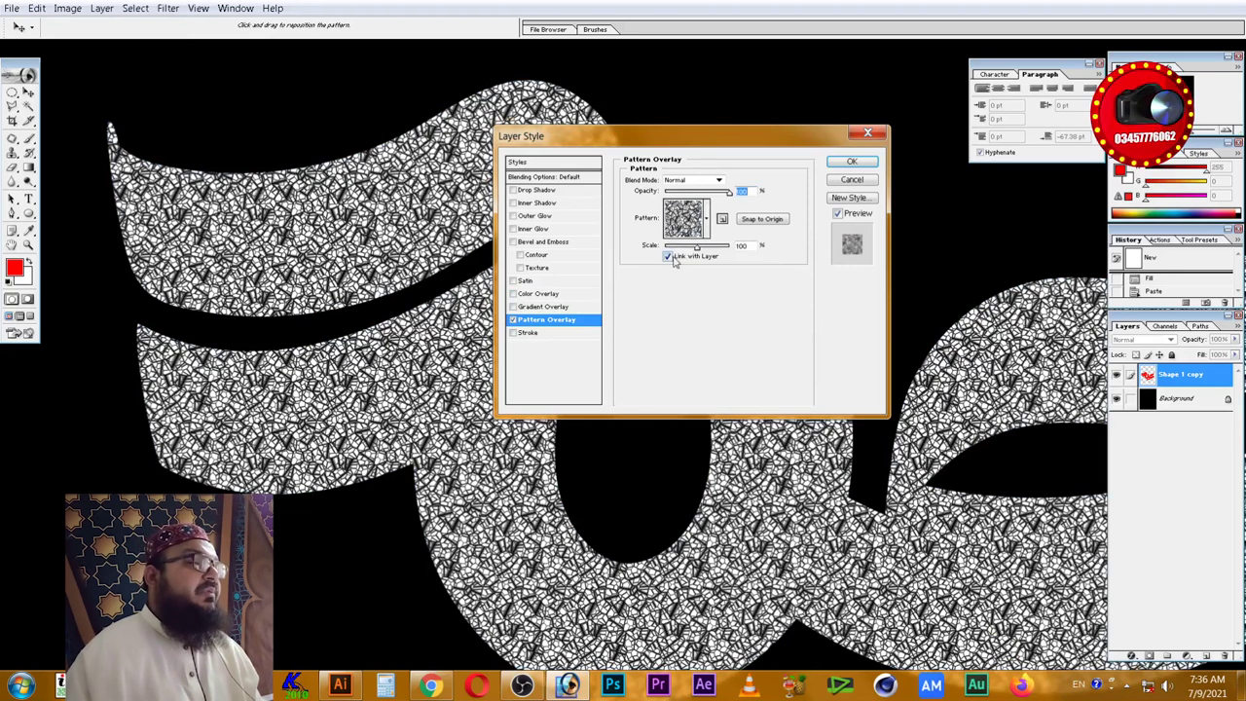
# - Set the pattern overlay's opacity to 14% and its scale to about 77%, and apply the layer style
pyautogui.moveTo(697, 250); pyautogui.dragTo(740, 250)
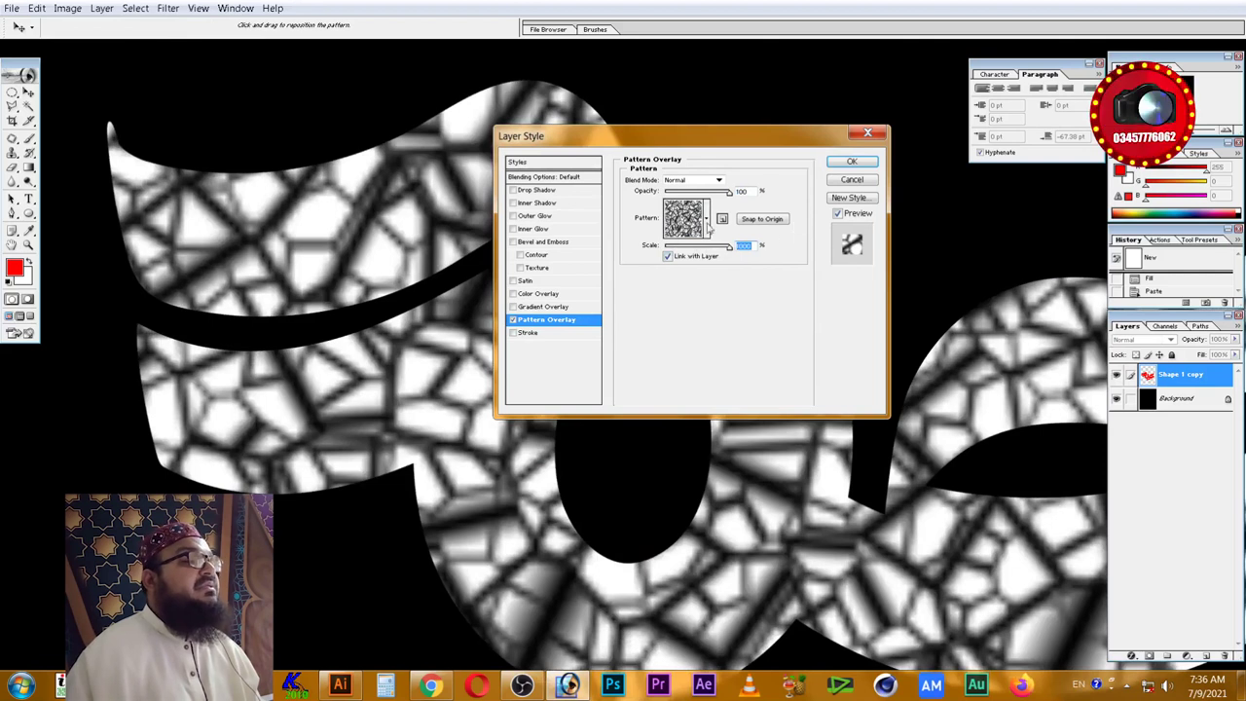
pyautogui.moveTo(733, 196); pyautogui.dragTo(672, 193)
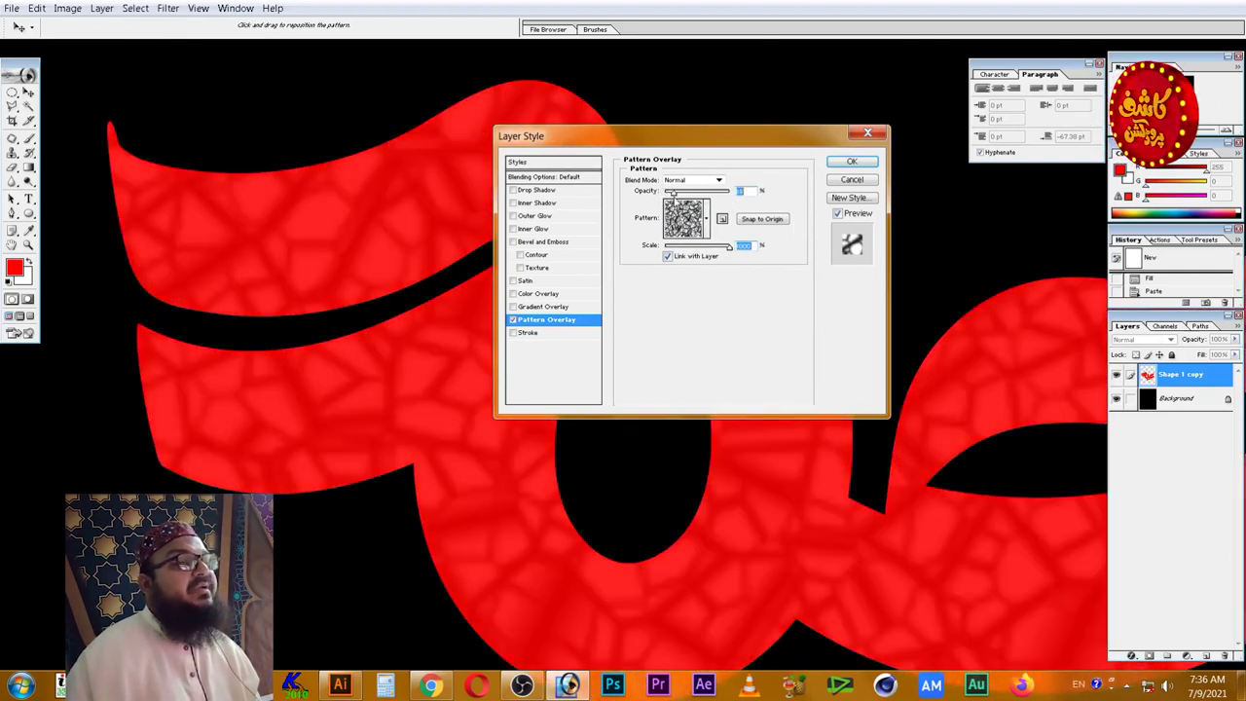
pyautogui.moveTo(734, 253); pyautogui.dragTo(689, 251)
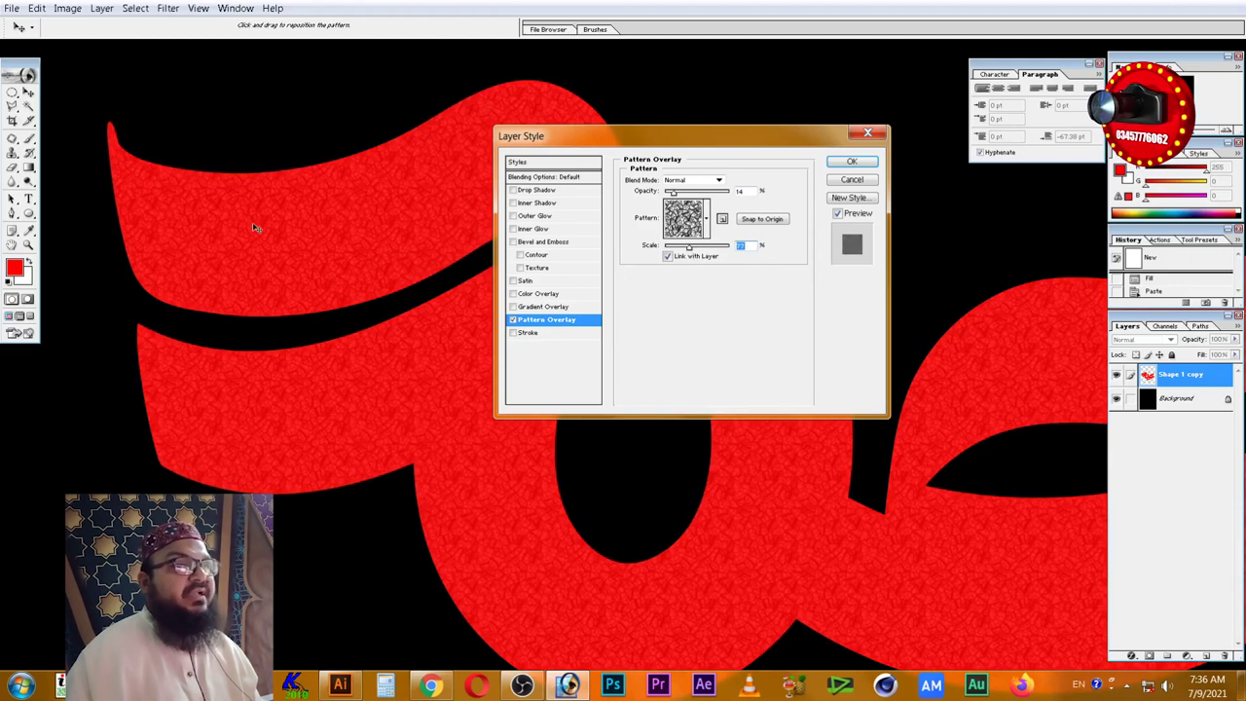
pyautogui.click(866, 163)
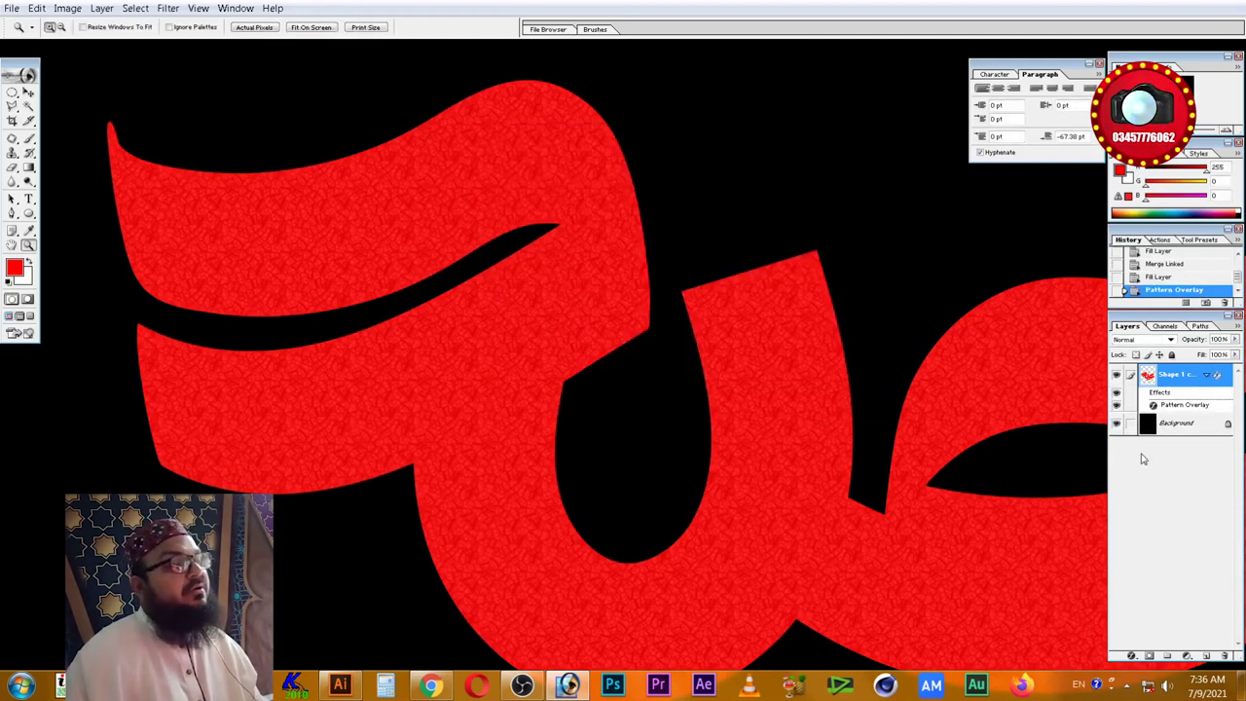
# - Collapse the effects of Shape 1 copy, load its artwork as a selection, and add a new layer above it
pyautogui.click(1215, 376)
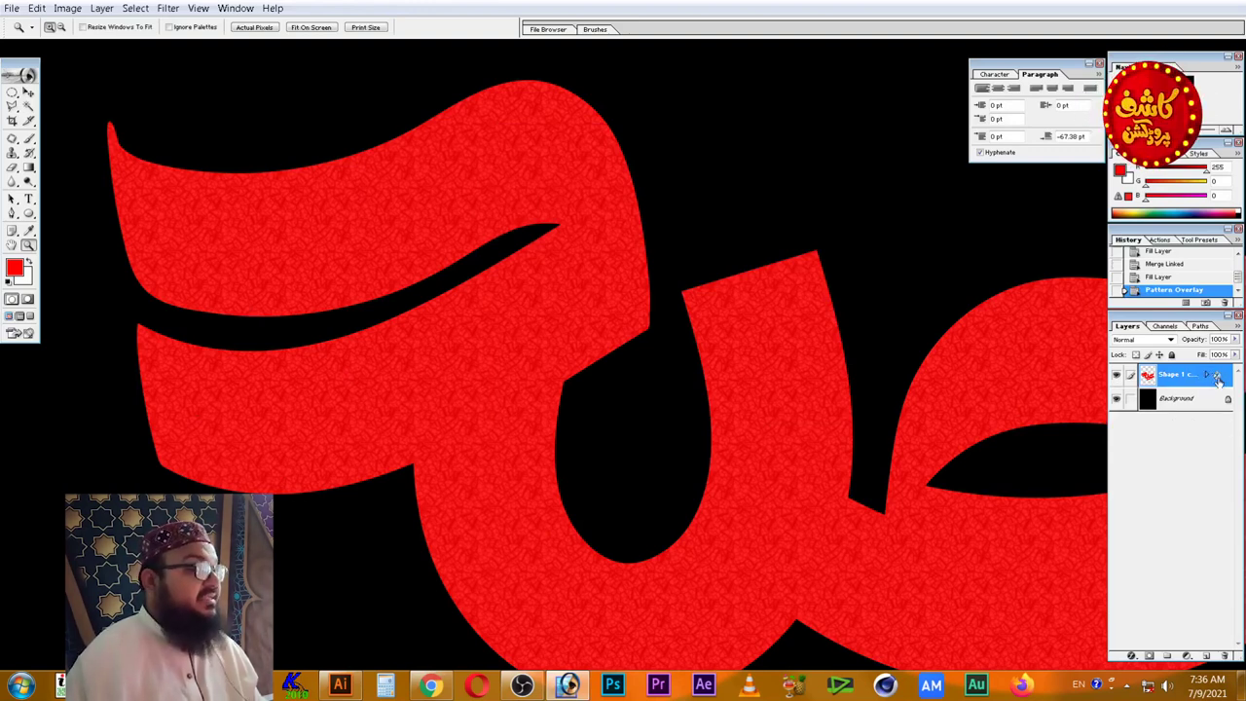
pyautogui.keyDown('ctrl'); pyautogui.click(1219, 376); pyautogui.keyUp('ctrl')
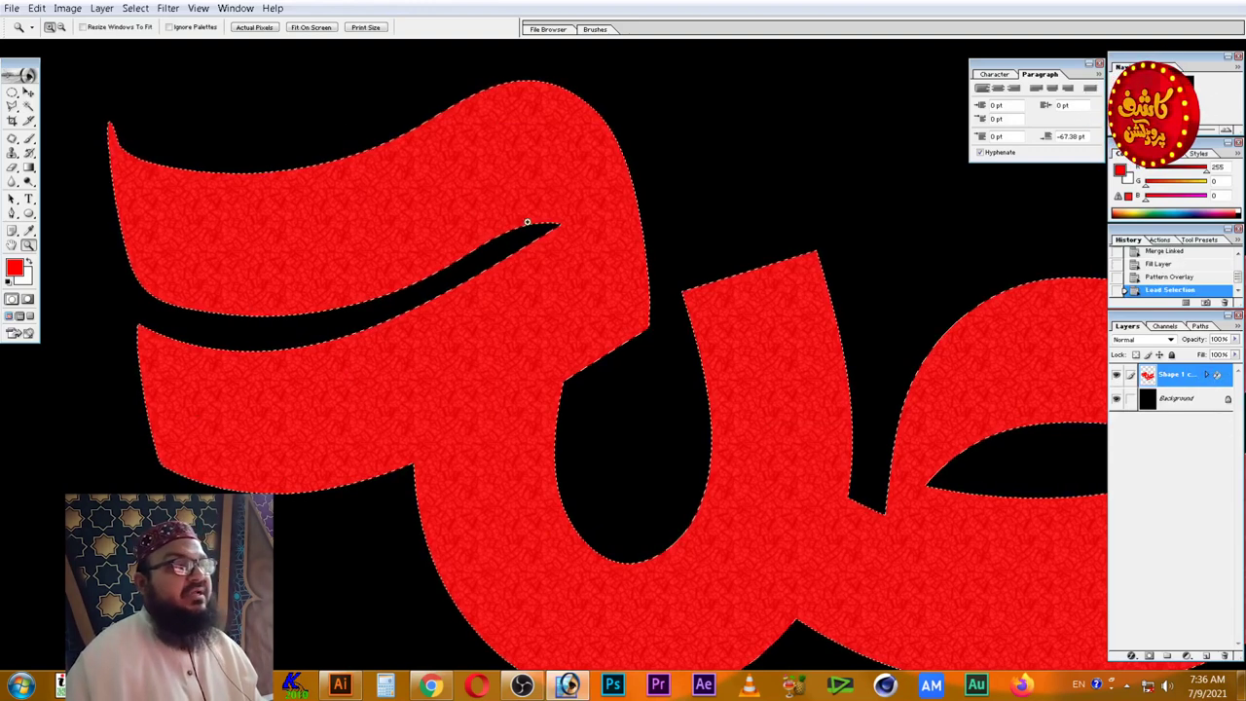
pyautogui.click(1206, 655)
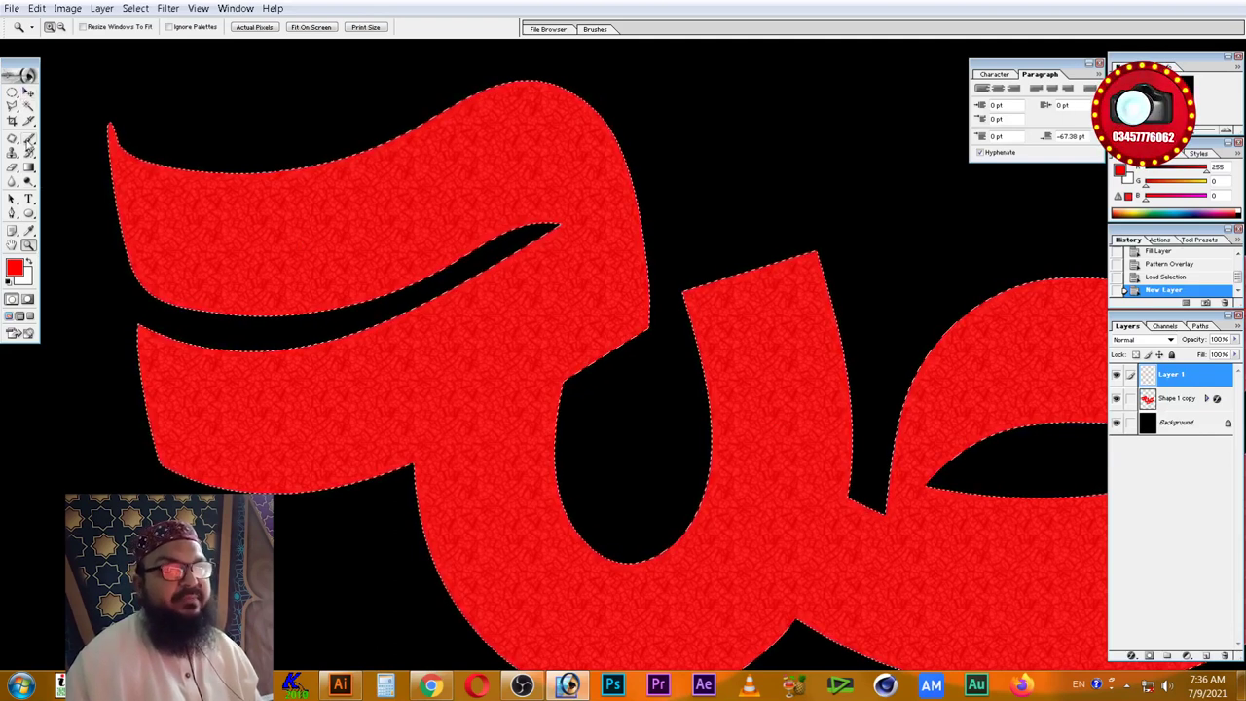
# - Choose the 200 px scale-texture brush for the Brush tool, enlarge it to 300 px, and compare with the scales on the goat artwork
pyautogui.click(29, 138)
pyautogui.click(85, 28)
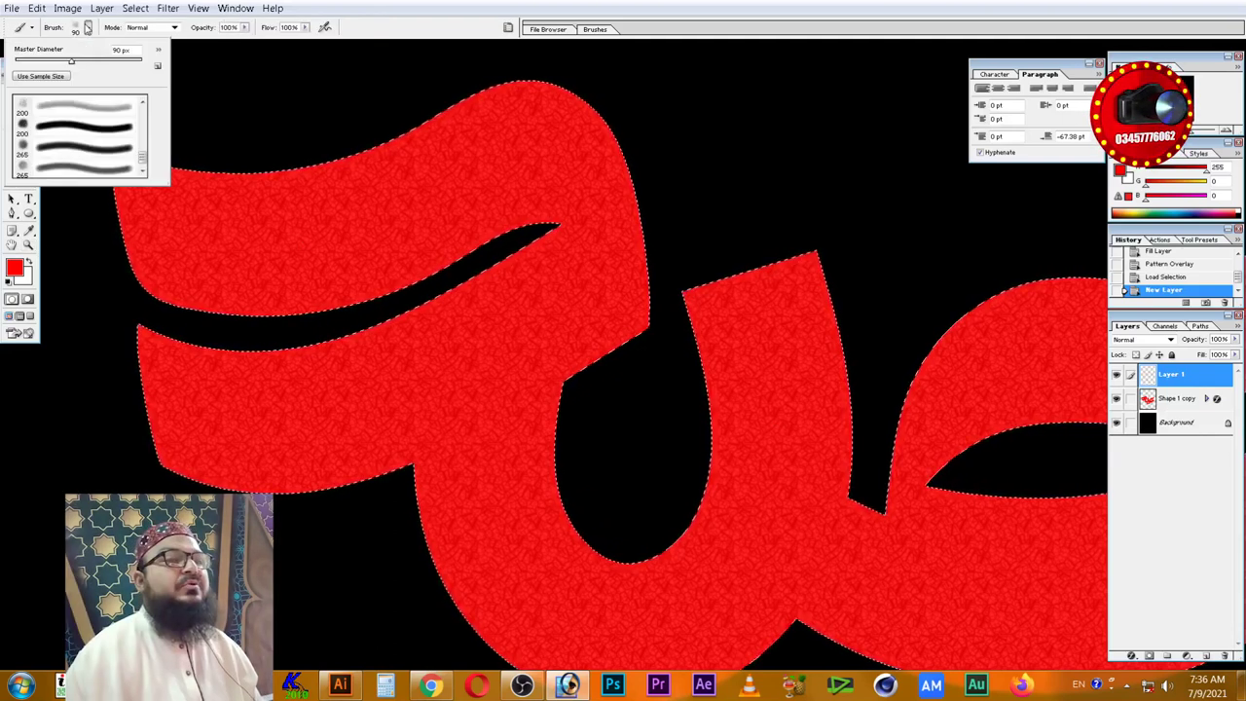
pyautogui.click(109, 112)
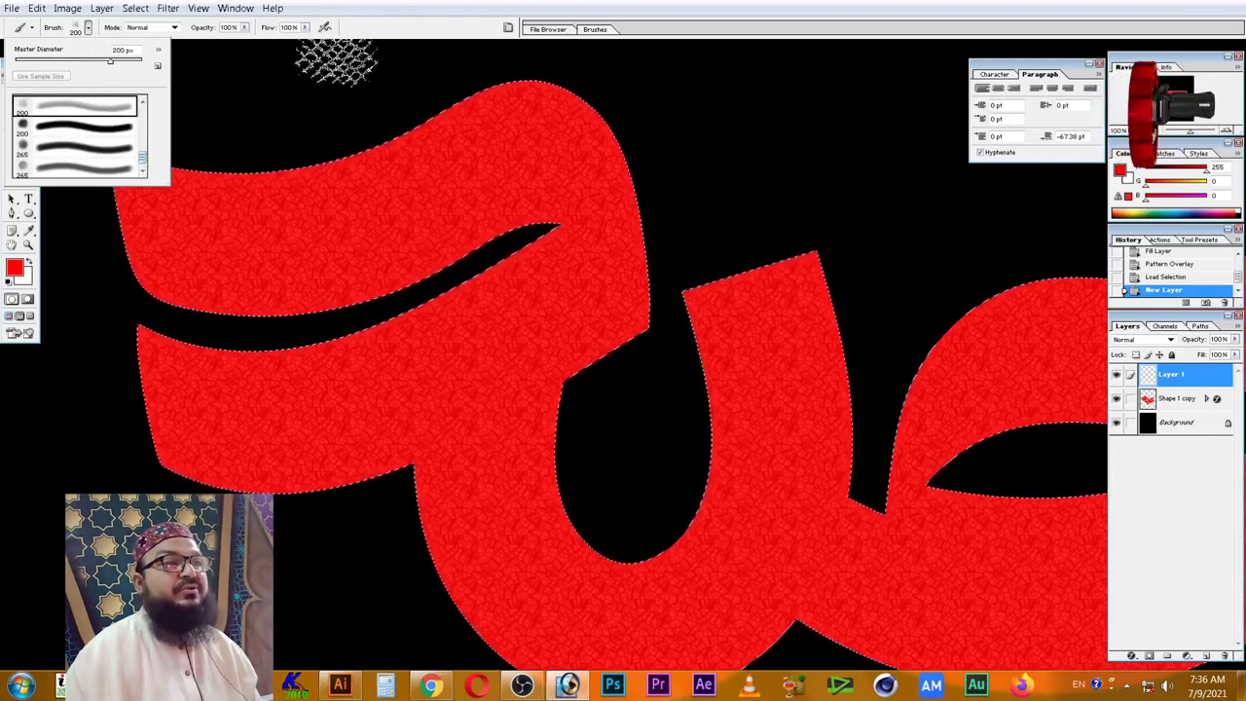
pyautogui.click(397, 139)
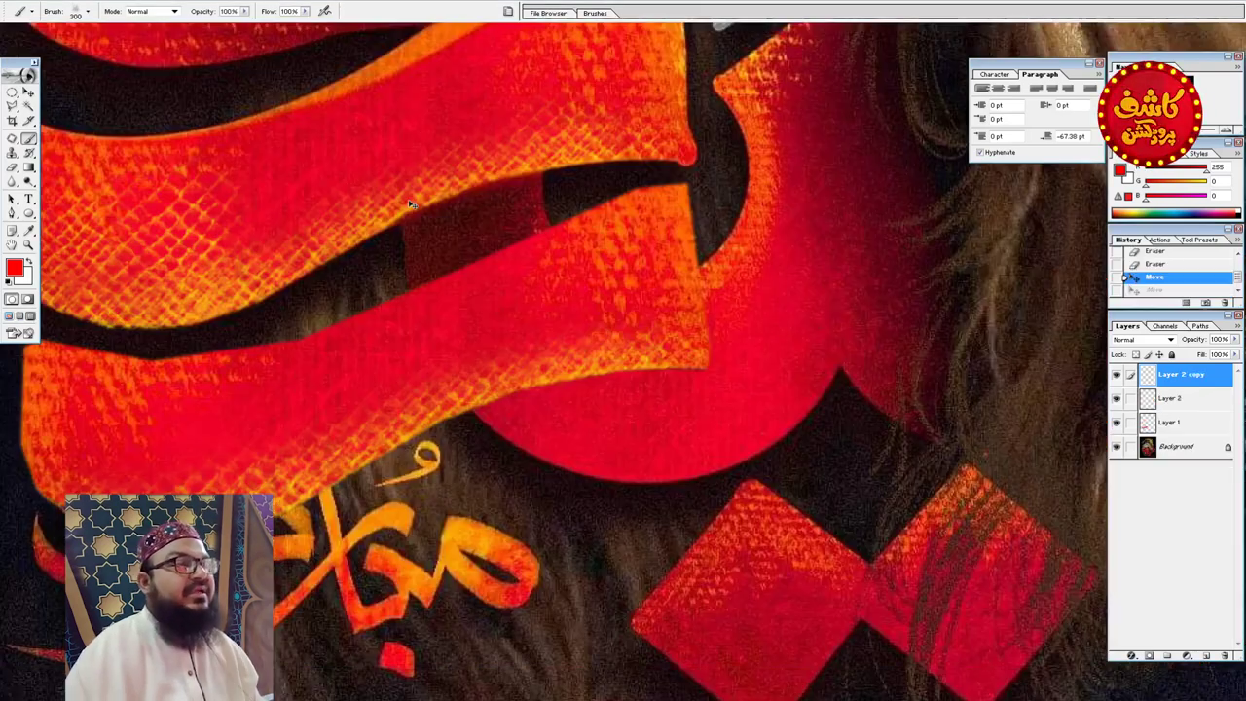
pyautogui.moveTo(312, 256); pyautogui.dragTo(579, 282)
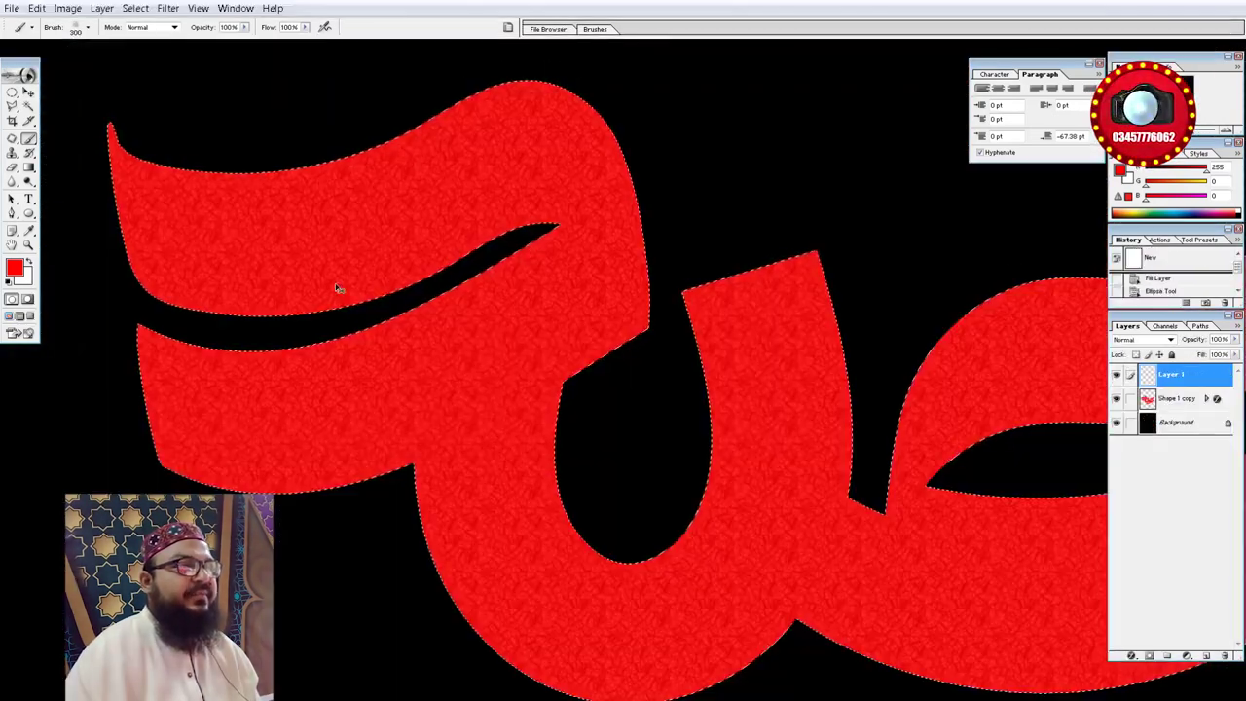
# - Undo a trial dab of red scales and set the foreground color to golden yellow, FFC600
pyautogui.click(98, 131)
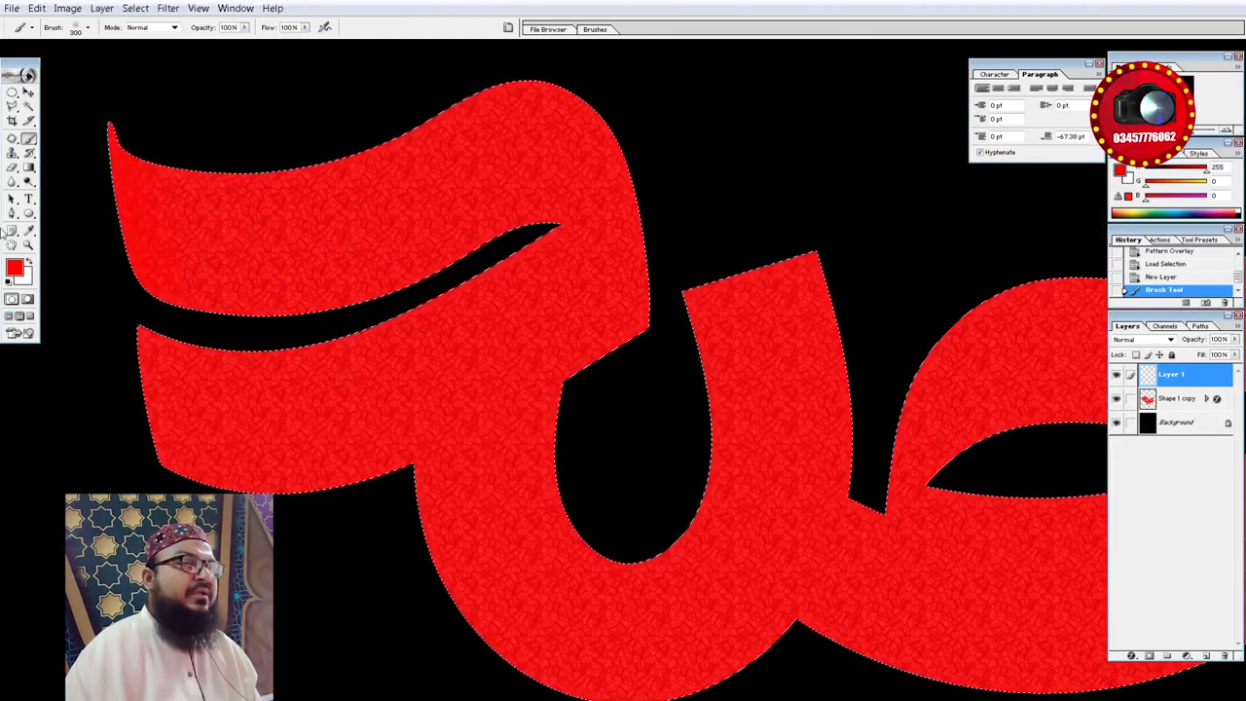
pyautogui.hotkey('ctrl', 'z')
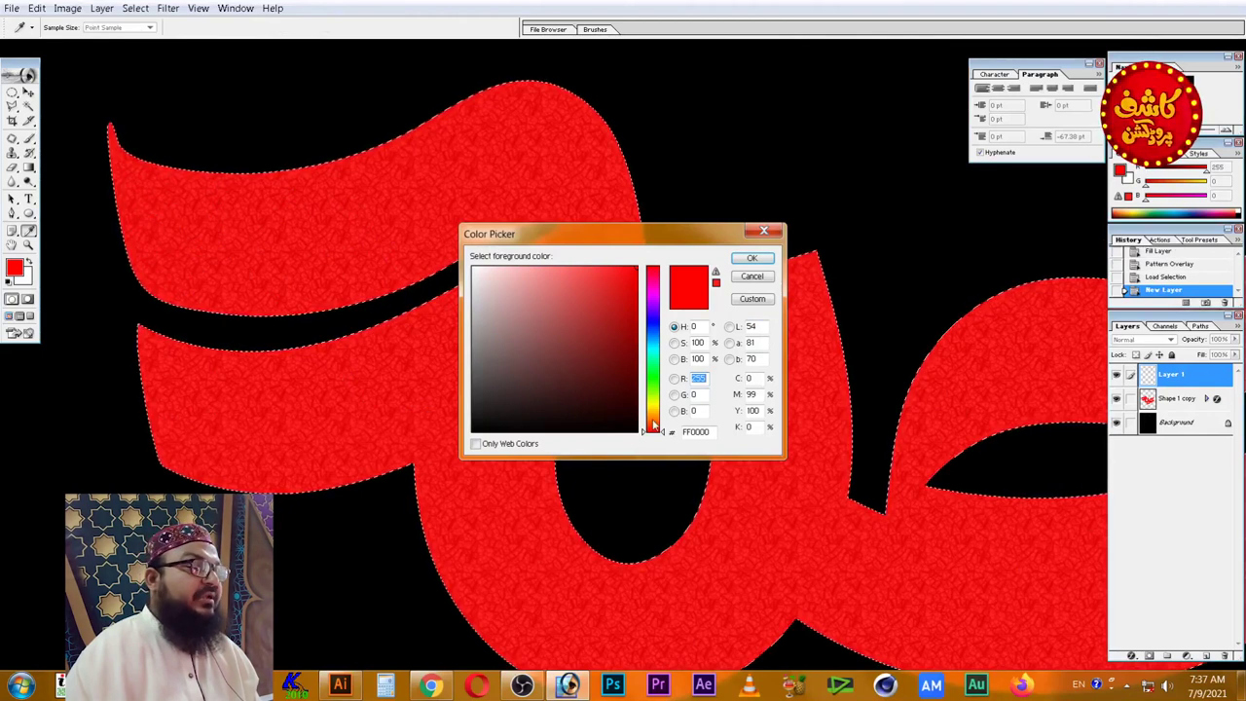
pyautogui.click(653, 416)
pyautogui.moveTo(654, 418); pyautogui.dragTo(656, 415)
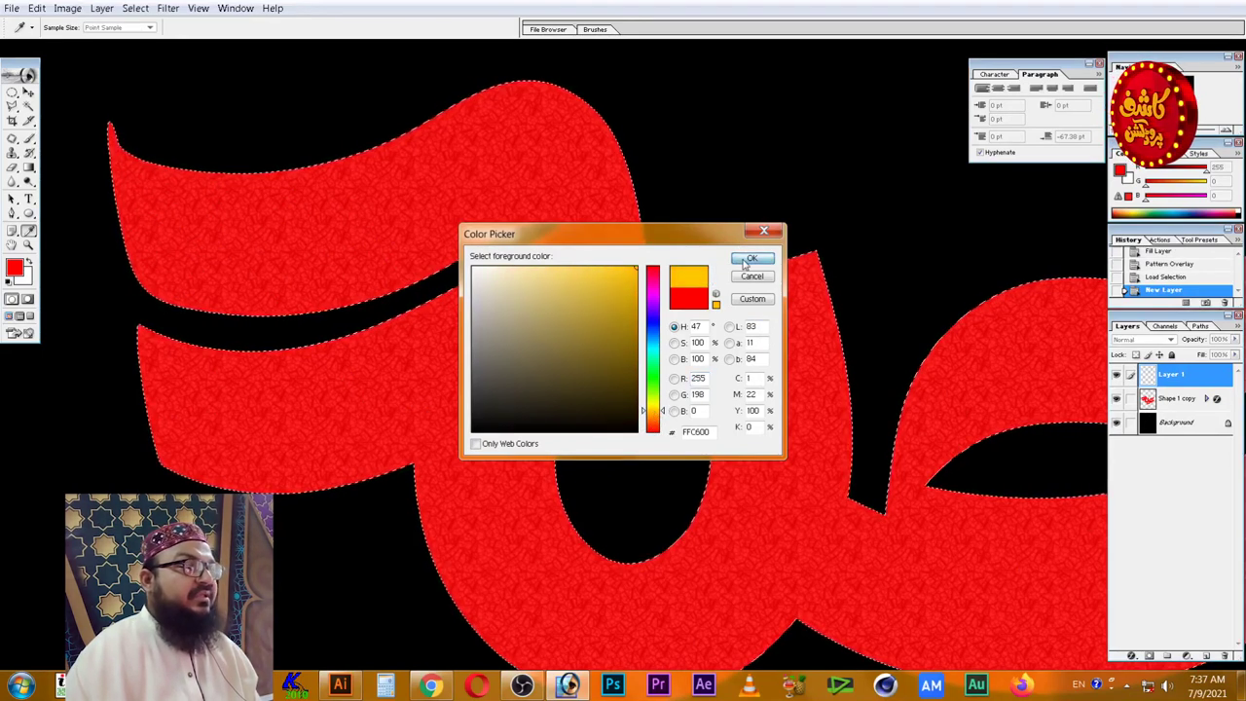
pyautogui.click(752, 257)
# - Paint golden scale texture on Layer 1 over the left ends and adjoining edges of the two wavy strokes
pyautogui.moveTo(92, 126)
pyautogui.mouseDown()
pyautogui.moveTo(98, 106)
pyautogui.moveTo(181, 111)
pyautogui.moveTo(130, 122)
pyautogui.mouseUp()
pyautogui.moveTo(109, 209)
pyautogui.mouseDown()
pyautogui.moveTo(148, 294)
pyautogui.moveTo(177, 322)
pyautogui.moveTo(144, 355)
pyautogui.moveTo(146, 322)
pyautogui.moveTo(180, 333)
pyautogui.moveTo(138, 380)
pyautogui.moveTo(161, 450)
pyautogui.mouseUp()
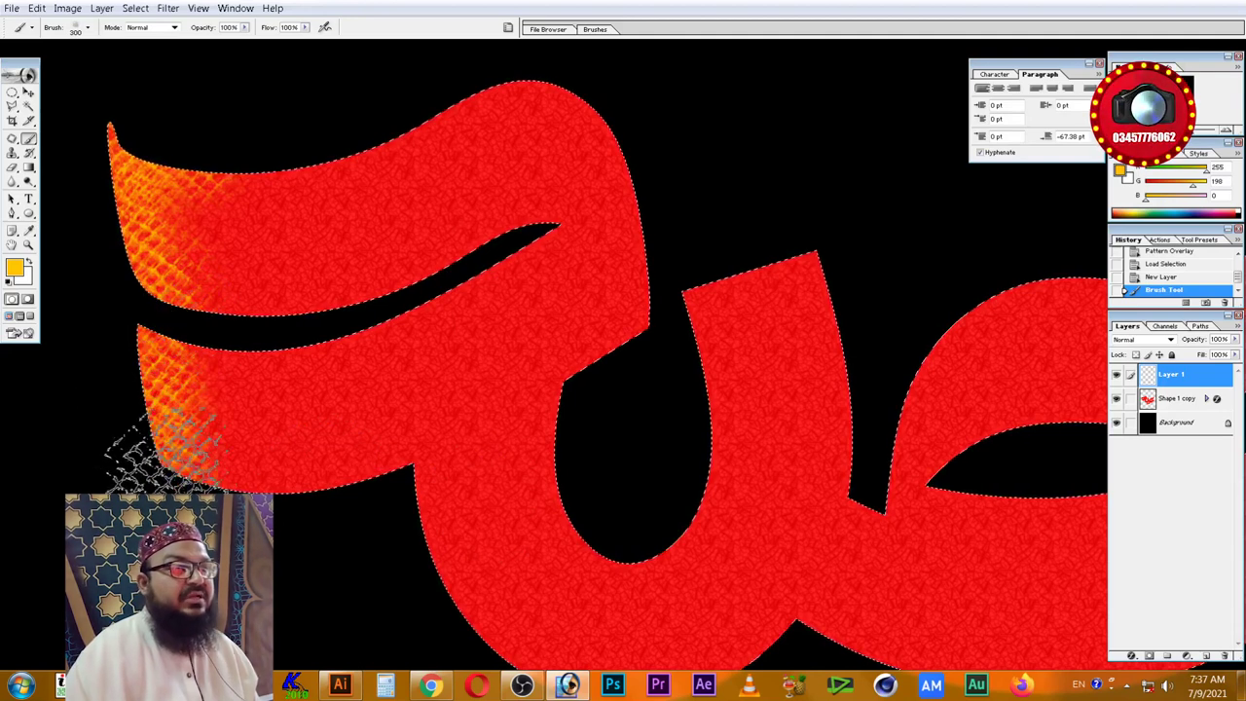
pyautogui.moveTo(233, 518)
pyautogui.mouseDown()
pyautogui.moveTo(313, 535)
pyautogui.moveTo(183, 513)
pyautogui.moveTo(146, 447)
pyautogui.mouseUp()
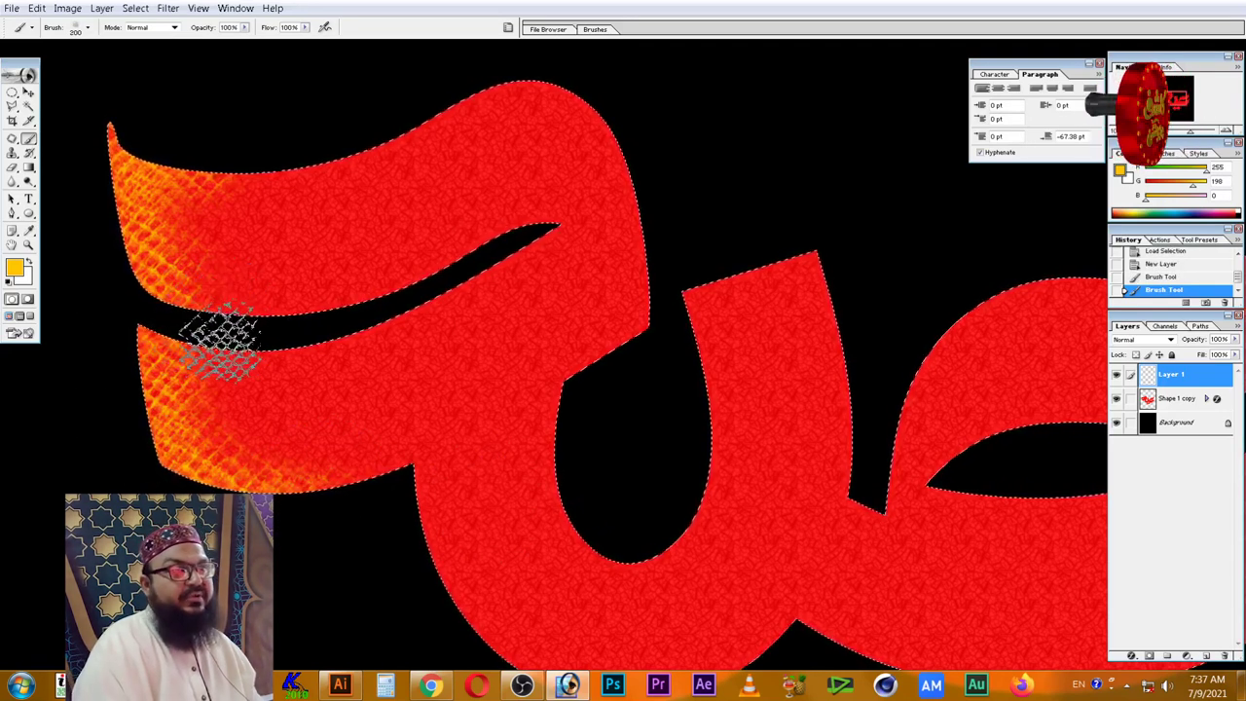
pyautogui.moveTo(139, 346); pyautogui.dragTo(124, 409)
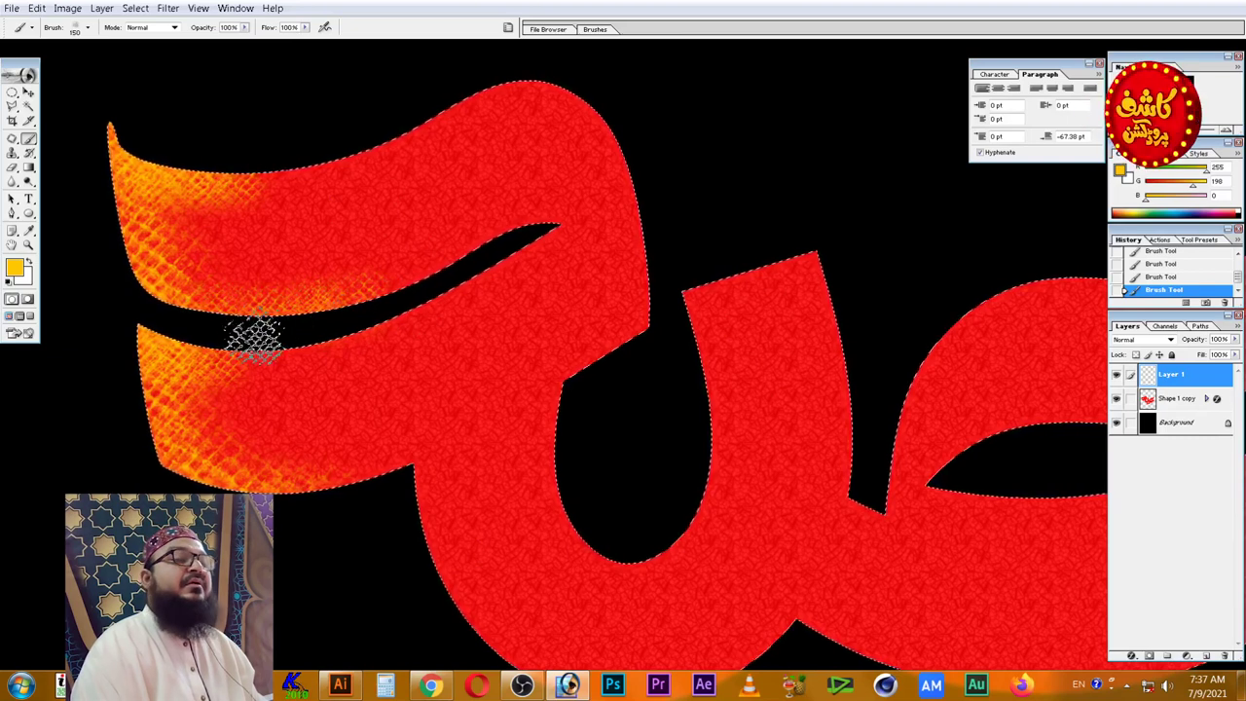
# - Enlarge the scale brush to 300 px and paint golden scales over the upper crest of the left letter's top stroke
pyautogui.press(']')
pyautogui.press(']')
pyautogui.press(']')
pyautogui.press(']')
pyautogui.moveTo(481, 94); pyautogui.dragTo(444, 212)
pyautogui.moveTo(419, 170)
pyautogui.mouseDown()
pyautogui.moveTo(519, 180)
pyautogui.moveTo(561, 202)
pyautogui.moveTo(641, 286)
pyautogui.mouseUp()
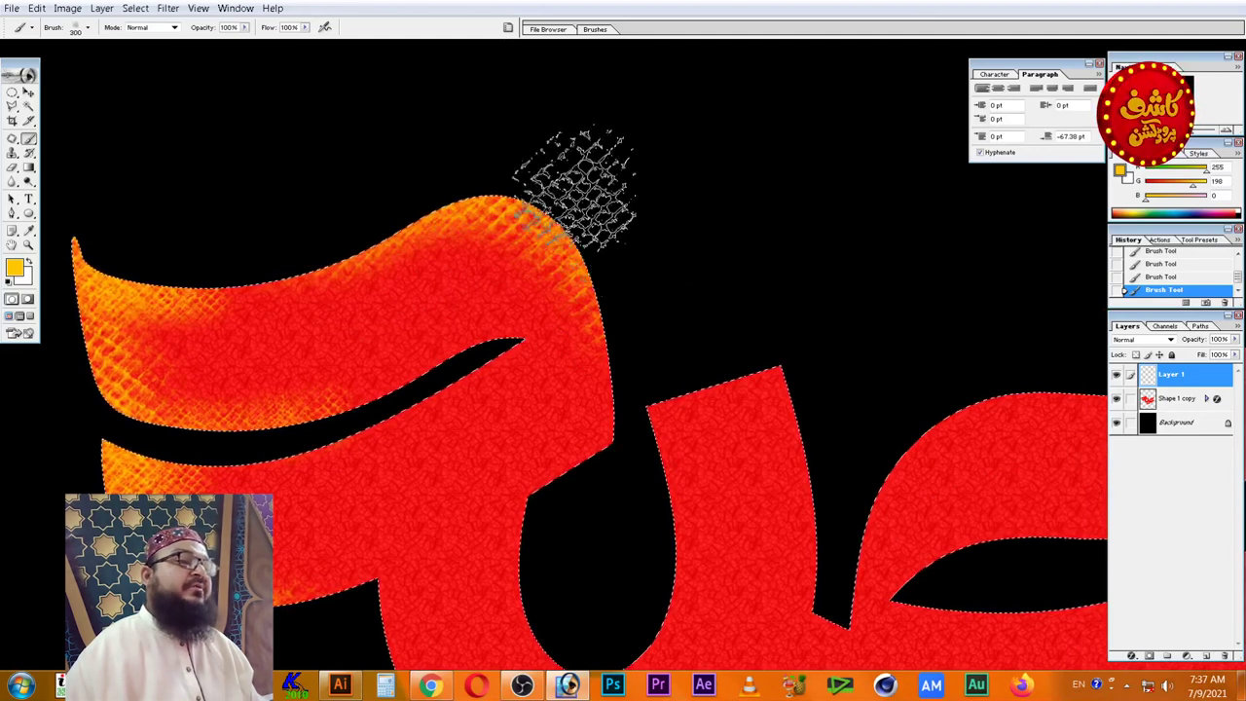
pyautogui.moveTo(599, 331)
pyautogui.mouseDown()
pyautogui.moveTo(617, 201)
pyautogui.moveTo(623, 234)
pyautogui.mouseUp()
# - Paint scales down the left letter's hooked end, around the U-shaped opening and across the stem's top, using 175 and 250 px brush sizes
pyautogui.press('[')
pyautogui.press('[')
pyautogui.press('[')
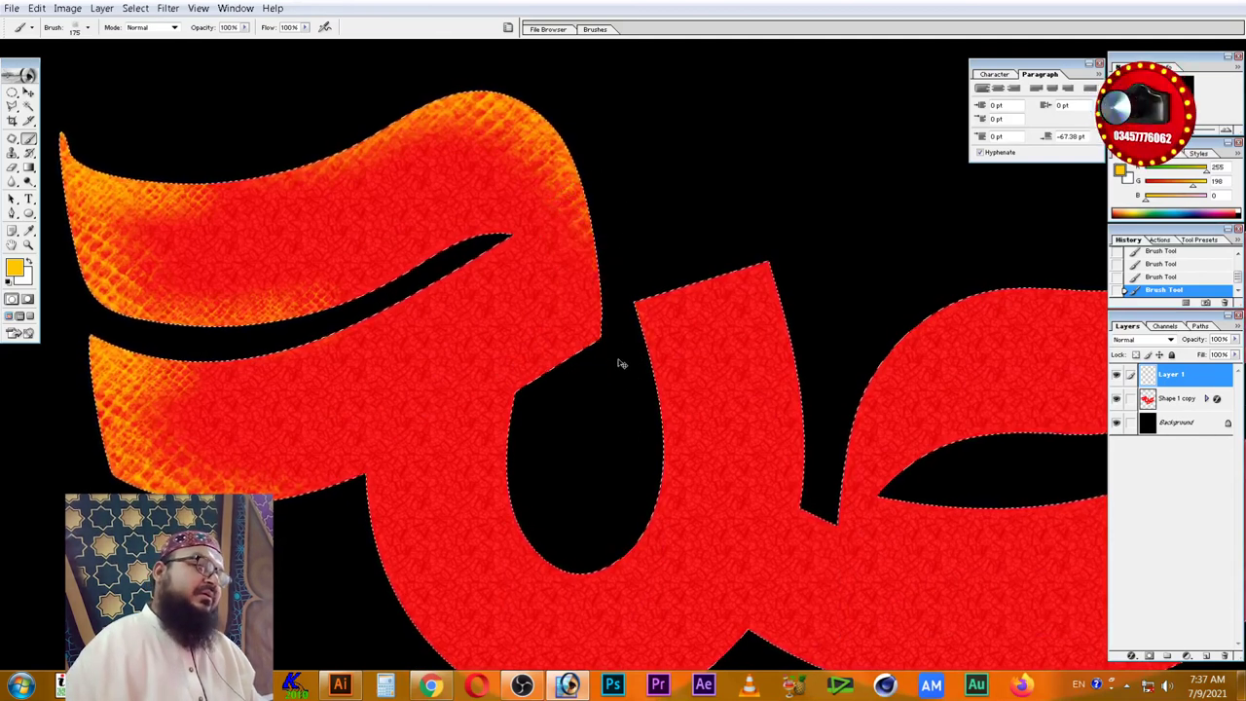
pyautogui.moveTo(600, 250); pyautogui.dragTo(597, 345)
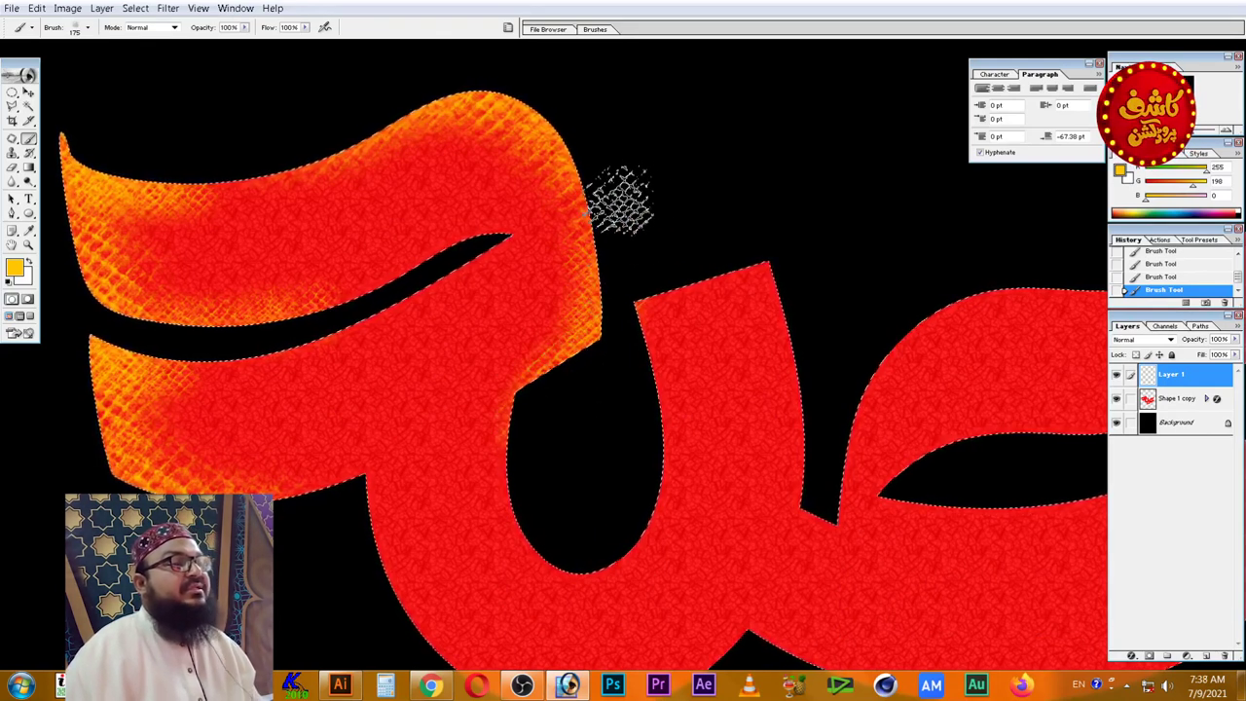
pyautogui.scroll(-2, 581, 414)
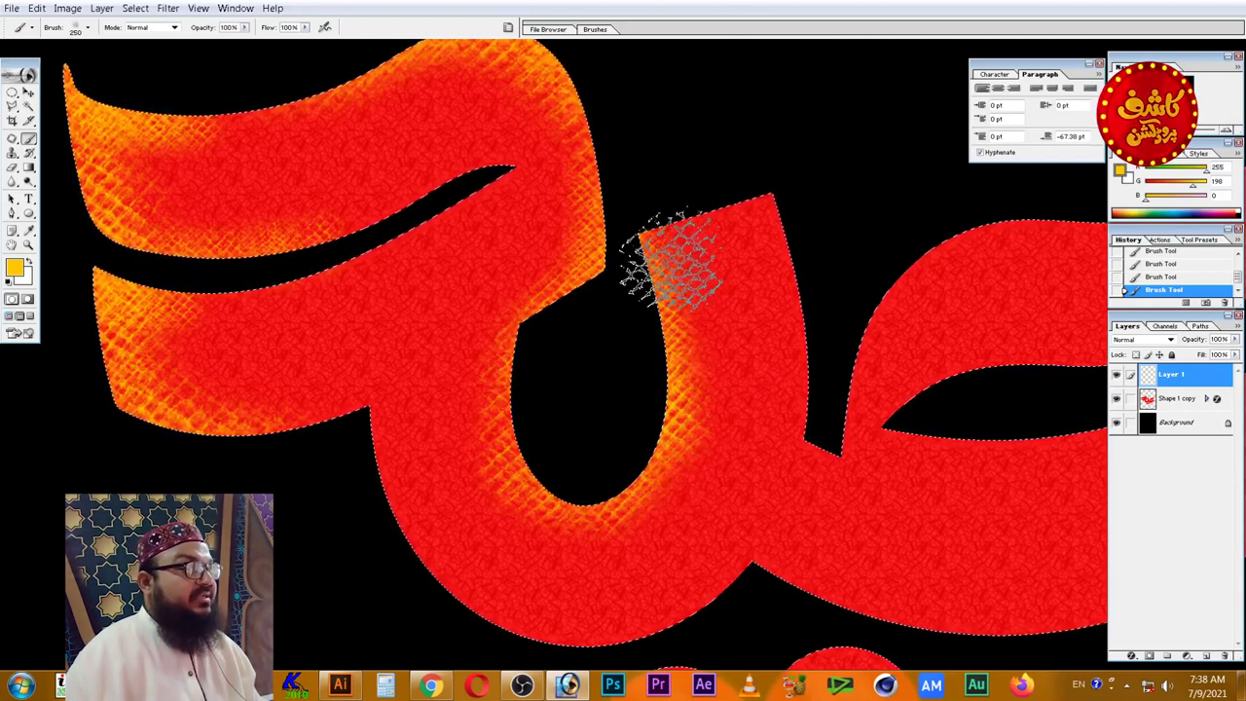
pyautogui.moveTo(732, 203); pyautogui.dragTo(807, 236)
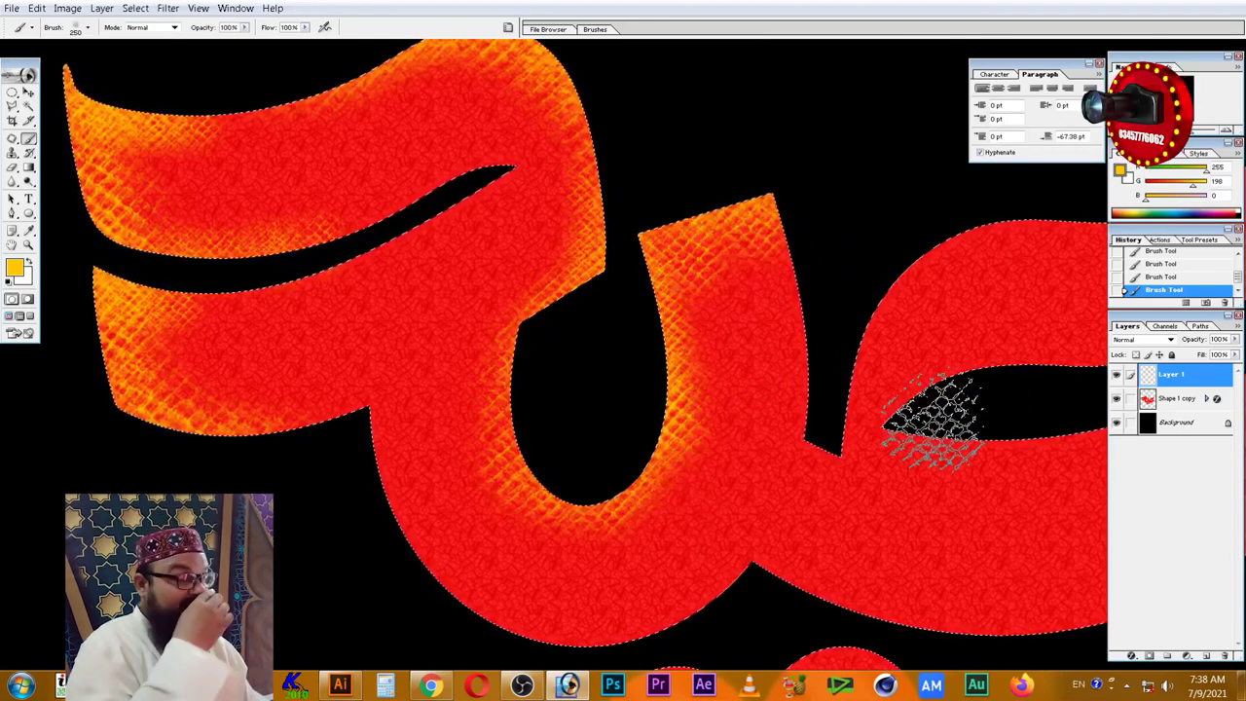
# - Paint scales along the outer lower curve of the U-shaped bowl, and undo the strokes made on the left dot
pyautogui.moveTo(711, 486); pyautogui.dragTo(690, 312)
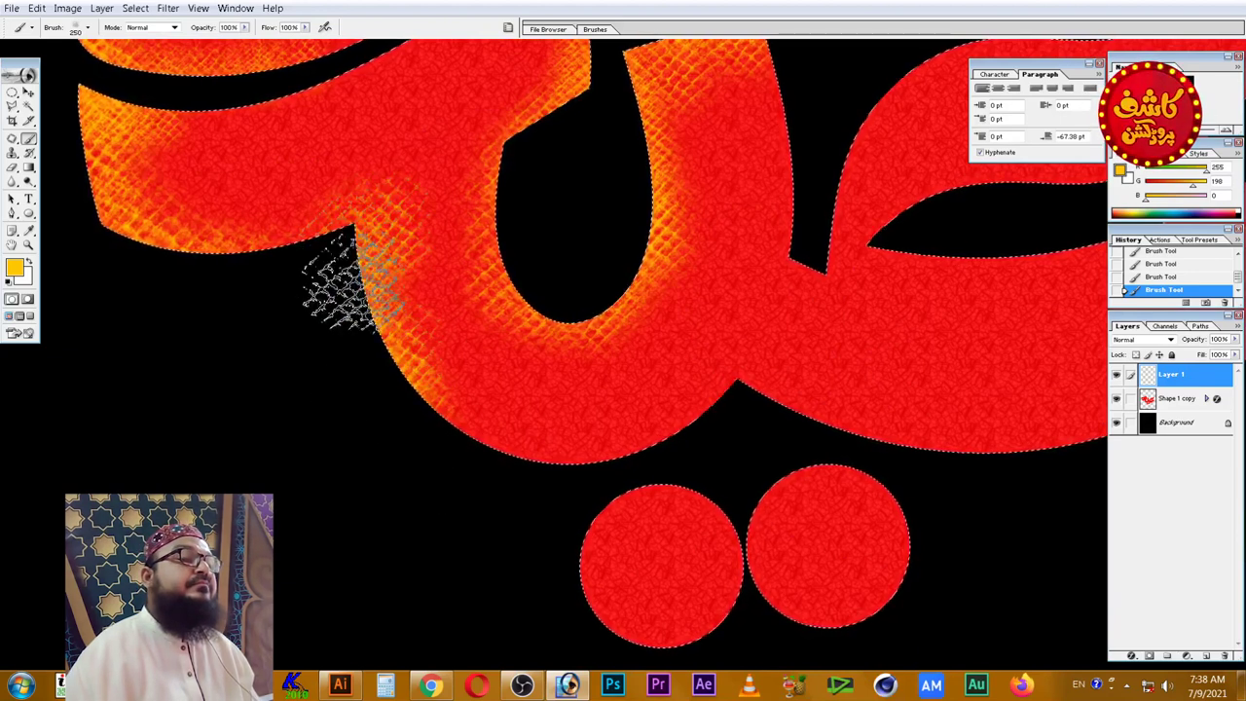
pyautogui.moveTo(1000, 497)
pyautogui.mouseDown()
pyautogui.moveTo(639, 437)
pyautogui.moveTo(723, 423)
pyautogui.moveTo(626, 496)
pyautogui.moveTo(519, 496)
pyautogui.mouseUp()
pyautogui.hotkey('ctrl', 'z')
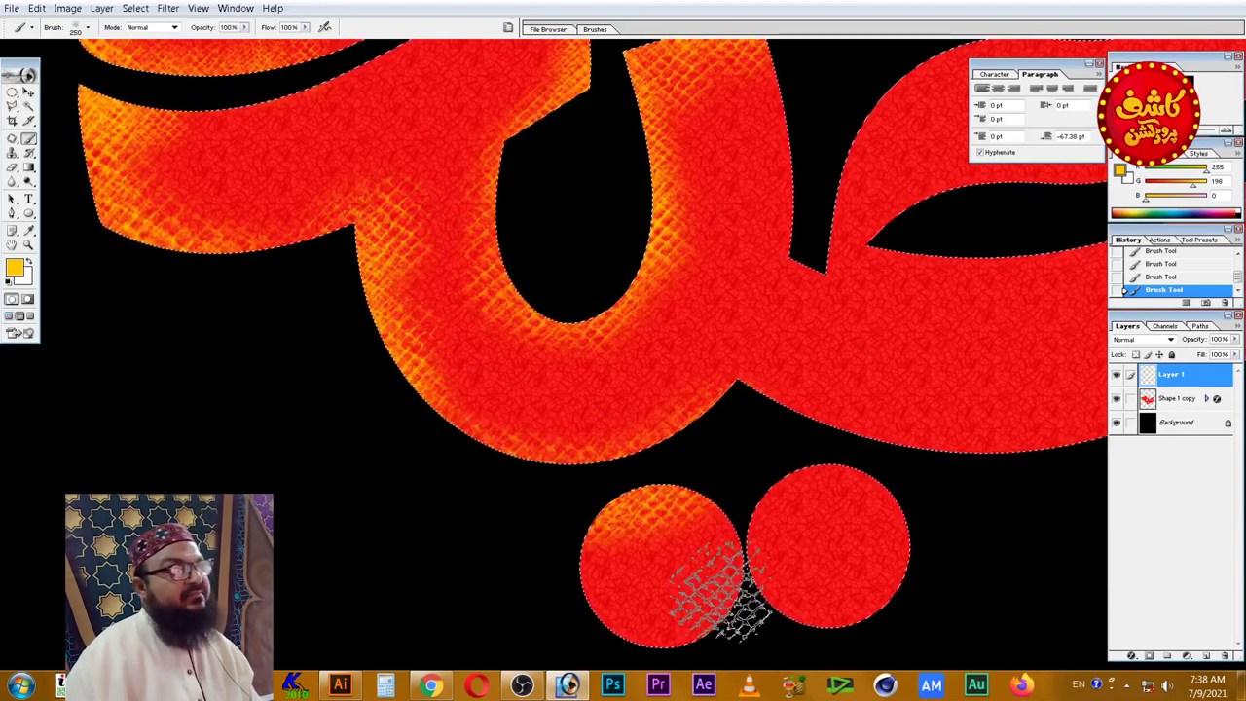
# - Reduce the scale brush to 175 px and paint scales along the bottom edge of the right letter's lower stroke
pyautogui.press('[')
pyautogui.press('[')
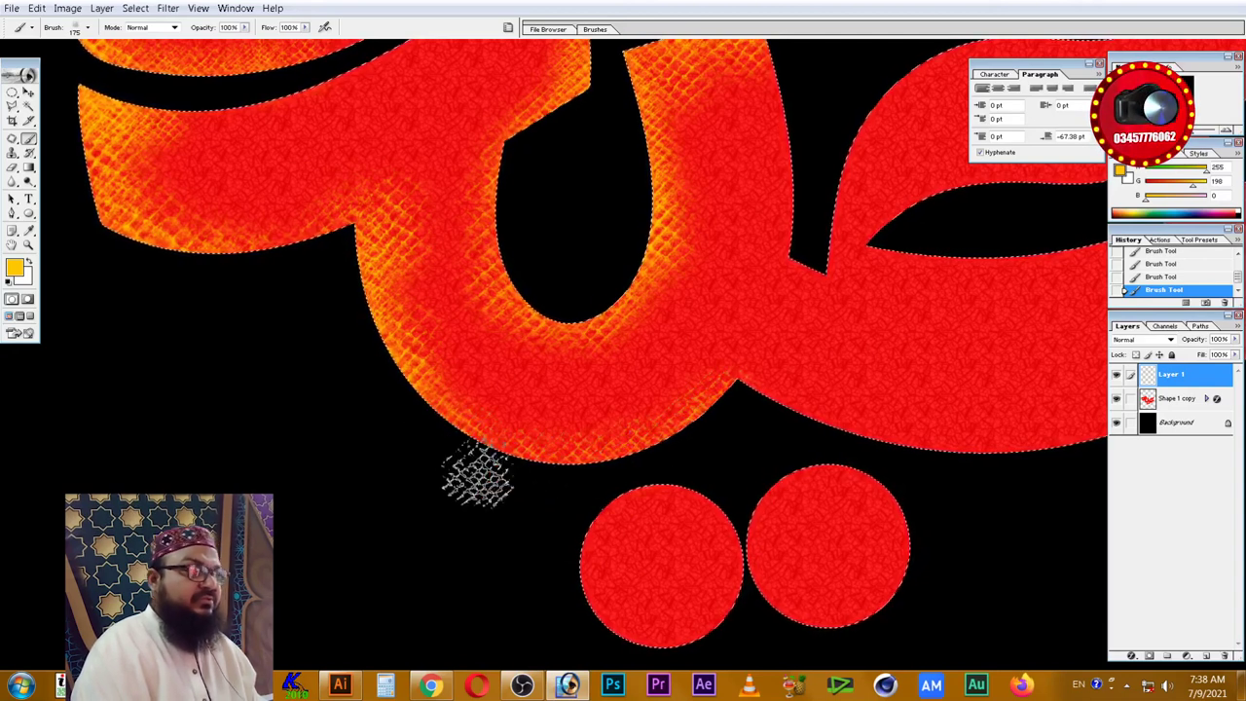
pyautogui.moveTo(787, 373)
pyautogui.mouseDown()
pyautogui.moveTo(504, 406)
pyautogui.moveTo(584, 345)
pyautogui.moveTo(603, 402)
pyautogui.moveTo(598, 383)
pyautogui.mouseUp()
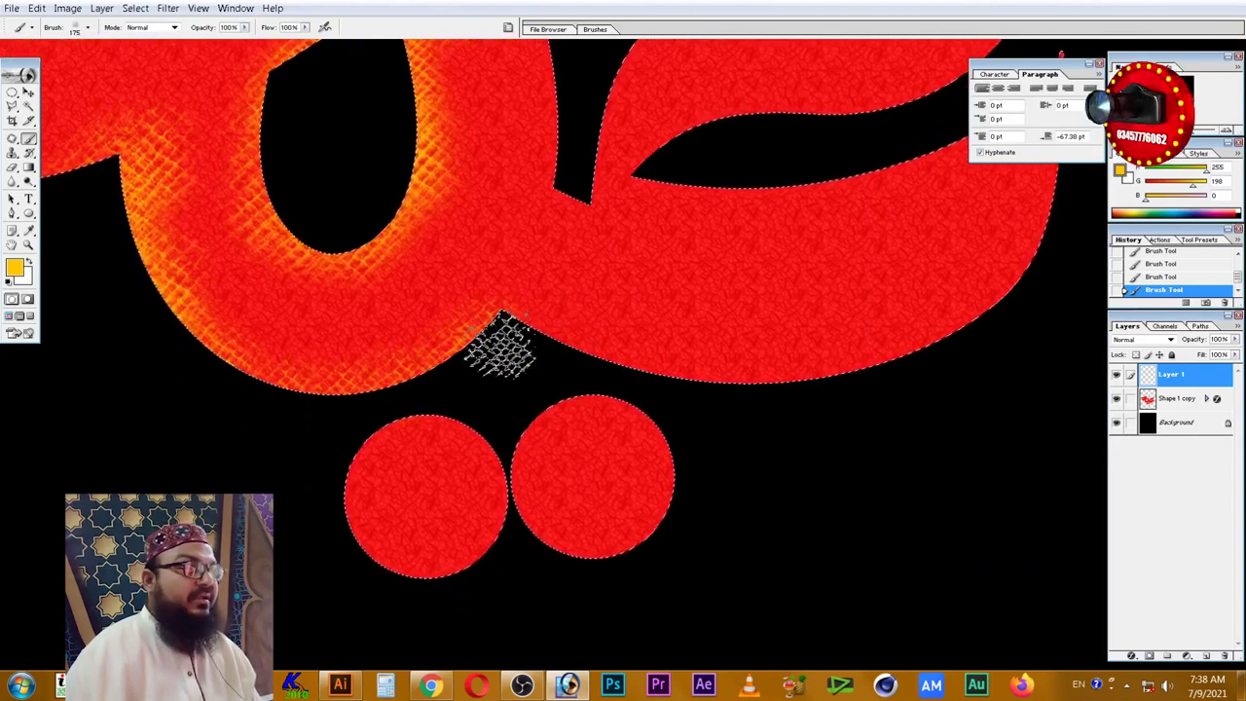
pyautogui.moveTo(501, 342)
pyautogui.mouseDown()
pyautogui.moveTo(793, 376)
pyautogui.moveTo(640, 361)
pyautogui.moveTo(646, 379)
pyautogui.moveTo(928, 394)
pyautogui.moveTo(1035, 348)
pyautogui.moveTo(1015, 311)
pyautogui.moveTo(974, 341)
pyautogui.mouseUp()
pyautogui.scroll(3, 776, 453)
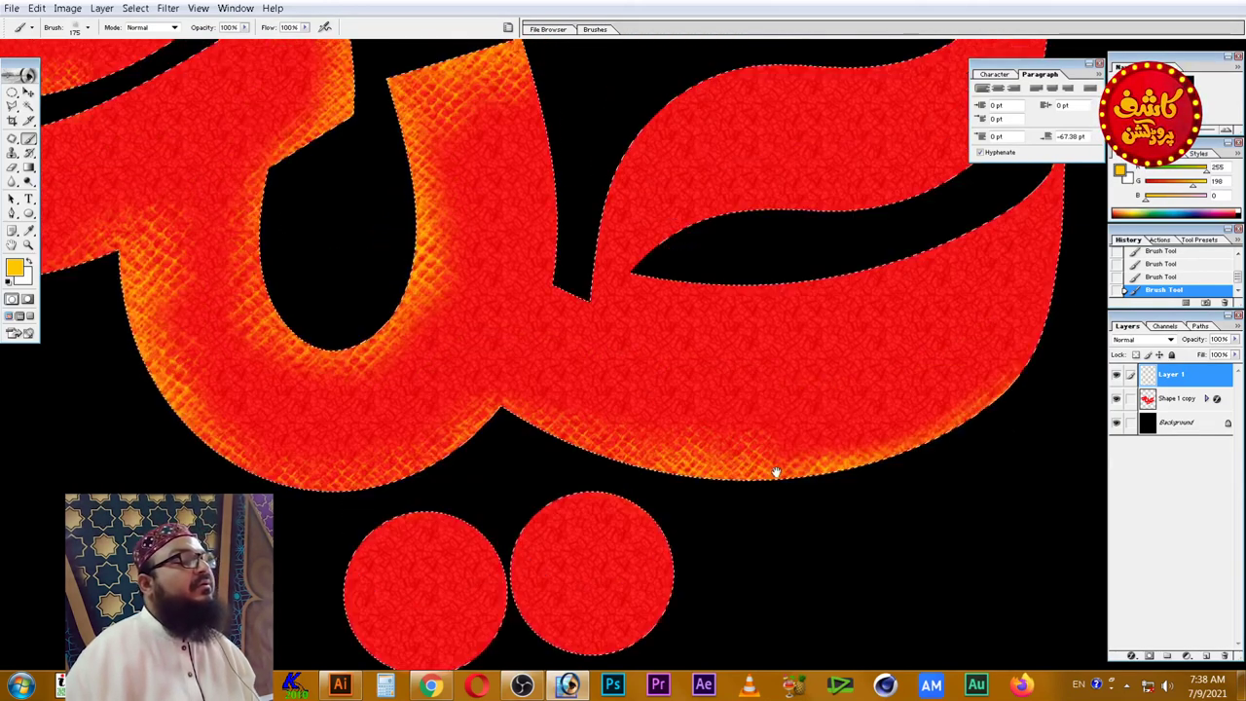
# - Enlarge the scale brush to 250 px, then 300 px, and paint scales over the pointed right end of the lower stroke
pyautogui.press(']')
pyautogui.press(']')
pyautogui.press(']')
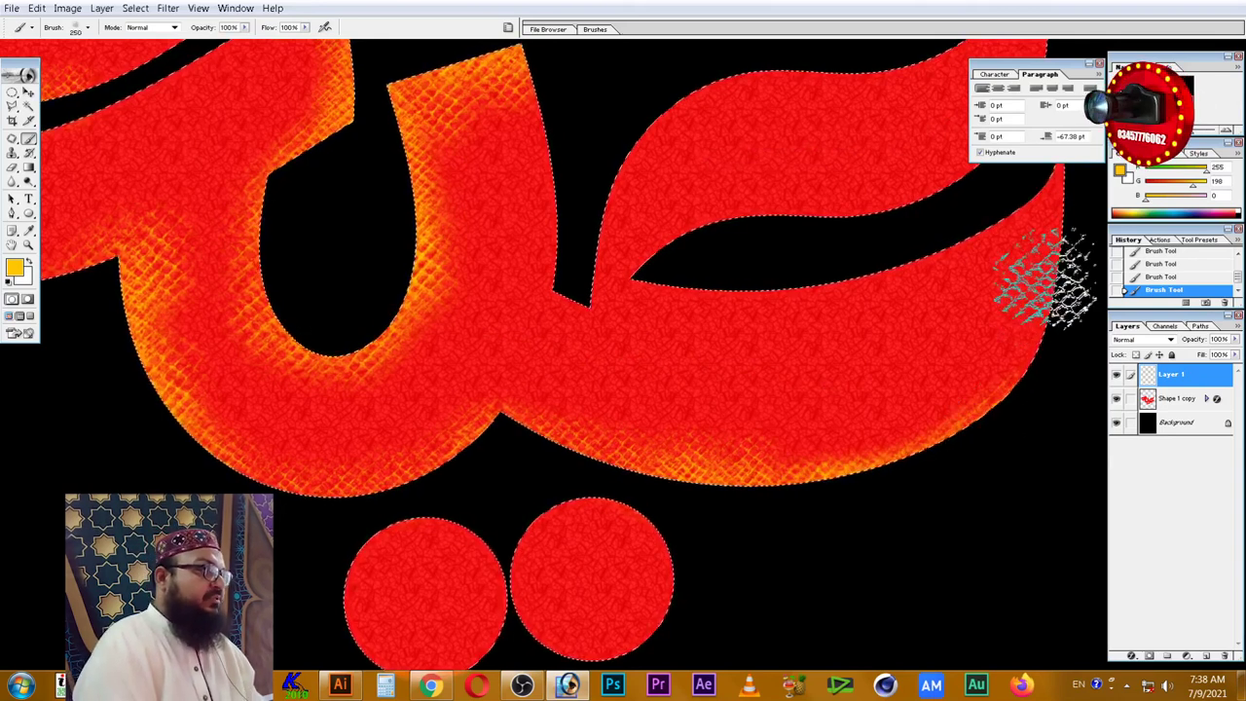
pyautogui.moveTo(1052, 214)
pyautogui.mouseDown()
pyautogui.moveTo(1006, 424)
pyautogui.moveTo(1075, 210)
pyautogui.moveTo(1070, 297)
pyautogui.mouseUp()
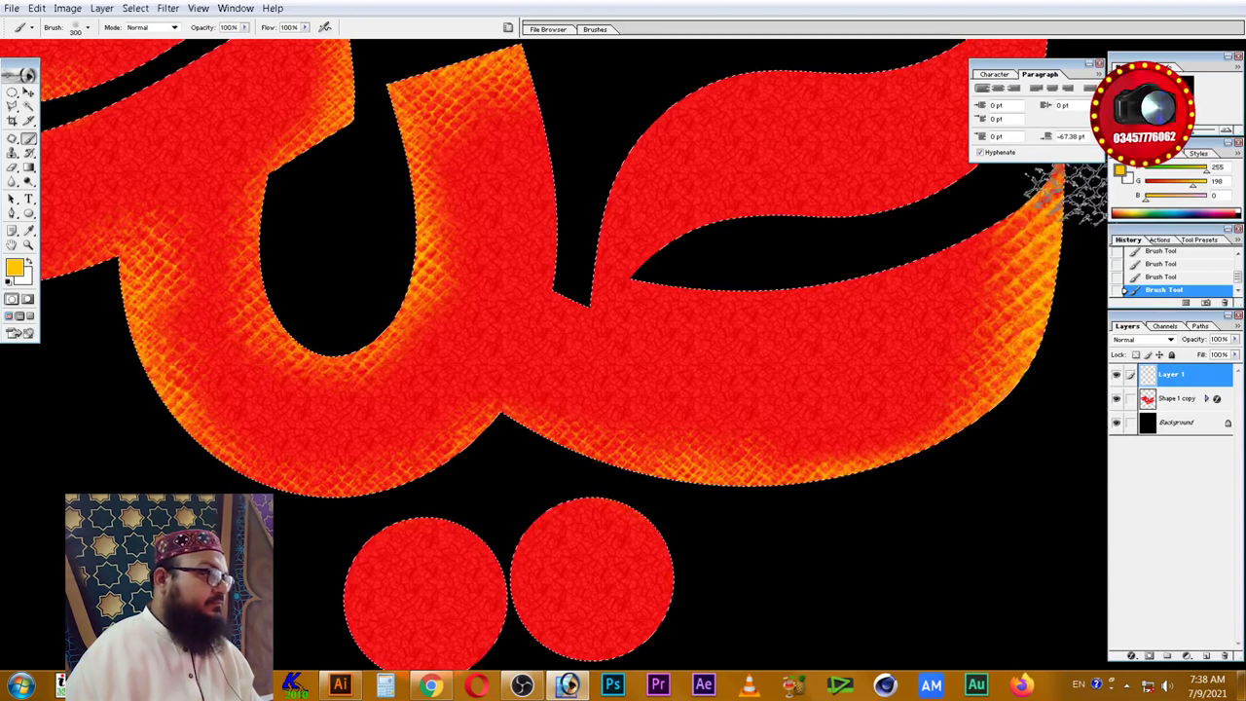
pyautogui.moveTo(974, 353); pyautogui.dragTo(806, 466)
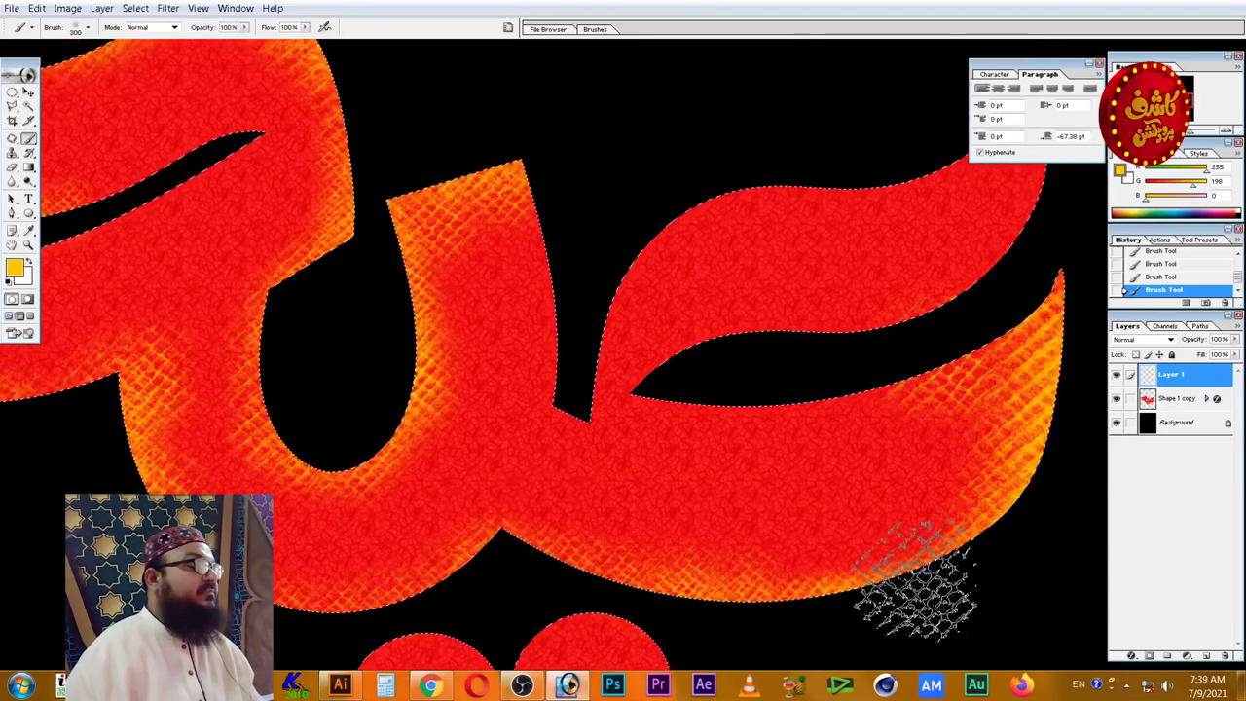
pyautogui.moveTo(639, 376); pyautogui.dragTo(517, 445)
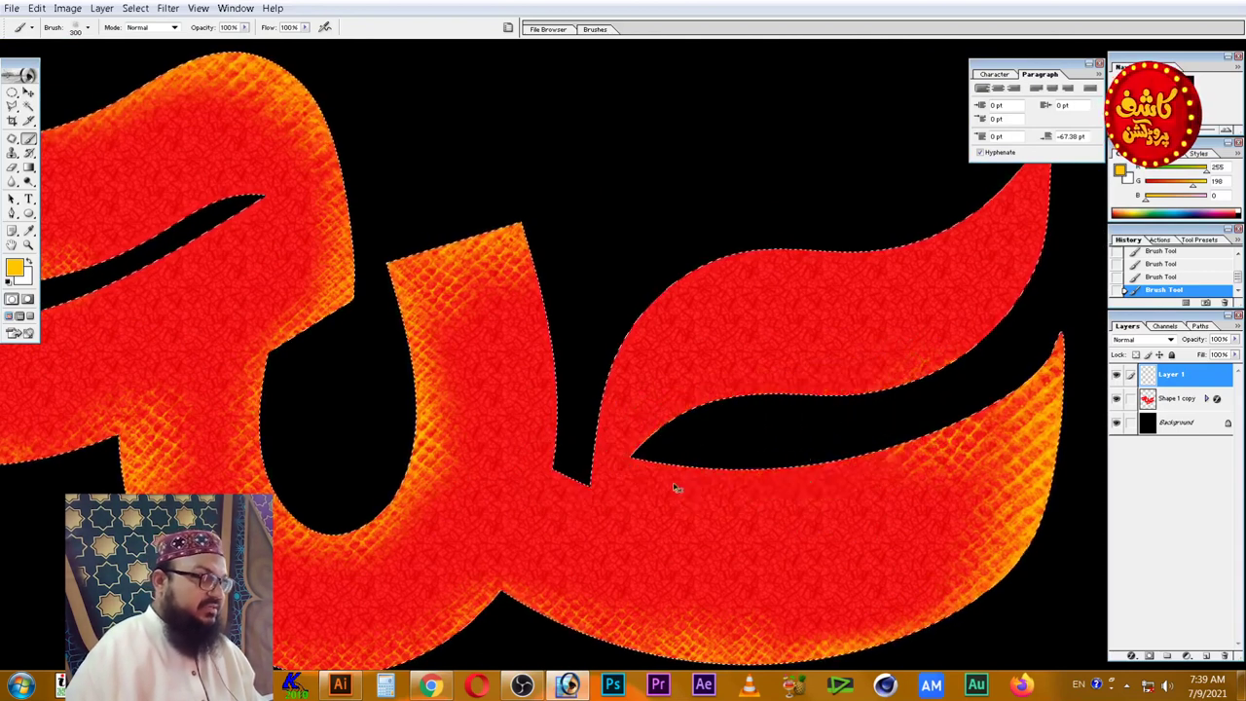
# - Reduce the scale brush to 200 px and paint scales around the right letter's inner opening and along its upper stroke
pyautogui.press('[')
pyautogui.press('[')
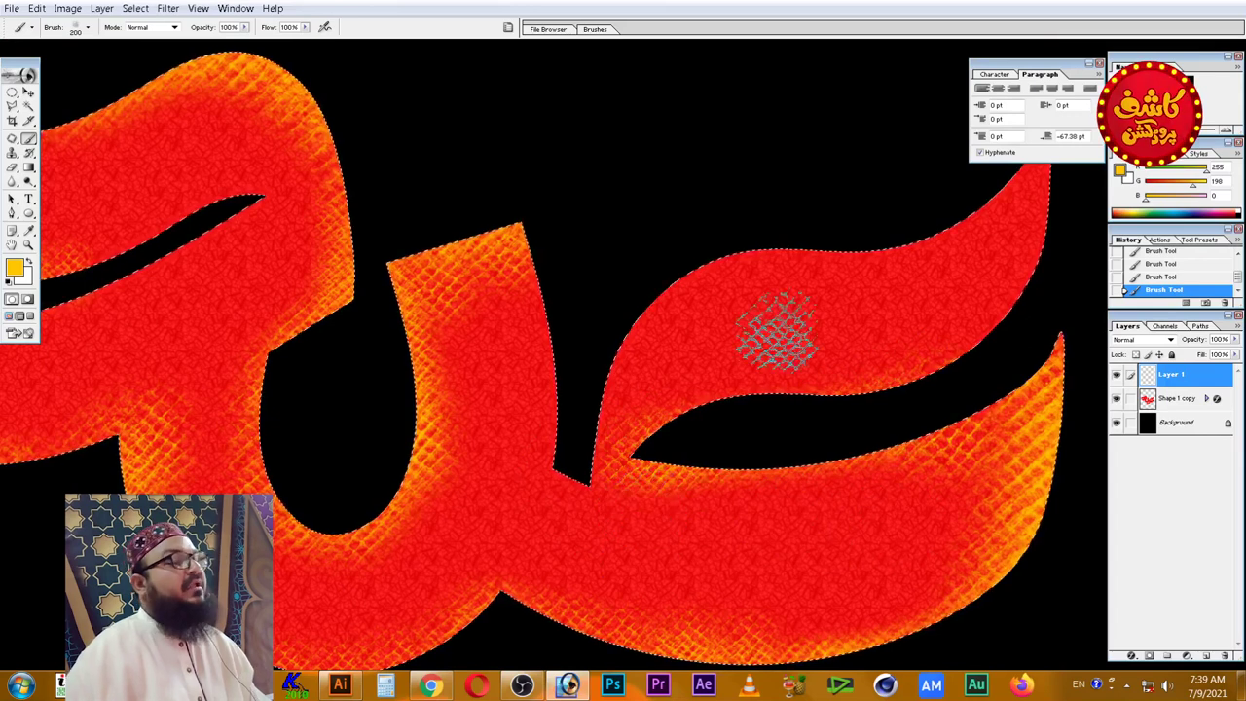
pyautogui.moveTo(576, 440)
pyautogui.mouseDown()
pyautogui.moveTo(620, 306)
pyautogui.moveTo(662, 260)
pyautogui.moveTo(948, 202)
pyautogui.moveTo(844, 234)
pyautogui.moveTo(891, 216)
pyautogui.mouseUp()
pyautogui.scroll(3, 891, 216)
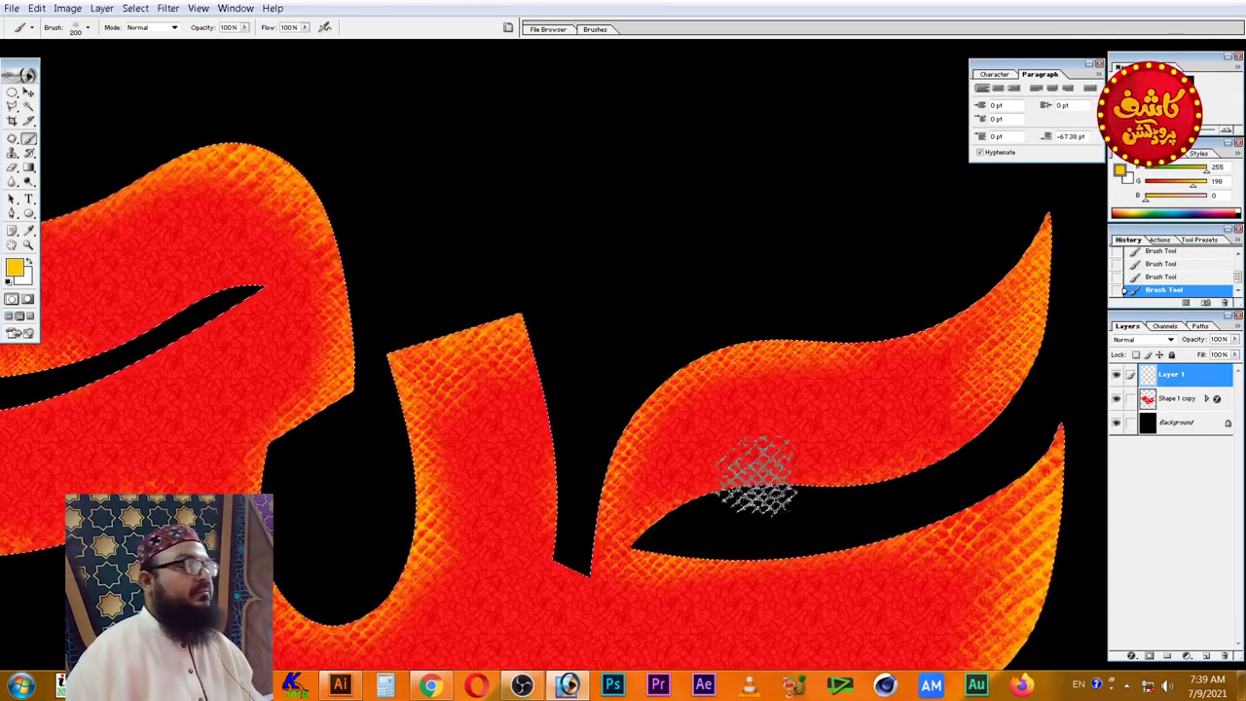
pyautogui.moveTo(750, 487); pyautogui.dragTo(718, 361)
pyautogui.moveTo(522, 380); pyautogui.dragTo(594, 407)
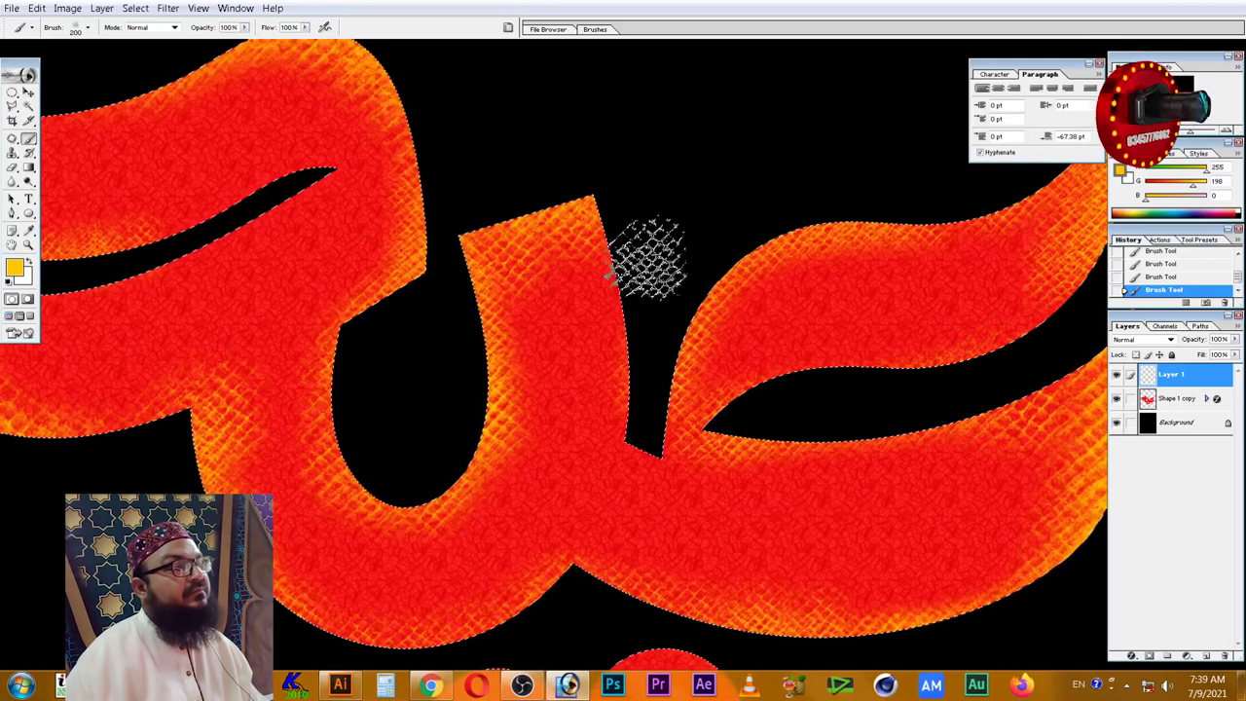
# - Paint golden scales at the notch beside the stem and on both dots with a 250 px brush, and preview the lettering without palettes
pyautogui.press('z')
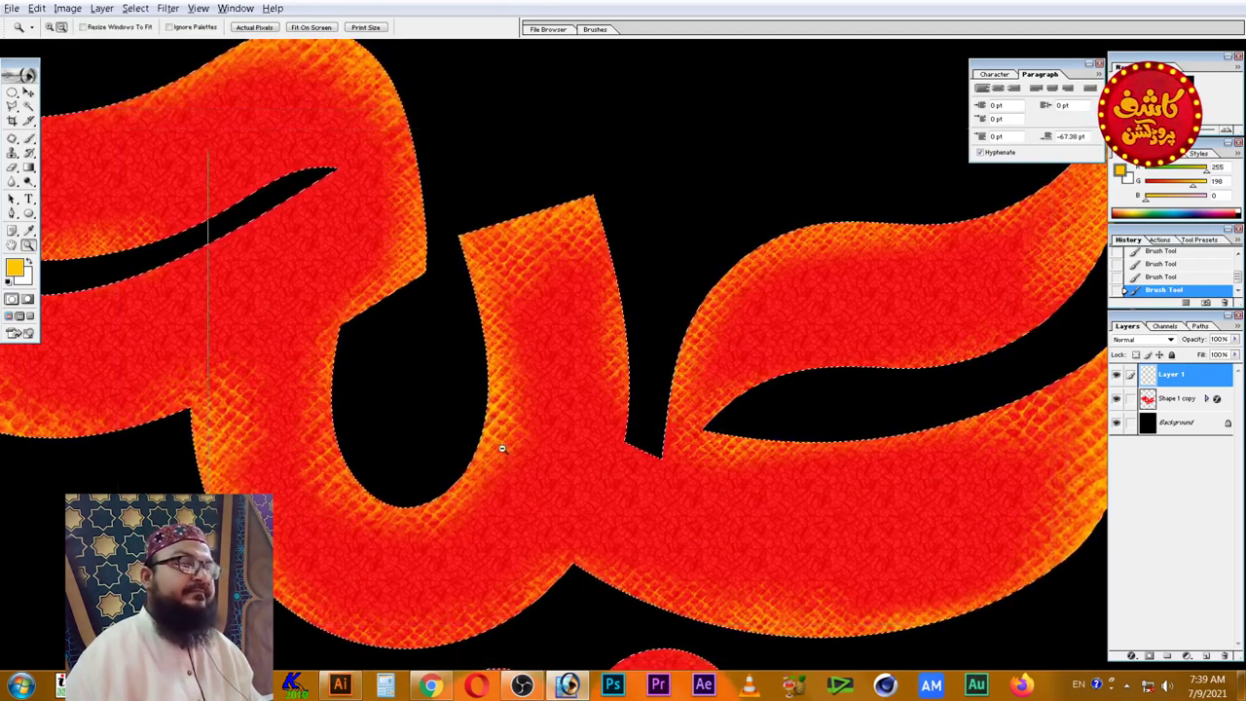
pyautogui.hotkey('ctrl', '0')
pyautogui.hotkey('ctrl', '+')
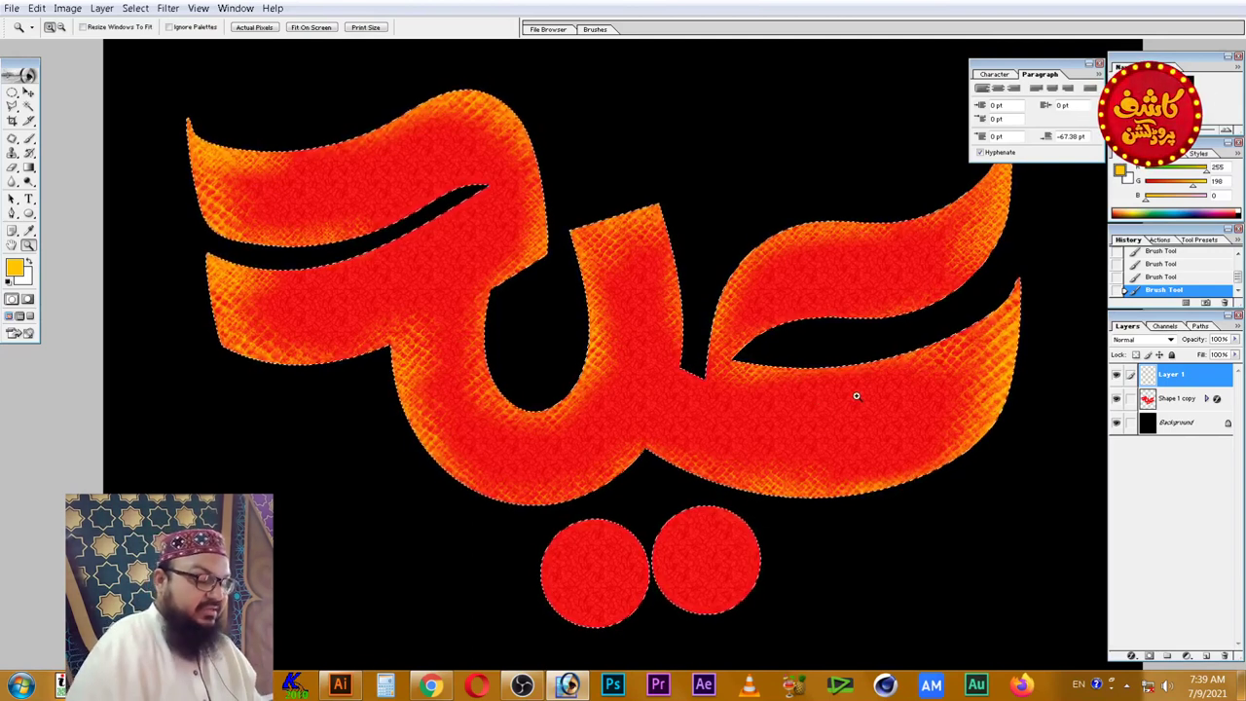
pyautogui.press('b')
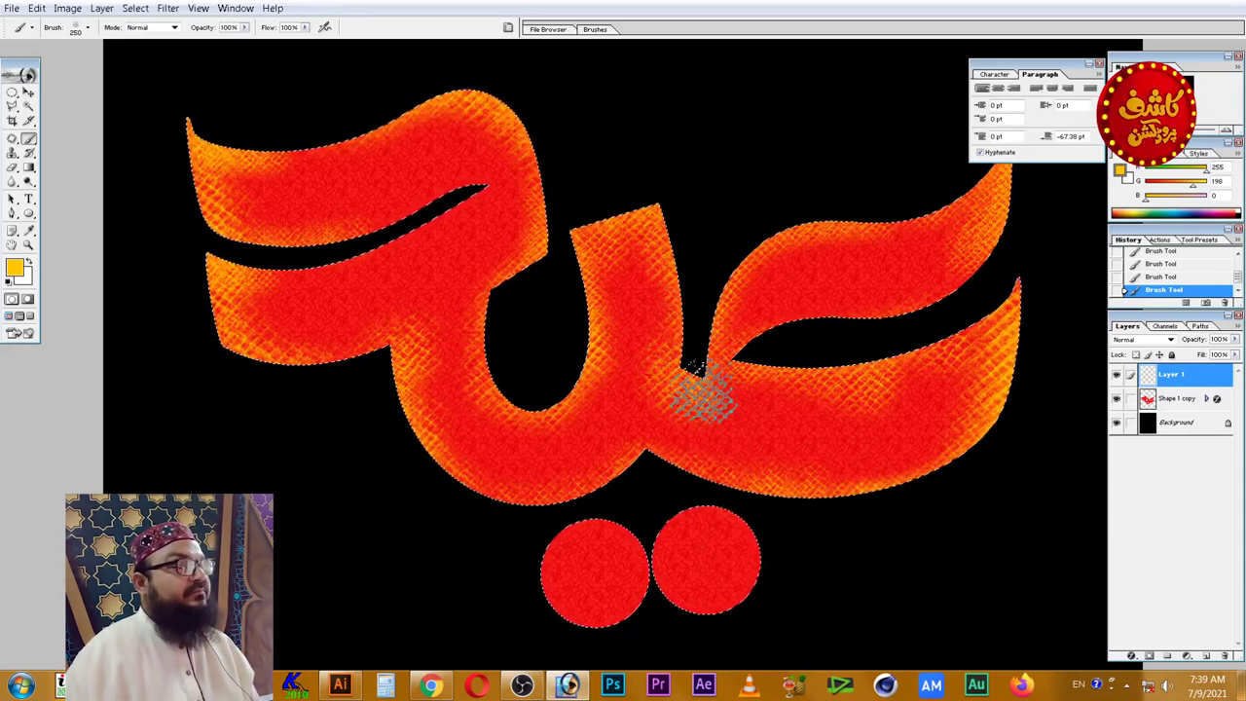
pyautogui.press('Tab')
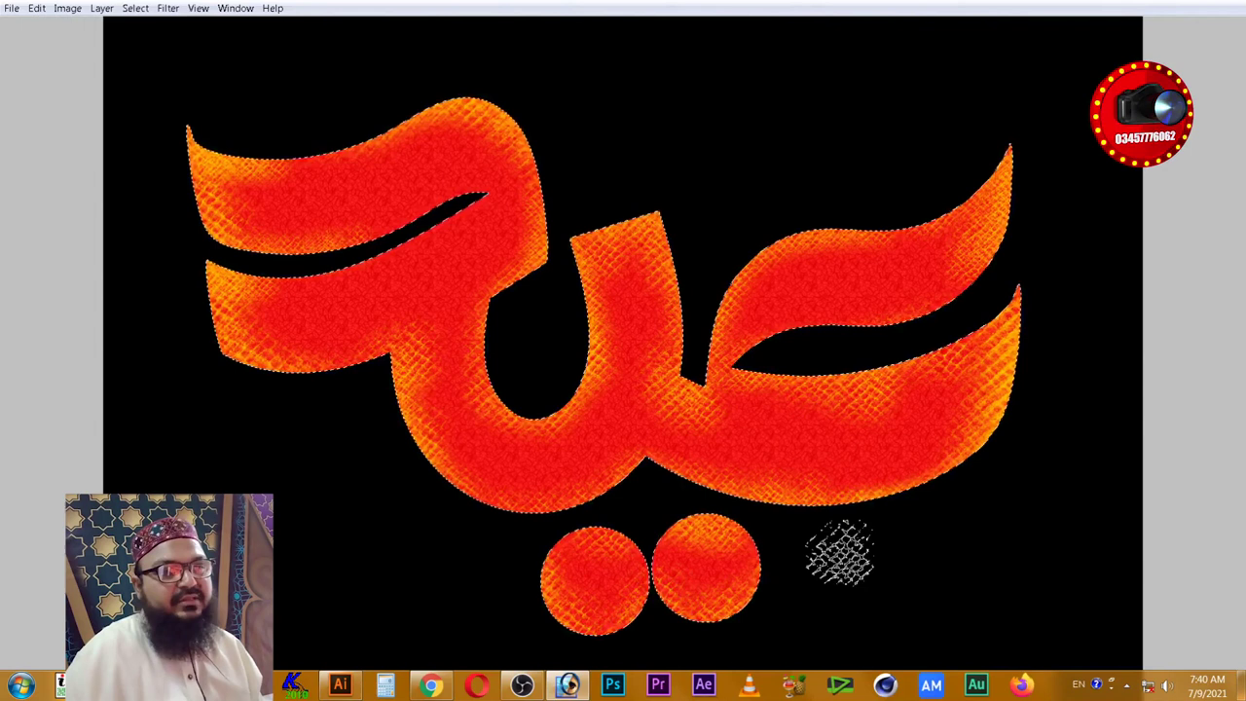
pyautogui.press('Tab')
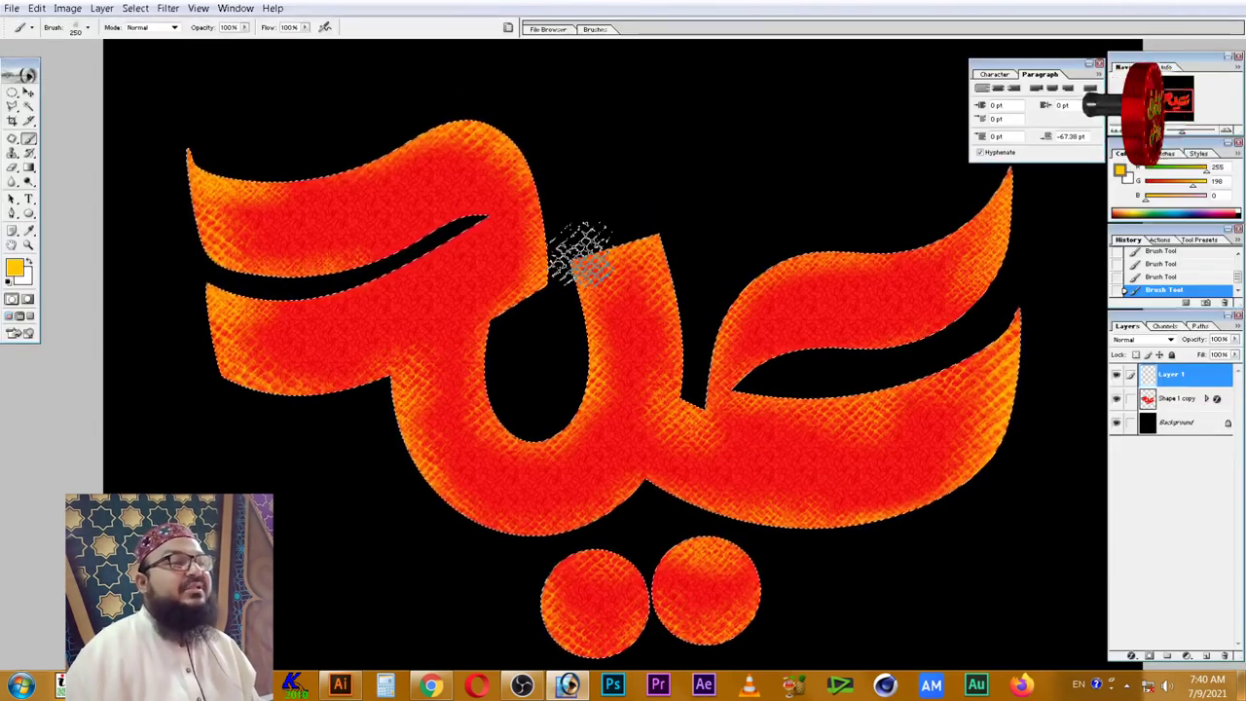
# - Add a new layer above Layer 1 and set the foreground color to black, 000000
pyautogui.click(1207, 657)
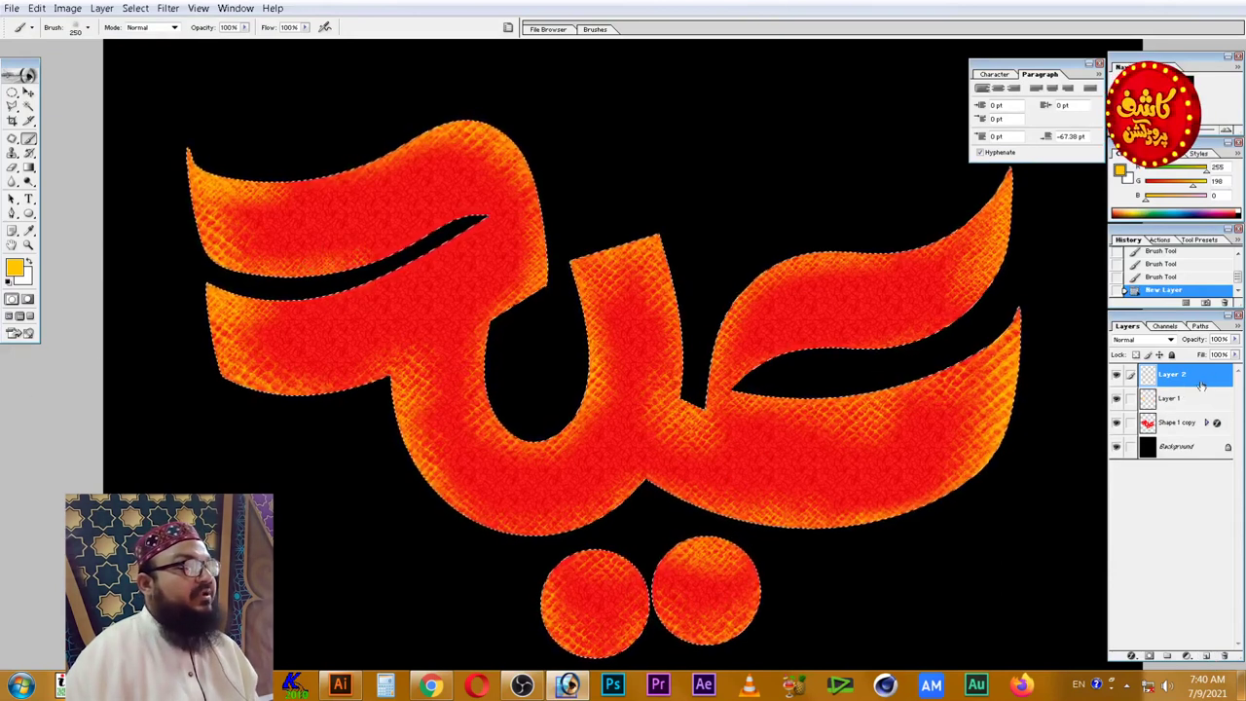
pyautogui.click(18, 274)
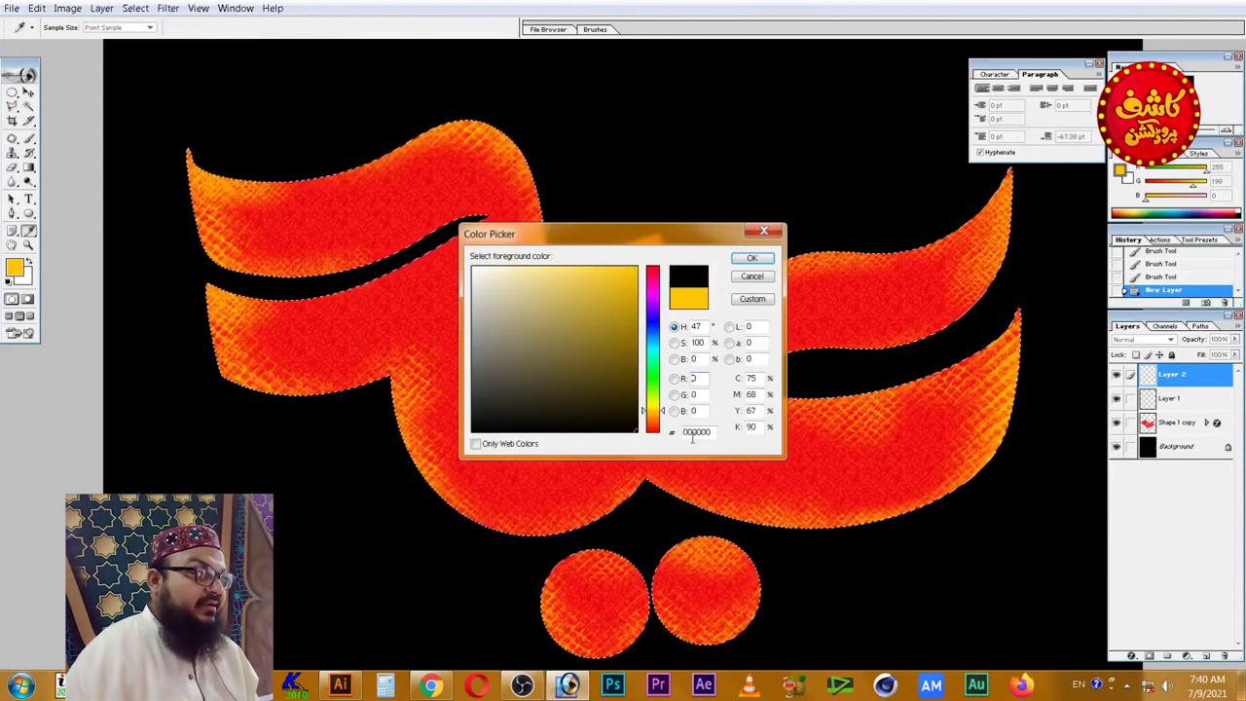
pyautogui.click(754, 259)
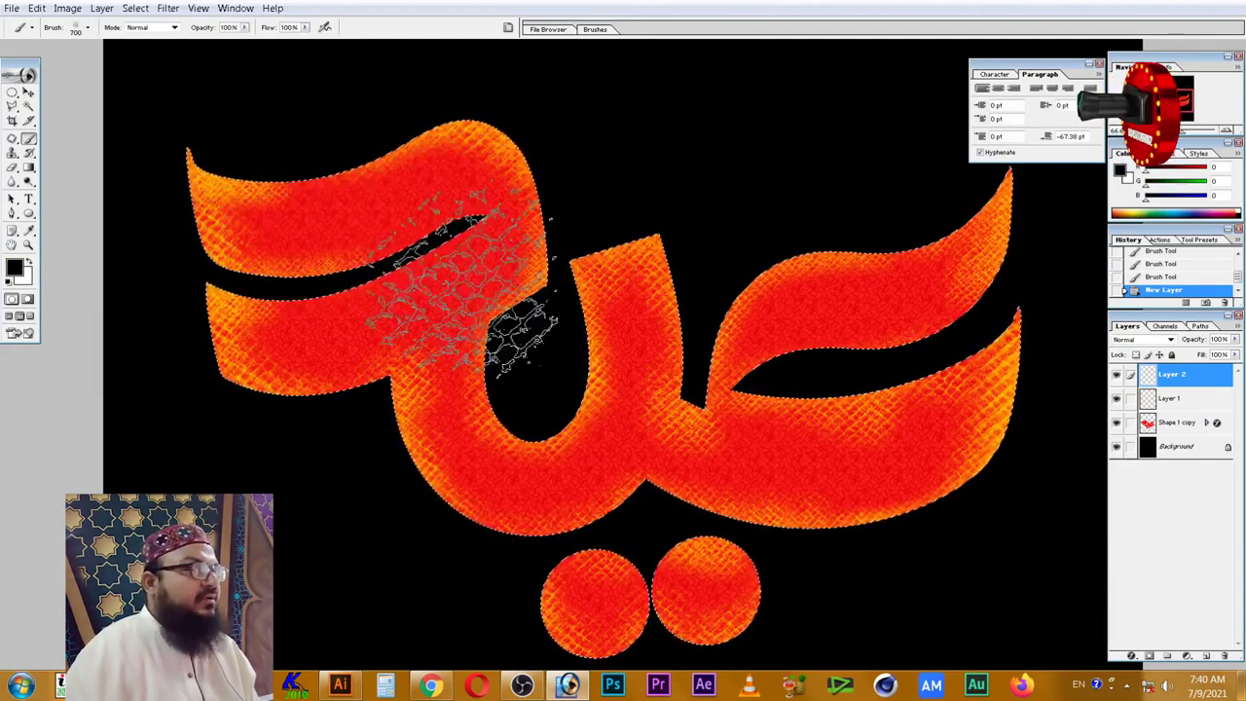
# - Try painting black scales on Layer 2 across the letters and both dots with the 700 px scale brush
pyautogui.moveTo(453, 350)
pyautogui.mouseDown()
pyautogui.moveTo(703, 507)
pyautogui.moveTo(1060, 339)
pyautogui.moveTo(741, 598)
pyautogui.mouseUp()
pyautogui.click(647, 302)
pyautogui.moveTo(644, 304); pyautogui.dragTo(618, 482)
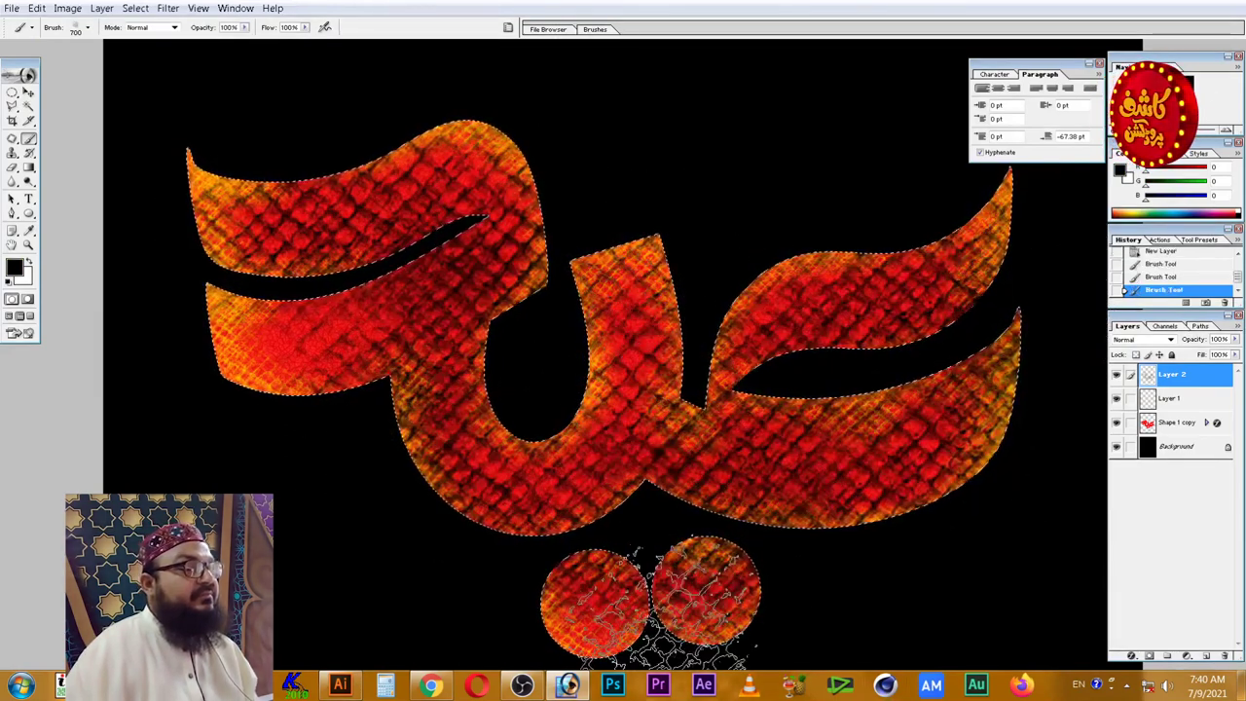
pyautogui.moveTo(195, 428); pyautogui.dragTo(208, 356)
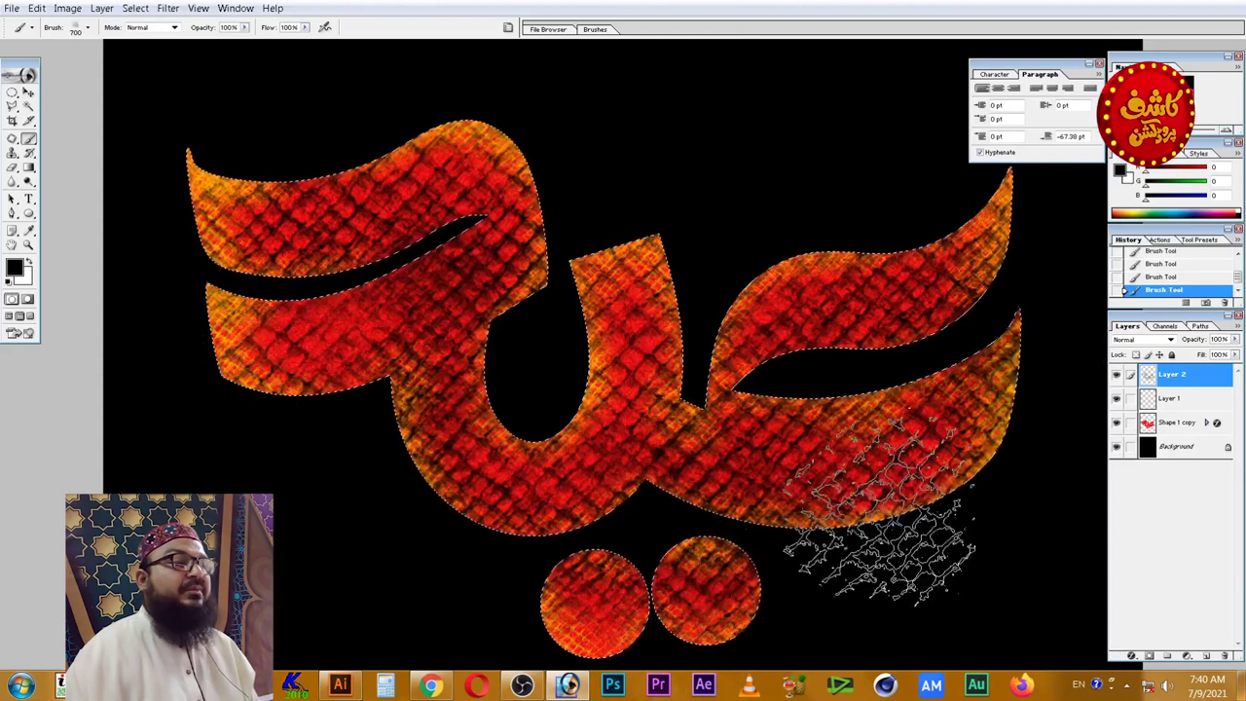
# - Move Layer 2 below Layer 1 and clear its black scales while Layer 1 is temporarily hidden
pyautogui.moveTo(1149, 381); pyautogui.dragTo(1150, 417)
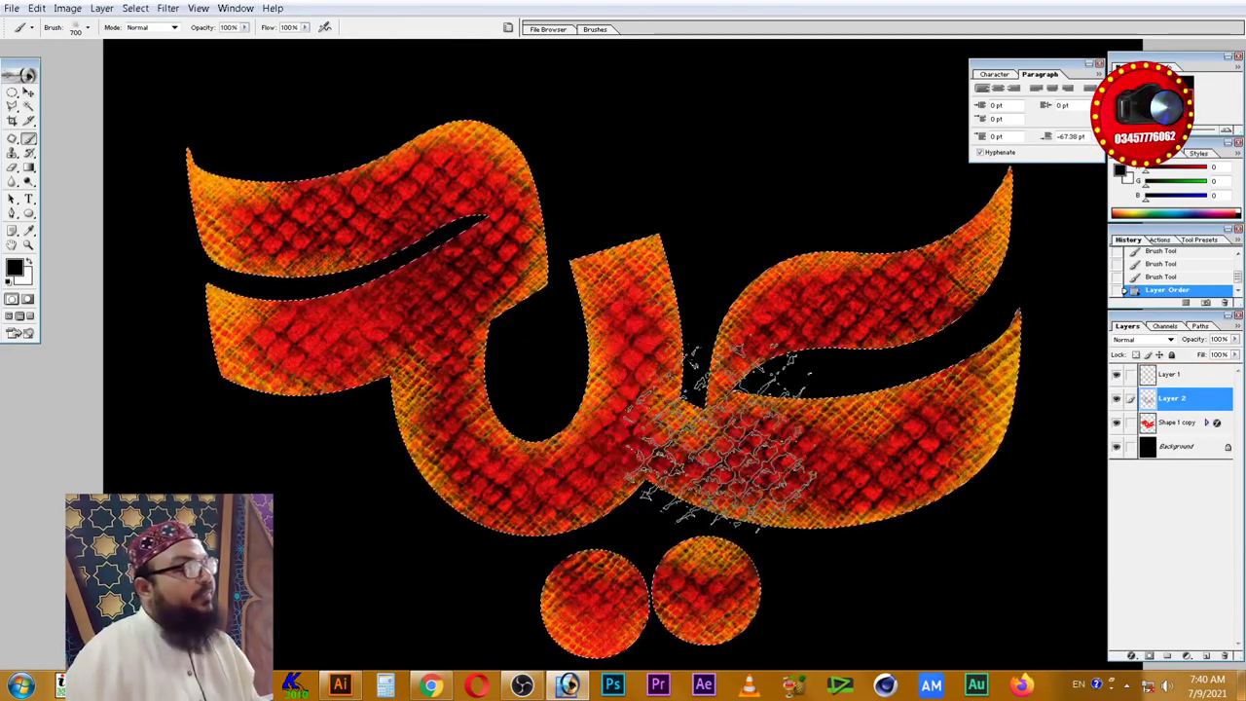
pyautogui.click(1117, 375)
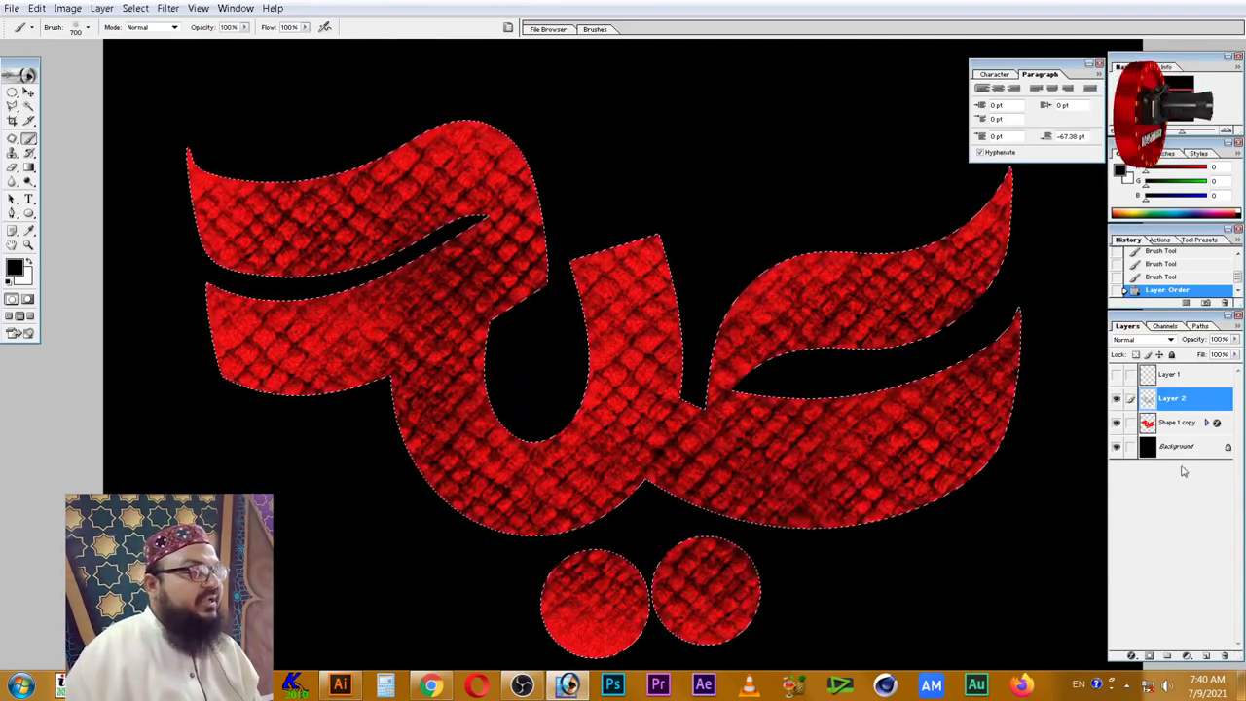
pyautogui.press('Delete')
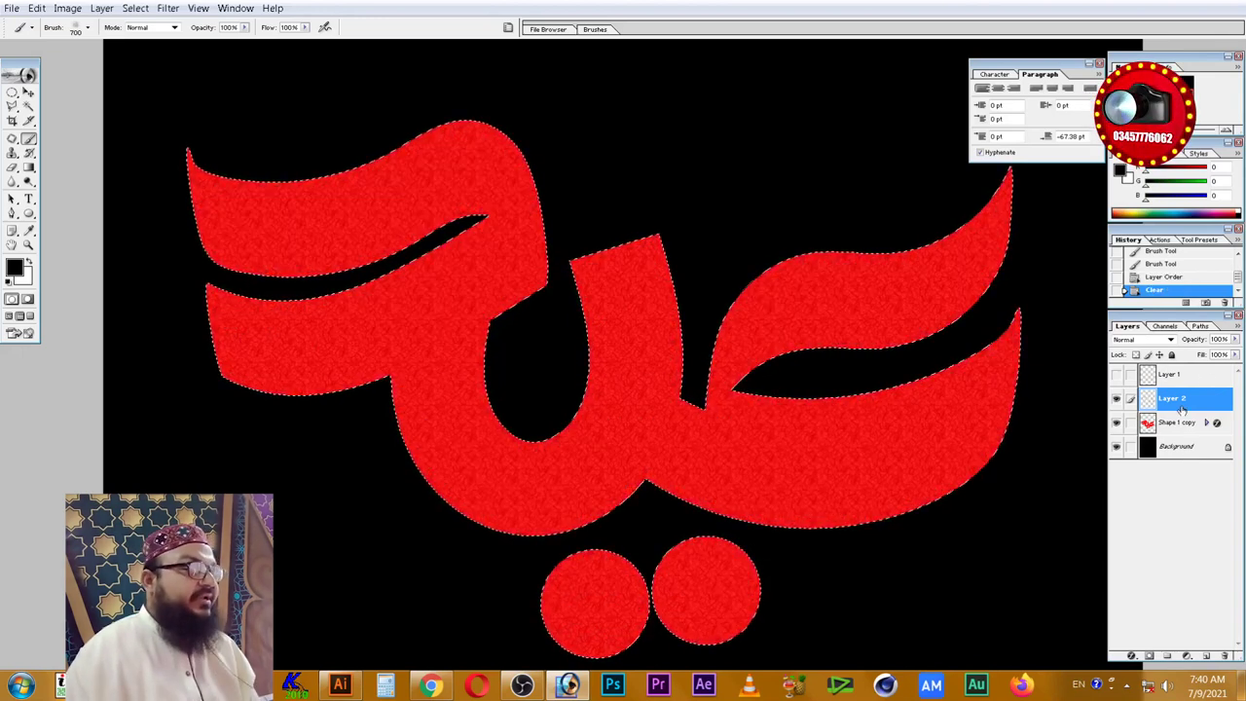
pyautogui.click(1116, 375)
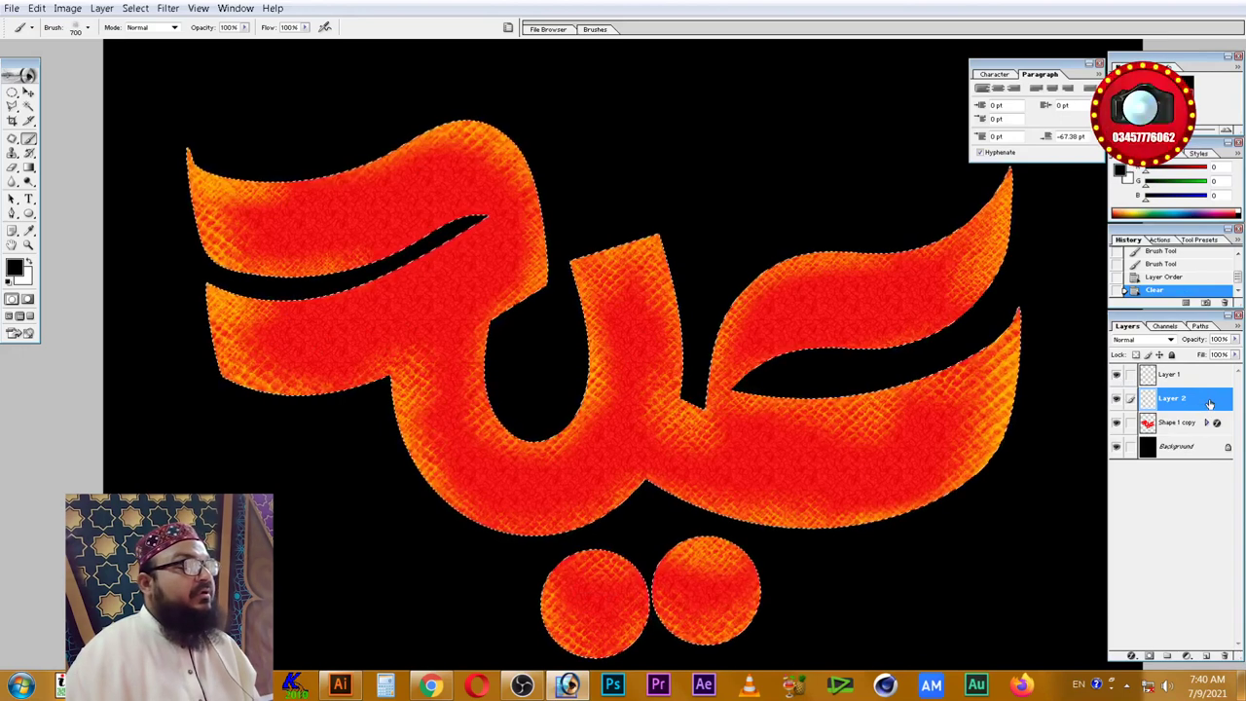
# - Reduce the scale brush to 200 px and paint two patches of black scales on the upper stroke of the left letter
pyautogui.press('[')
pyautogui.press('[')
pyautogui.press('[')
pyautogui.doubleClick(266, 235)
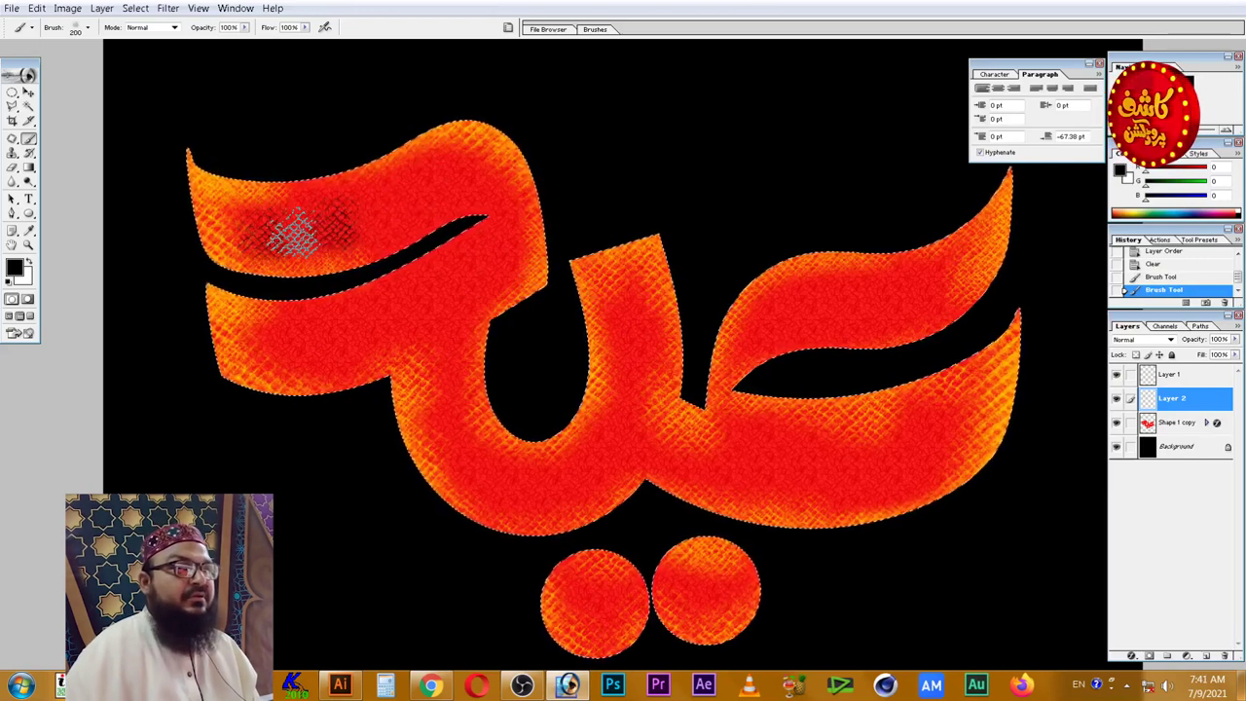
# - Enable Shape Dynamics for the scale brush with an angle jitter of 100%
pyautogui.click(595, 30)
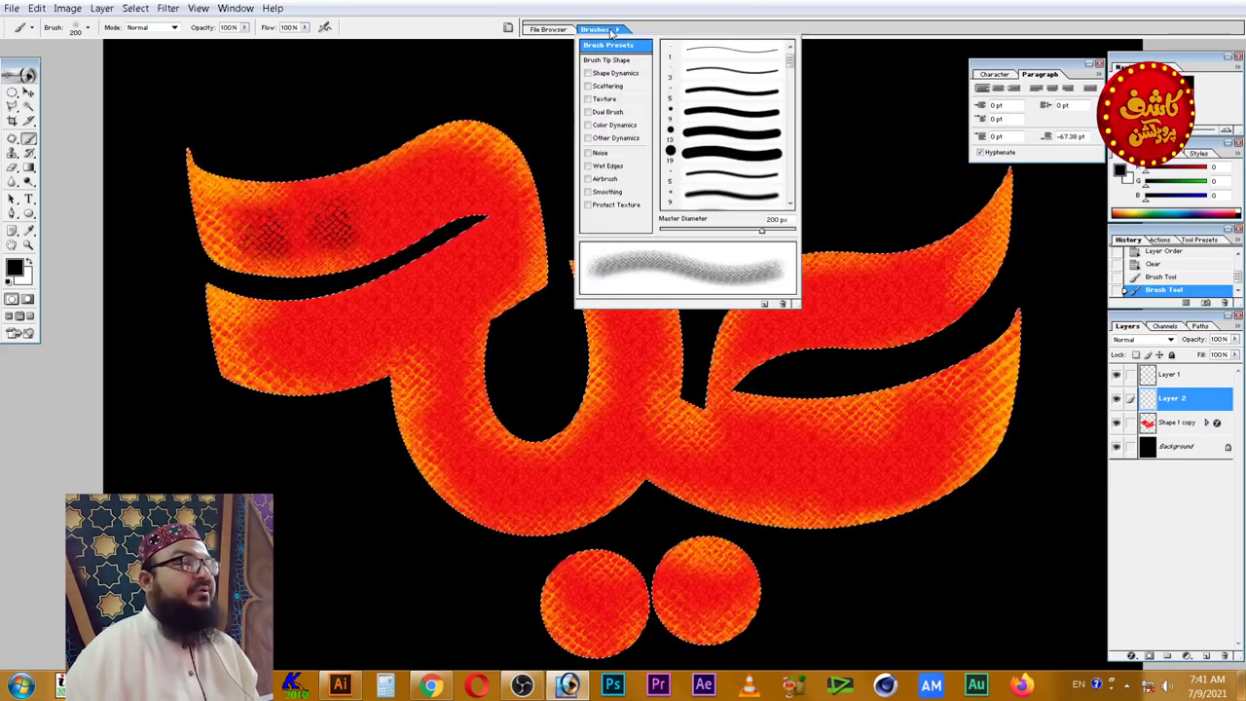
pyautogui.click(628, 74)
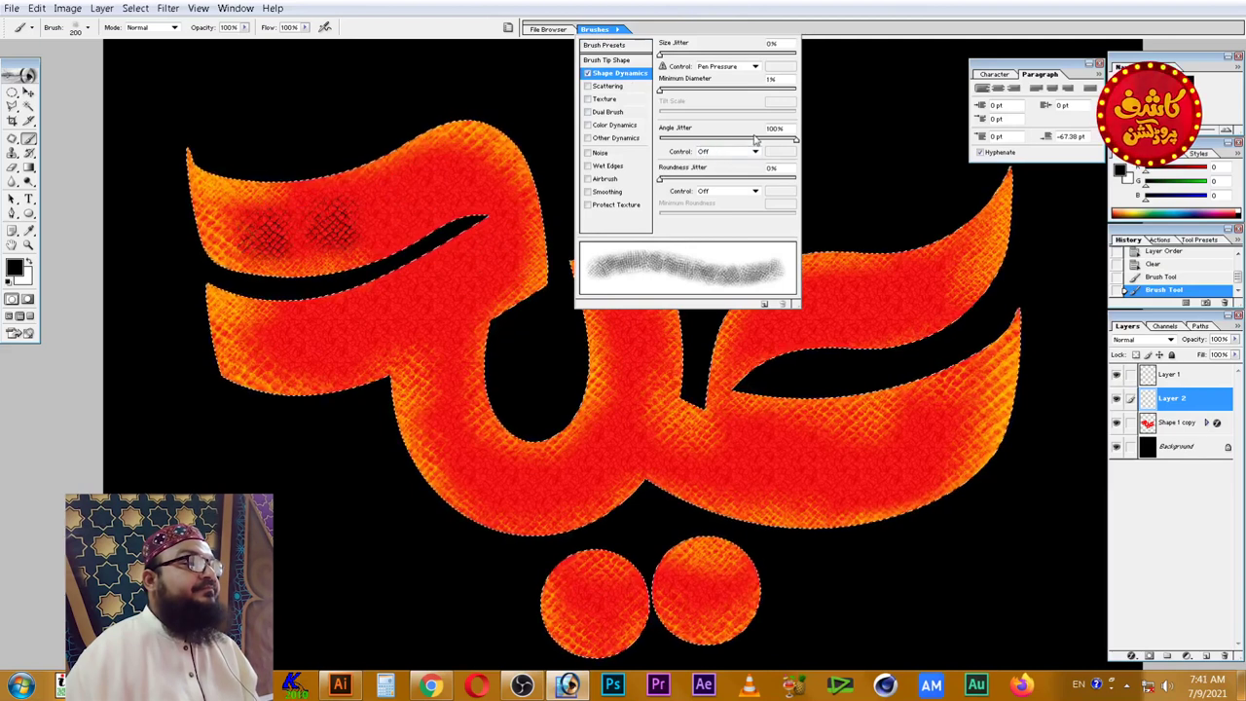
pyautogui.click(740, 179)
pyautogui.click(468, 5)
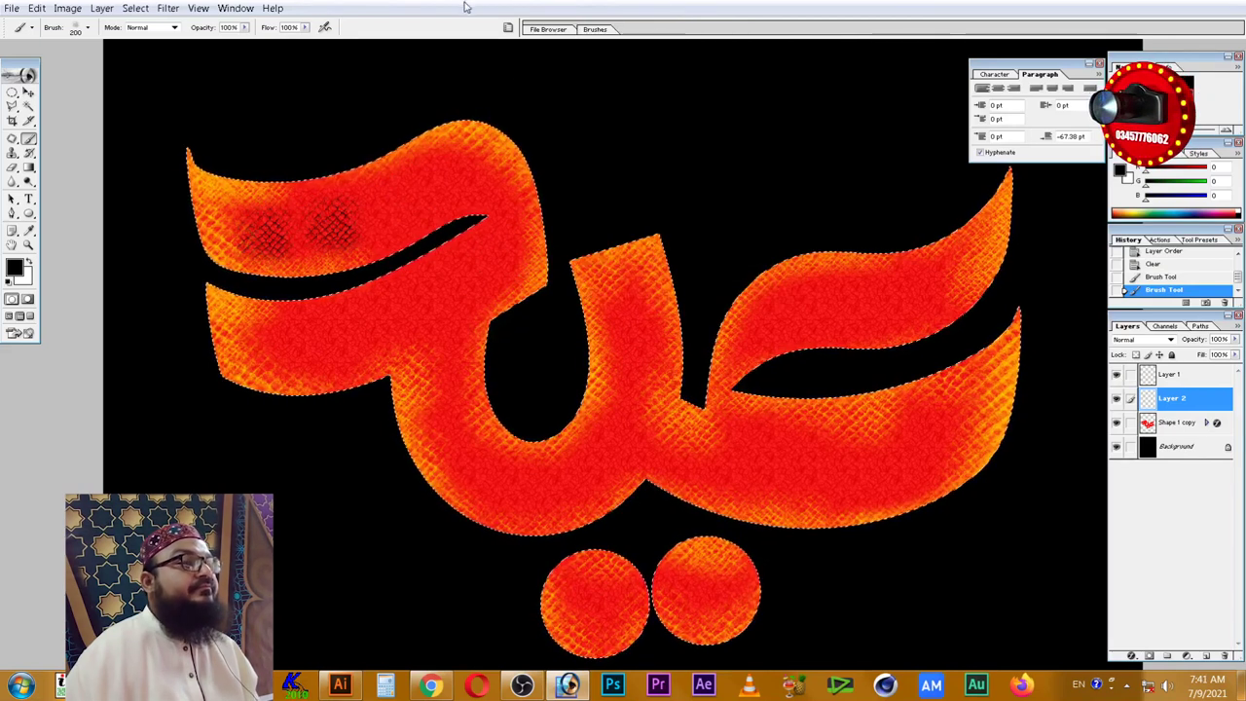
# - Paint black scales along the middle of all letter strokes and both dots with a 300 px brush, and remove the selection
pyautogui.press(']')
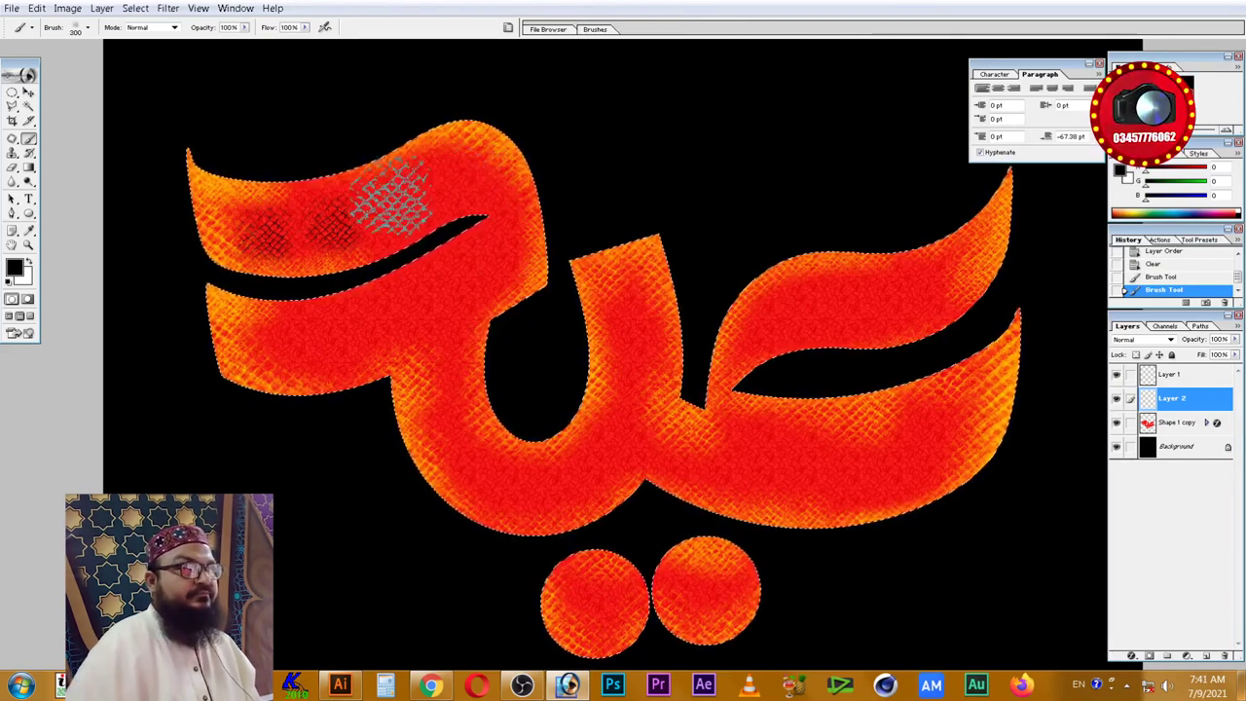
pyautogui.click(409, 219)
pyautogui.click(385, 248)
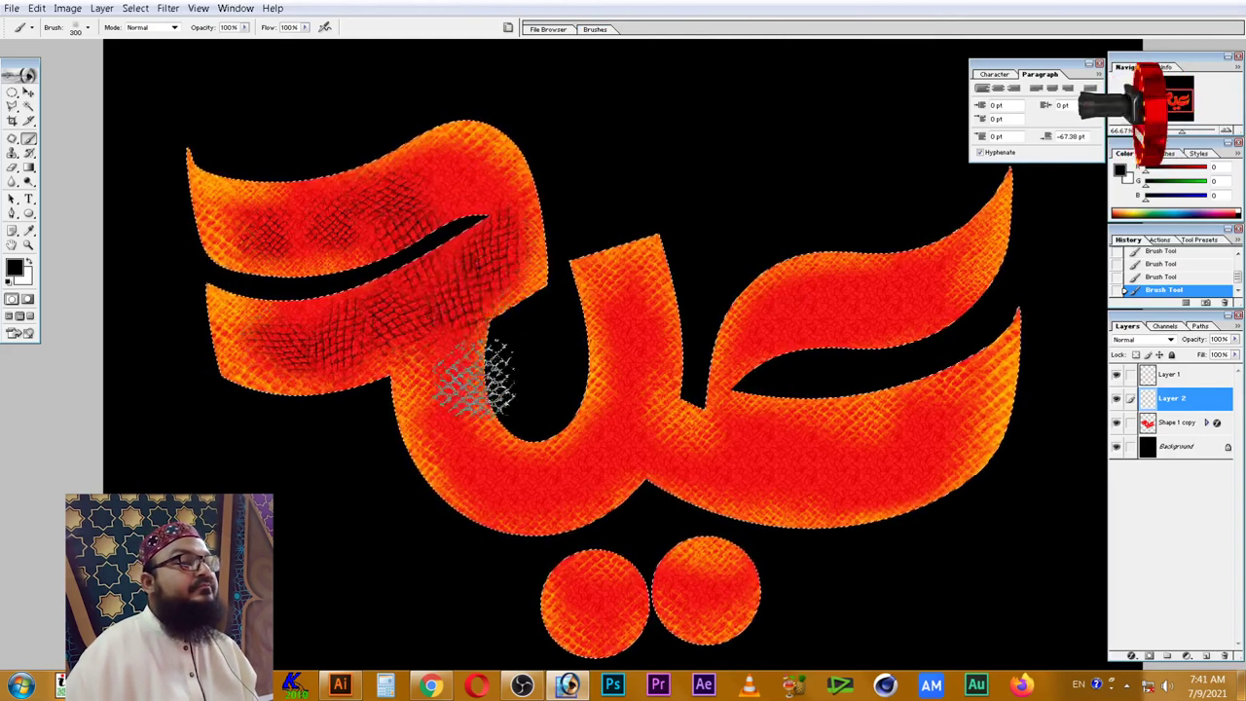
pyautogui.click(638, 329)
pyautogui.click(631, 409)
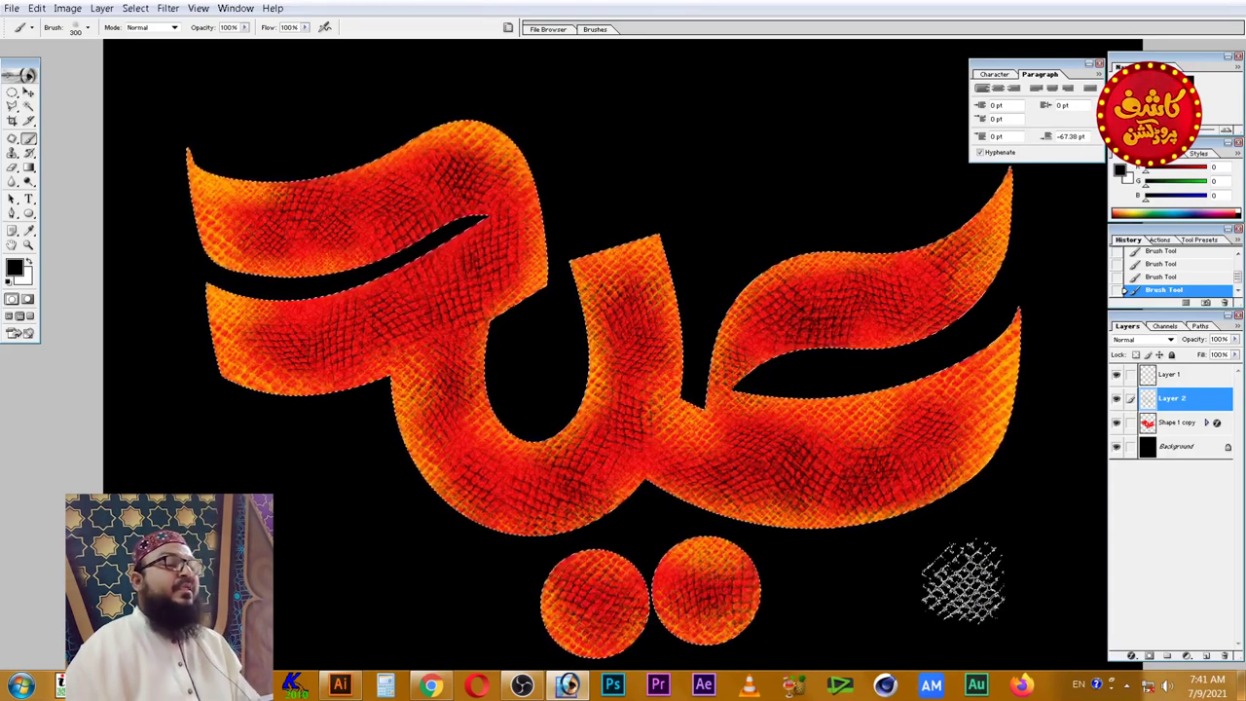
pyautogui.hotkey('ctrl', 'd')
pyautogui.press('v')
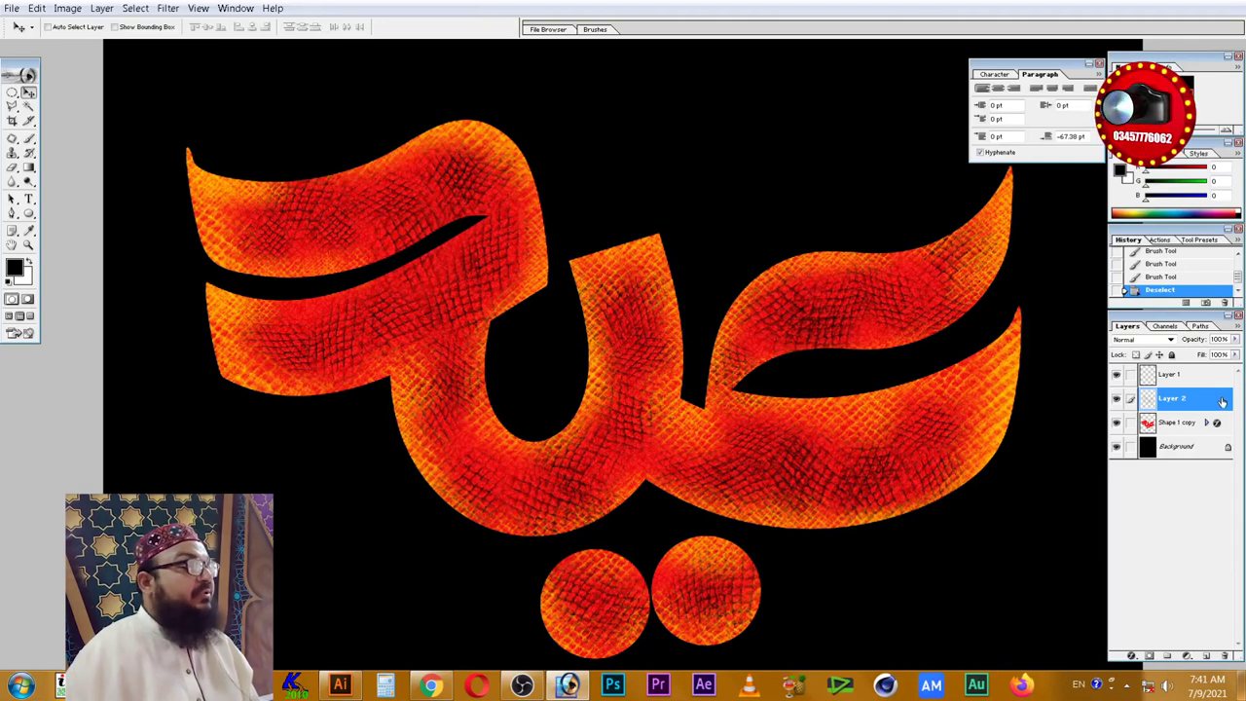
# - Recolor the black scales on Layer 2 with dark red 790000
pyautogui.click(15, 268)
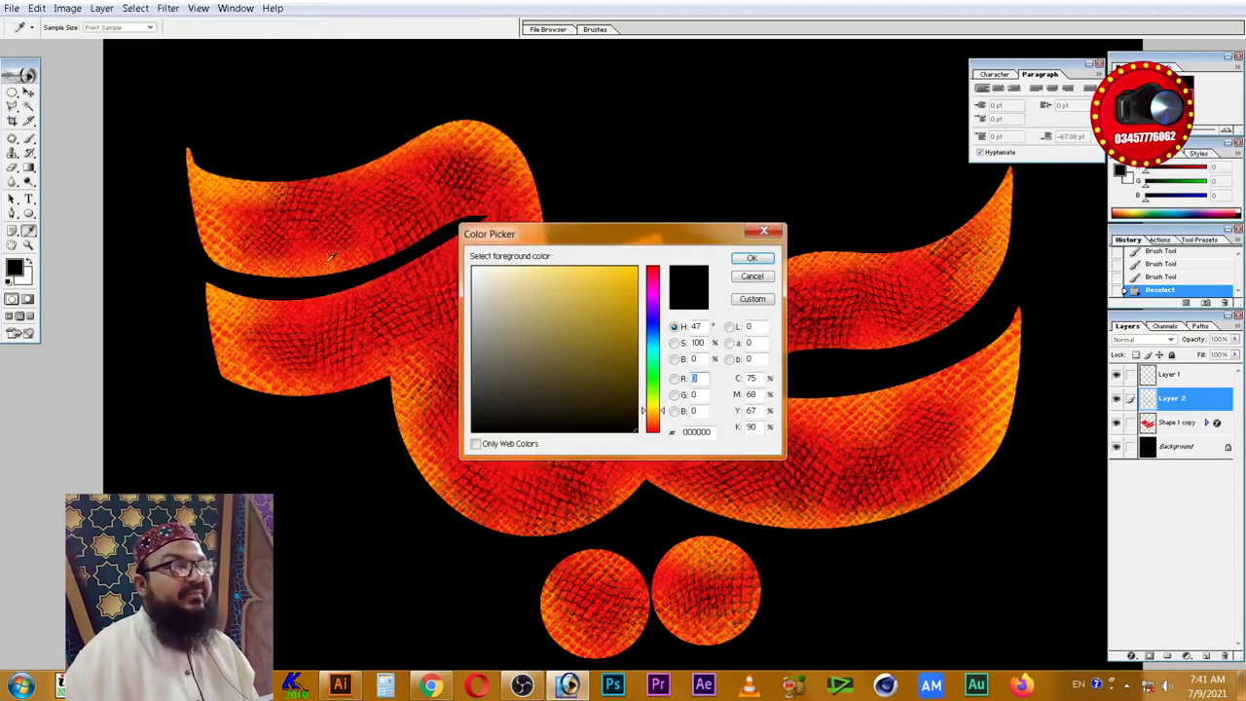
pyautogui.moveTo(650, 429); pyautogui.dragTo(653, 470)
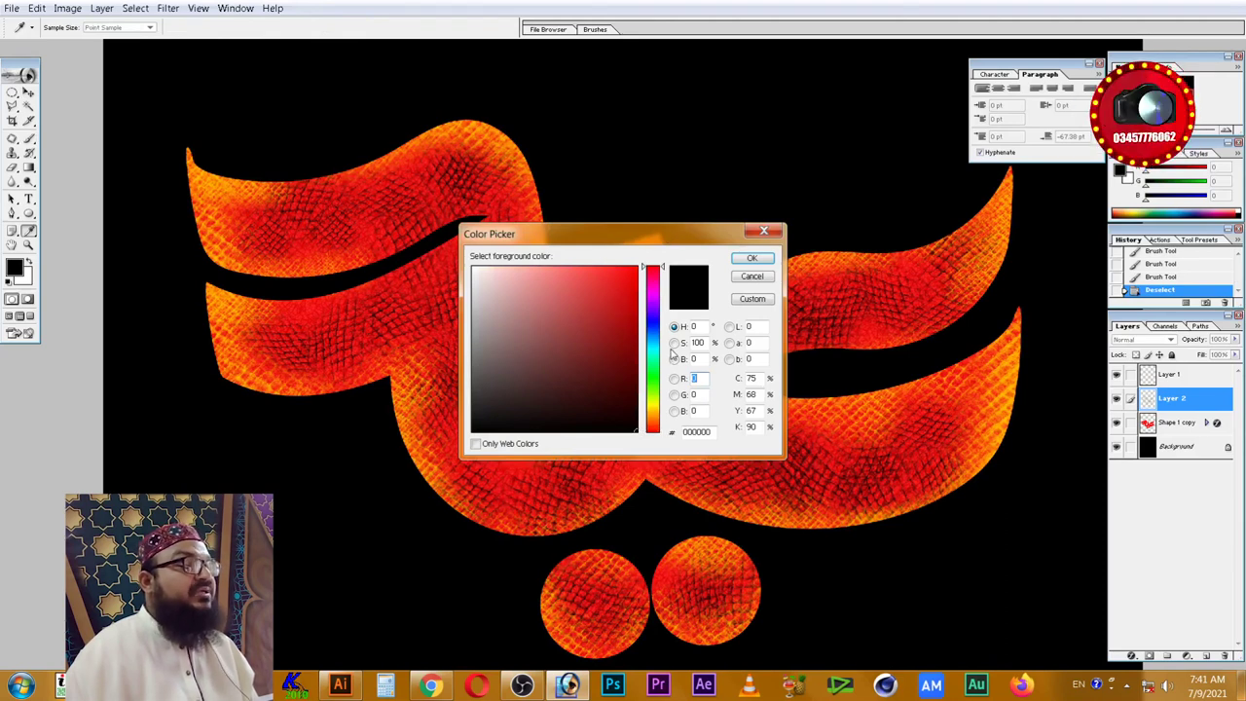
pyautogui.click(634, 352)
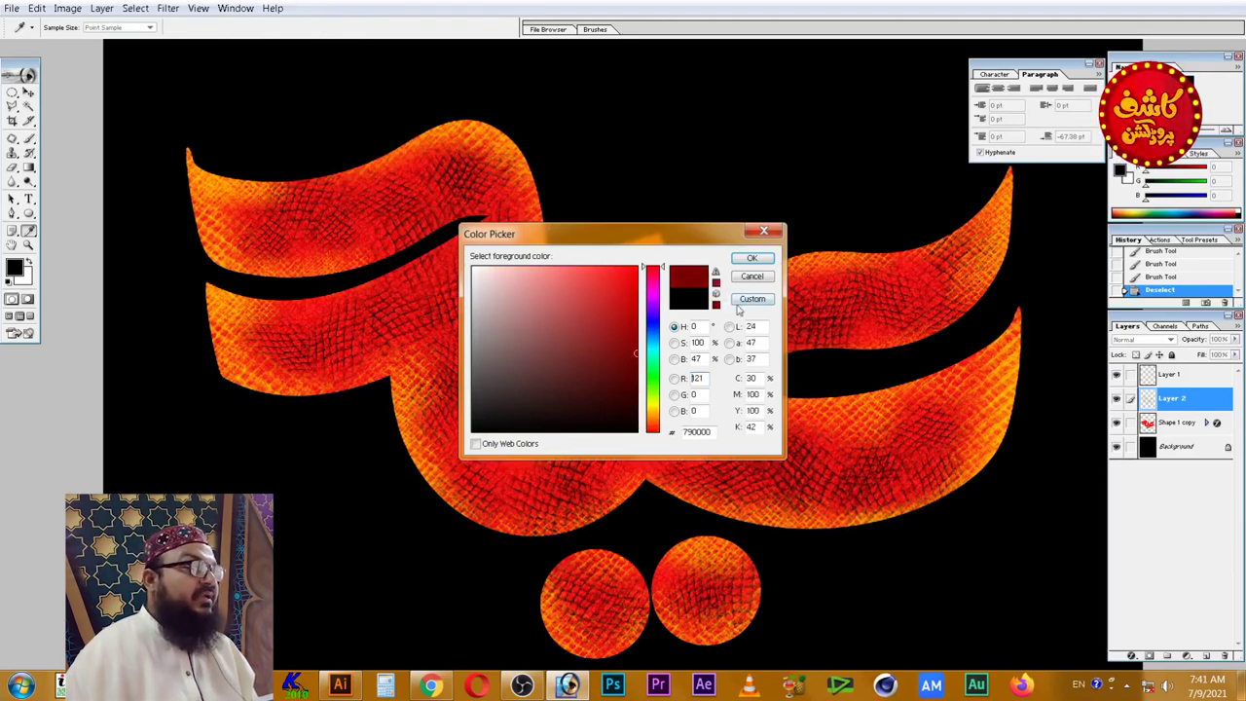
pyautogui.click(752, 258)
pyautogui.press('v')
pyautogui.hotkey('alt', 'BackSpace')
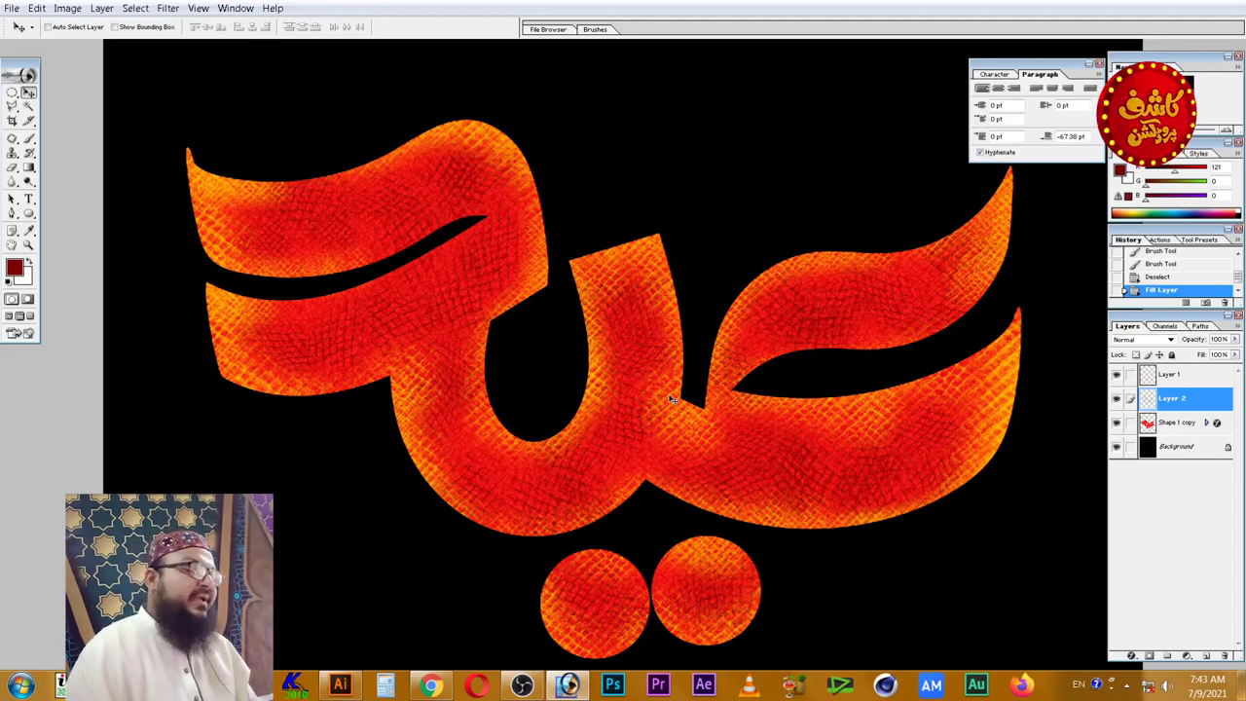
# - Fill the Background layer with dark red 790000, and refill it with the darker maroon 3E0000
pyautogui.click(1207, 448)
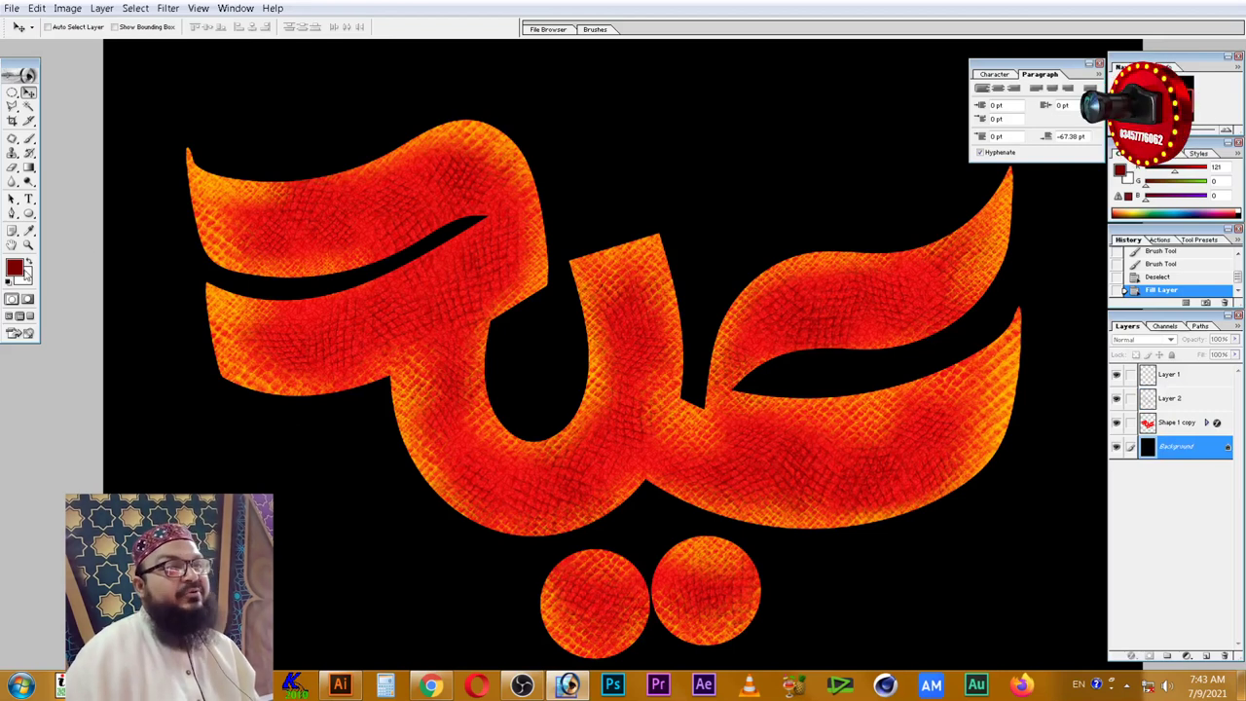
pyautogui.hotkey('alt', 'BackSpace')
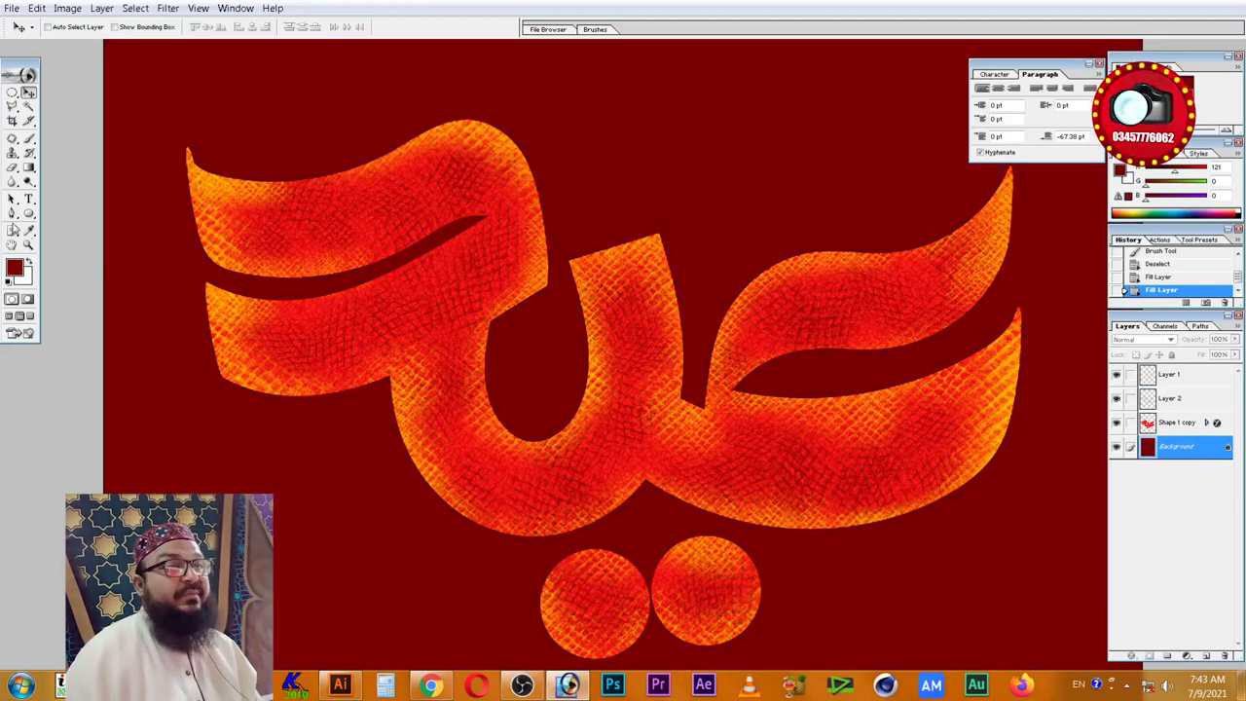
pyautogui.click(15, 268)
pyautogui.click(635, 391)
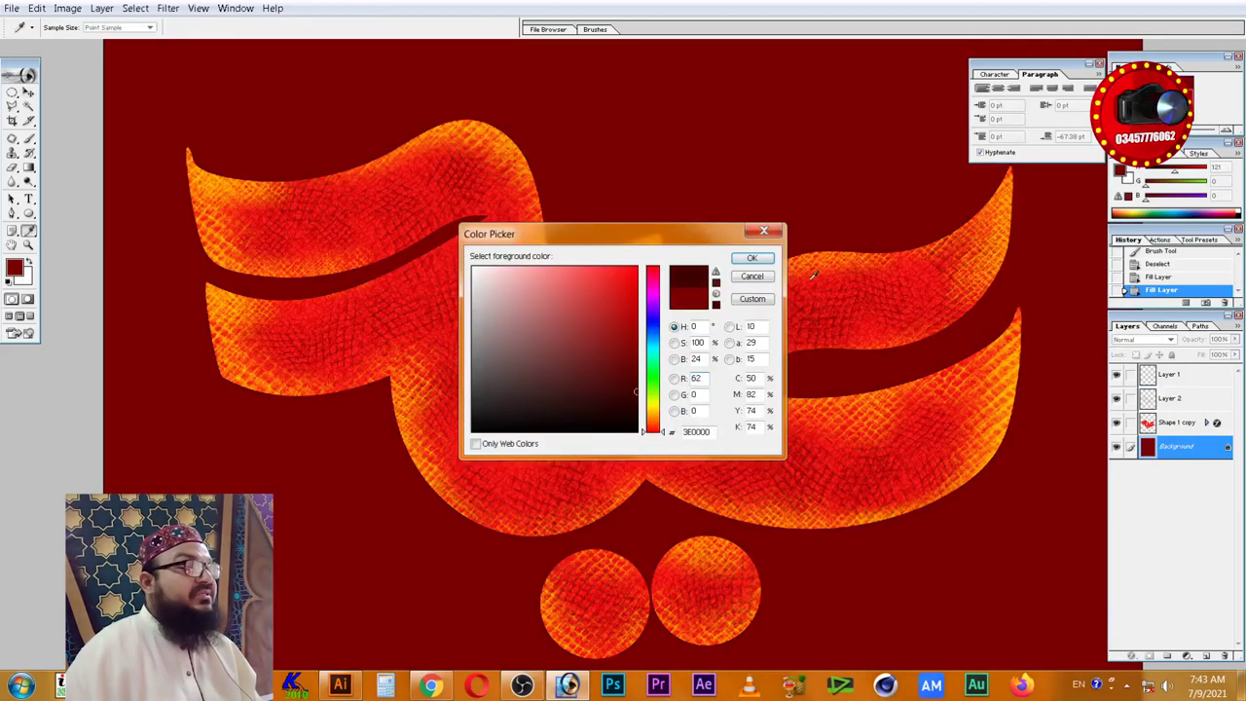
pyautogui.click(752, 257)
pyautogui.press('v')
pyautogui.hotkey('alt', 'BackSpace')
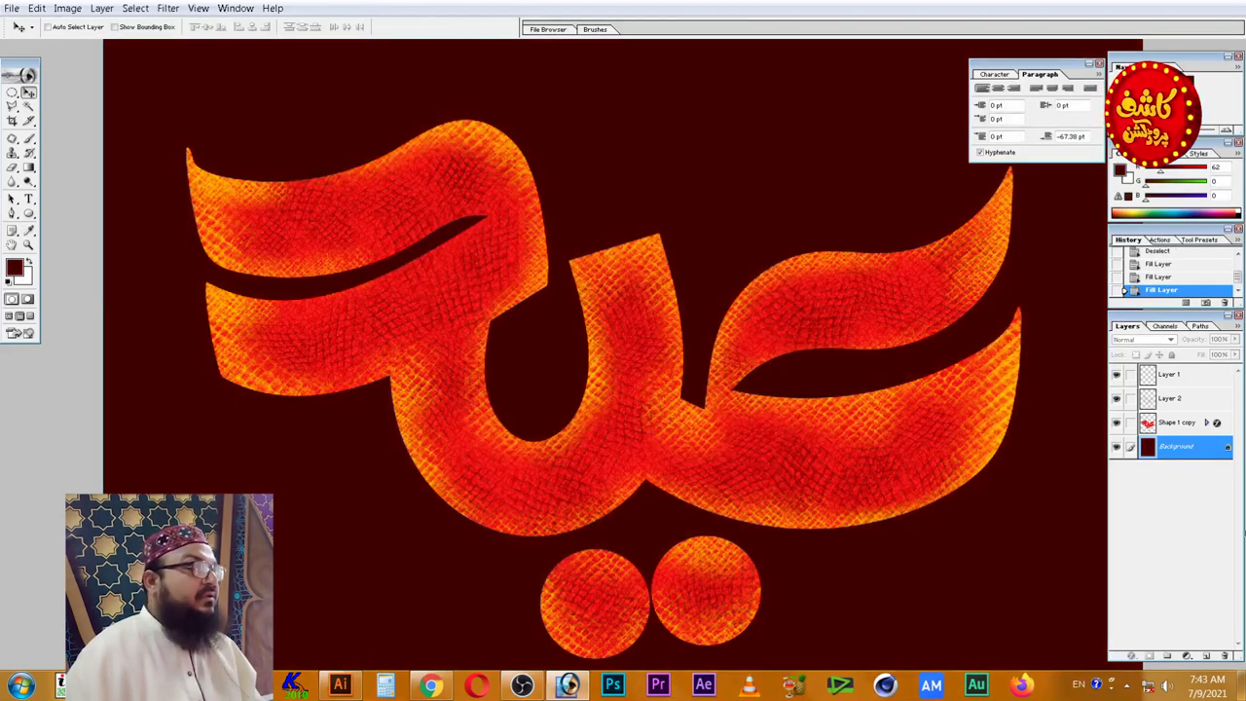
# - Add a drop shadow to Shape 1 copy with distance 45 px, size 59 px and moderate spread, and preview it without palettes
pyautogui.doubleClick(1219, 426)
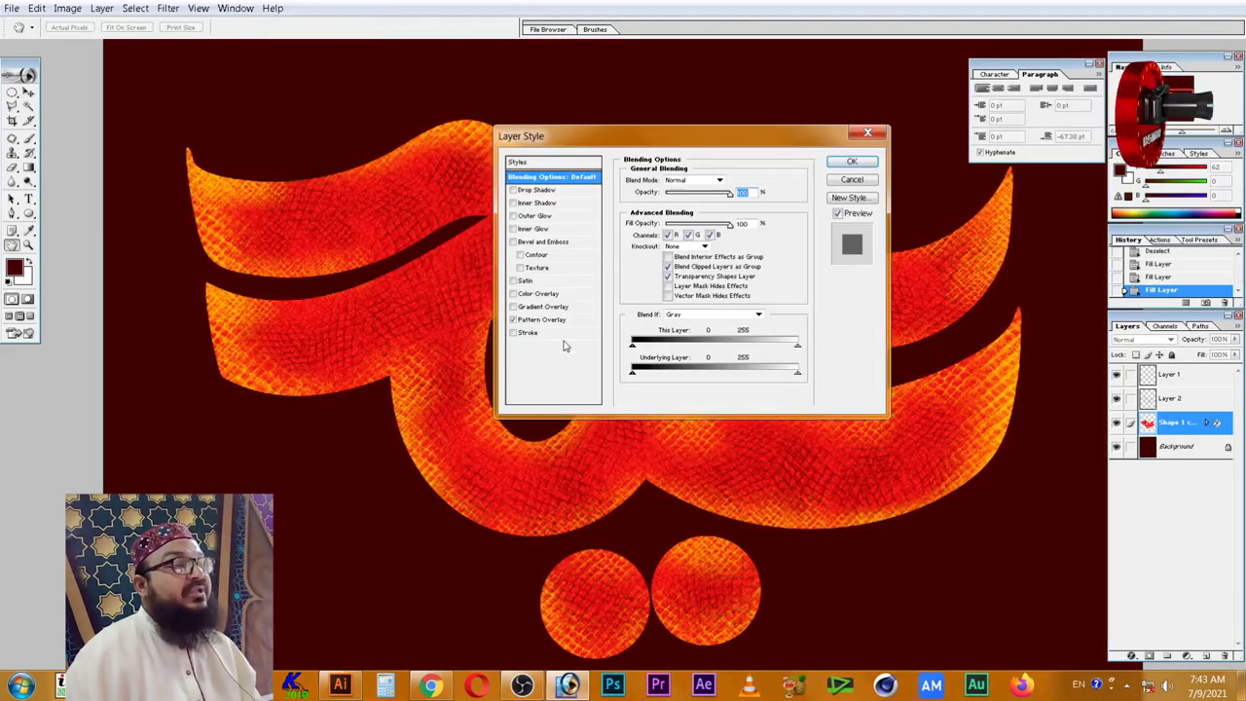
pyautogui.click(544, 190)
pyautogui.moveTo(705, 239); pyautogui.dragTo(694, 237)
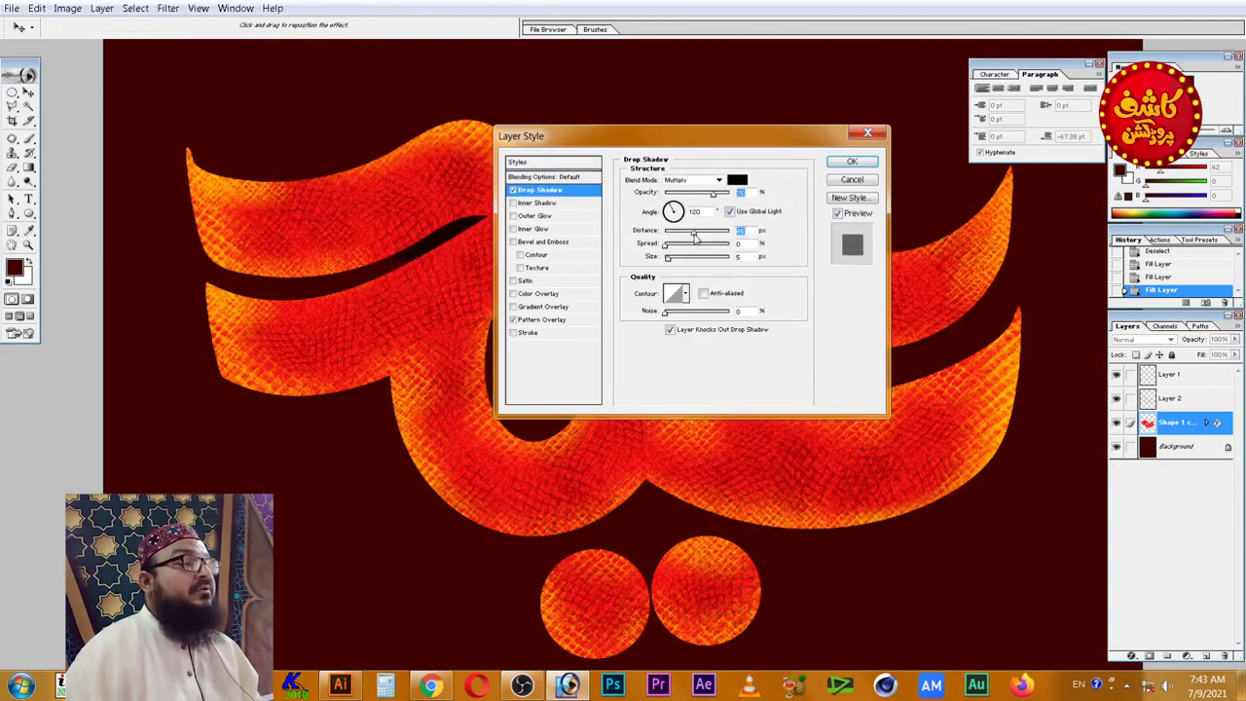
pyautogui.click(690, 247)
pyautogui.click(683, 259)
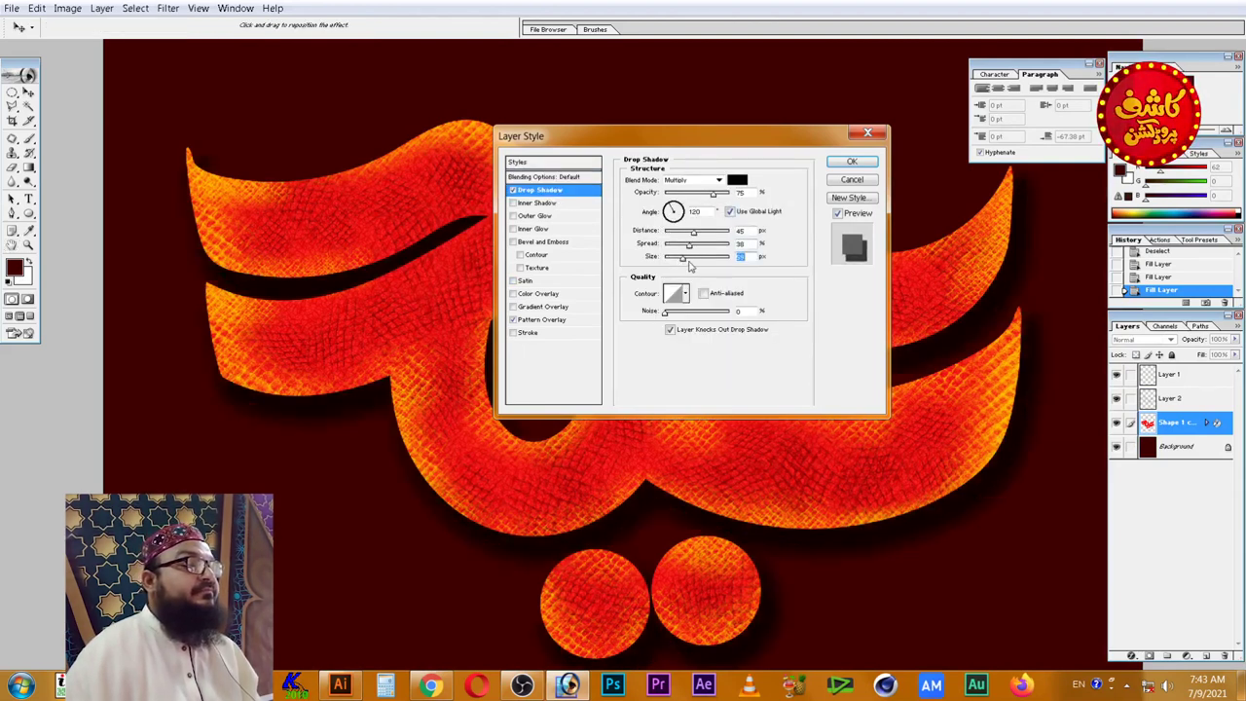
pyautogui.click(681, 247)
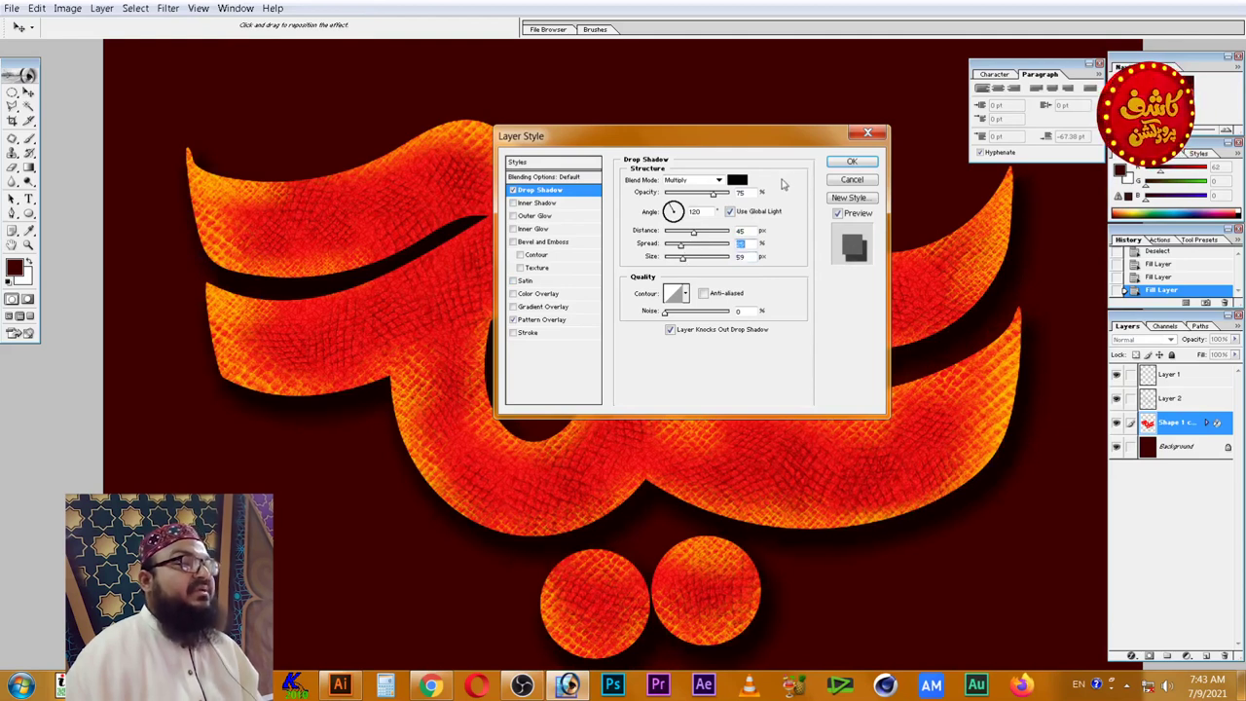
pyautogui.click(852, 162)
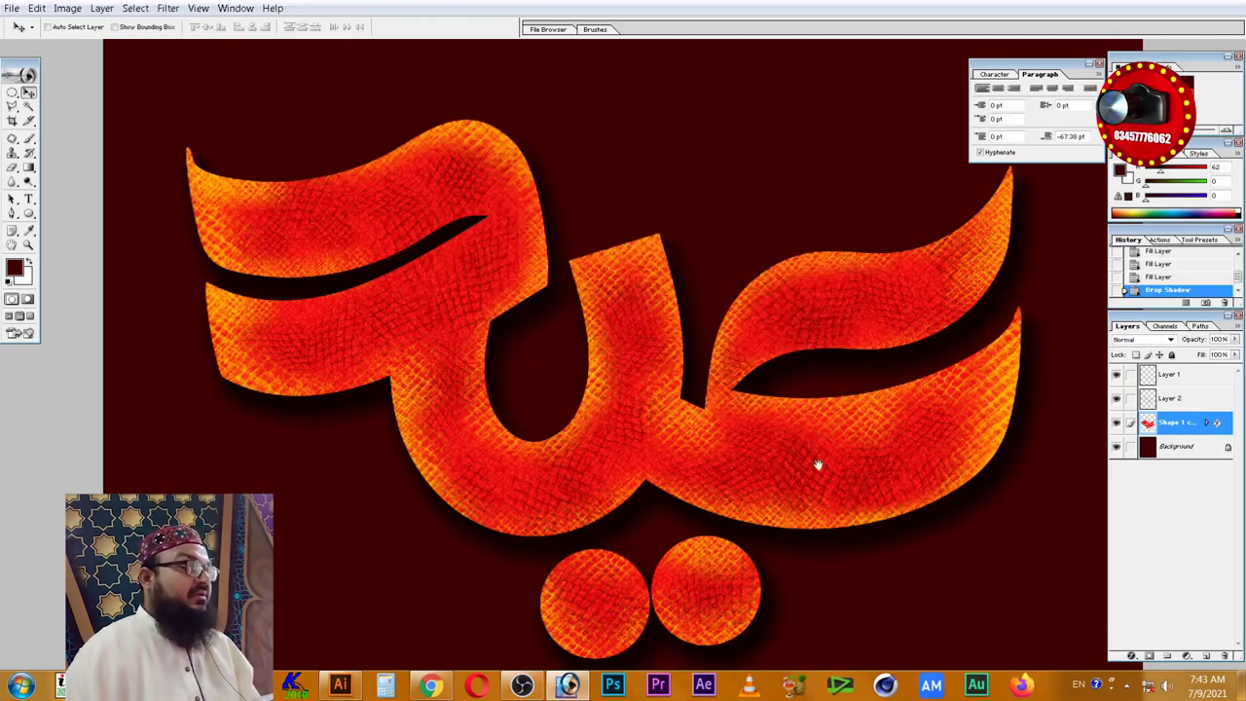
pyautogui.press('Tab')
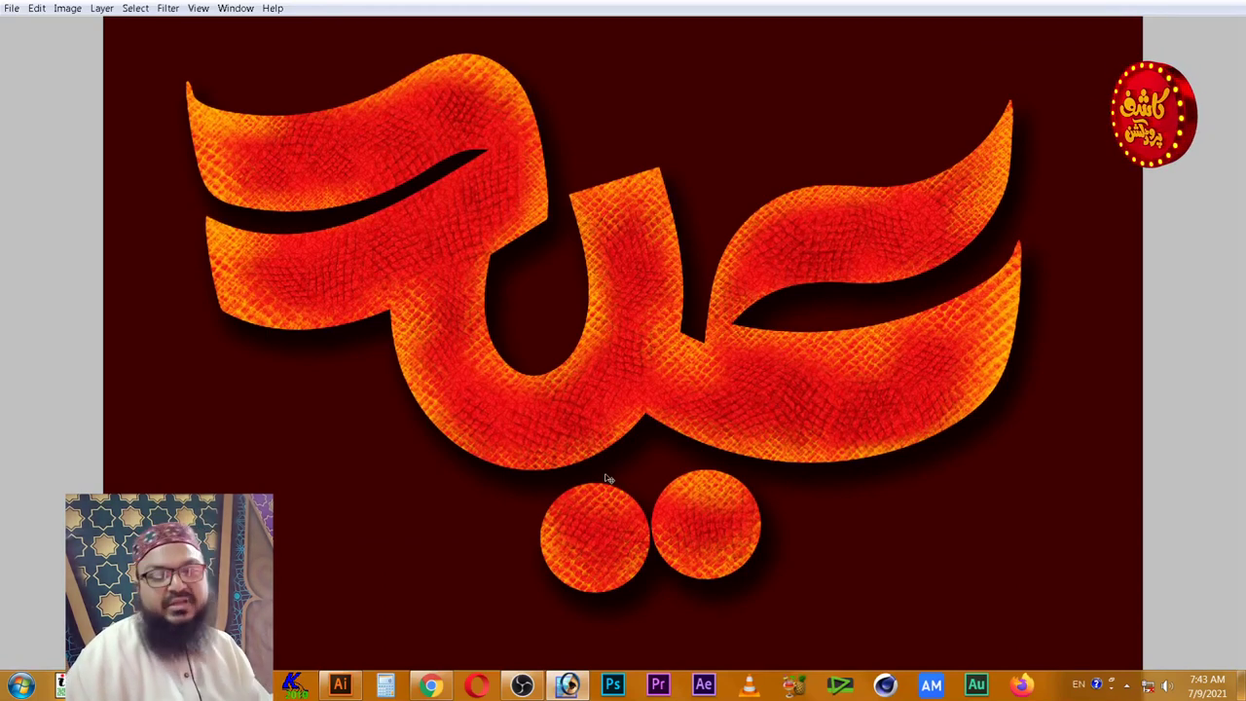
pyautogui.press('Tab')
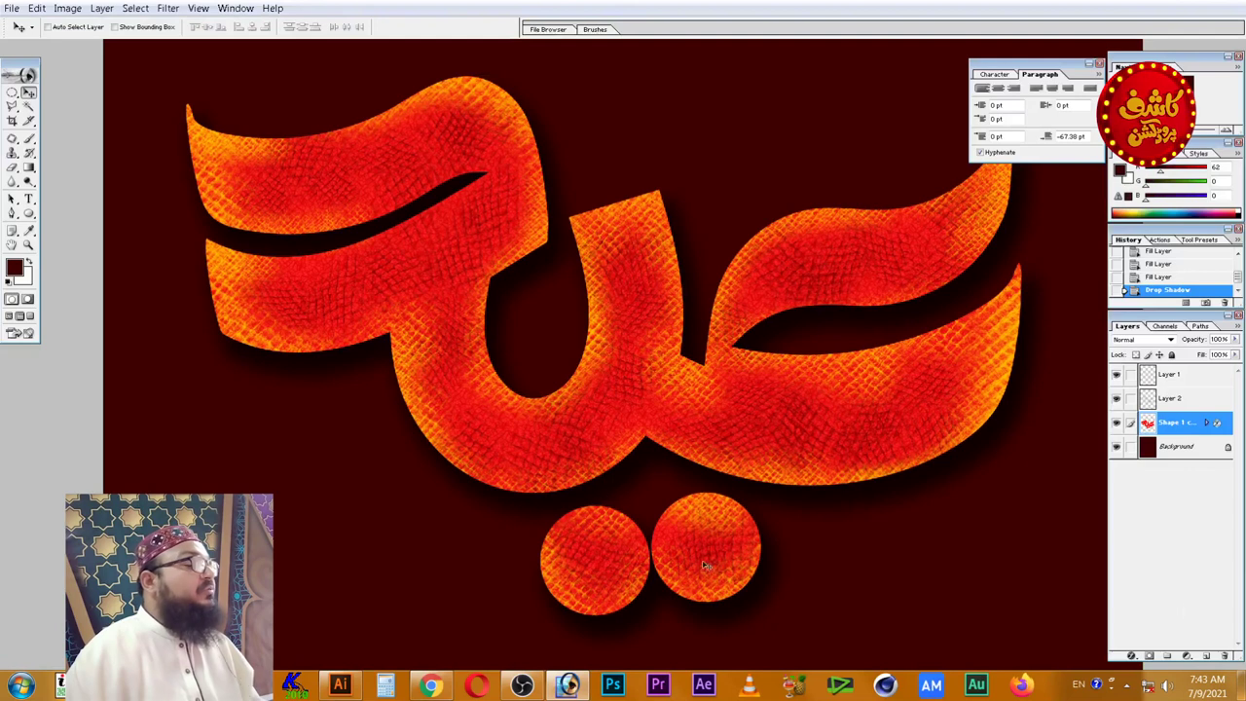
# - Add a new layer directly above the Background layer and enlarge the scale brush to 700 px
pyautogui.click(1205, 456)
pyautogui.click(1208, 658)
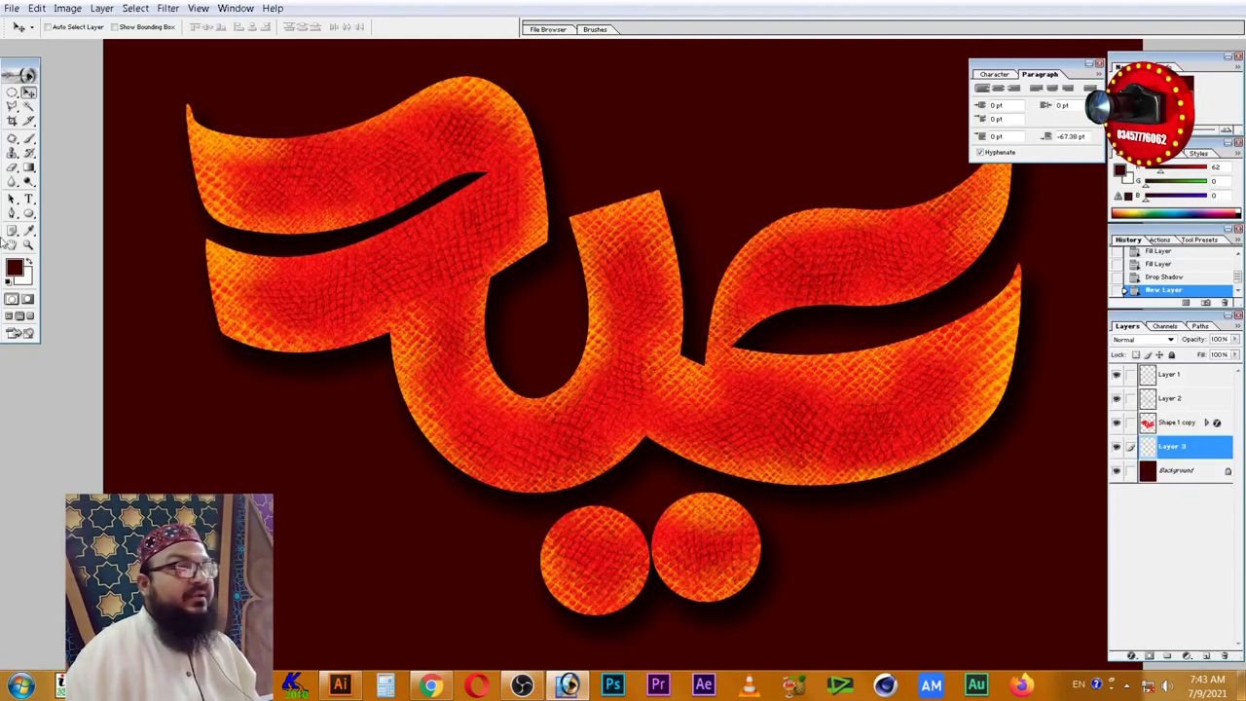
pyautogui.press('b')
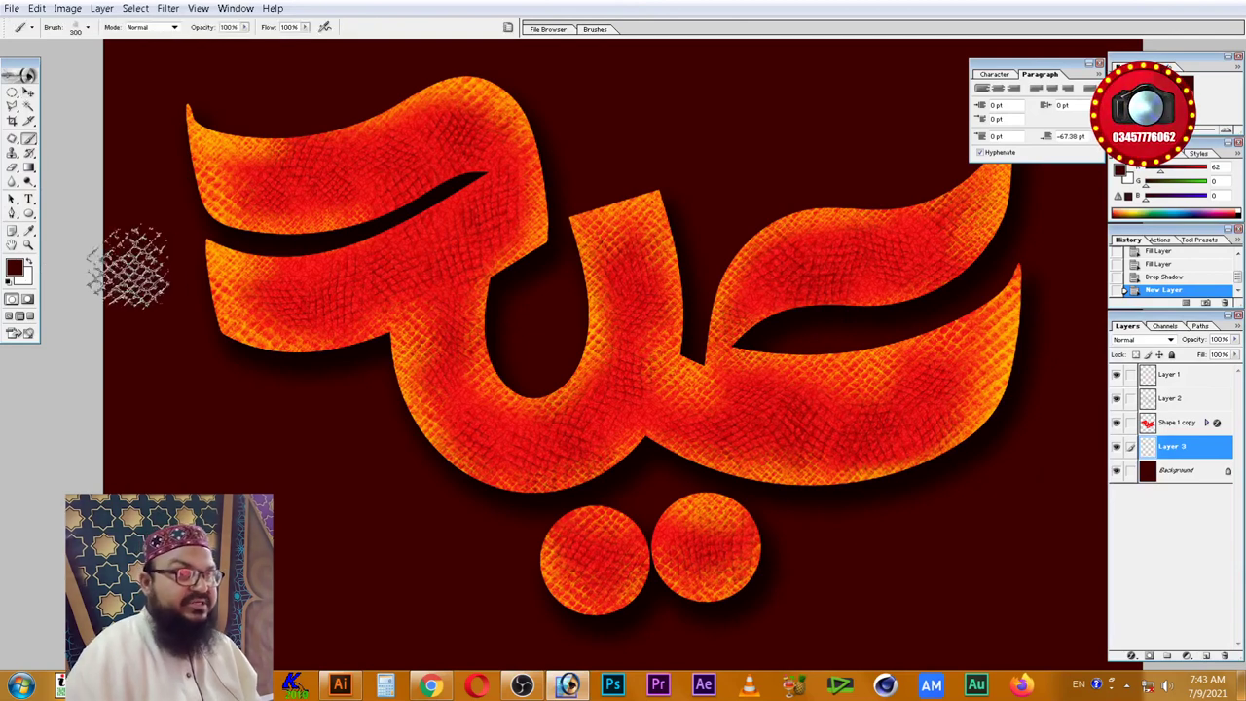
pyautogui.press(']')
pyautogui.press(']')
pyautogui.press(']')
pyautogui.press(']')
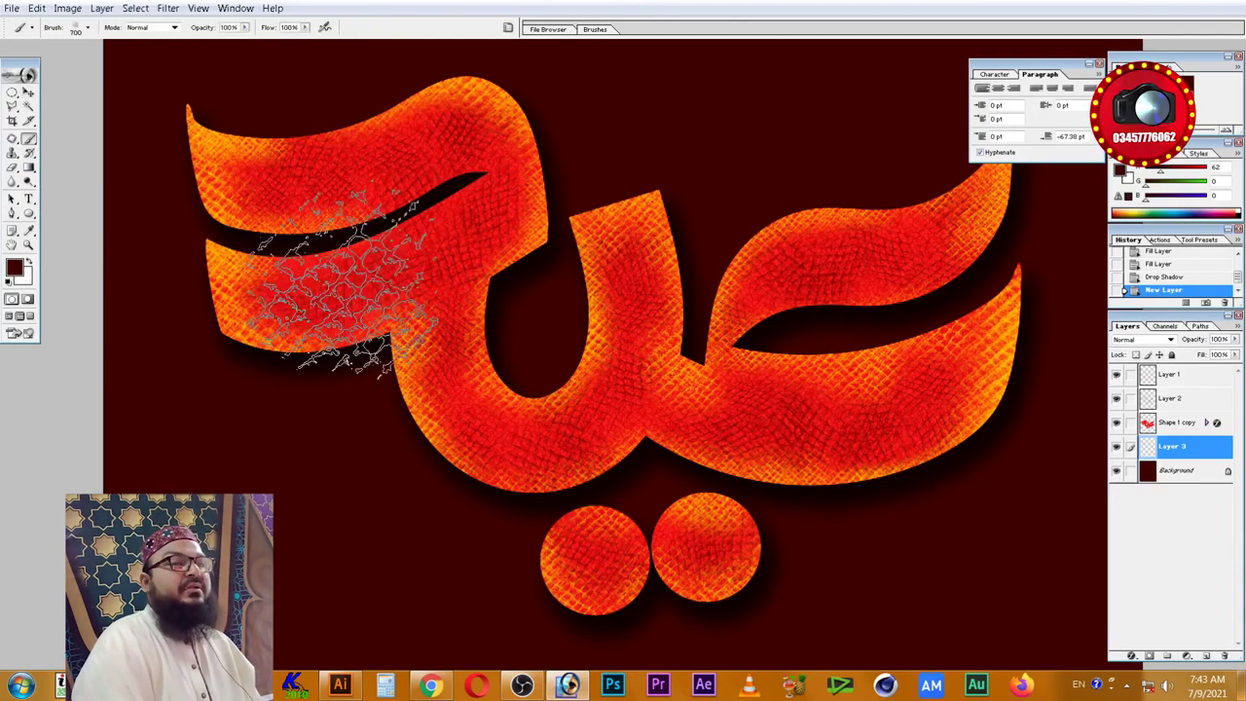
# - Set the foreground to a dark red with red value 120 and paint faint scales on Layer 3 around the lettering
pyautogui.click(14, 269)
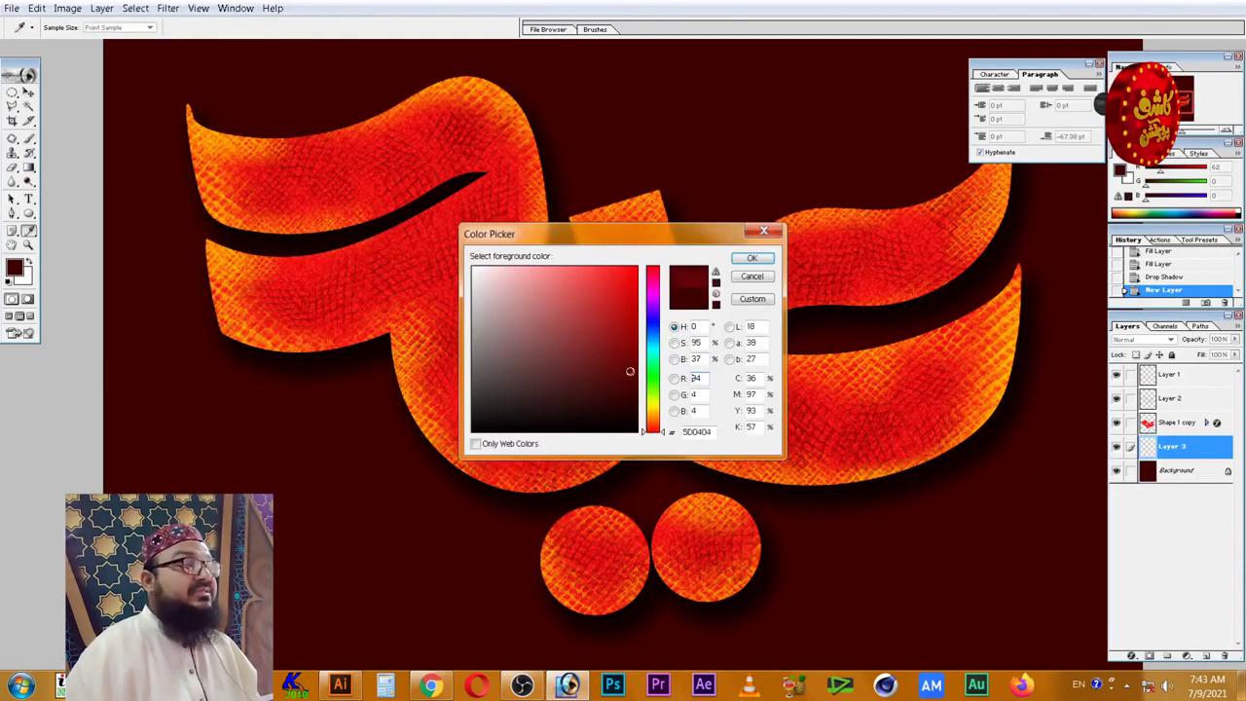
pyautogui.click(752, 258)
pyautogui.moveTo(334, 111); pyautogui.dragTo(223, 181)
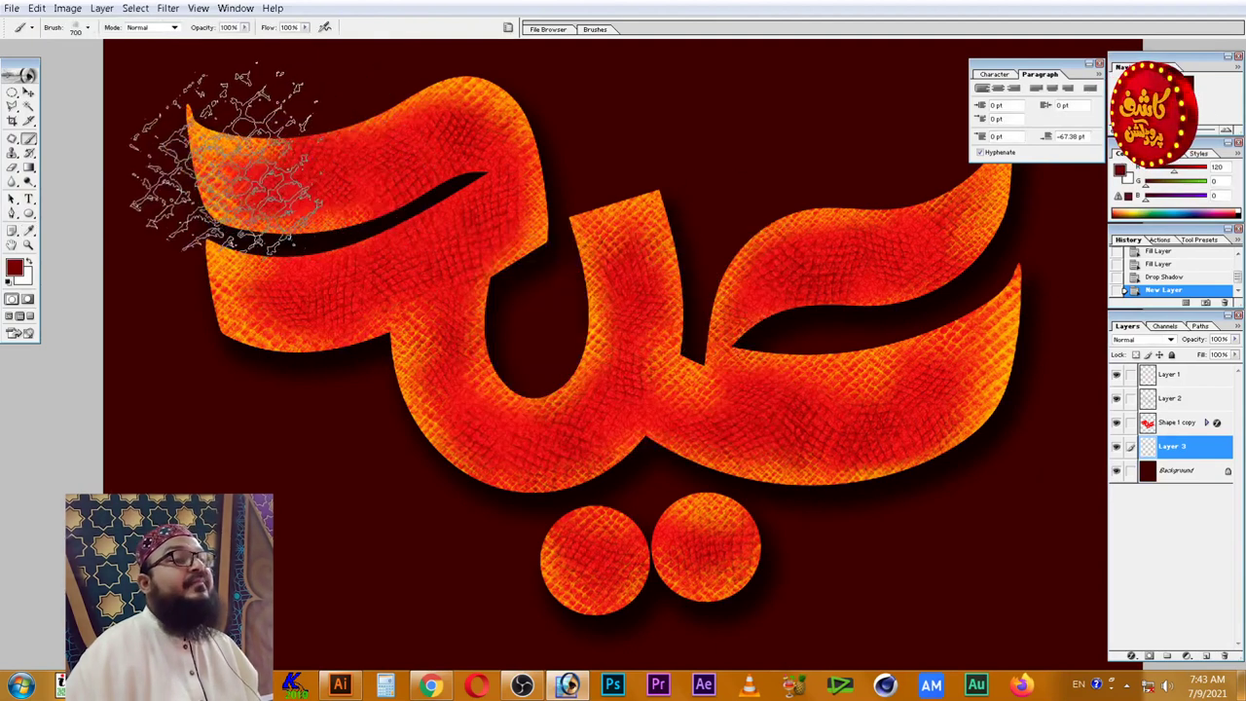
pyautogui.moveTo(584, 166)
pyautogui.mouseDown()
pyautogui.moveTo(662, 203)
pyautogui.moveTo(837, 190)
pyautogui.moveTo(1032, 239)
pyautogui.mouseUp()
pyautogui.moveTo(322, 419); pyautogui.dragTo(391, 484)
pyautogui.moveTo(623, 525)
pyautogui.mouseDown()
pyautogui.moveTo(799, 521)
pyautogui.moveTo(978, 447)
pyautogui.mouseUp()
pyautogui.click(297, 409)
pyautogui.scroll(2, 297, 409)
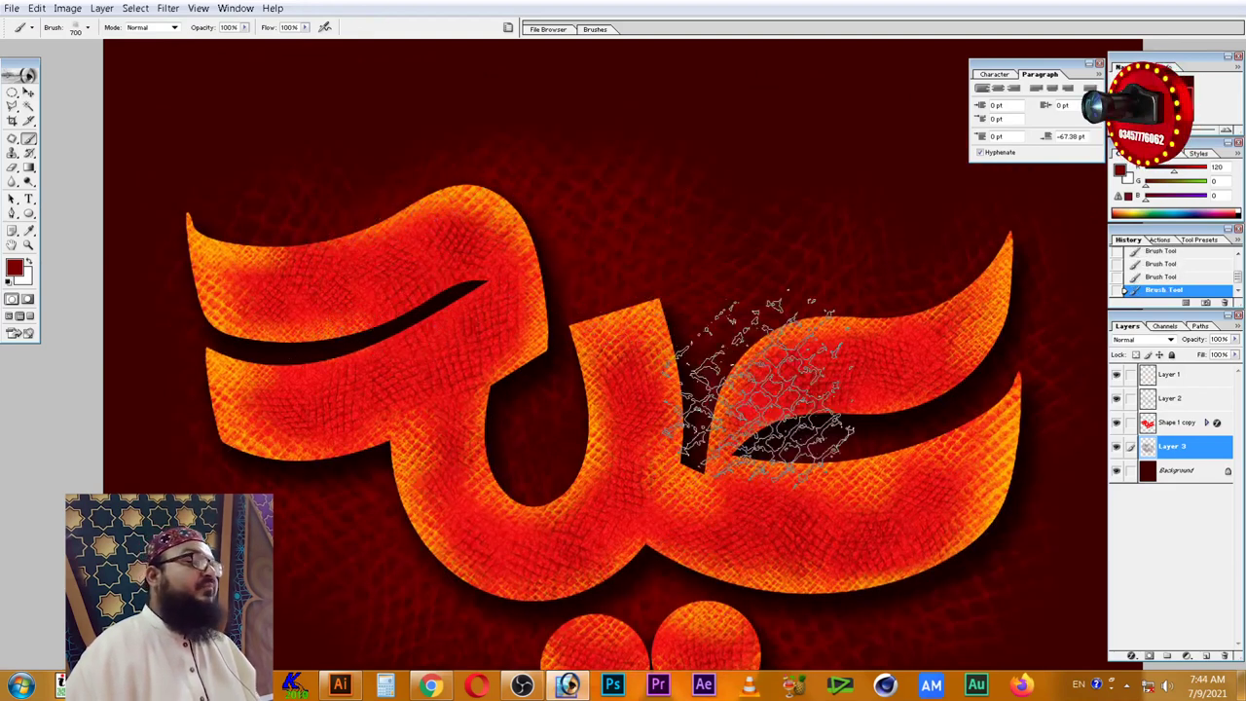
pyautogui.press('z')
pyautogui.keyDown('alt'); pyautogui.click(646, 474); pyautogui.keyUp('alt')
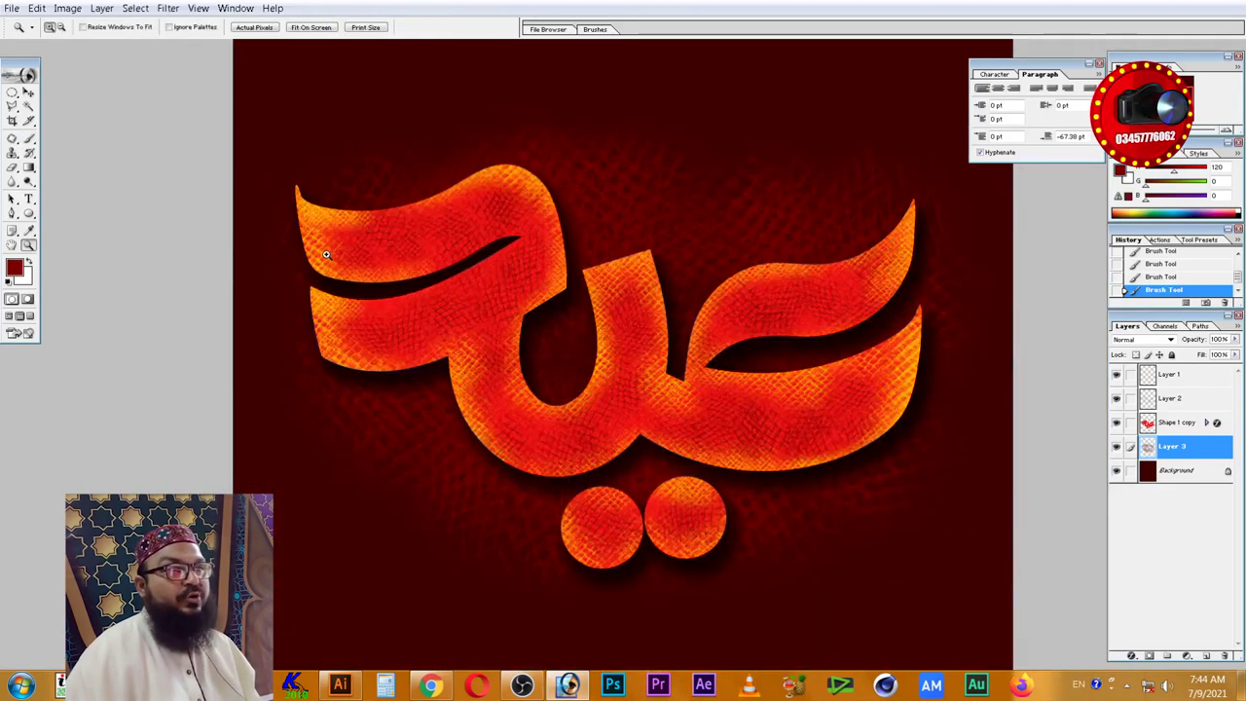
pyautogui.press('b')
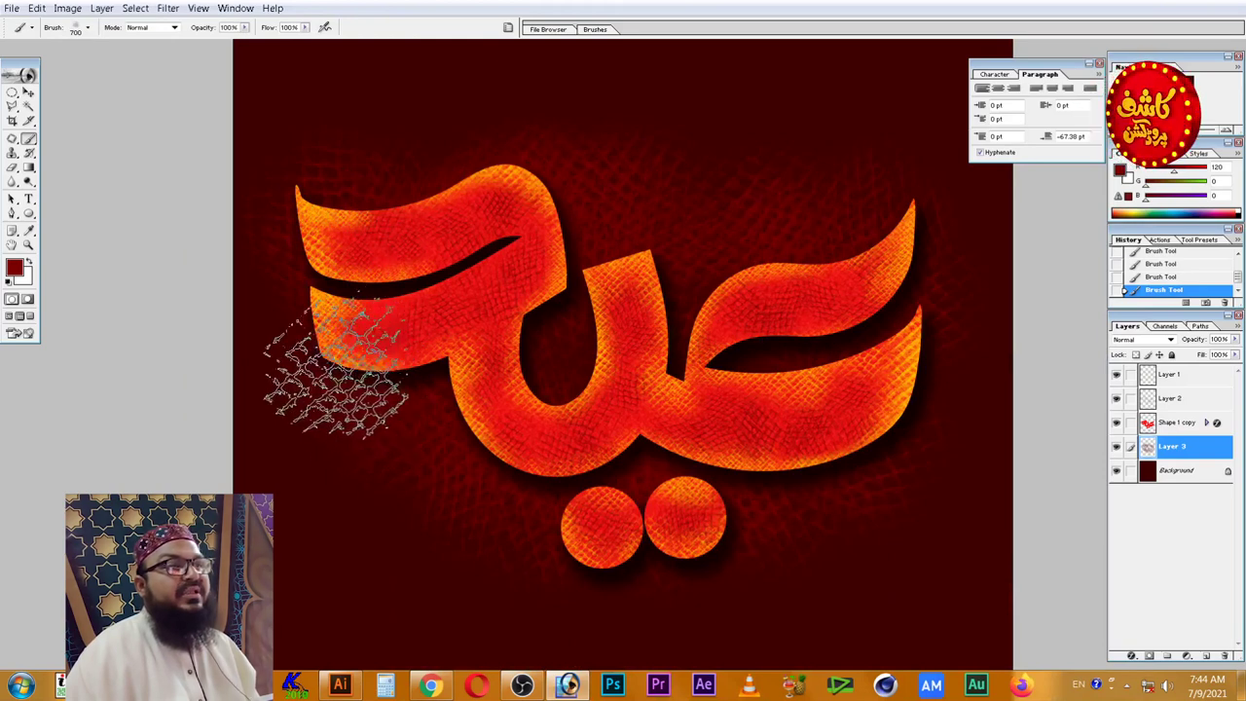